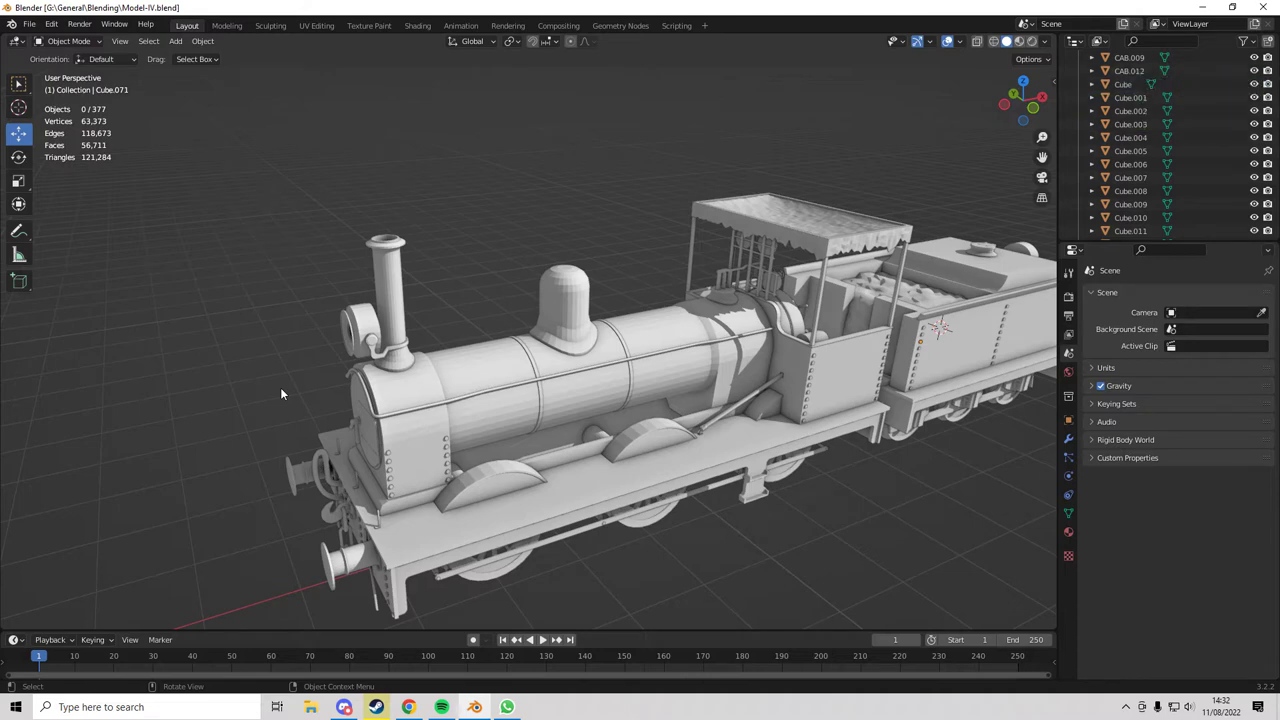
# - Examine the locomotive's chimney, steam dome and safety valve where they meet the boiler, from several angles
pyautogui.moveTo(645, 463); pyautogui.dragTo(629, 483, button='middle')
pyautogui.scroll(-3, 629, 483)
pyautogui.scroll(10, 659, 553)
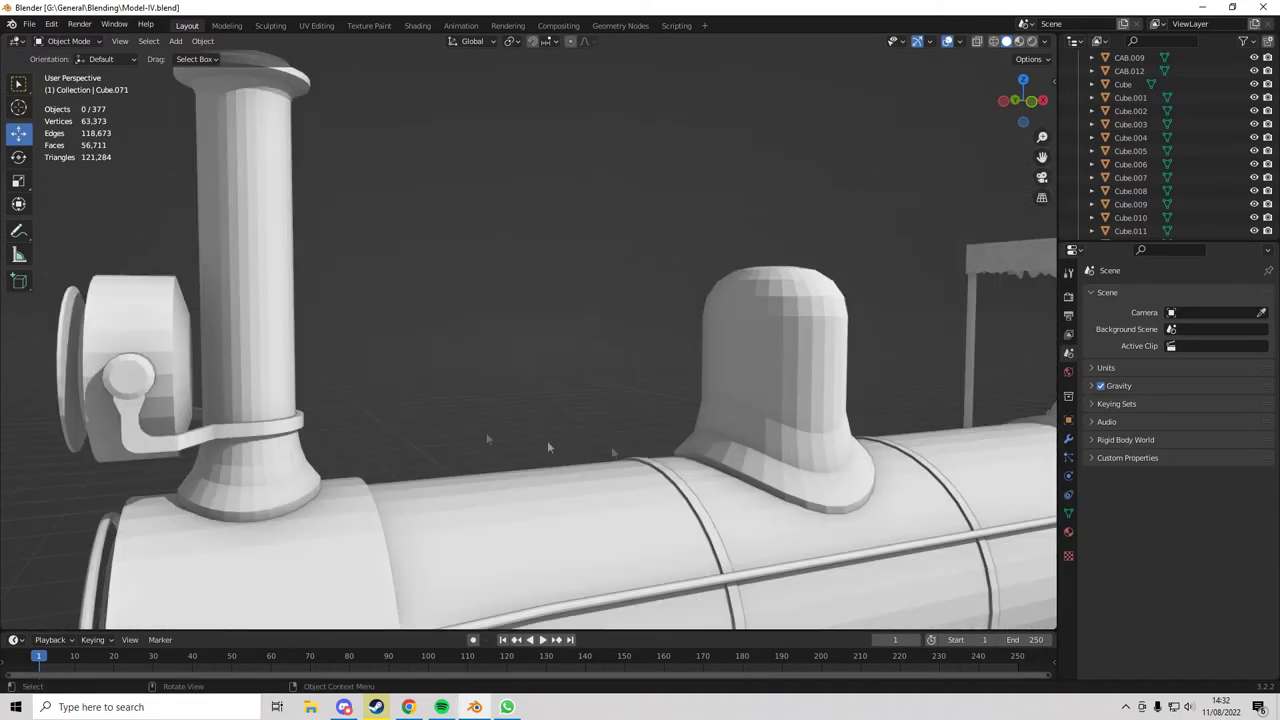
pyautogui.keyDown('shift'); pyautogui.moveTo(880, 486); pyautogui.dragTo(565, 434, button='middle'); pyautogui.keyUp('shift')
pyautogui.scroll(-2, 640, 430)
pyautogui.scroll(3, 744, 431)
pyautogui.keyDown('shift'); pyautogui.moveTo(940, 428); pyautogui.dragTo(670, 412, button='middle'); pyautogui.keyUp('shift')
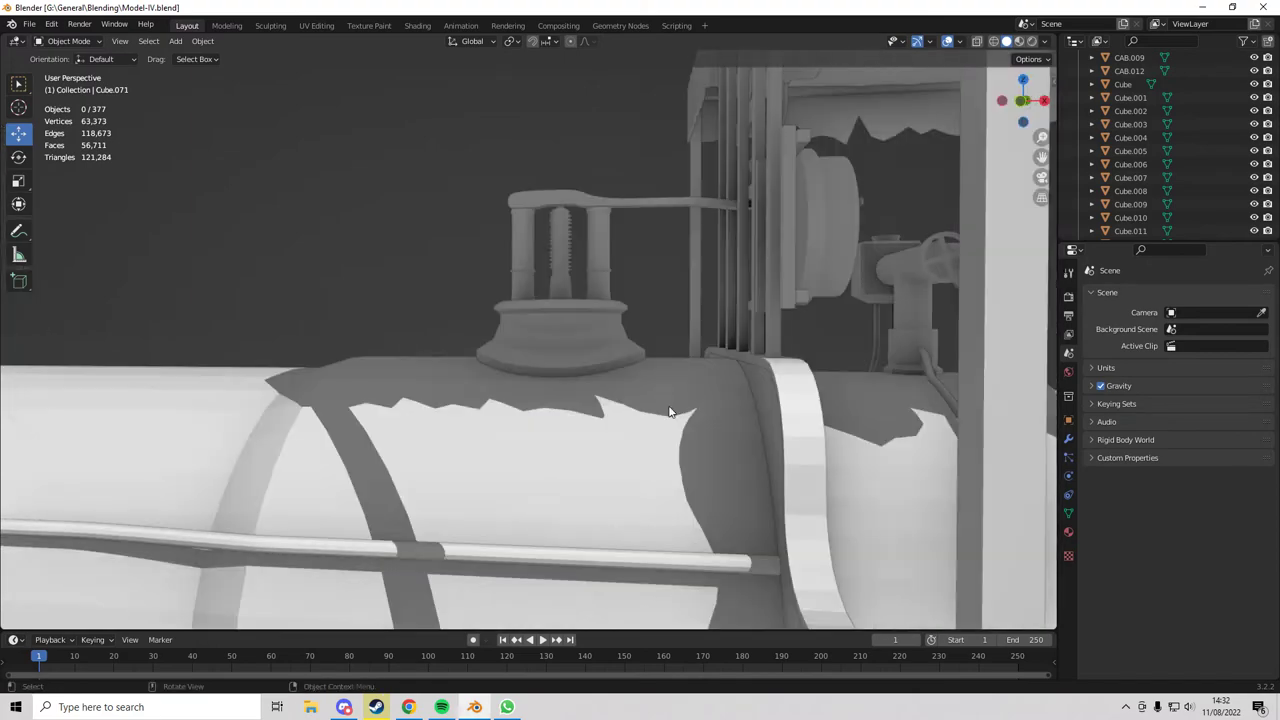
pyautogui.moveTo(300, 445); pyautogui.dragTo(455, 436, button='middle')
pyautogui.keyDown('shift'); pyautogui.moveTo(455, 436); pyautogui.dragTo(600, 450, button='middle'); pyautogui.keyUp('shift')
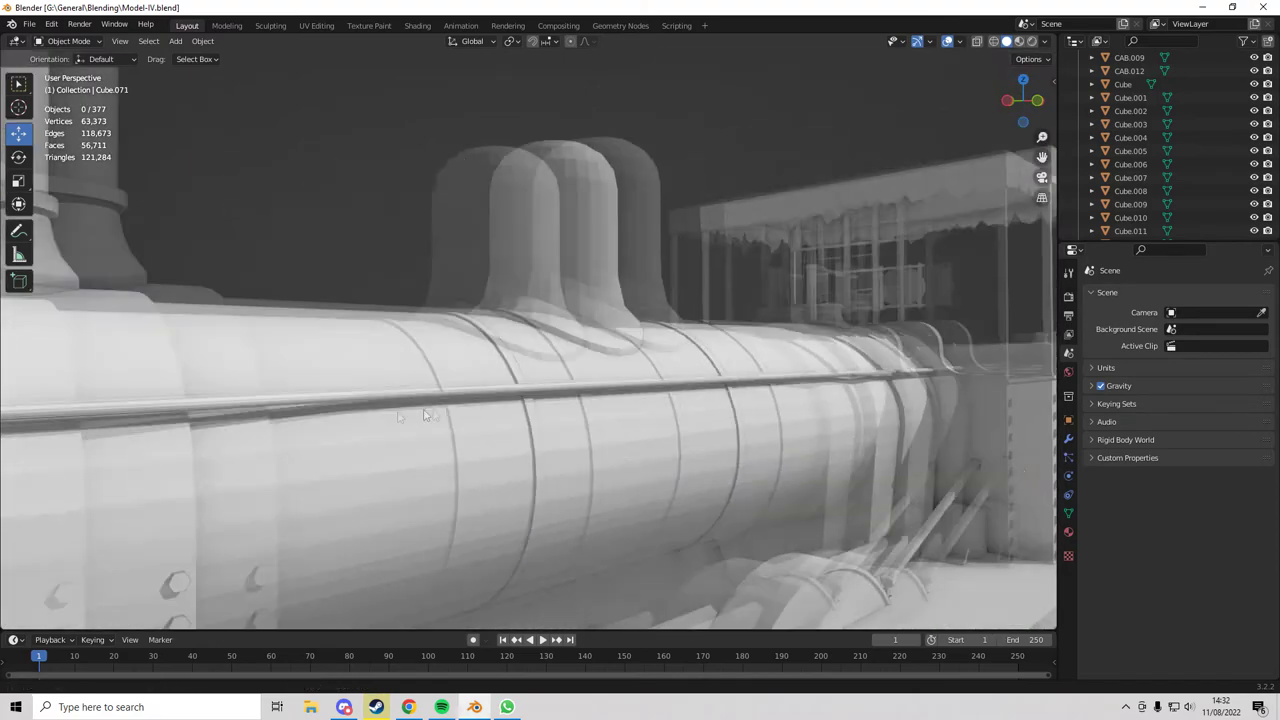
pyautogui.scroll(-4, 492, 512)
pyautogui.keyDown('shift'); pyautogui.moveTo(490, 519); pyautogui.dragTo(498, 419, button='middle'); pyautogui.keyUp('shift')
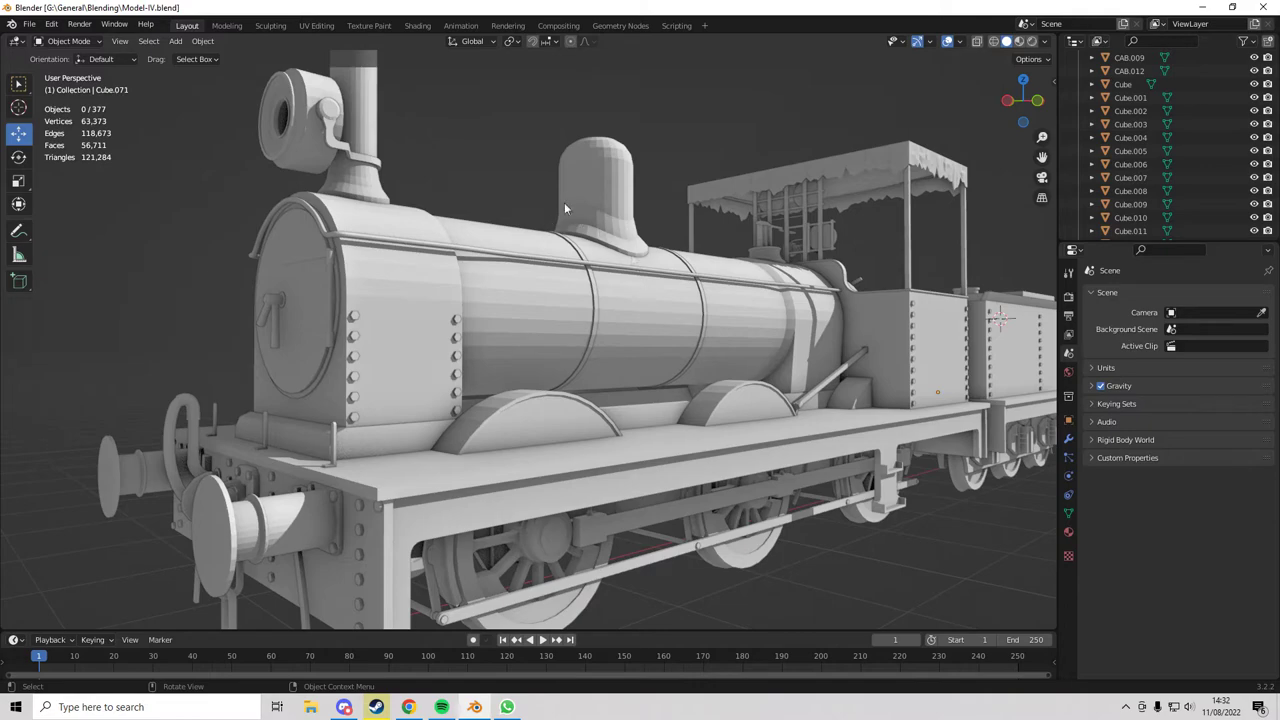
pyautogui.moveTo(635, 308); pyautogui.dragTo(575, 357, button='middle')
pyautogui.scroll(-2, 571, 326)
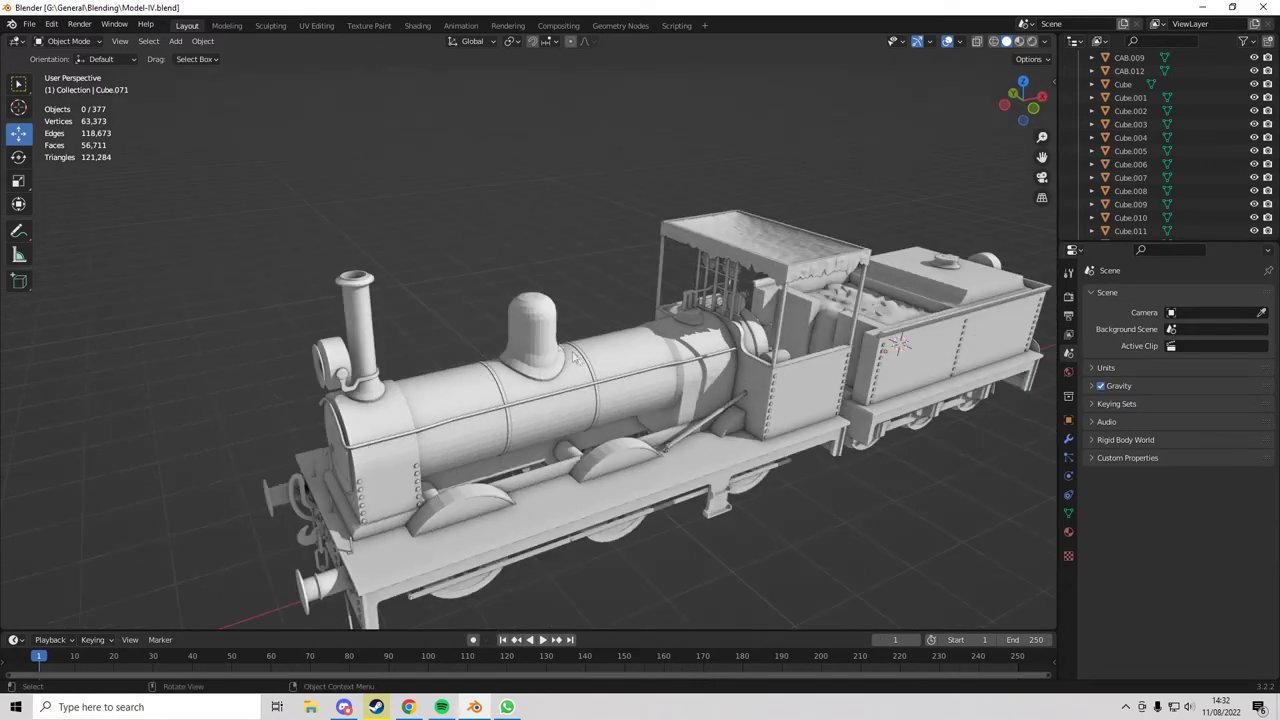
# - Add a cylinder mesh with 500 vertices to the locomotive scene
pyautogui.click(176, 41)
pyautogui.moveTo(200, 56)
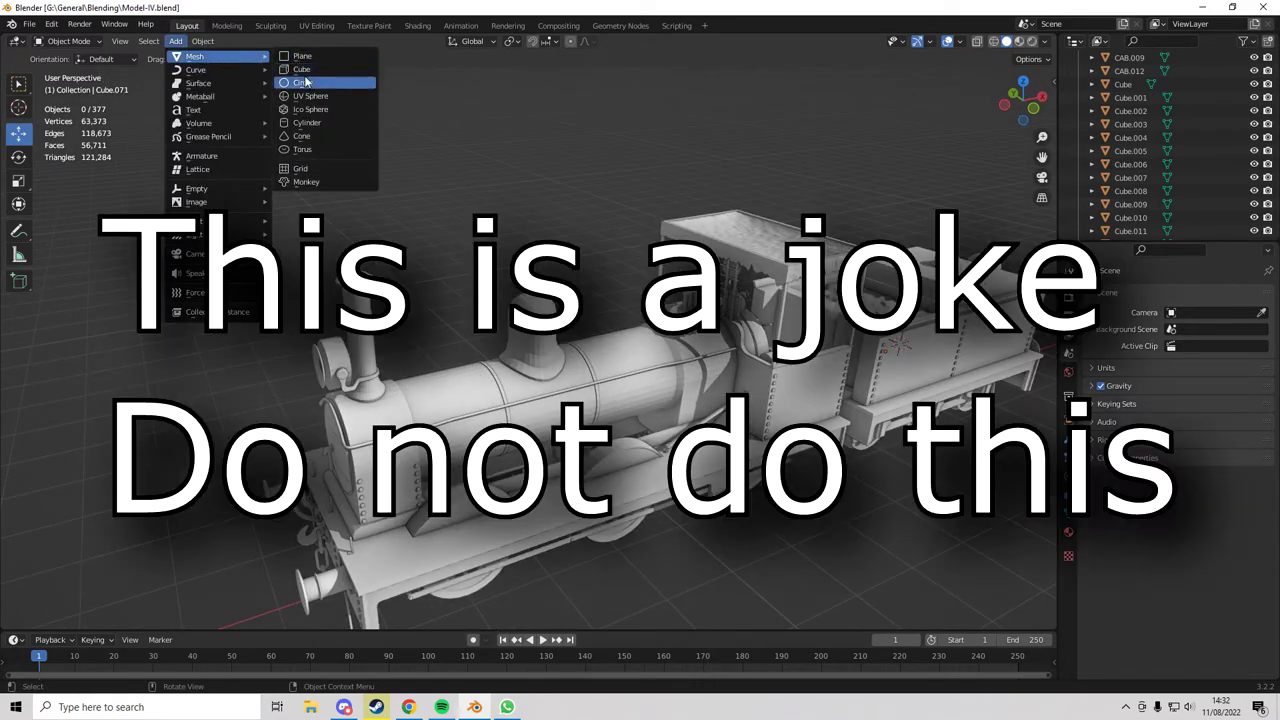
pyautogui.click(318, 122)
pyautogui.scroll(-6, 837, 229)
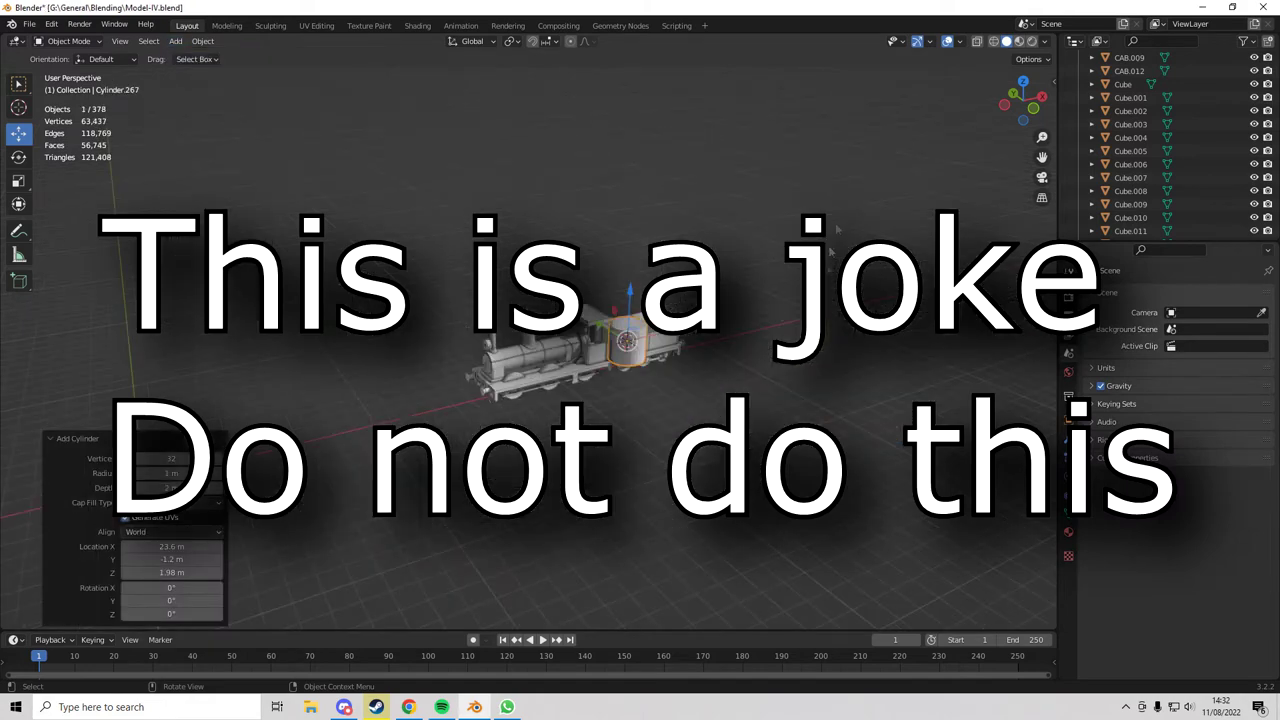
pyautogui.click(1034, 108)
pyautogui.moveTo(178, 454); pyautogui.dragTo(490, 454)
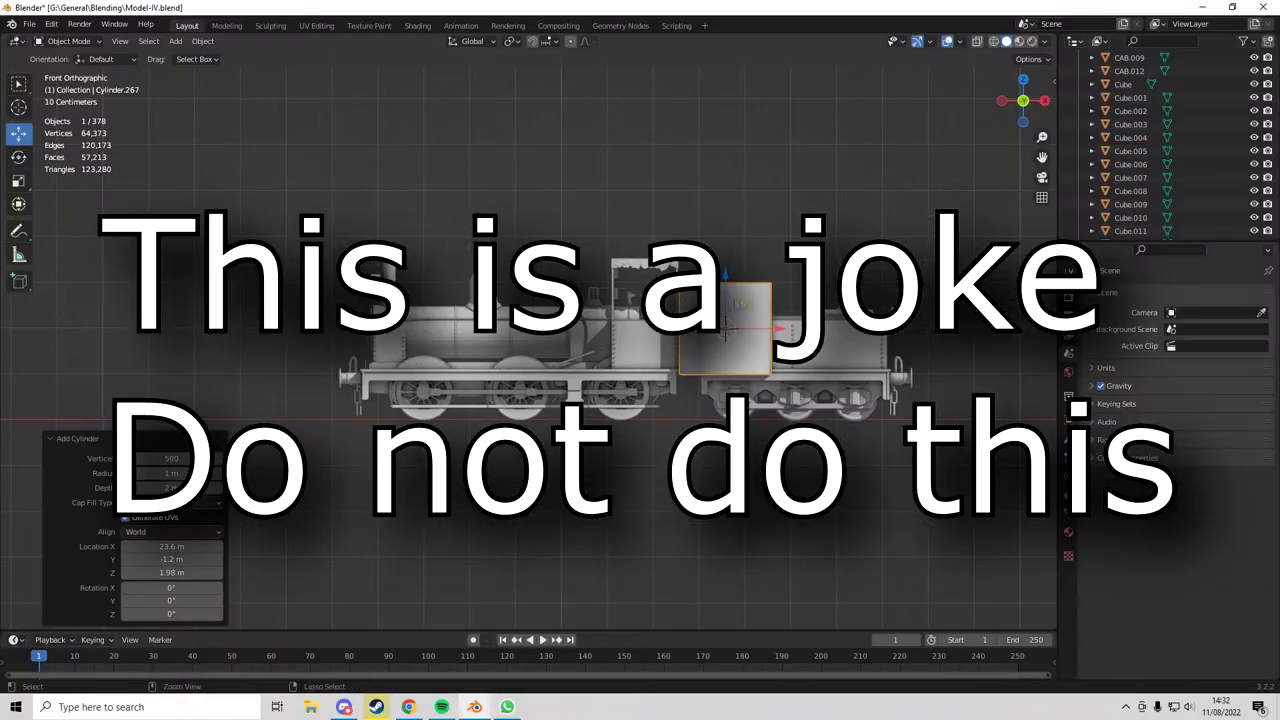
# - Move the cylinder -4 m in X and 1.3 m in Z, and scale it to 0.4
pyautogui.keyDown('ctrl'); pyautogui.moveTo(746, 308); pyautogui.dragTo(562, 248); pyautogui.keyUp('ctrl')
pyautogui.scroll(8, 540, 285)
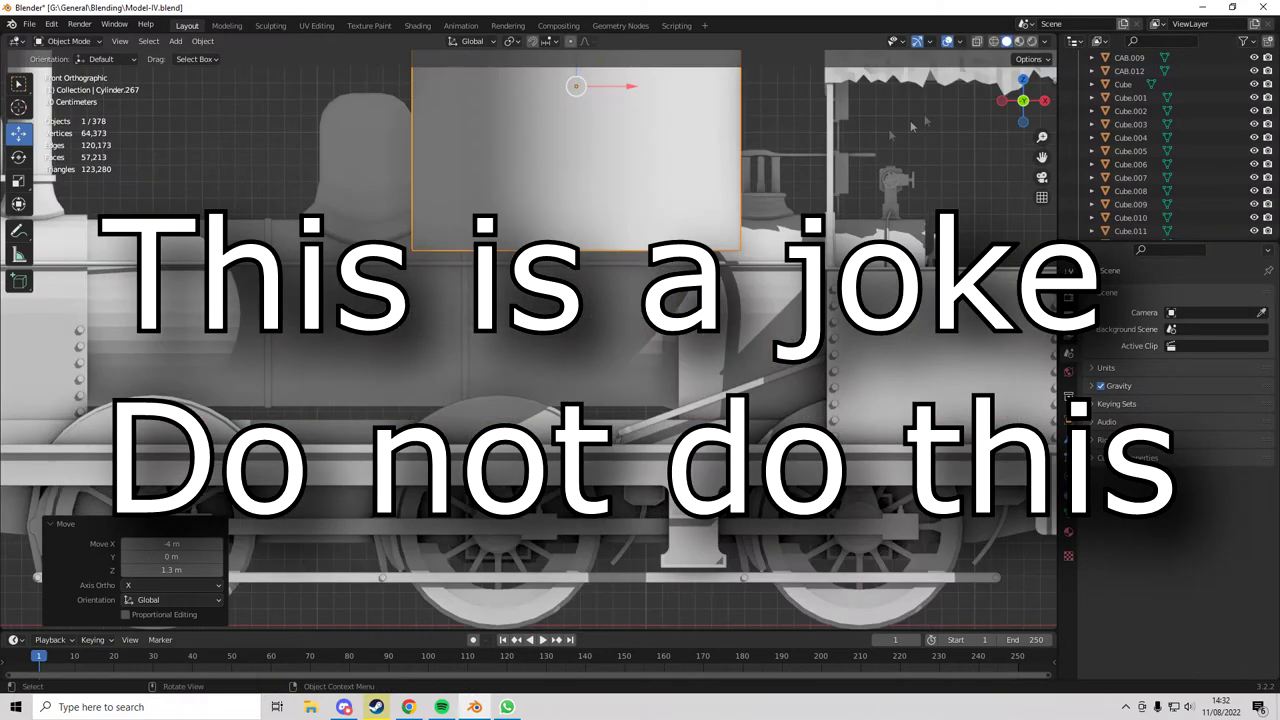
pyautogui.write('s0.4')
pyautogui.press('Return')
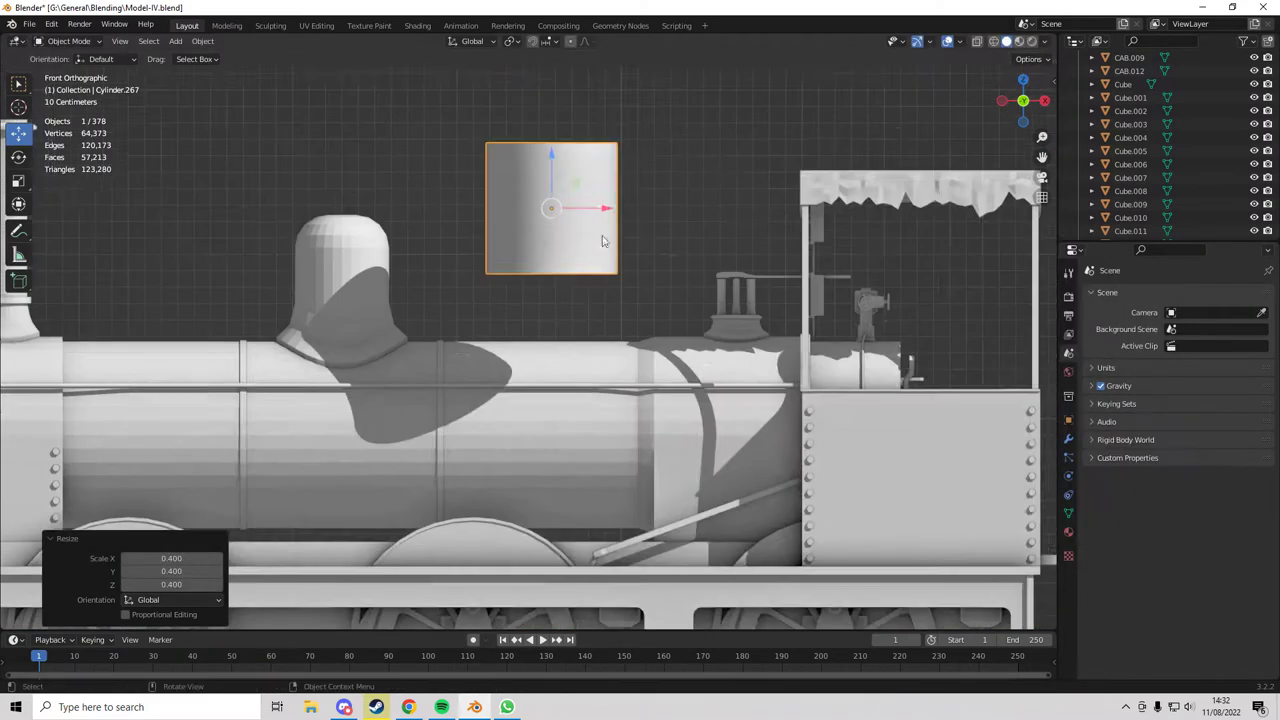
# - Move the cylinder -0.5 m in Z and 1.2 m in Y to put it on the boiler's centre line
pyautogui.scroll(3, 603, 241)
pyautogui.keyDown('ctrl'); pyautogui.moveTo(581, 97); pyautogui.dragTo(580, 238); pyautogui.keyUp('ctrl')
pyautogui.moveTo(536, 346); pyautogui.dragTo(701, 397, button='middle')
pyautogui.scroll(-8, 701, 392)
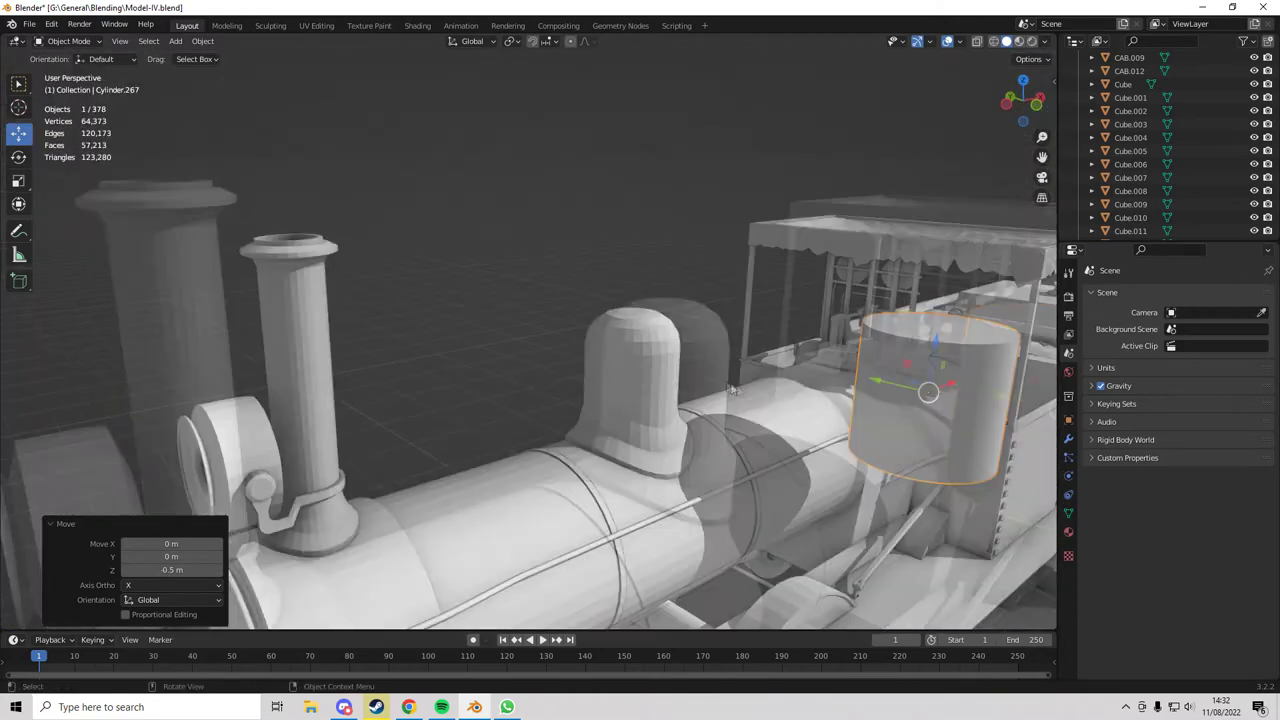
pyautogui.click(1023, 80)
pyautogui.keyDown('shift'); pyautogui.moveTo(676, 469); pyautogui.dragTo(661, 441, button='middle'); pyautogui.keyUp('shift')
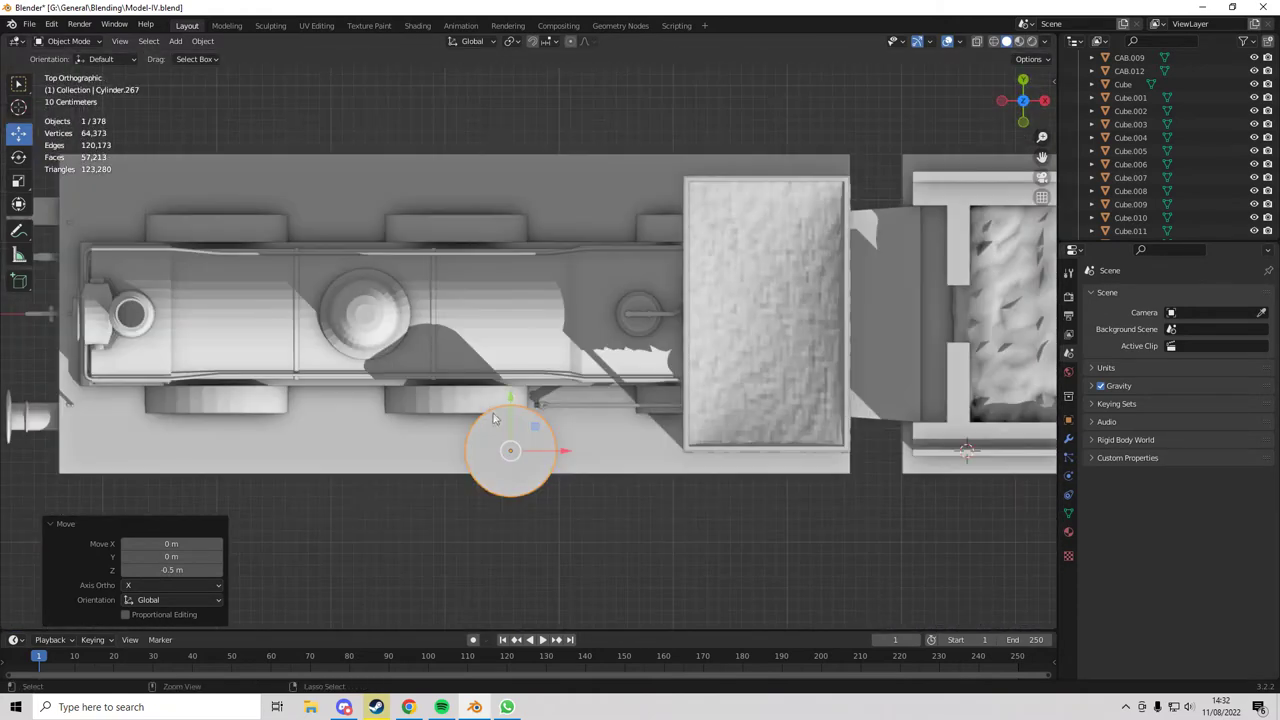
pyautogui.press('g')
pyautogui.press('y')
pyautogui.click(507, 271)
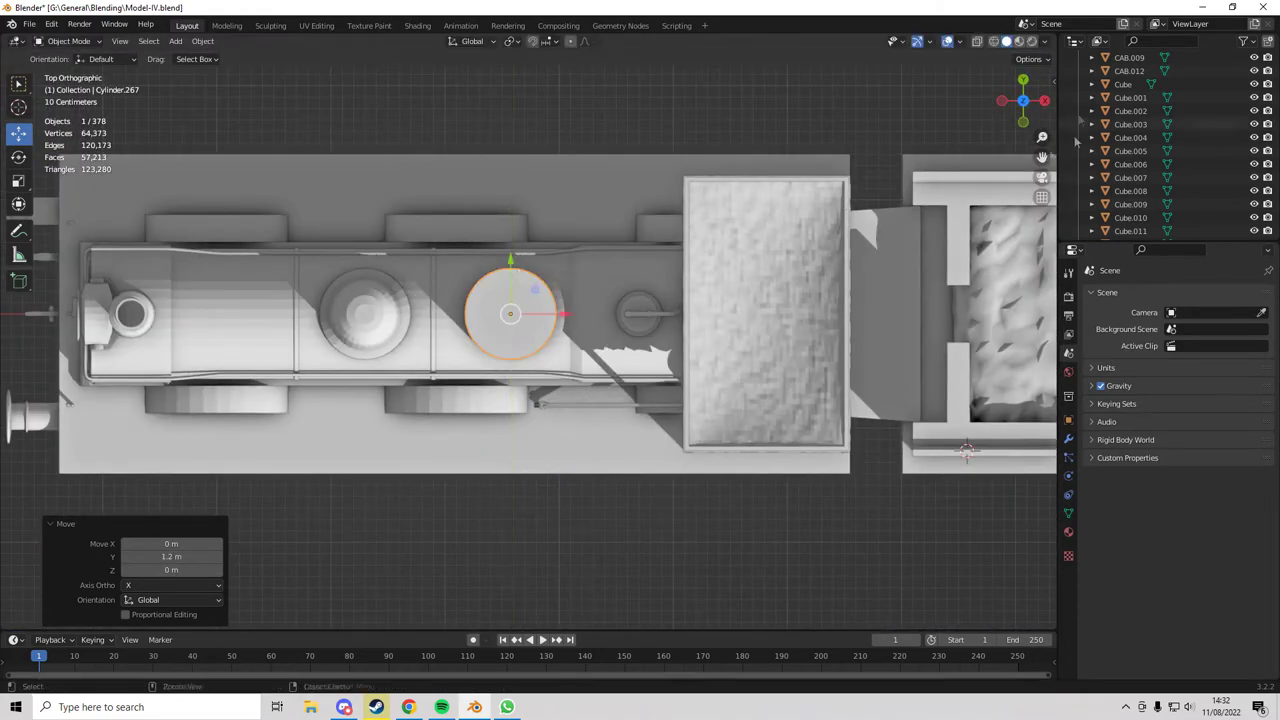
# - Pull the cylinder's lower rim vertices down towards the boiler's curve, working in wireframe from the left side view
pyautogui.click(1002, 100)
pyautogui.press('Tab')
pyautogui.hotkey('shift', 'z')
pyautogui.scroll(11, 708, 360)
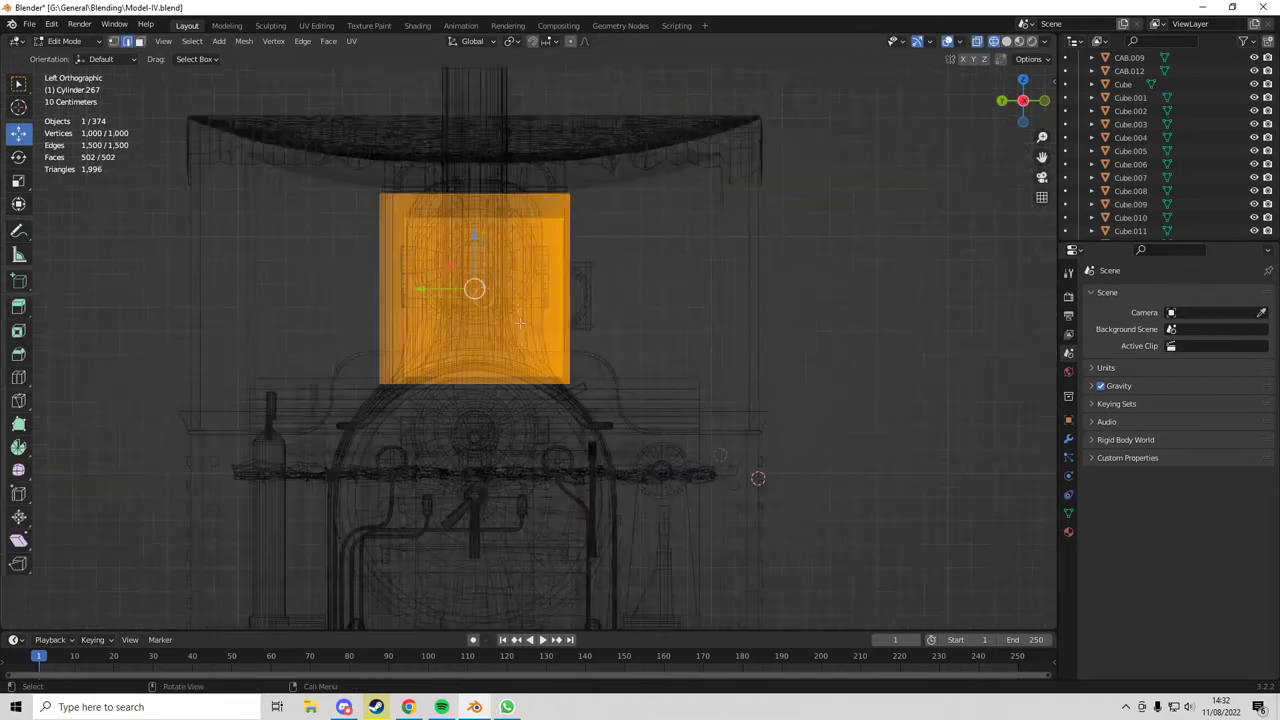
pyautogui.keyDown('shift'); pyautogui.moveTo(671, 508); pyautogui.dragTo(602, 335, button='middle'); pyautogui.keyUp('shift')
pyautogui.moveTo(491, 283); pyautogui.dragTo(722, 389)
pyautogui.moveTo(584, 317); pyautogui.dragTo(590, 358)
pyautogui.moveTo(579, 306); pyautogui.dragTo(699, 414)
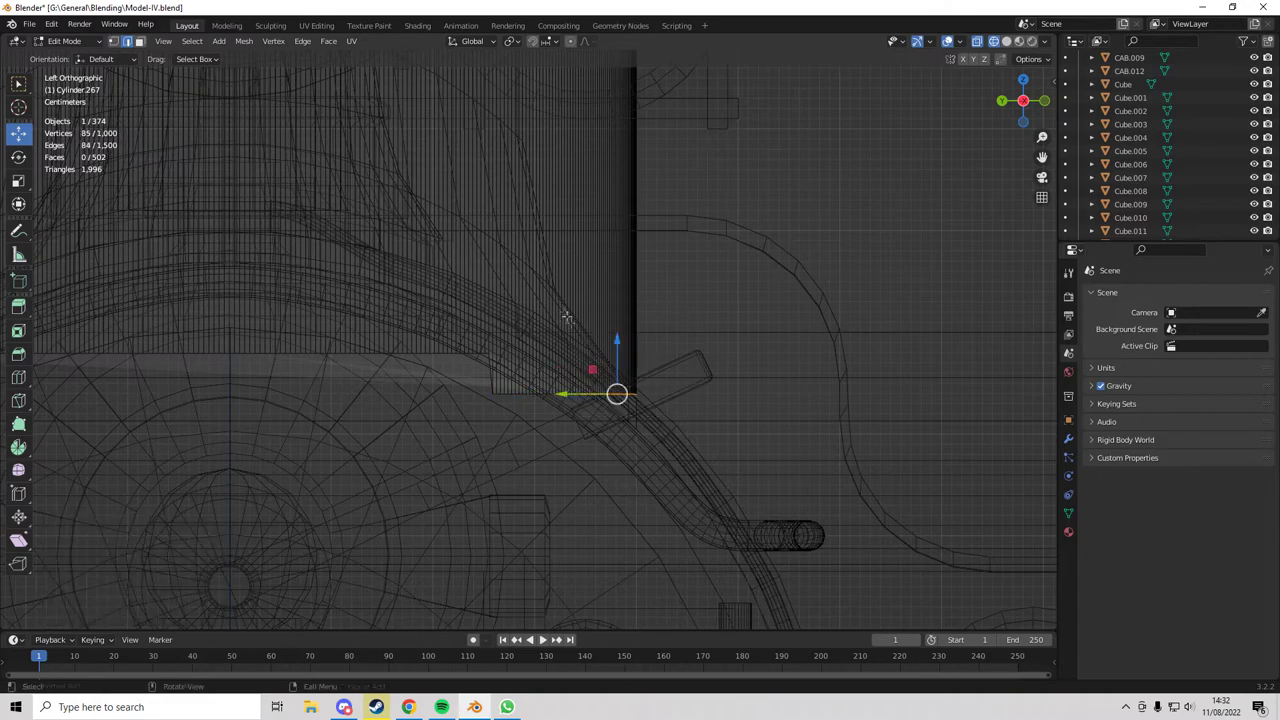
pyautogui.moveTo(618, 344); pyautogui.dragTo(618, 405)
pyautogui.moveTo(549, 350); pyautogui.dragTo(570, 385)
pyautogui.click(569, 386)
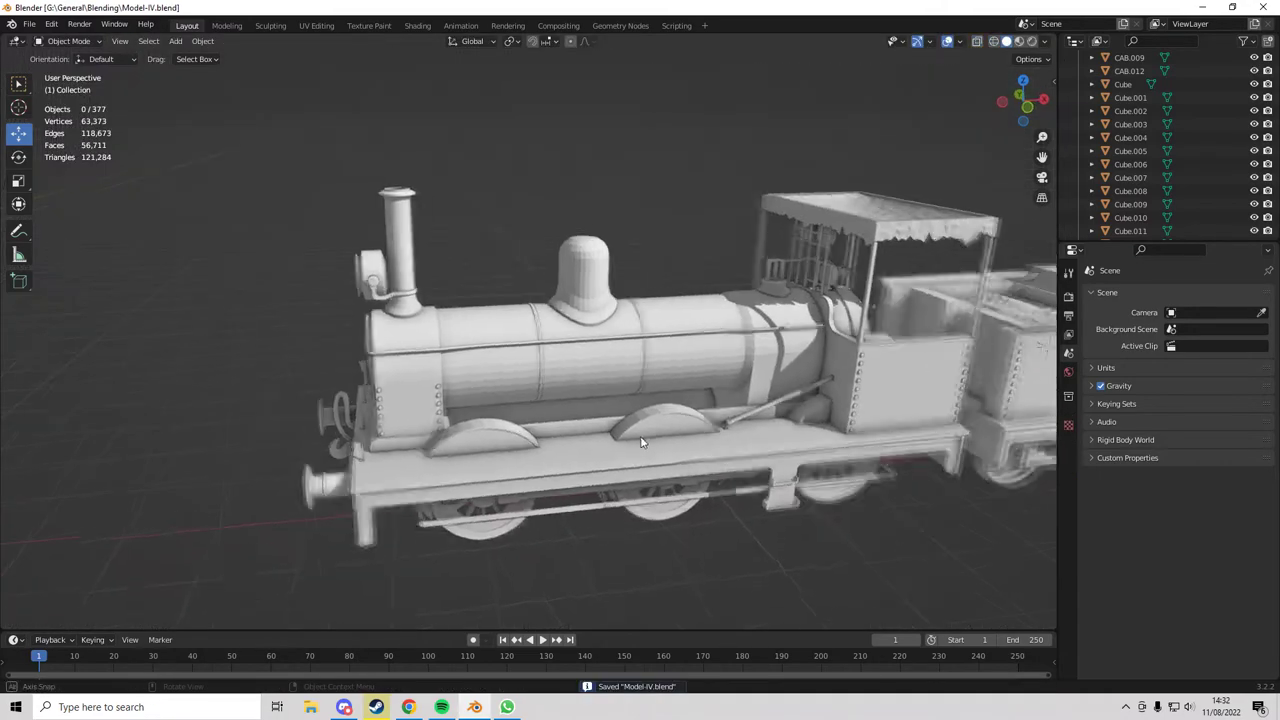
# - Open the recent file Fentiment.blend
pyautogui.moveTo(590, 372); pyautogui.dragTo(613, 366, button='middle')
pyautogui.moveTo(545, 329); pyautogui.dragTo(563, 315, button='middle')
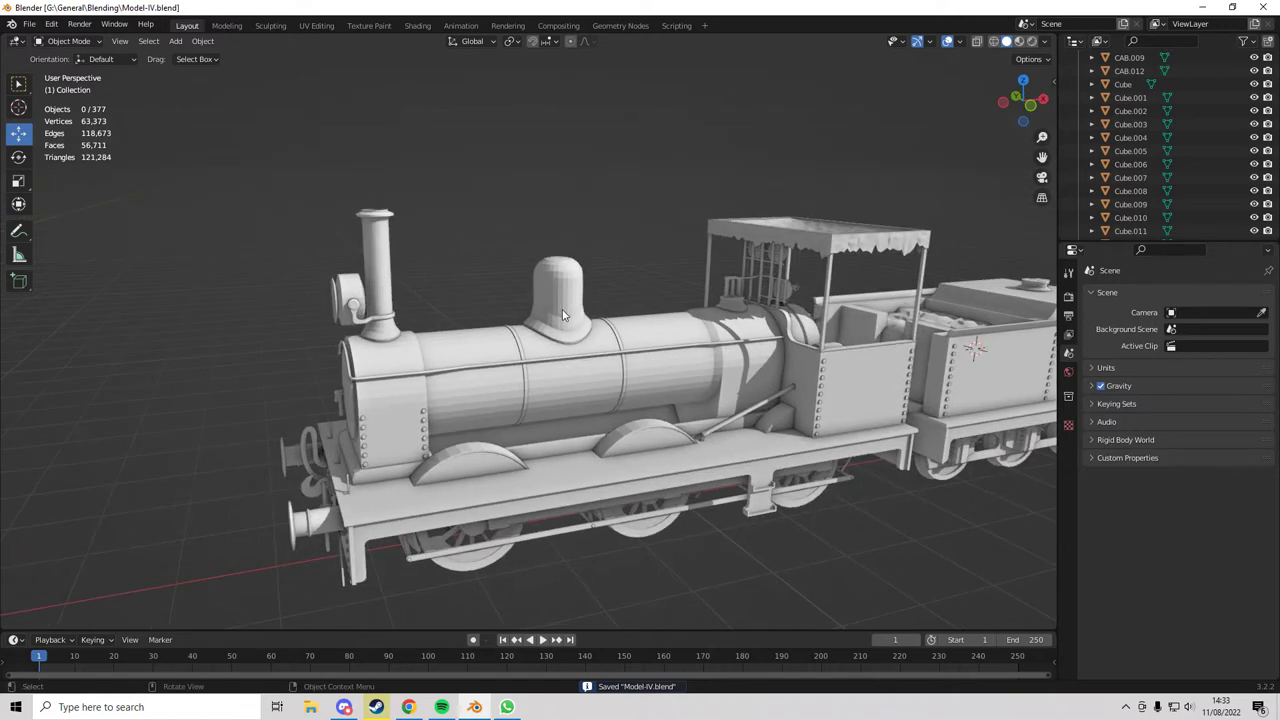
pyautogui.click(31, 28)
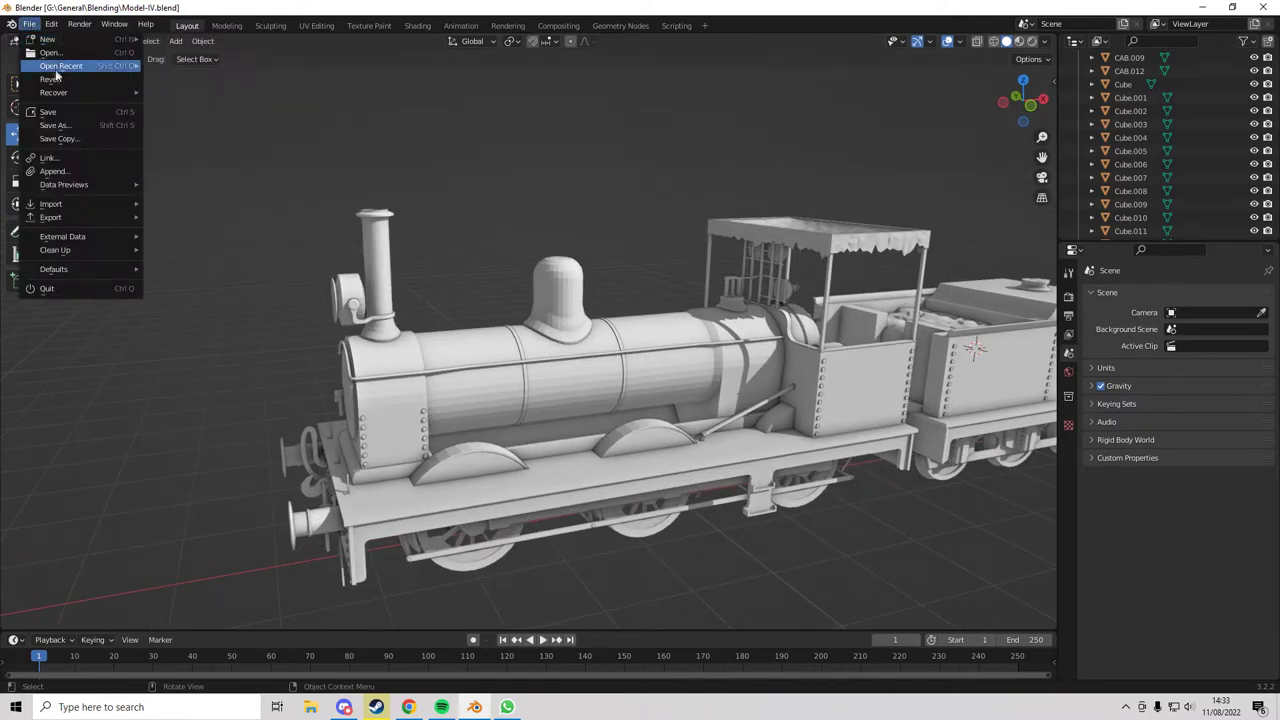
pyautogui.moveTo(53, 66)
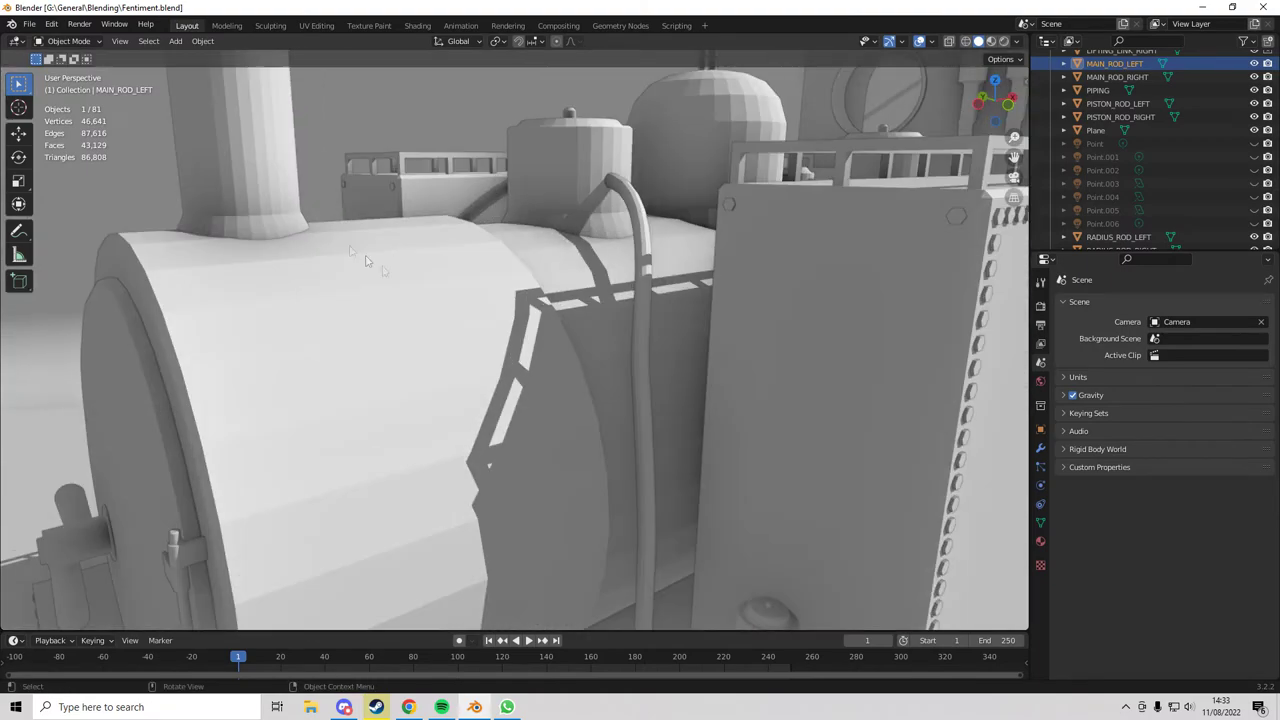
# - Select the chimney and examine the mesh of its flared base on the smokebox
pyautogui.click(280, 225)
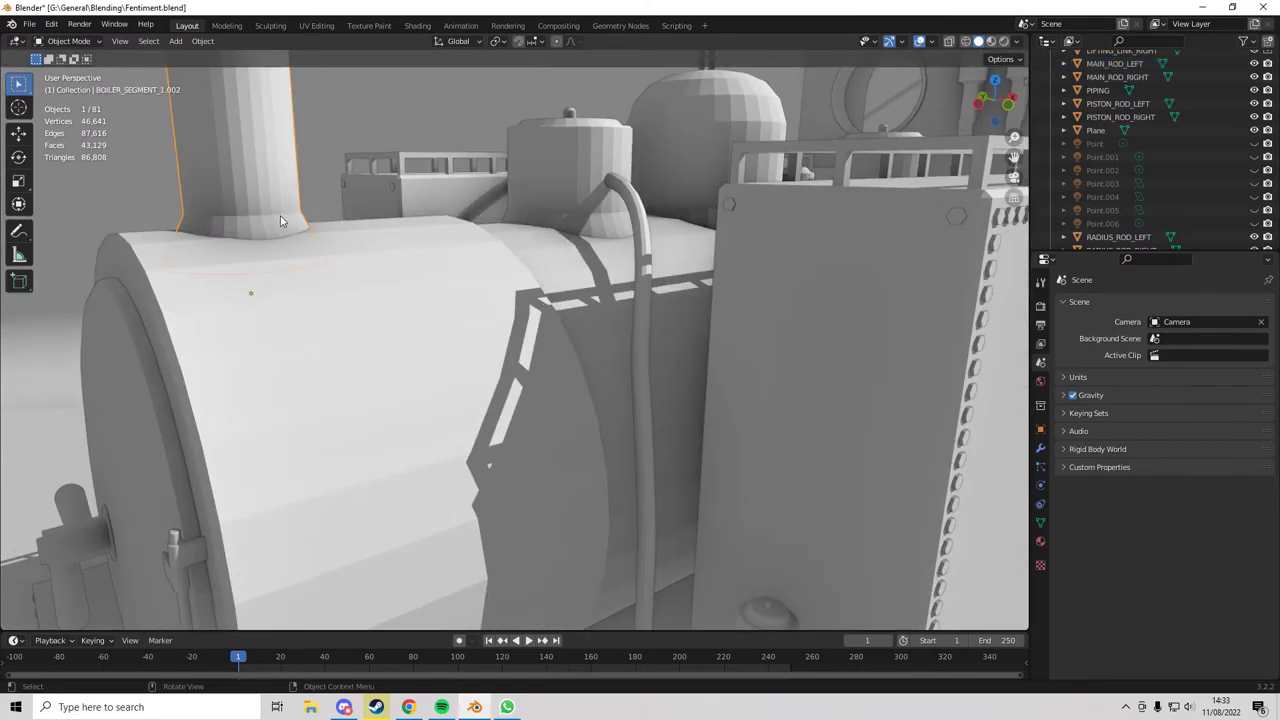
pyautogui.press('KP_Decimal')
pyautogui.keyDown('shift'); pyautogui.moveTo(494, 531); pyautogui.dragTo(504, 406, button='middle'); pyautogui.keyUp('shift')
pyautogui.scroll(2, 525, 408)
pyautogui.moveTo(619, 443)
pyautogui.mouseDown(button='middle')
pyautogui.moveTo(668, 472)
pyautogui.moveTo(510, 467)
pyautogui.moveTo(483, 434)
pyautogui.moveTo(403, 537)
pyautogui.moveTo(416, 454)
pyautogui.mouseUp(button='middle')
pyautogui.hotkey('shift', 'z')
pyautogui.press('z')
pyautogui.scroll(3, 549, 488)
pyautogui.press('Tab')
pyautogui.press('z')
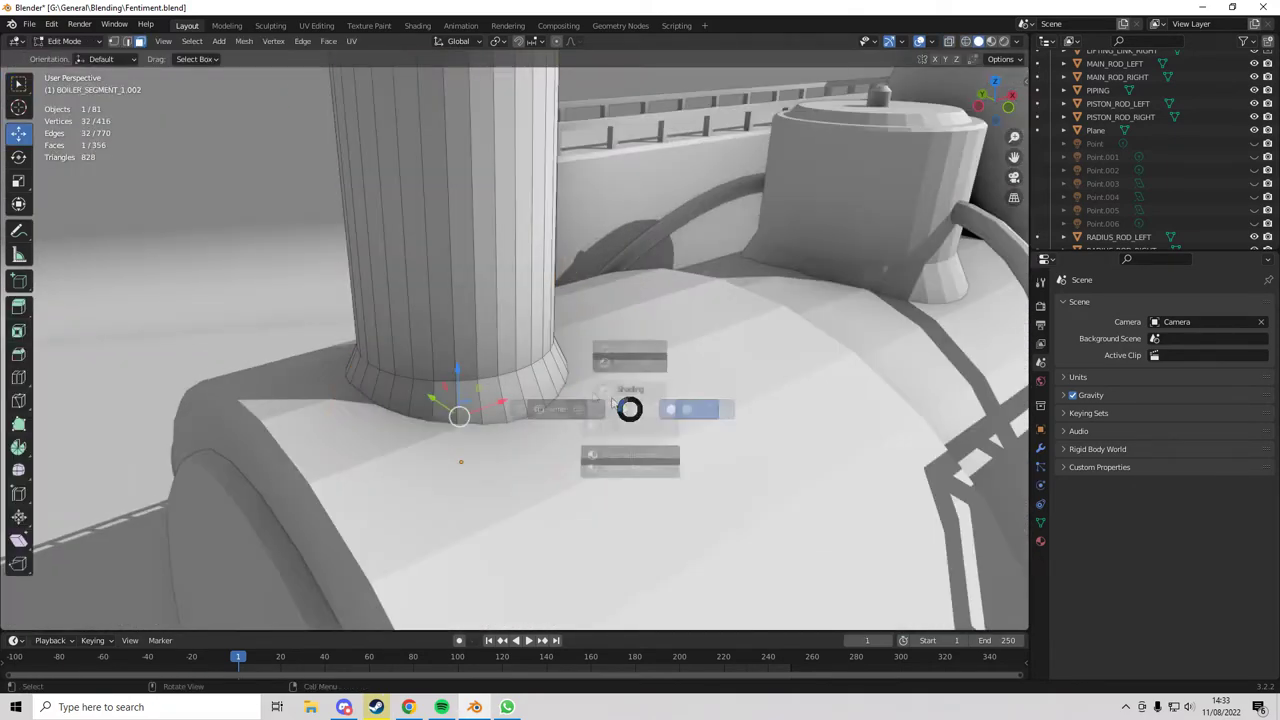
pyautogui.click(541, 398)
# - Examine the whole chimney mesh from base to rim, and return to Object Mode
pyautogui.scroll(-4, 390, 364)
pyautogui.moveTo(447, 338); pyautogui.dragTo(429, 346, button='middle')
pyautogui.press('z')
pyautogui.keyDown('shift'); pyautogui.moveTo(492, 371); pyautogui.dragTo(504, 402, button='middle'); pyautogui.keyUp('shift')
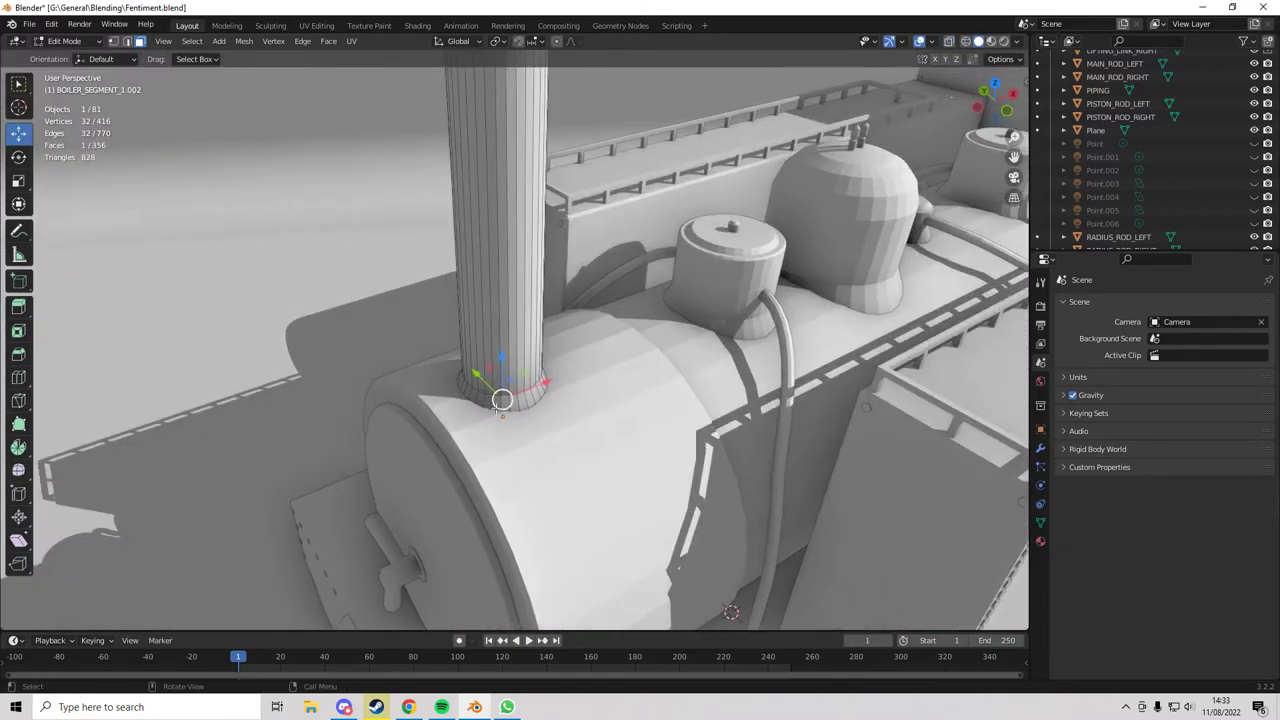
pyautogui.moveTo(492, 330); pyautogui.dragTo(477, 515, button='middle')
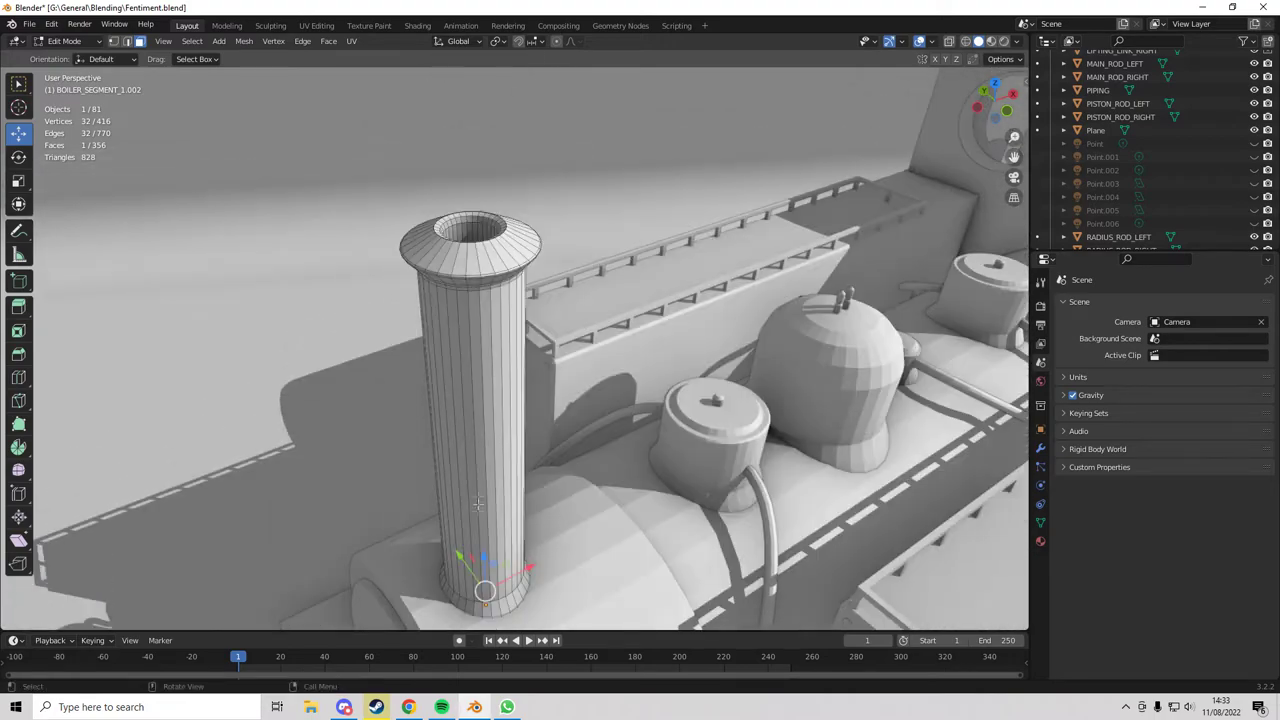
pyautogui.moveTo(457, 255); pyautogui.dragTo(495, 417, button='middle')
pyautogui.moveTo(503, 532); pyautogui.dragTo(498, 423, button='middle')
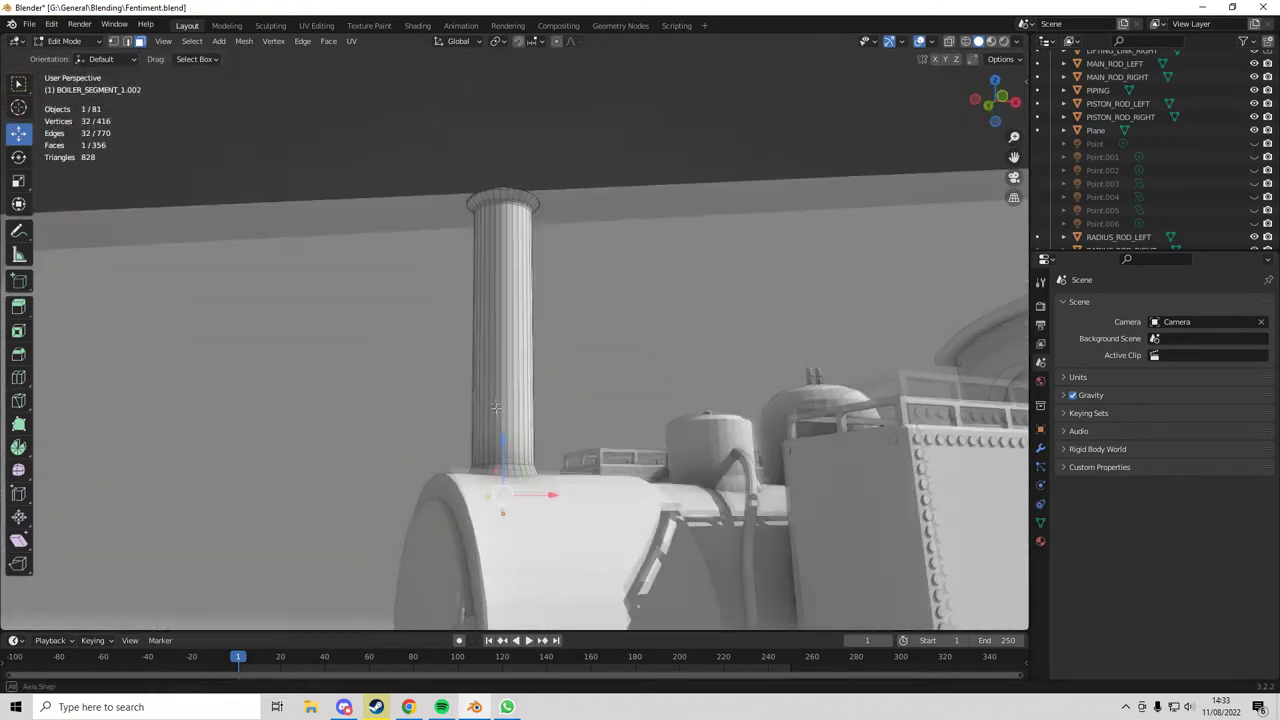
pyautogui.press('Tab')
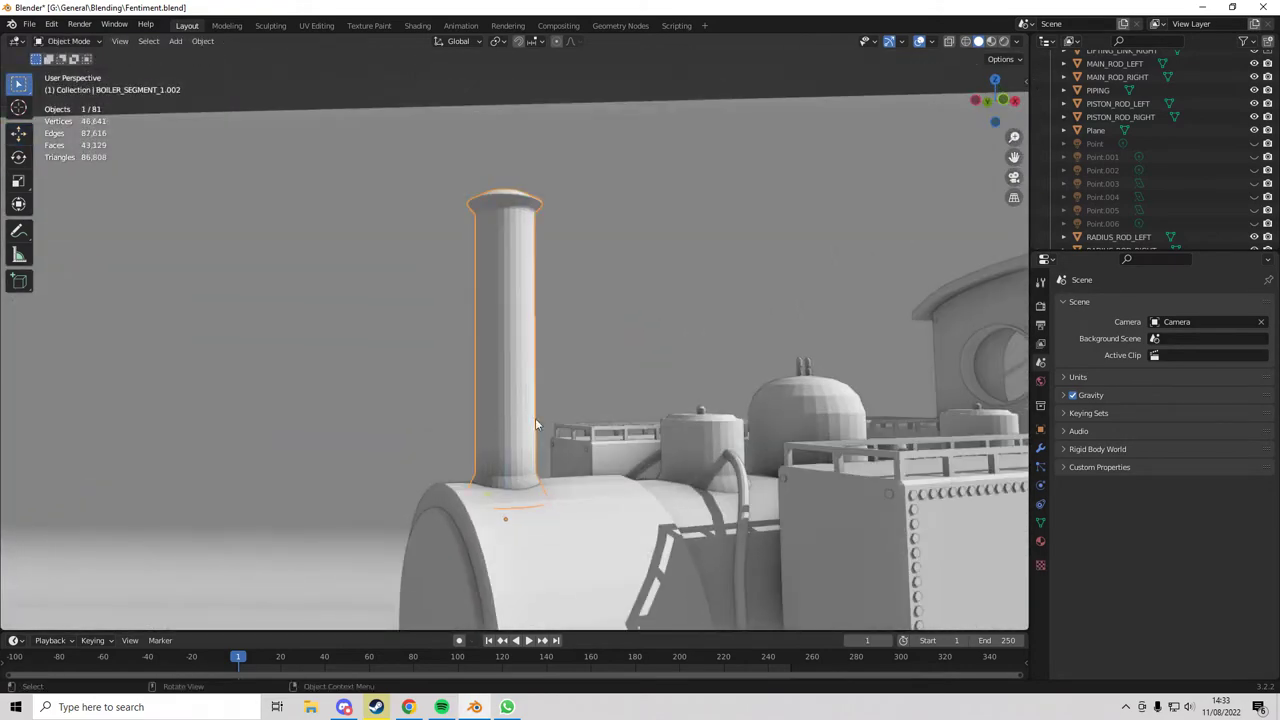
# - Move the chimney -2.1 m along X in front view, clear of the smokebox
pyautogui.scroll(-5, 553, 415)
pyautogui.moveTo(552, 424); pyautogui.dragTo(527, 532, button='middle')
pyautogui.scroll(-4, 565, 488)
pyautogui.scroll(2, 549, 347)
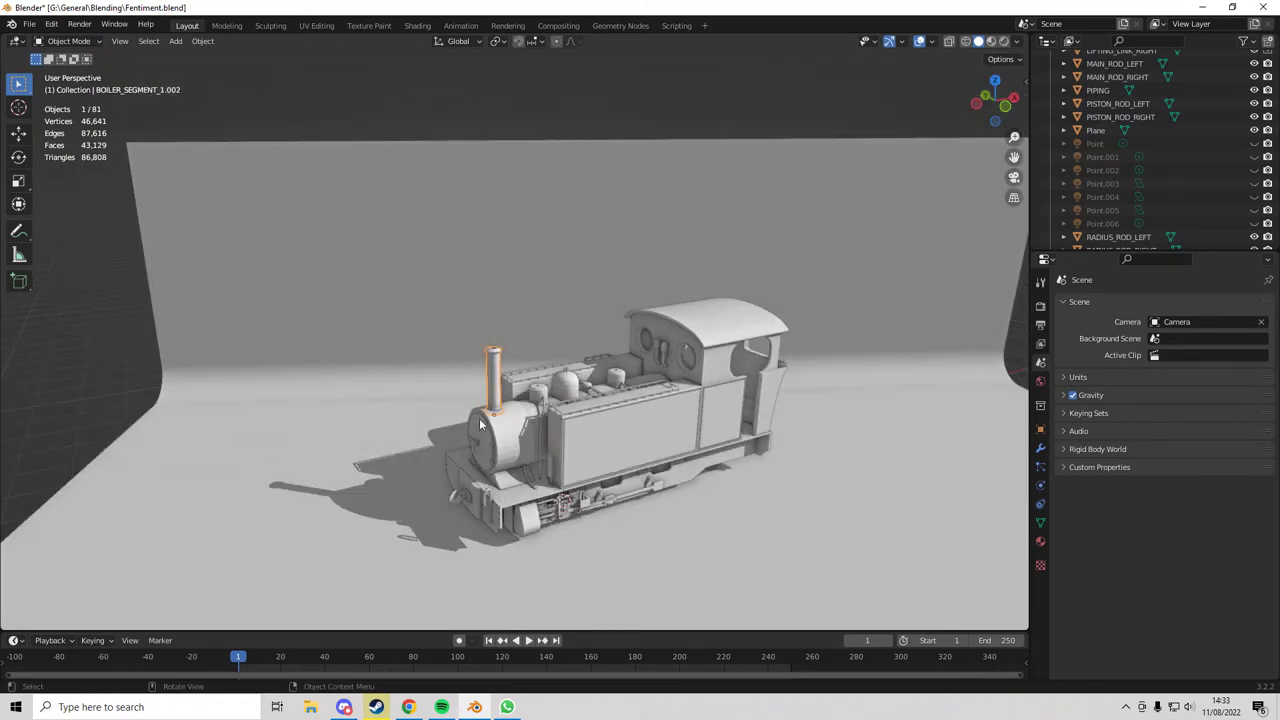
pyautogui.click(1001, 111)
pyautogui.click(18, 133)
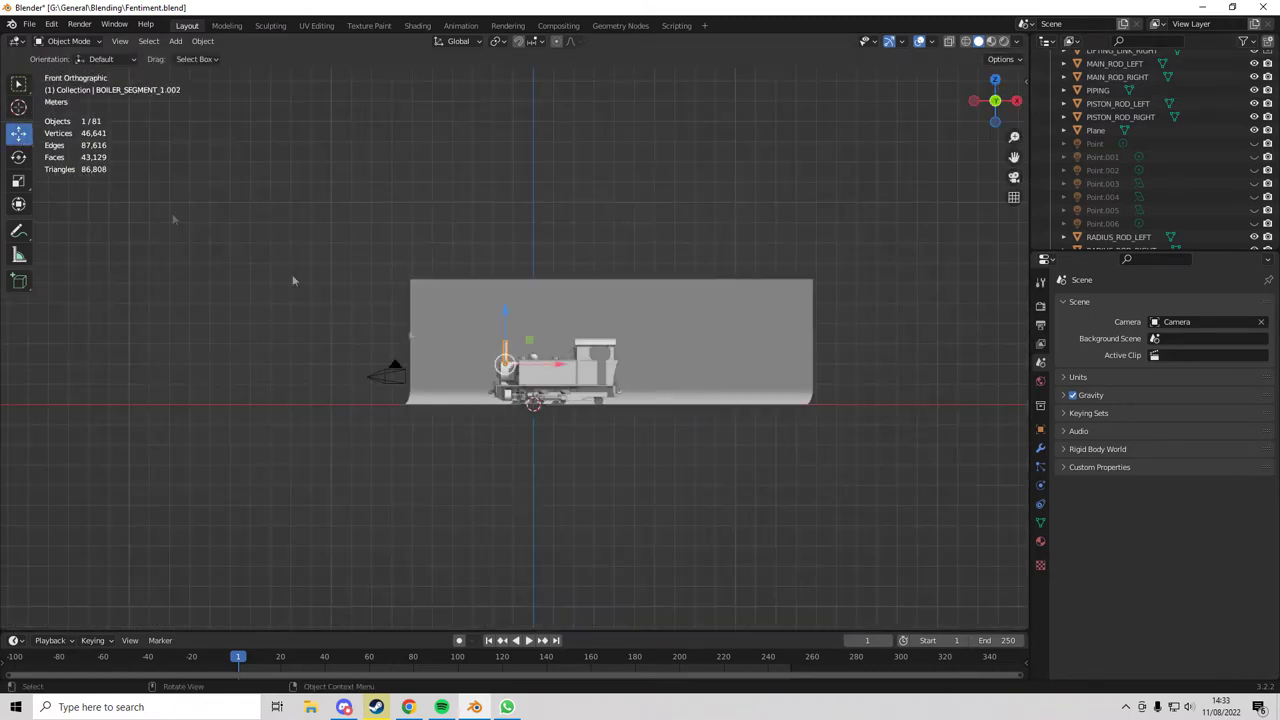
pyautogui.scroll(8, 644, 362)
pyautogui.moveTo(522, 307); pyautogui.dragTo(67, 312)
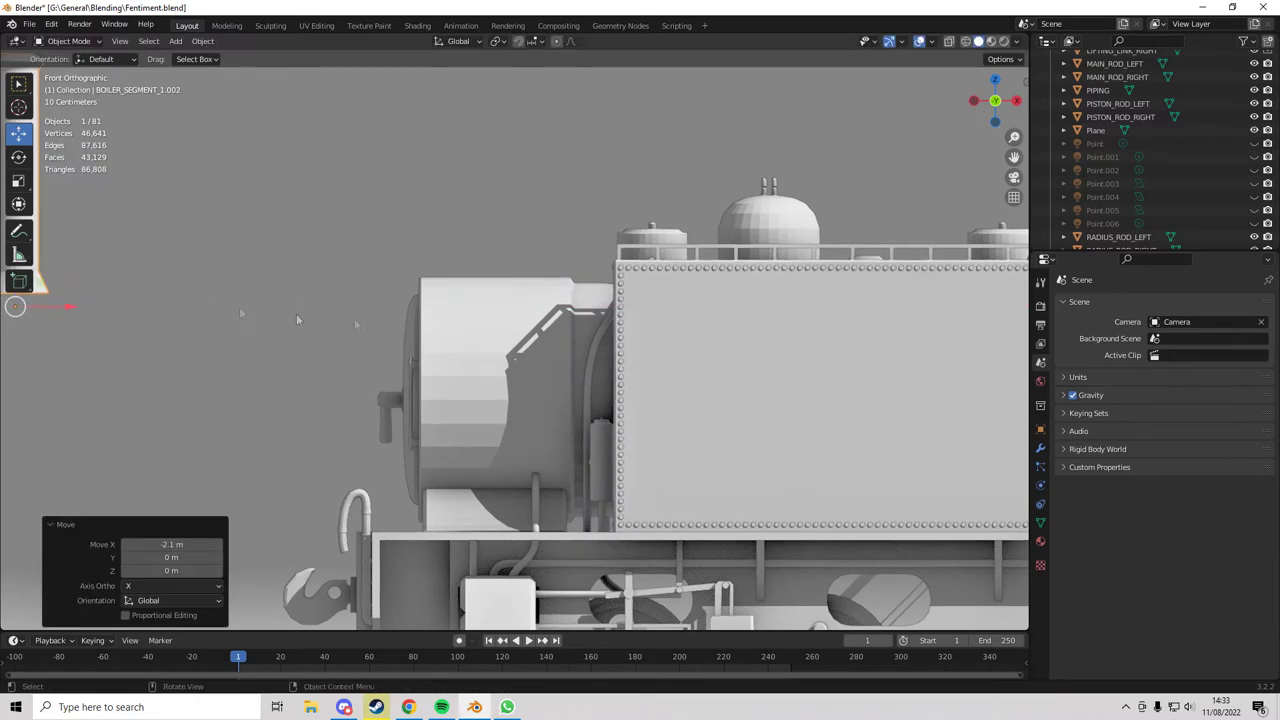
# - Deselect the chimney and add a new cylinder mesh
pyautogui.scroll(-8, 300, 319)
pyautogui.click(571, 594)
pyautogui.scroll(6, 573, 578)
pyautogui.click(175, 41)
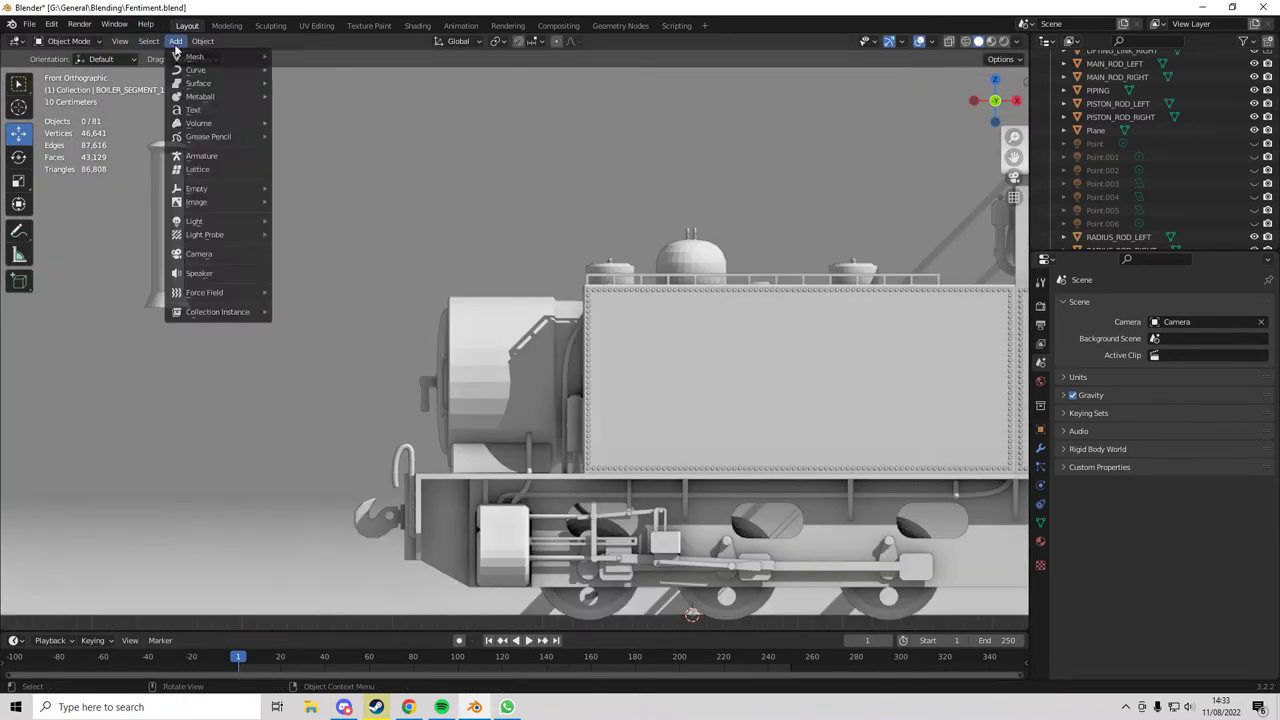
pyautogui.moveTo(195, 56)
pyautogui.click(302, 122)
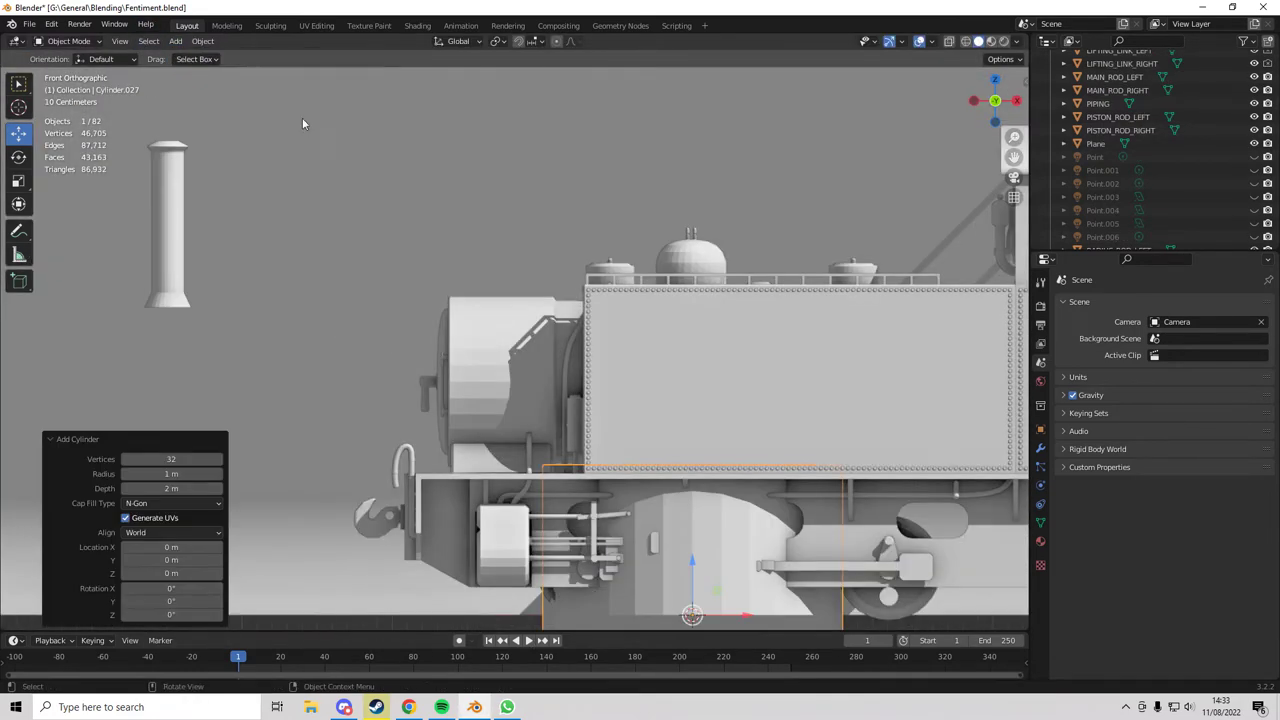
# - Try a vertex count of 46 on the new cylinder, and set it back to 32
pyautogui.click(219, 462)
pyautogui.click(219, 462)
pyautogui.click(219, 462)
pyautogui.click(219, 462)
pyautogui.click(219, 462)
pyautogui.click(219, 462)
pyautogui.click(219, 462)
pyautogui.click(219, 462)
pyautogui.moveTo(245, 462)
pyautogui.mouseDown()
pyautogui.moveTo(220, 466)
pyautogui.moveTo(245, 471)
pyautogui.mouseUp()
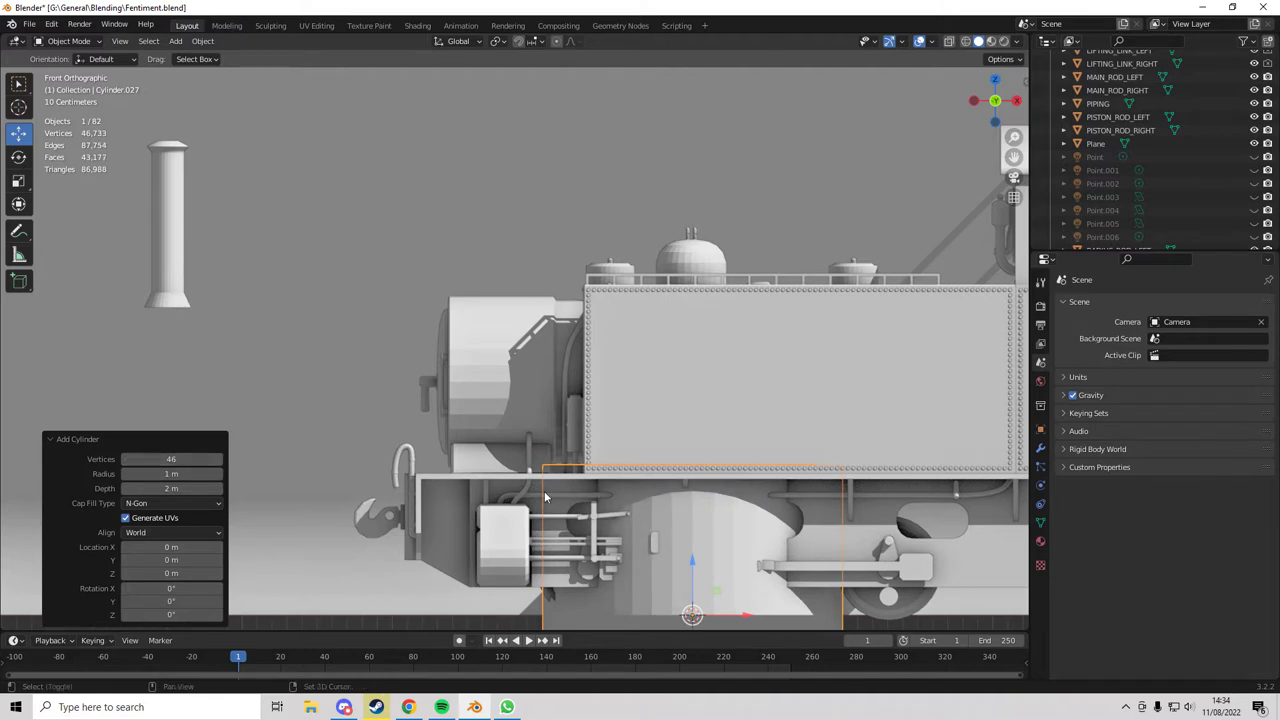
pyautogui.keyDown('shift'); pyautogui.moveTo(545, 497); pyautogui.dragTo(510, 430, button='middle'); pyautogui.keyUp('shift')
pyautogui.click(125, 459)
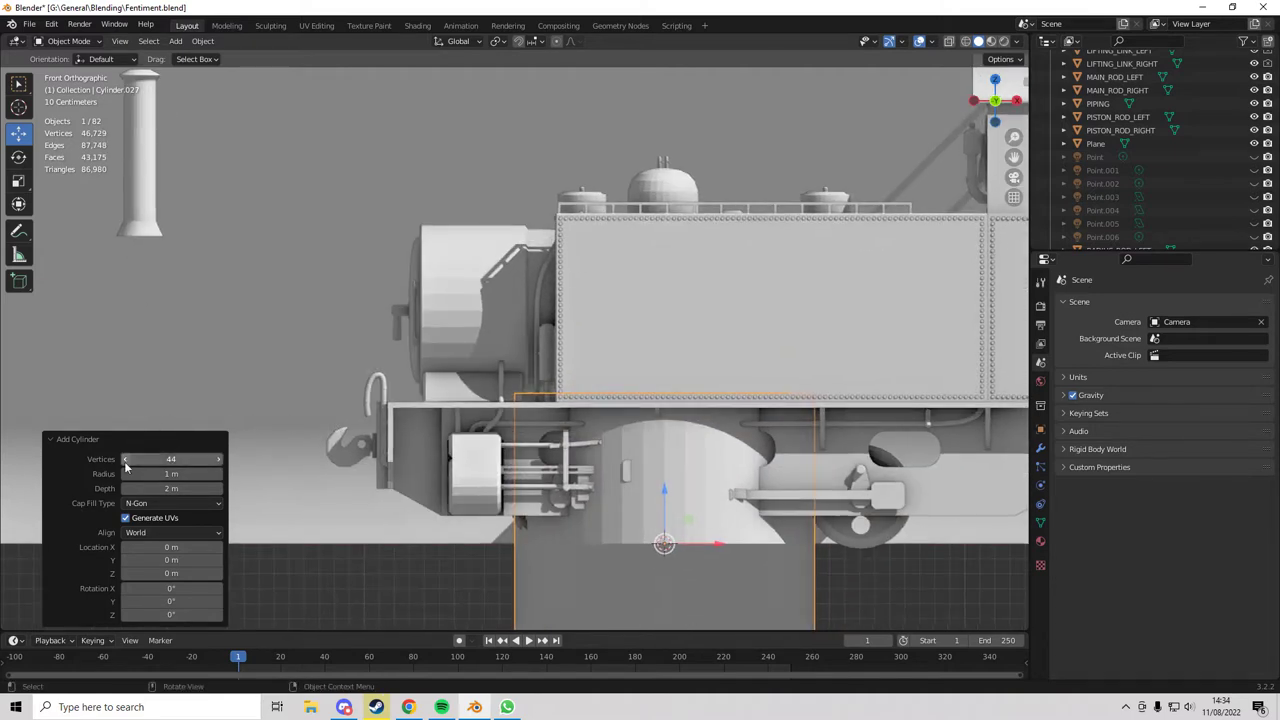
pyautogui.click(125, 459)
pyautogui.click(125, 459)
pyautogui.click(125, 459)
pyautogui.click(125, 459)
pyautogui.click(125, 459)
pyautogui.click(125, 459)
pyautogui.click(125, 459)
pyautogui.click(125, 459)
pyautogui.click(125, 459)
pyautogui.click(125, 459)
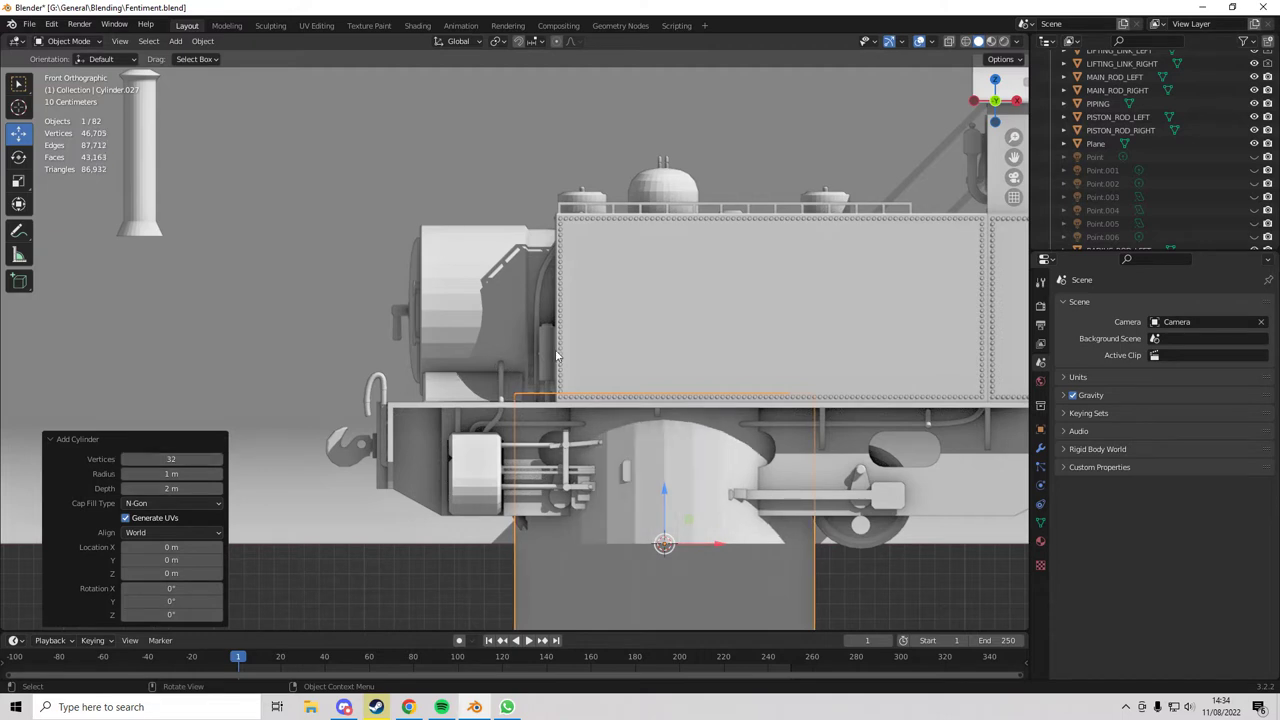
# - Move the new cylinder -1.5 m along X and 2.5 m along Z, placing it over the smokebox
pyautogui.moveTo(703, 526); pyautogui.dragTo(477, 150)
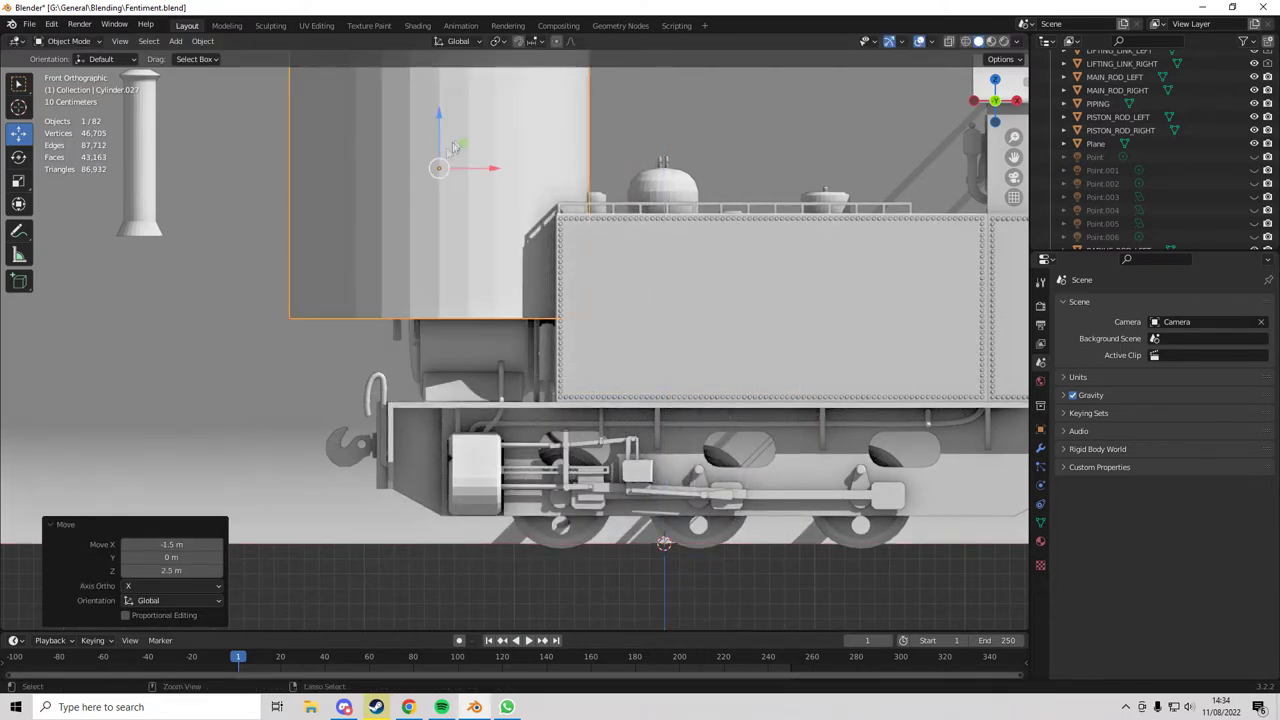
pyautogui.keyDown('shift'); pyautogui.moveTo(399, 265); pyautogui.dragTo(425, 455, button='middle'); pyautogui.keyUp('shift')
pyautogui.scroll(4, 430, 450)
pyautogui.press('z')
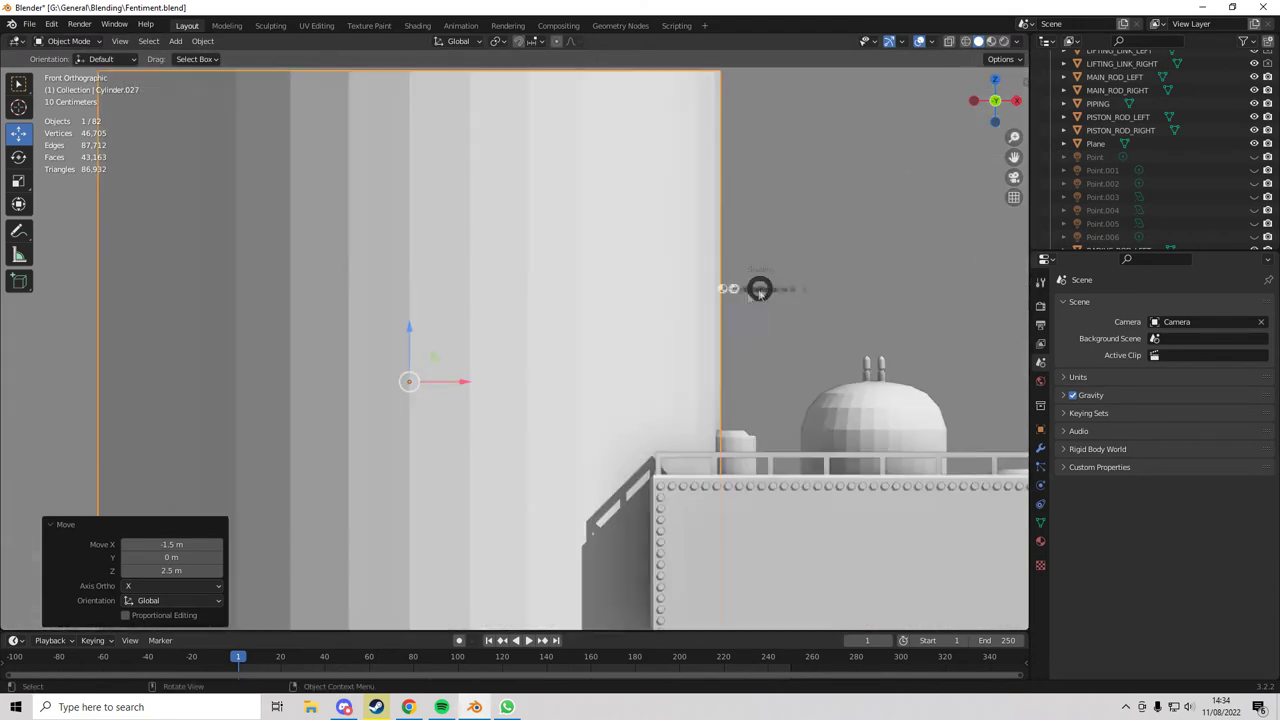
pyautogui.click(655, 292)
pyautogui.scroll(-2, 443, 375)
# - Scale the cylinder down to chimney size and lower it 0.3 m along Z towards the smokebox in wireframe display
pyautogui.keyDown('ctrl'); pyautogui.moveTo(462, 343); pyautogui.dragTo(501, 306); pyautogui.keyUp('ctrl')
pyautogui.press('s')
pyautogui.click(520, 272)
pyautogui.hotkey('shift', 'z')
pyautogui.scroll(3, 470, 225)
pyautogui.press('g')
pyautogui.click(465, 248)
pyautogui.hotkey('shift', 'z')
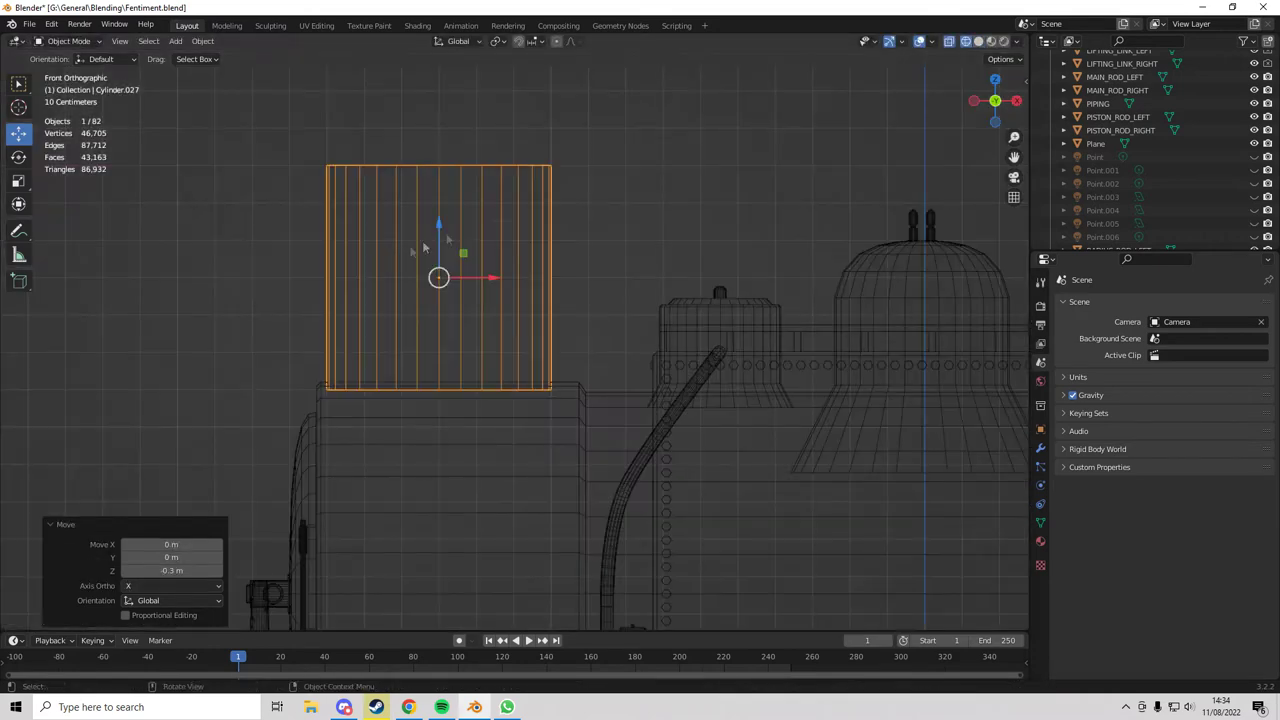
# - Scale the cylinder uniformly by 0.7, return to solid shading, and save the file
pyautogui.press('s')
pyautogui.click(660, 166)
pyautogui.hotkey('shift', 'z')
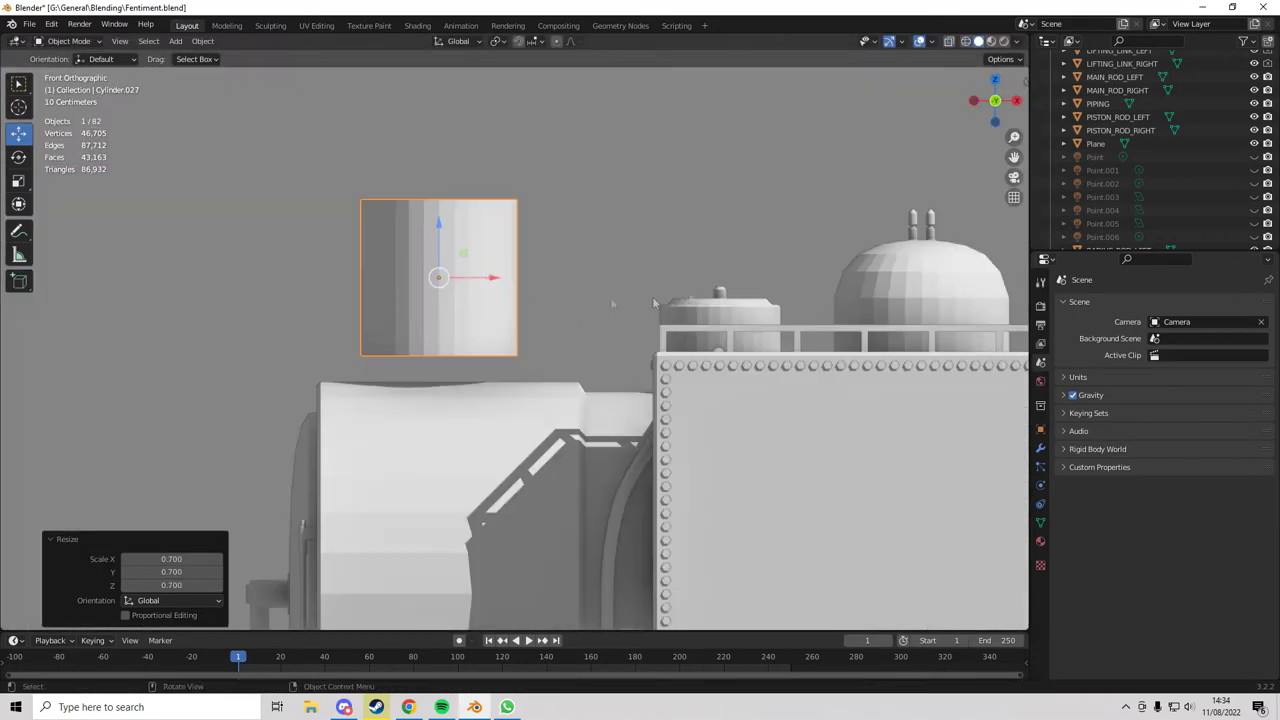
pyautogui.scroll(-4, 463, 242)
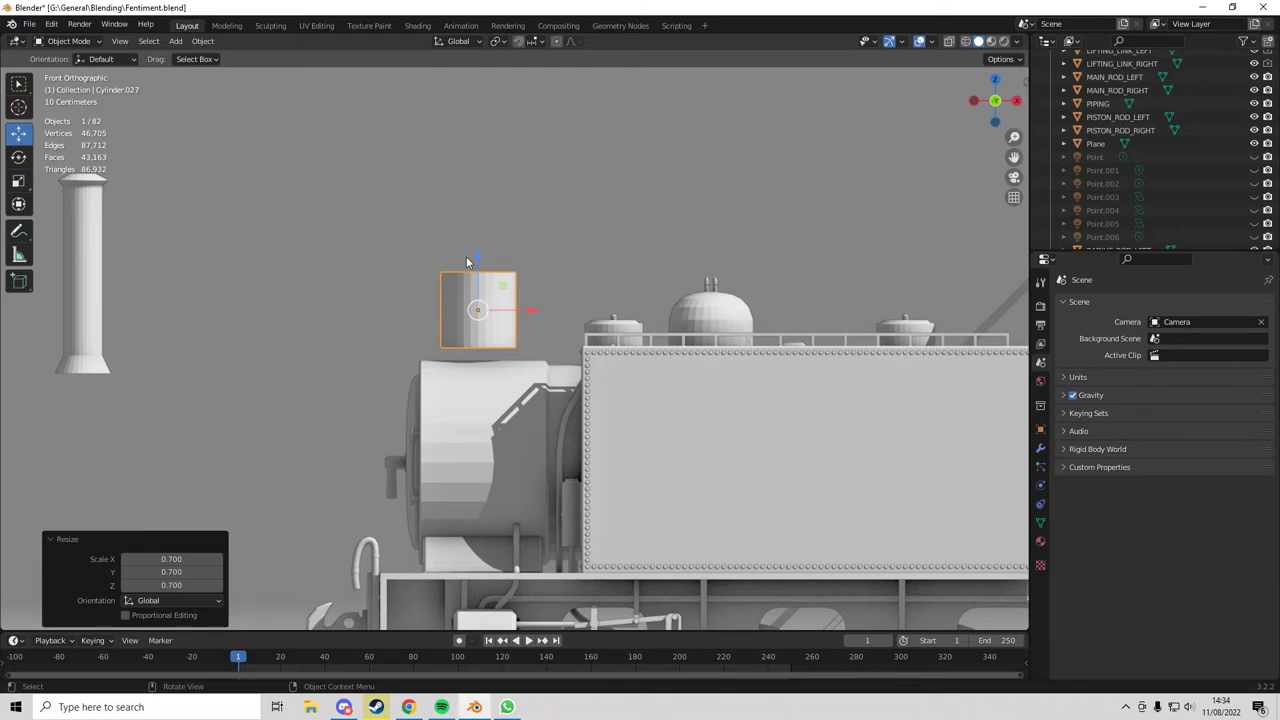
pyautogui.scroll(6, 466, 262)
pyautogui.keyDown('shift'); pyautogui.moveTo(447, 252); pyautogui.dragTo(487, 289, button='middle'); pyautogui.keyUp('shift')
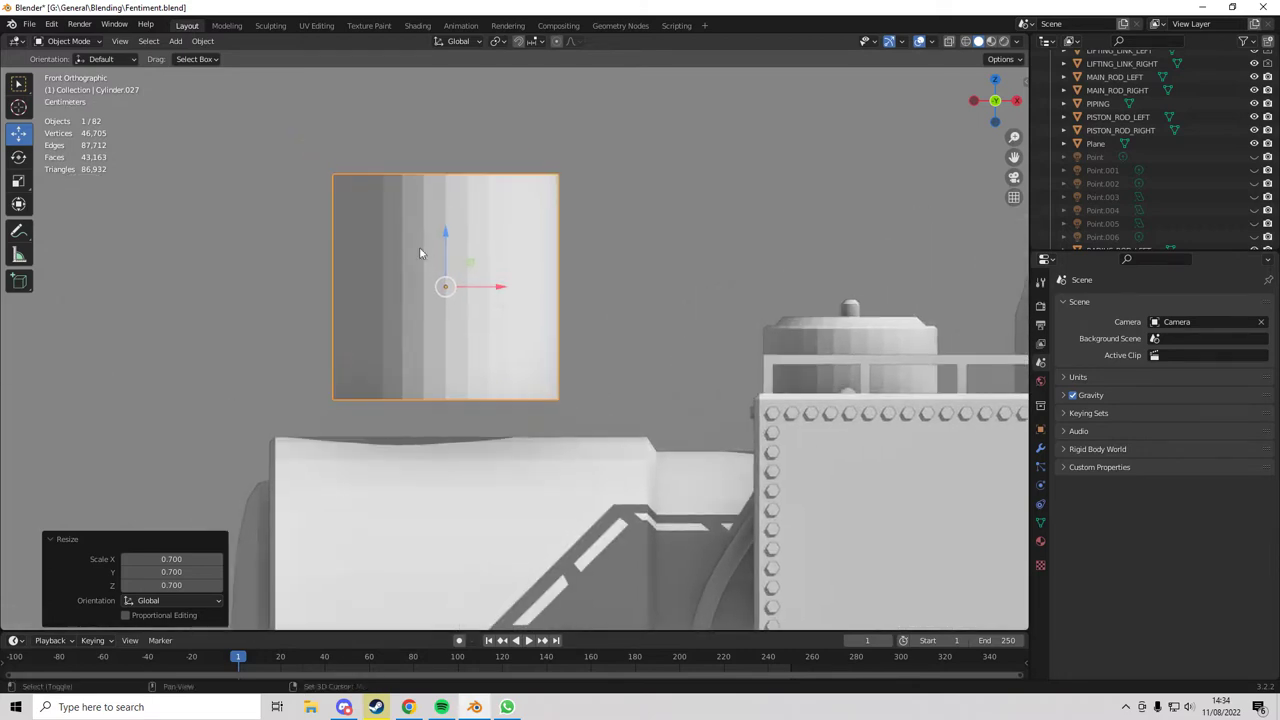
pyautogui.moveTo(450, 246); pyautogui.dragTo(333, 312, button='middle')
pyautogui.hotkey('ctrl', 's')
# - Open the recent file Model-III.blend and copy its dome
pyautogui.click(31, 23)
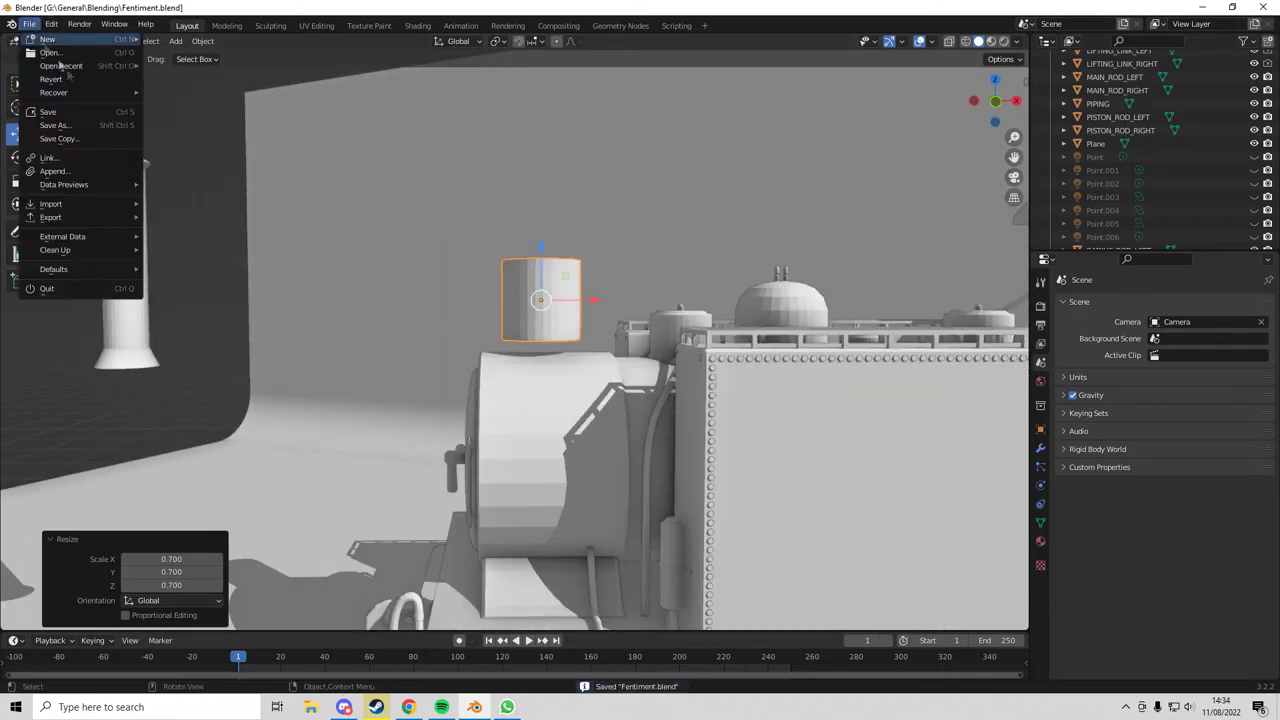
pyautogui.moveTo(62, 65)
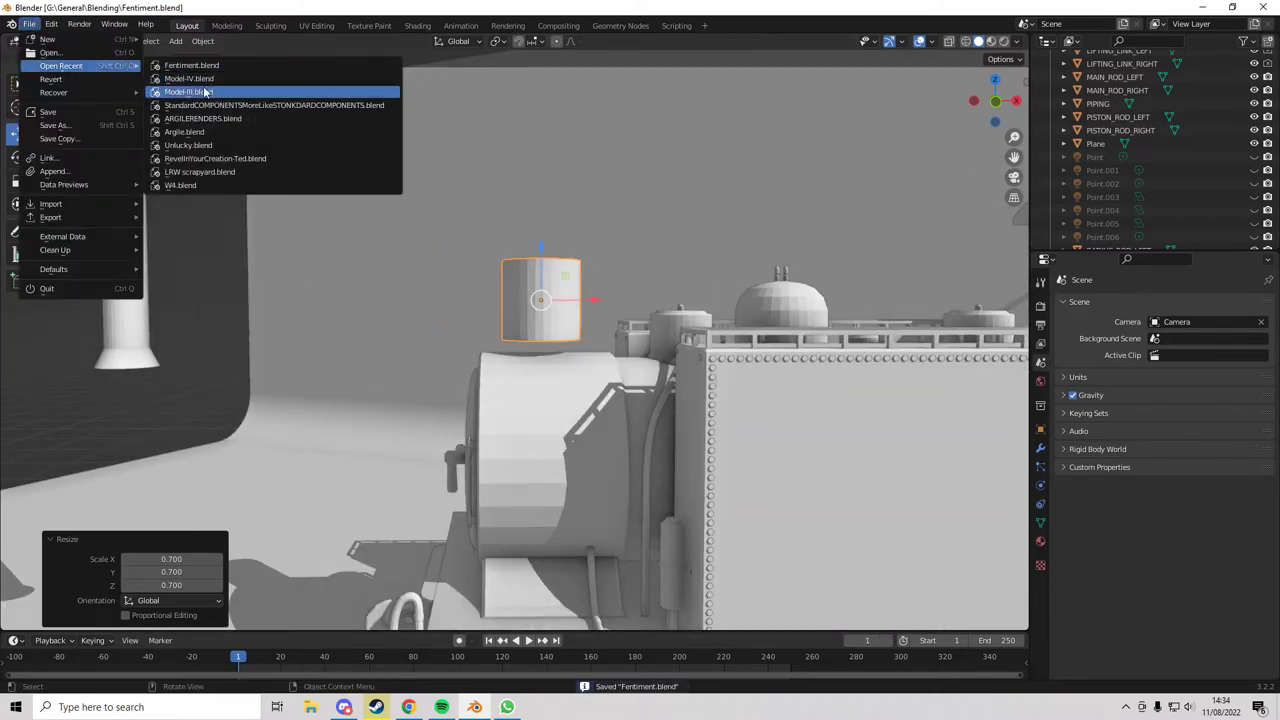
pyautogui.click(206, 93)
pyautogui.click(342, 288)
pyautogui.click(397, 278)
# - Reopen Fentiment.blend and paste the copied dome into the scene
pyautogui.click(30, 23)
pyautogui.moveTo(62, 65)
pyautogui.click(206, 79)
pyautogui.click(656, 377)
pyautogui.scroll(-4, 600, 370)
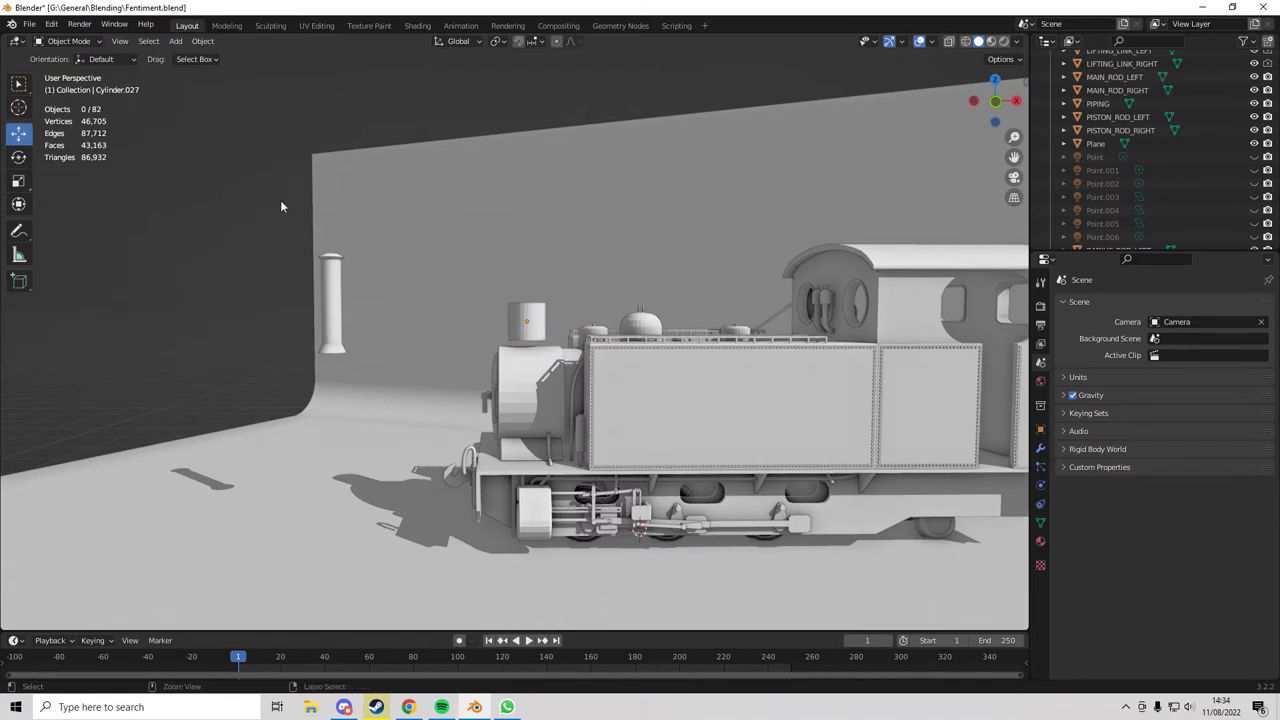
pyautogui.hotkey('ctrl', 'v')
pyautogui.scroll(-15, 228, 325)
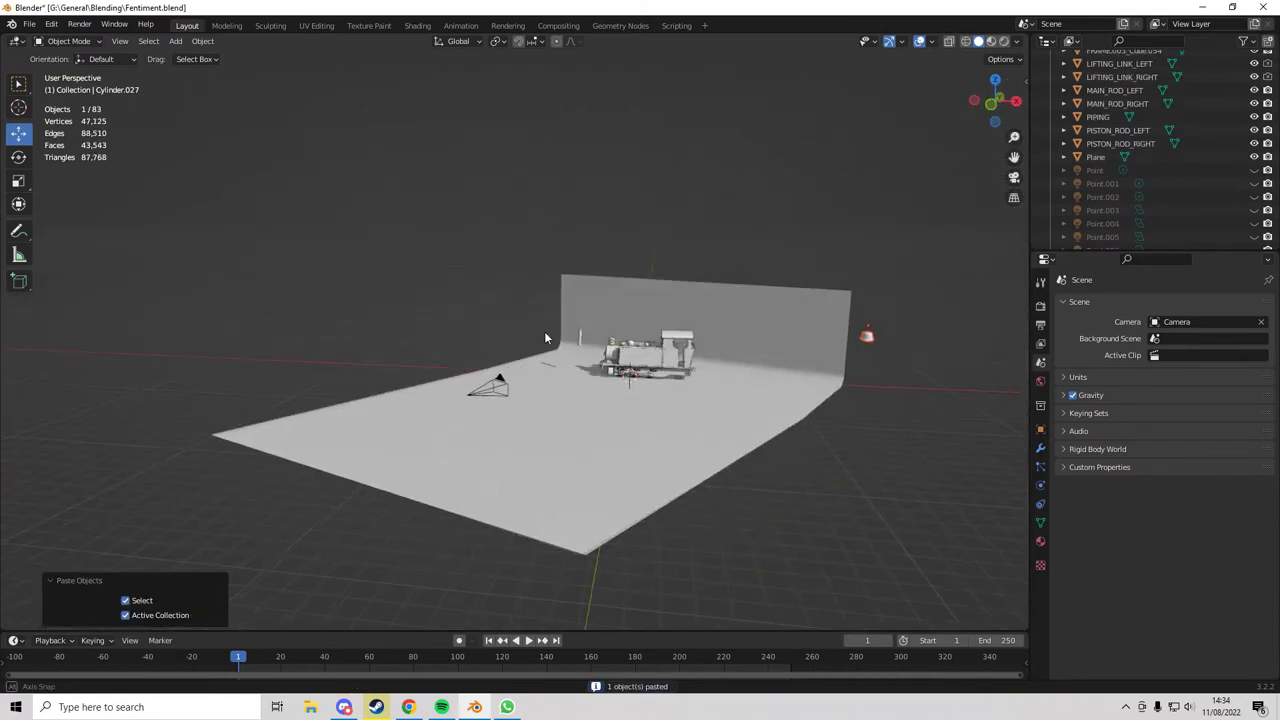
# - Examine the pasted dome's flared, curved base from the left view in Edit Mode, and return to Object Mode
pyautogui.click(858, 340)
pyautogui.press('KP_Decimal')
pyautogui.moveTo(857, 346); pyautogui.dragTo(559, 417, button='middle')
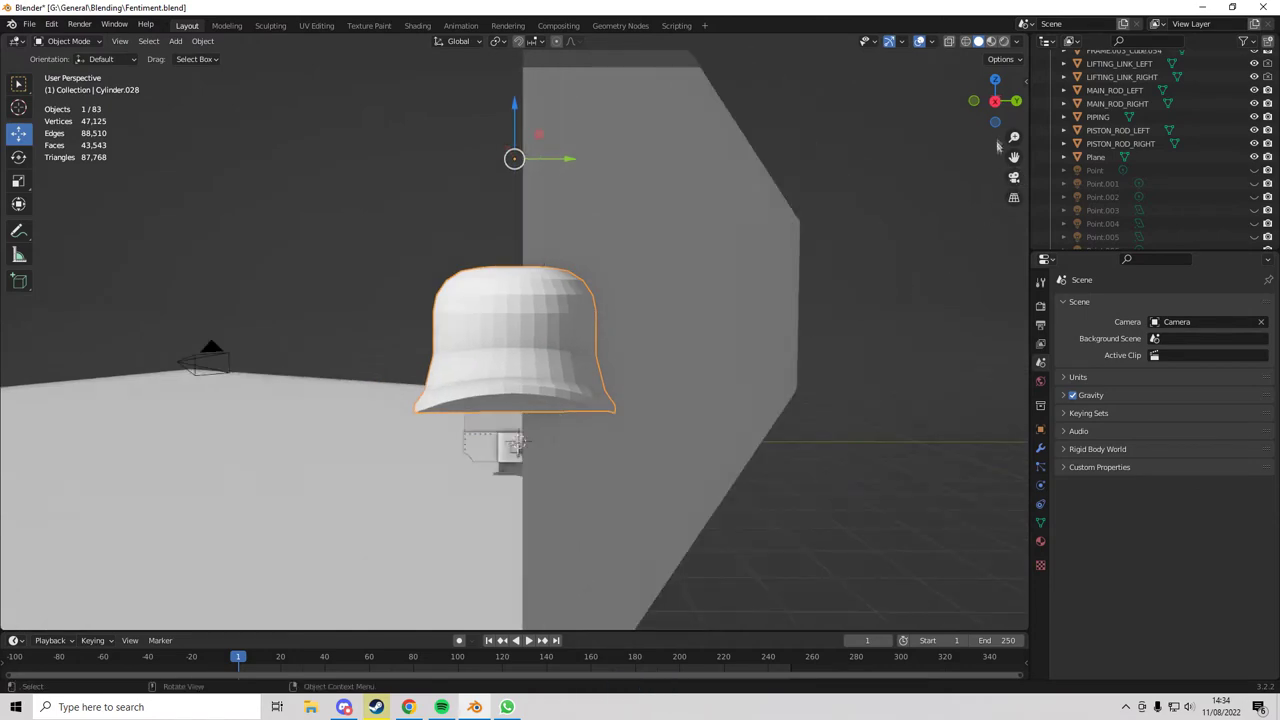
pyautogui.click(995, 102)
pyautogui.press('Tab')
pyautogui.hotkey('alt', 'z')
pyautogui.scroll(3, 641, 397)
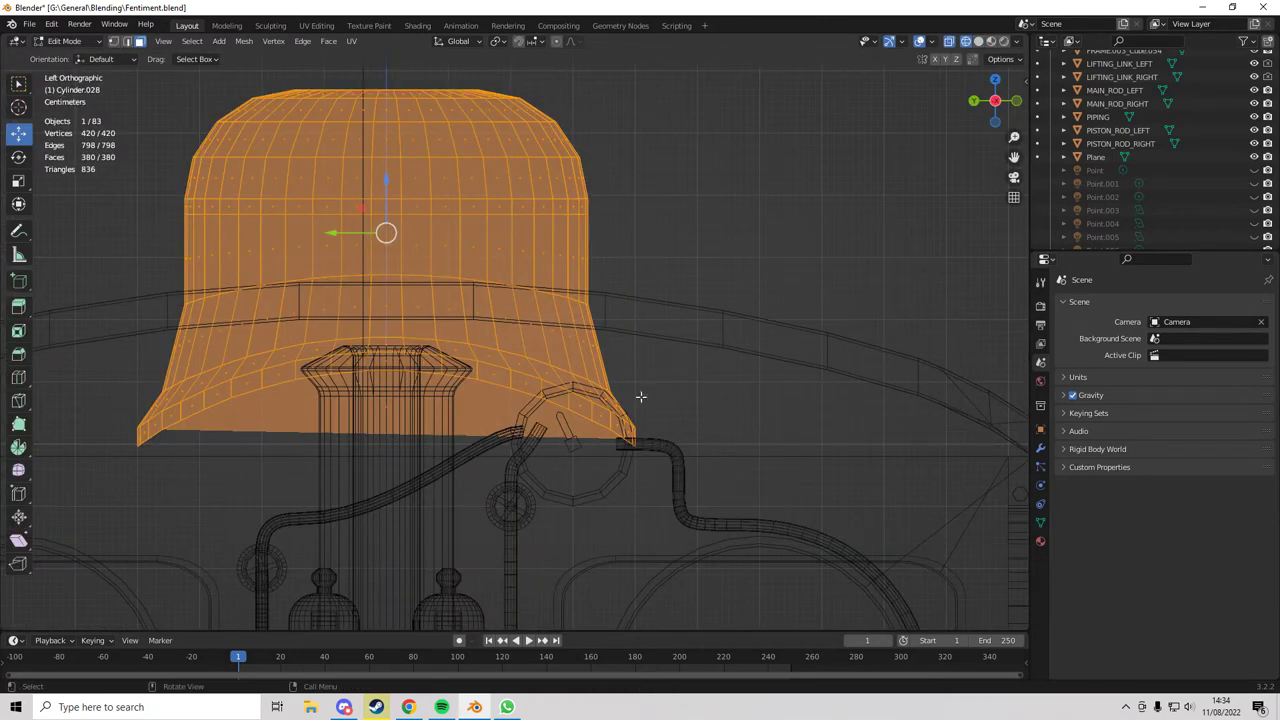
pyautogui.scroll(-7, 563, 393)
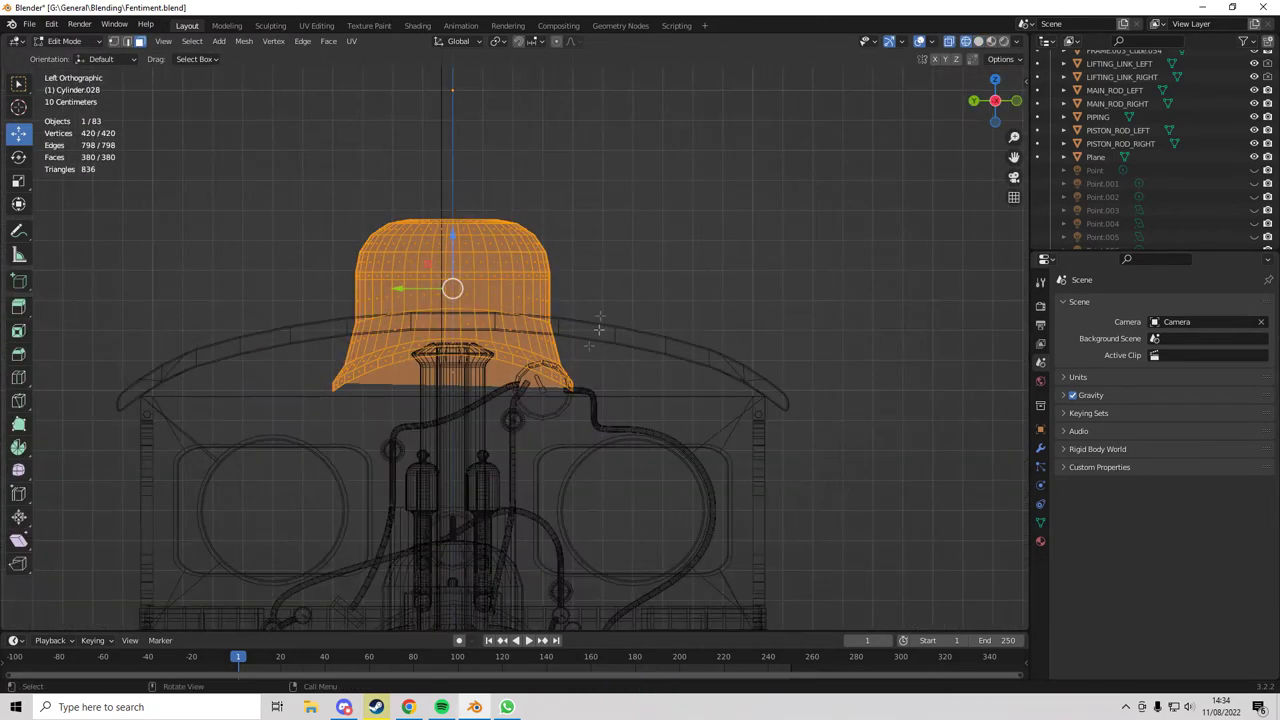
pyautogui.moveTo(563, 393); pyautogui.dragTo(469, 368, button='middle')
pyautogui.hotkey('alt', 'z')
pyautogui.press('Tab')
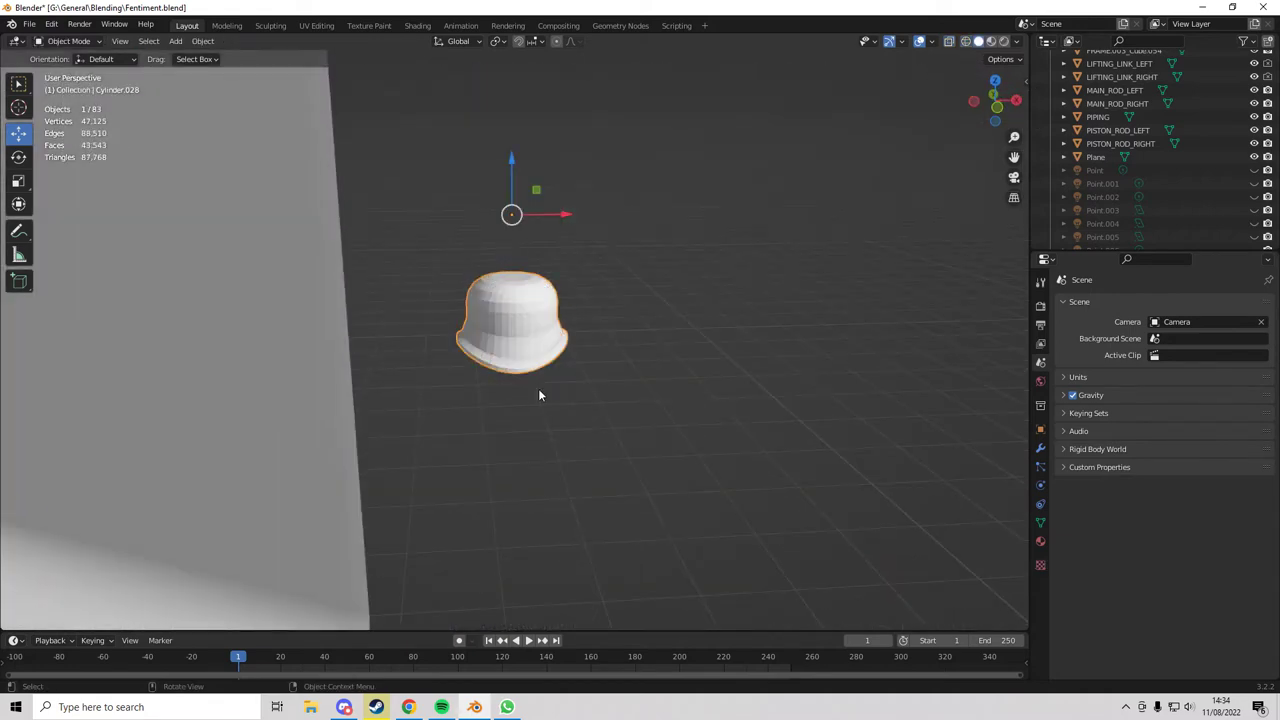
# - Delete the pasted dome and bring the locomotive back into view
pyautogui.press('x')
pyautogui.click(479, 233)
pyautogui.scroll(-7, 317, 340)
pyautogui.keyDown('shift'); pyautogui.moveTo(317, 340); pyautogui.dragTo(701, 342, button='middle'); pyautogui.keyUp('shift')
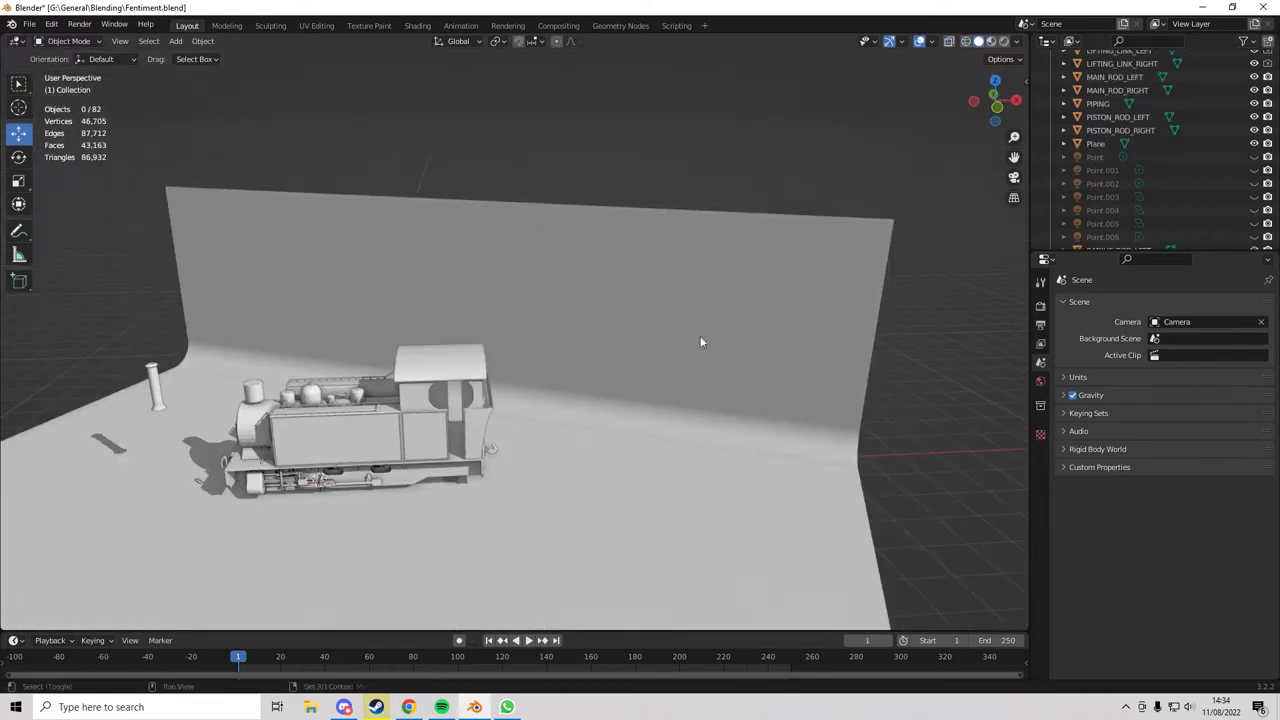
# - Select the cylinder above the smokebox and scale it uniformly by 0.9 in front view
pyautogui.press('KP_Decimal')
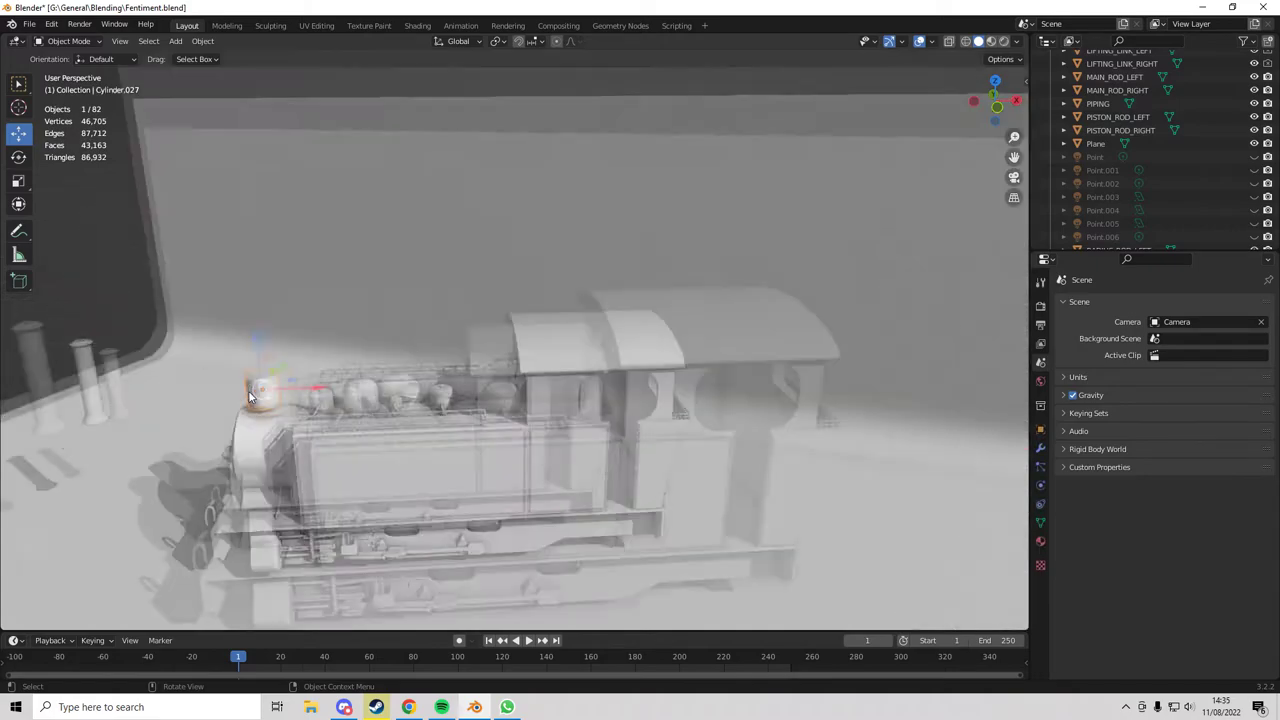
pyautogui.scroll(-7, 420, 351)
pyautogui.moveTo(562, 332); pyautogui.dragTo(577, 306, button='middle')
pyautogui.scroll(-3, 565, 342)
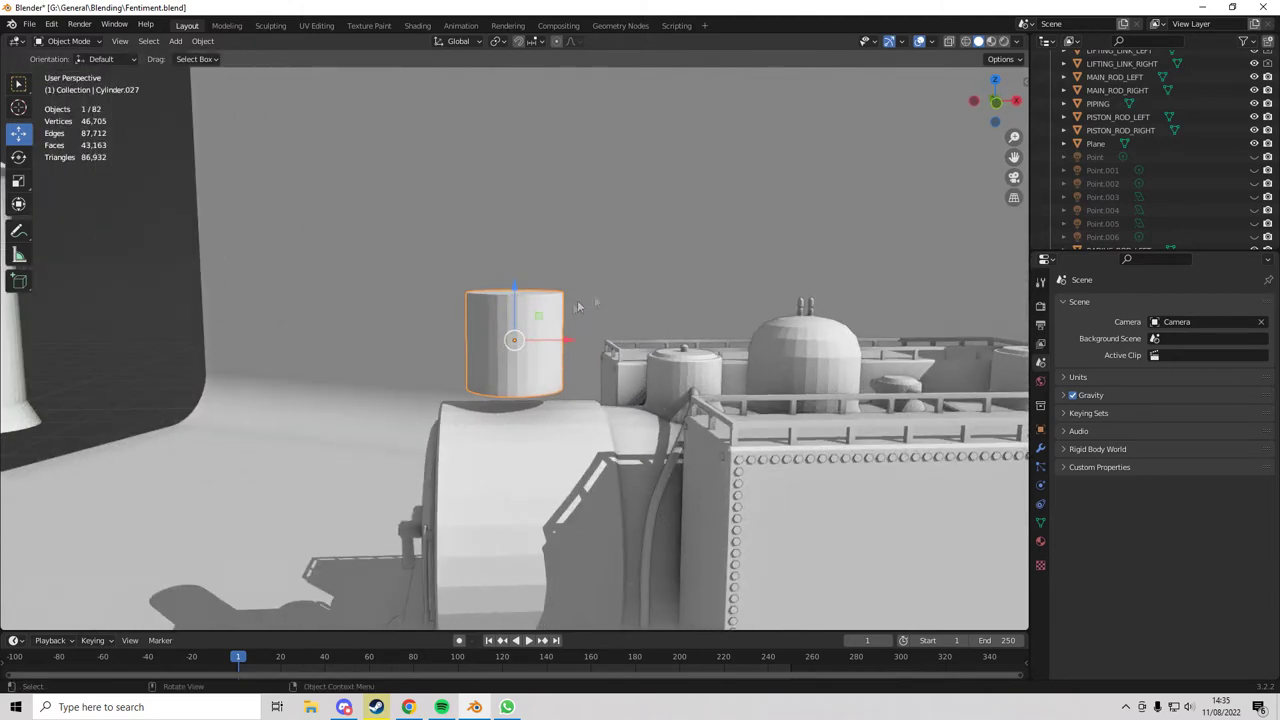
pyautogui.click(999, 104)
pyautogui.hotkey('shift', 'z')
pyautogui.scroll(5, 545, 383)
pyautogui.keyDown('shift'); pyautogui.moveTo(699, 352); pyautogui.dragTo(692, 244, button='middle'); pyautogui.keyUp('shift')
pyautogui.press('s')
pyautogui.click(712, 198)
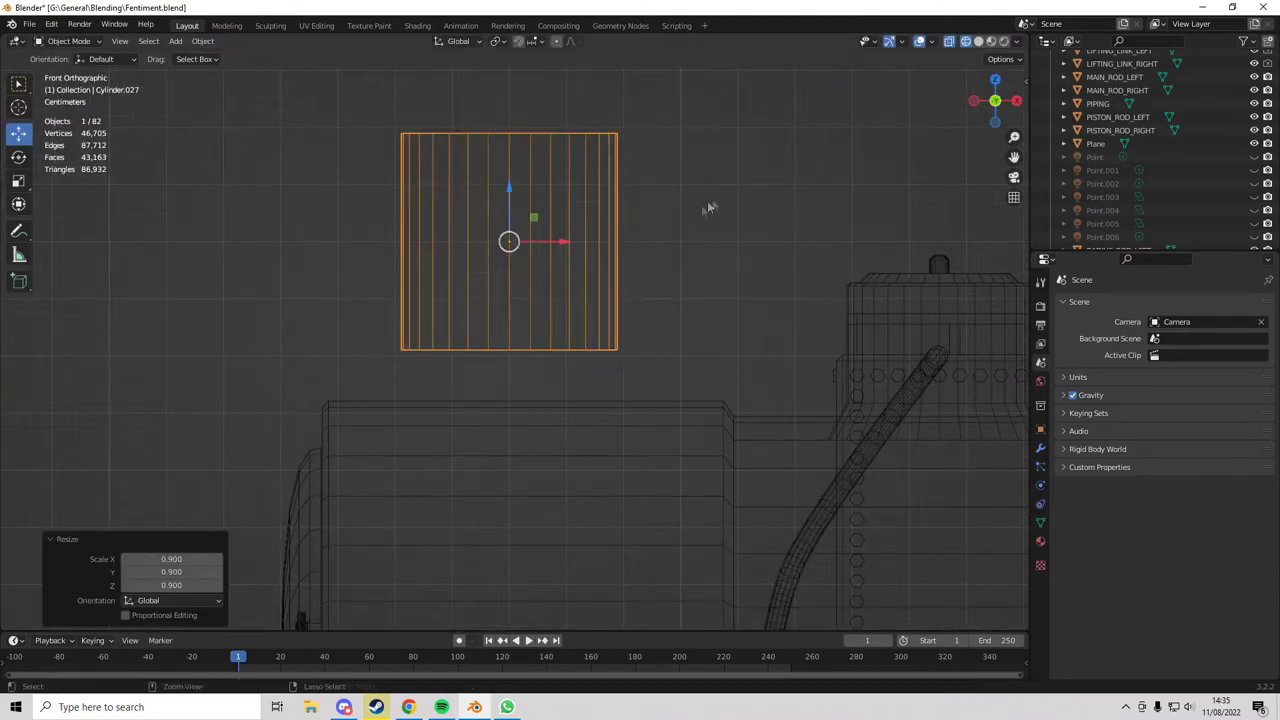
pyautogui.scroll(-5, 712, 198)
pyautogui.scroll(2, 535, 318)
pyautogui.scroll(3, 535, 318)
# - Delete every face of the cylinder except the bottom one in Edit Mode, leaving a flat disc
pyautogui.press('Tab')
pyautogui.press('x')
pyautogui.press('Escape')
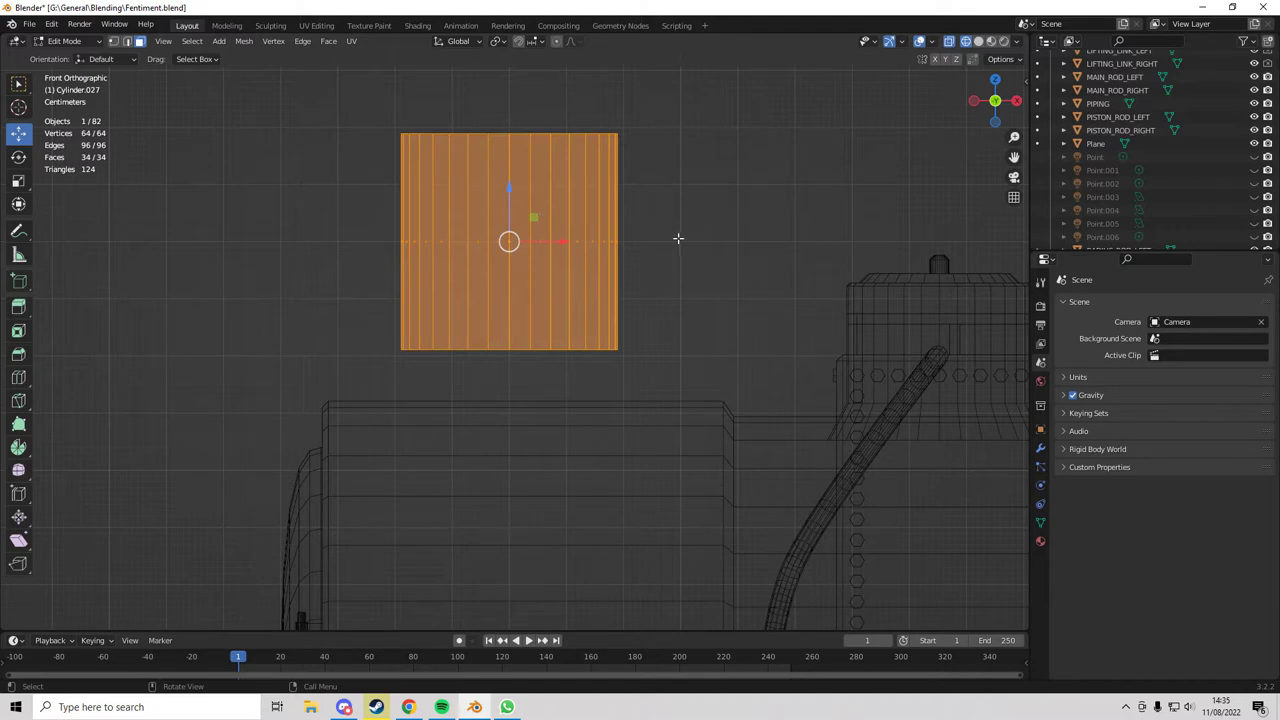
pyautogui.press('z')
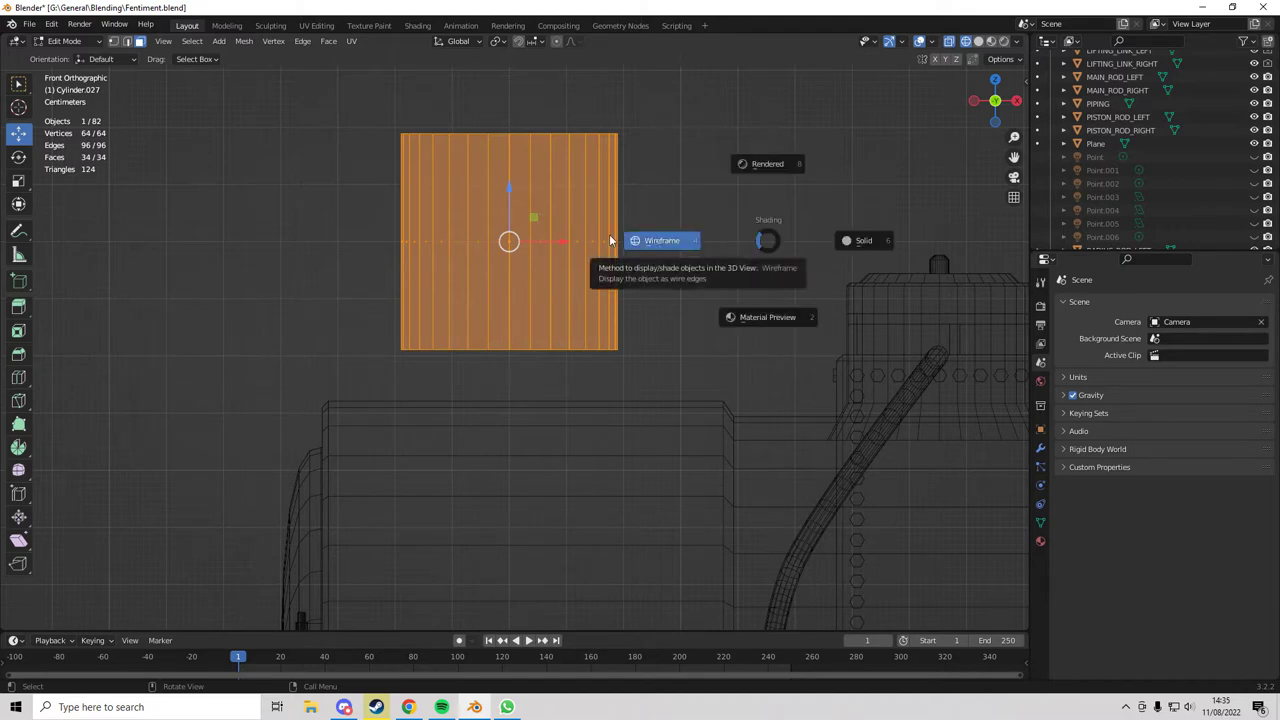
pyautogui.click(609, 240)
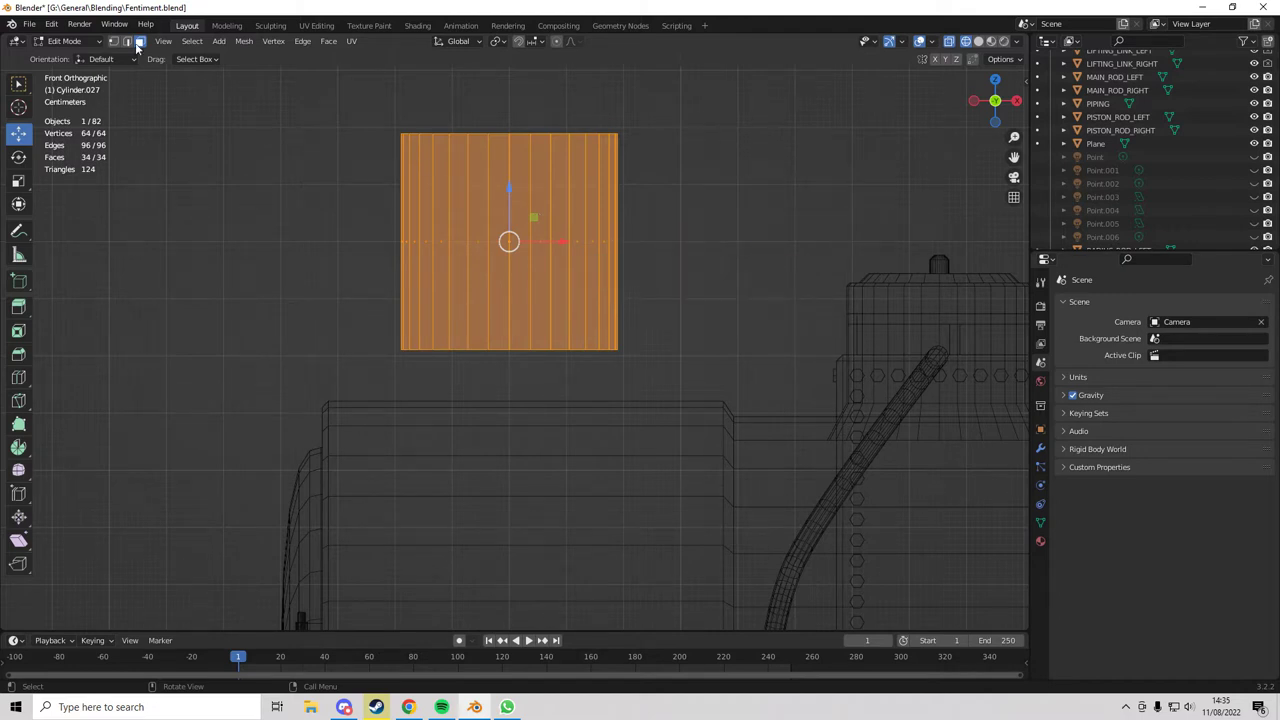
pyautogui.moveTo(216, 82); pyautogui.dragTo(656, 318)
pyautogui.scroll(-2, 500, 263)
pyautogui.moveTo(455, 285); pyautogui.dragTo(438, 330, button='middle')
pyautogui.press('z')
pyautogui.click(614, 378)
pyautogui.moveTo(614, 378)
pyautogui.mouseDown(button='middle')
pyautogui.moveTo(634, 306)
pyautogui.moveTo(545, 347)
pyautogui.mouseUp(button='middle')
pyautogui.scroll(3, 600, 306)
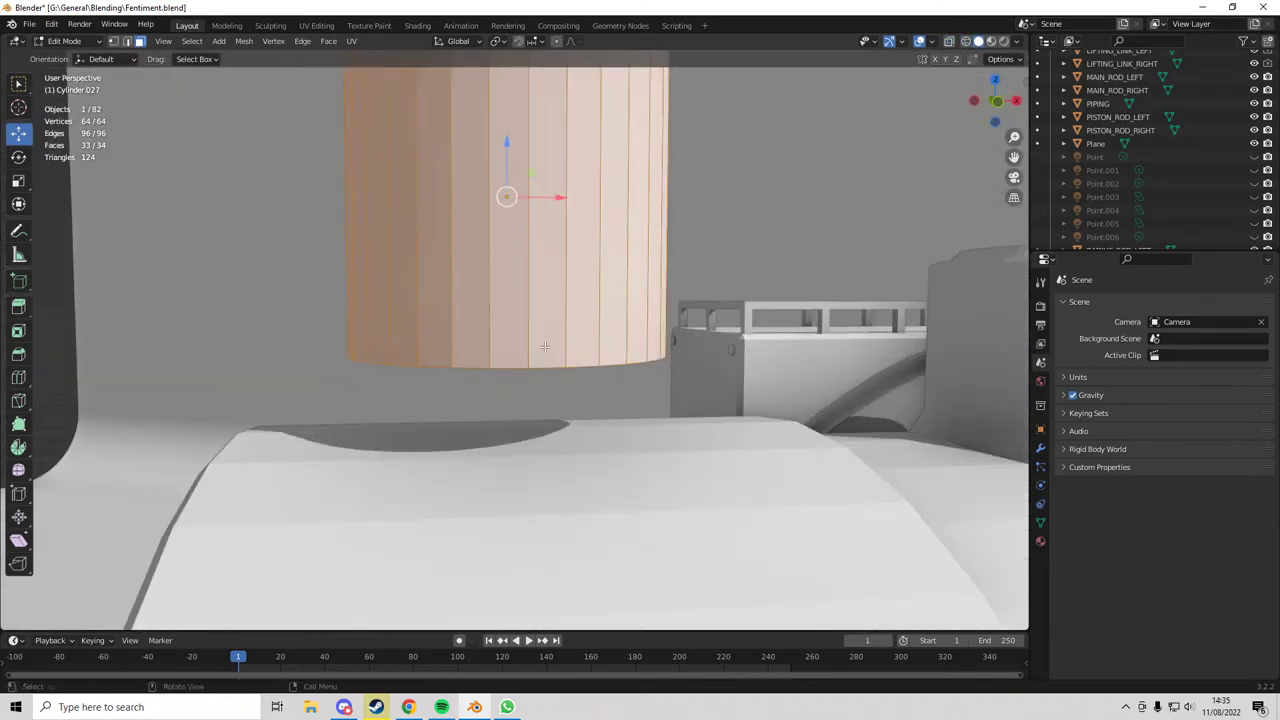
pyautogui.press('x')
pyautogui.click(544, 345)
pyautogui.moveTo(544, 347); pyautogui.dragTo(730, 303, button='middle')
# - Select the whole disc and move it up 0.19 m along Z to the object's origin in front view
pyautogui.press('a')
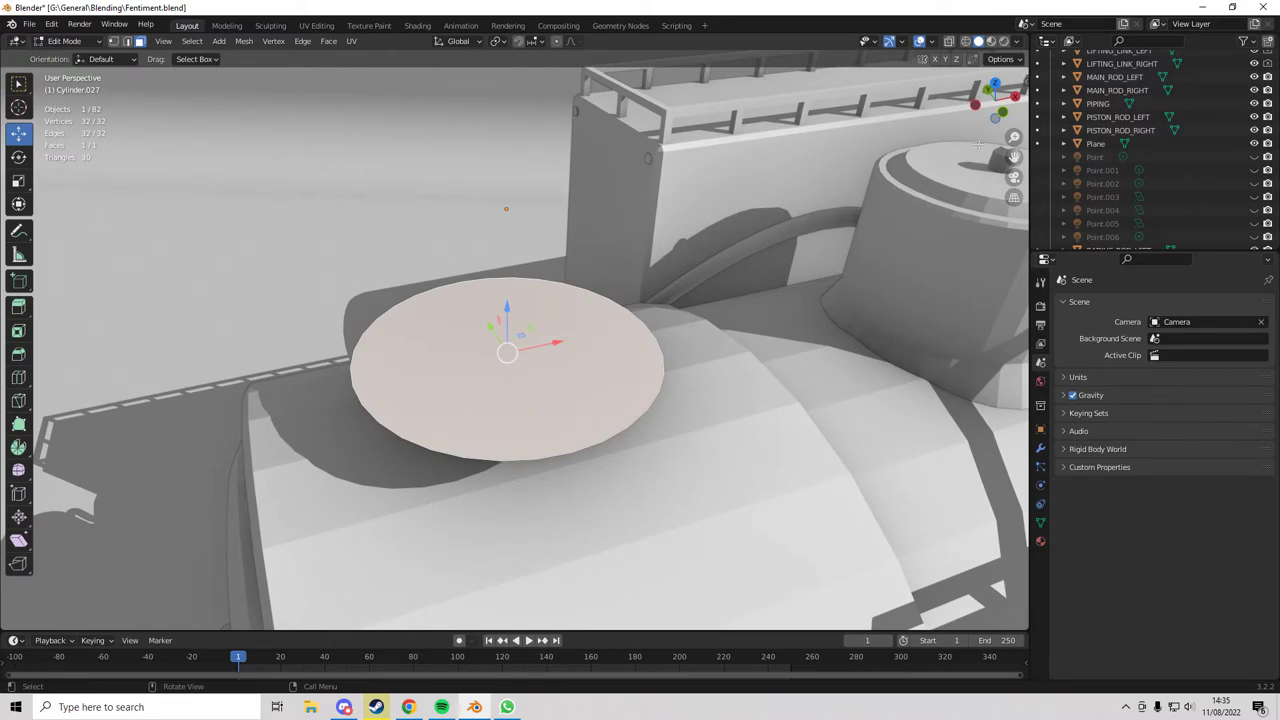
pyautogui.click(1006, 118)
pyautogui.press('g')
pyautogui.press('z')
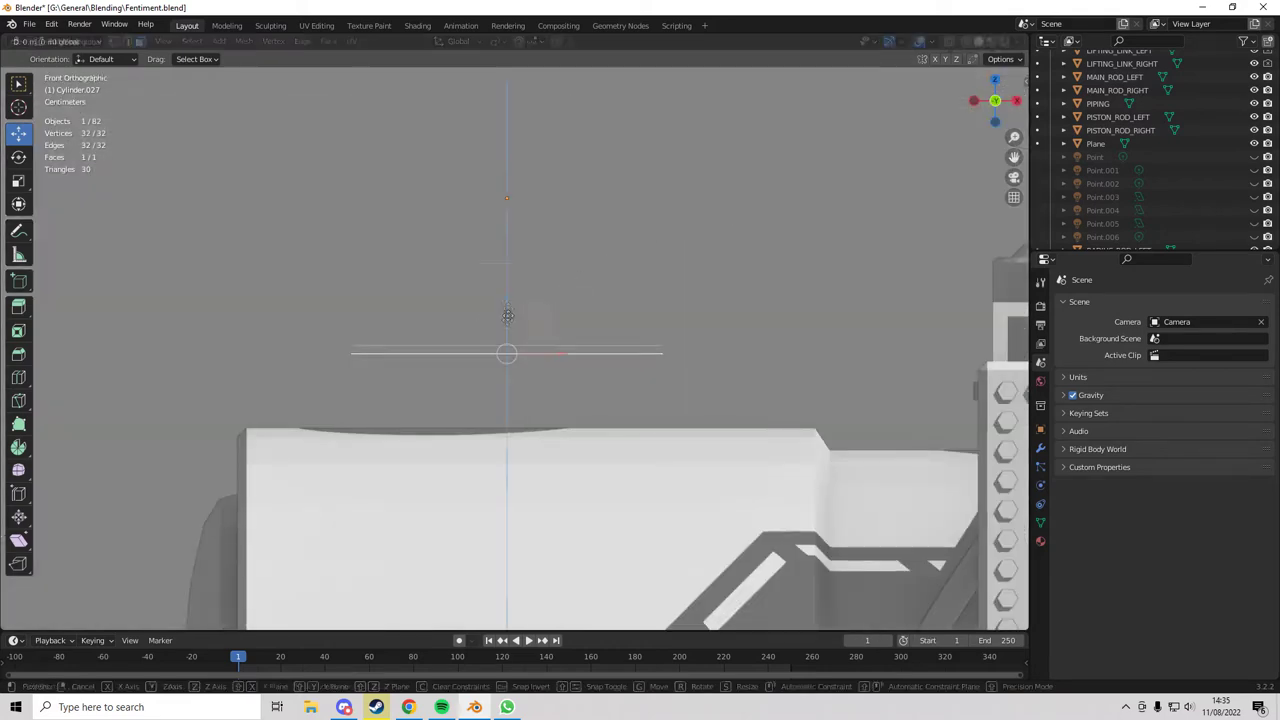
pyautogui.click(514, 195)
pyautogui.keyDown('shift'); pyautogui.moveTo(514, 195); pyautogui.dragTo(506, 327, button='middle'); pyautogui.keyUp('shift')
pyautogui.scroll(7, 506, 327)
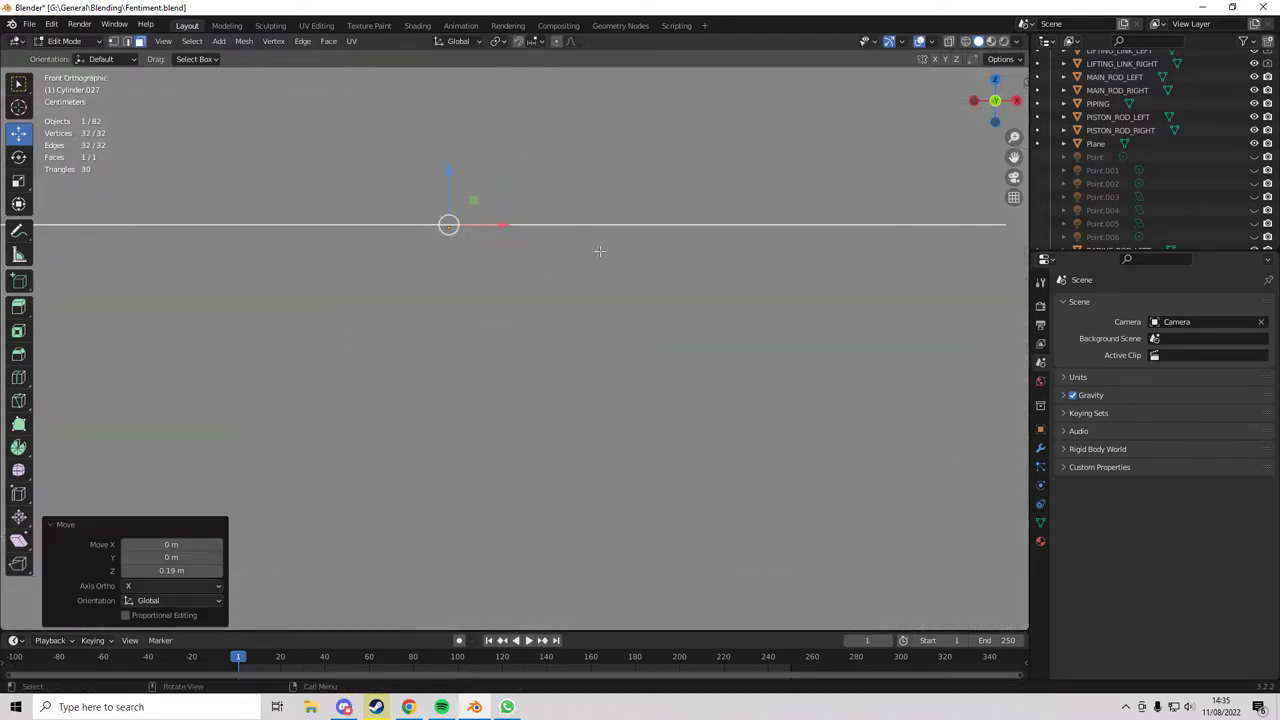
# - Fine-tune the disc's height by -0.001 m along Z and return to Object Mode with solid shading
pyautogui.keyDown('shift'); pyautogui.moveTo(386, 249); pyautogui.dragTo(500, 455, button='middle'); pyautogui.keyUp('shift')
pyautogui.press('g')
pyautogui.press('z')
pyautogui.scroll(-15, 488, 441)
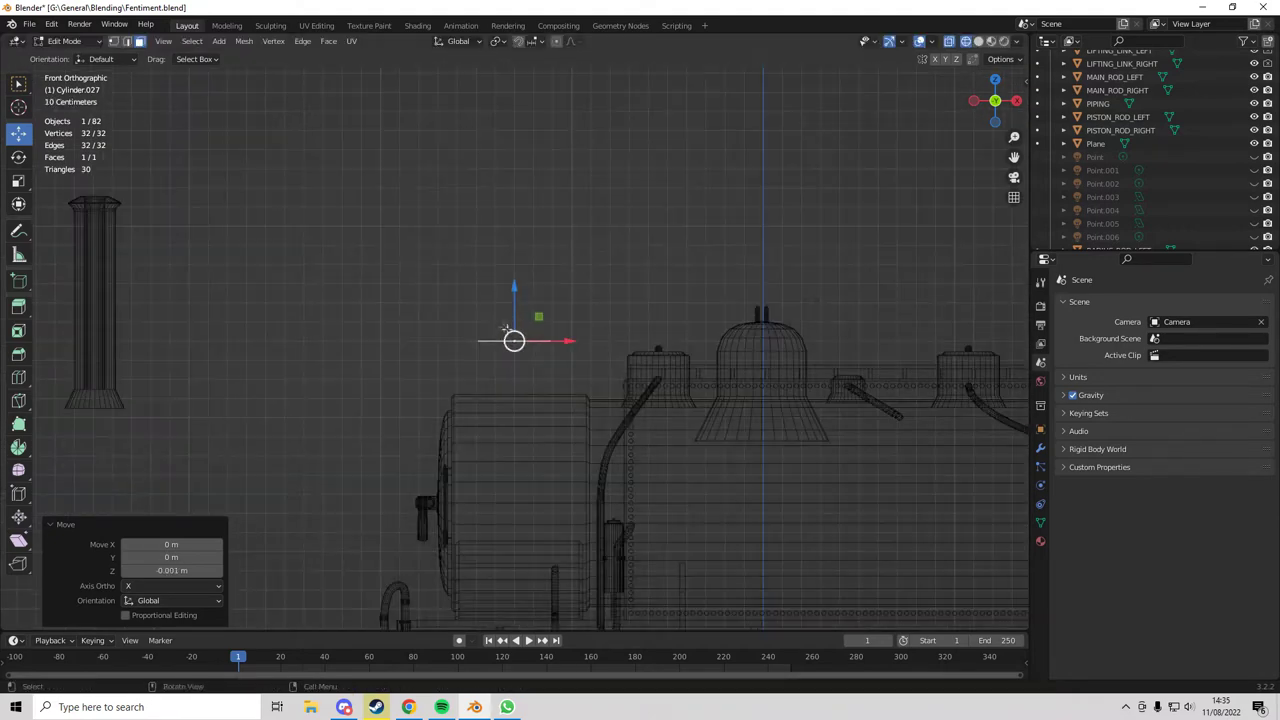
pyautogui.hotkey('shift', 'z')
pyautogui.moveTo(530, 446)
pyautogui.keyDown('shift'); pyautogui.mouseDown(button='middle')
pyautogui.moveTo(527, 406)
pyautogui.moveTo(555, 459)
pyautogui.moveTo(478, 455)
pyautogui.moveTo(500, 440)
pyautogui.moveTo(485, 452)
pyautogui.moveTo(488, 344)
pyautogui.mouseUp(button='middle'); pyautogui.keyUp('shift')
pyautogui.press('Tab')
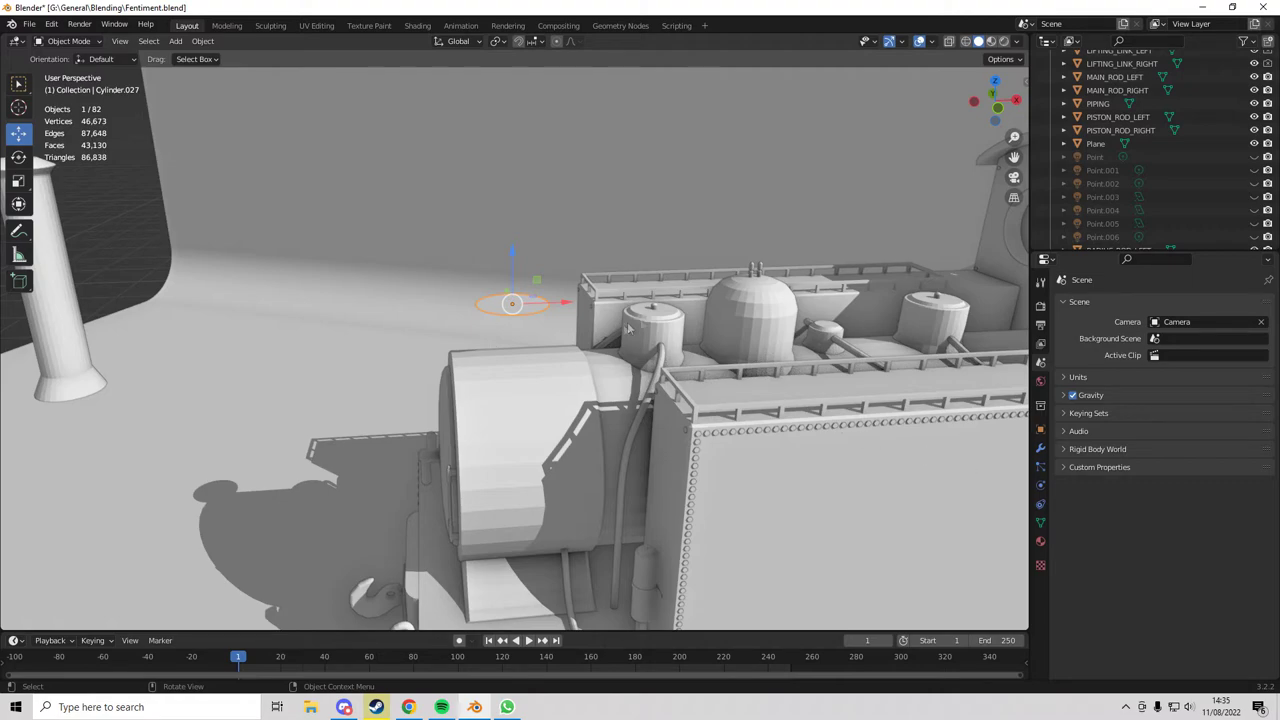
# - Add a Shrinkwrap modifier to the disc and pick the smokebox as its target
pyautogui.moveTo(509, 296)
pyautogui.mouseDown(button='middle')
pyautogui.moveTo(549, 209)
pyautogui.moveTo(541, 263)
pyautogui.moveTo(515, 300)
pyautogui.mouseUp(button='middle')
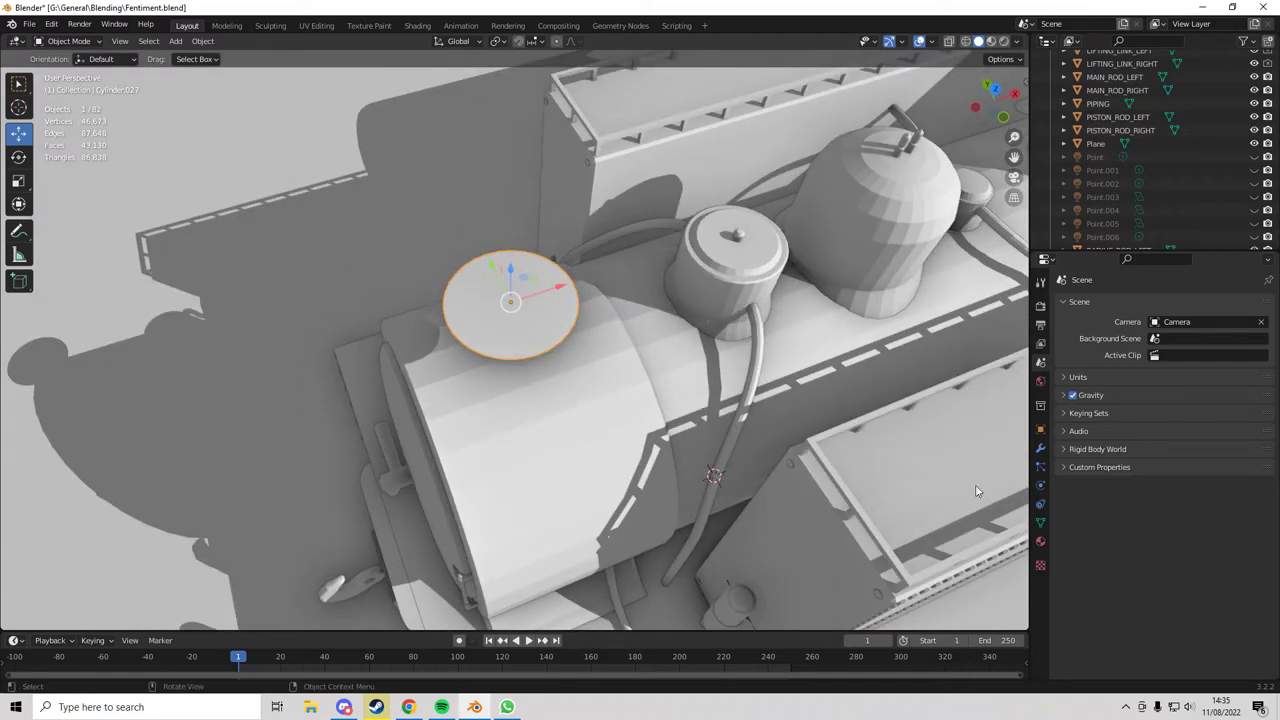
pyautogui.click(1039, 449)
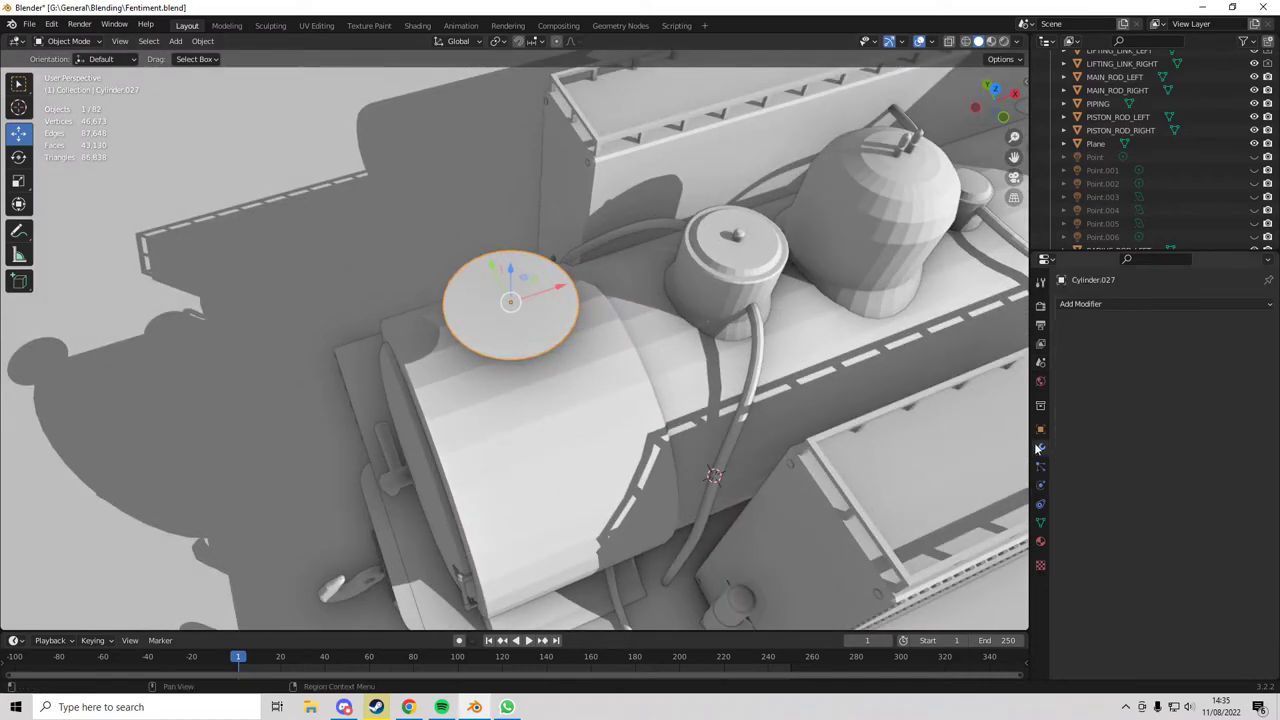
pyautogui.click(1116, 302)
pyautogui.click(1116, 302)
pyautogui.click(1128, 298)
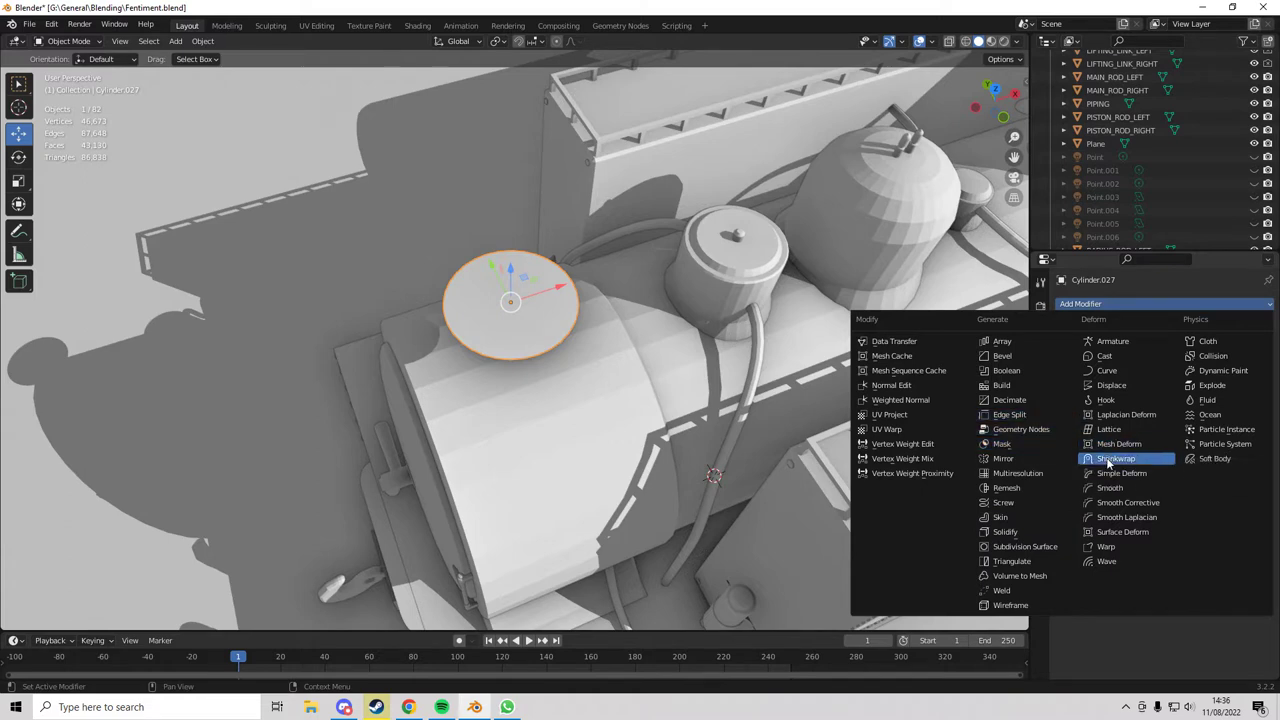
pyautogui.click(1110, 460)
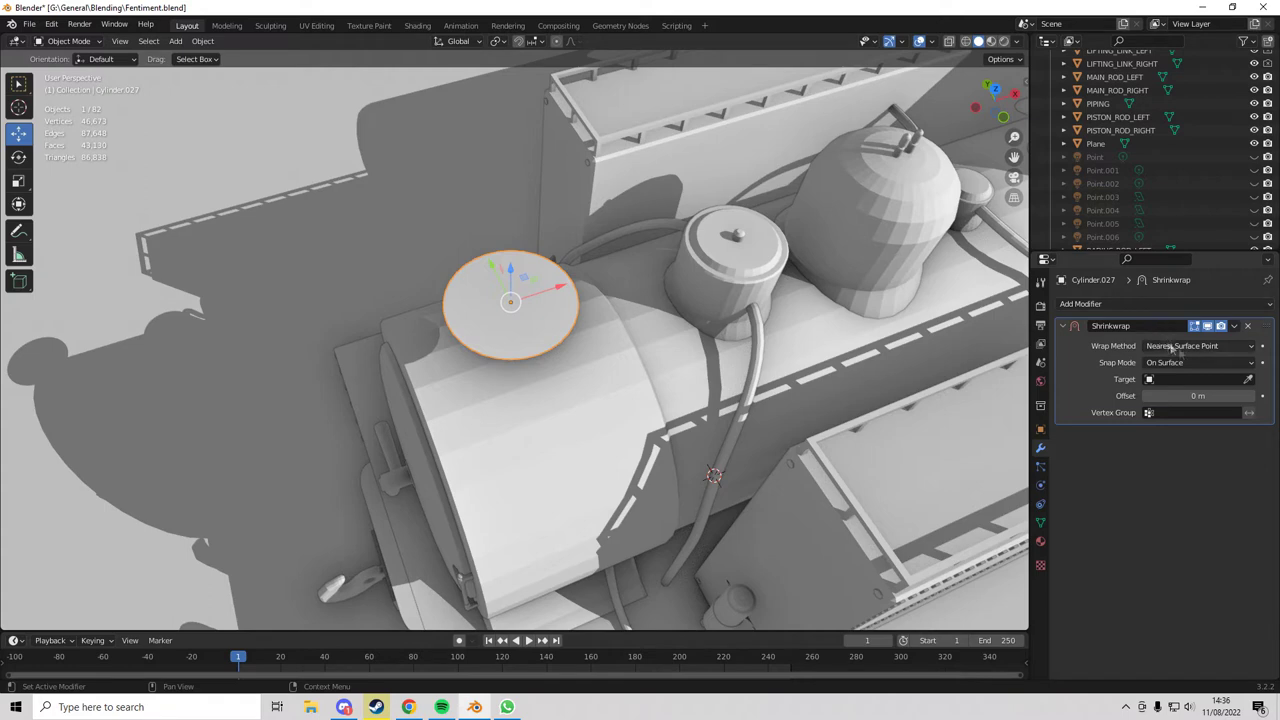
pyautogui.click(1249, 381)
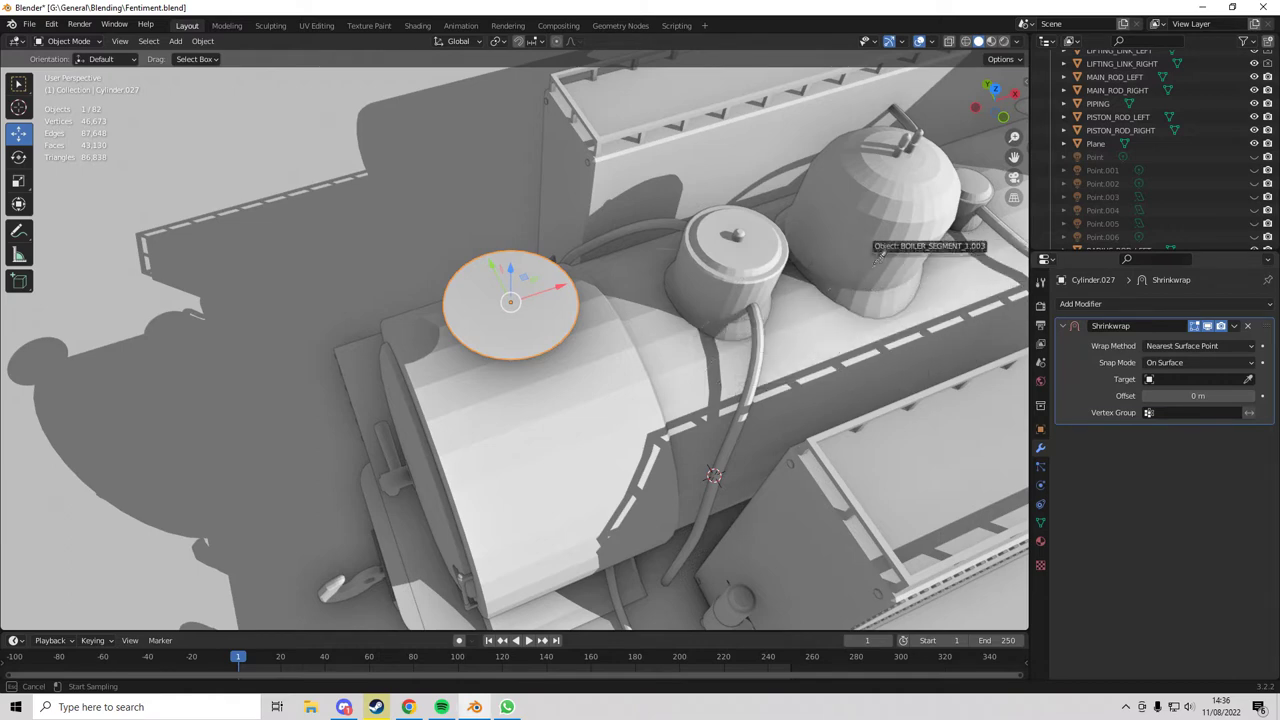
pyautogui.click(580, 405)
# - Examine the shape of the shrinkwrapped disc on the smokebox from the bottom and top views
pyautogui.moveTo(500, 366); pyautogui.dragTo(489, 423, button='middle')
pyautogui.scroll(3, 500, 400)
pyautogui.moveTo(550, 352)
pyautogui.mouseDown(button='middle')
pyautogui.moveTo(520, 350)
pyautogui.moveTo(530, 358)
pyautogui.mouseUp(button='middle')
pyautogui.scroll(2, 530, 358)
pyautogui.click(996, 100)
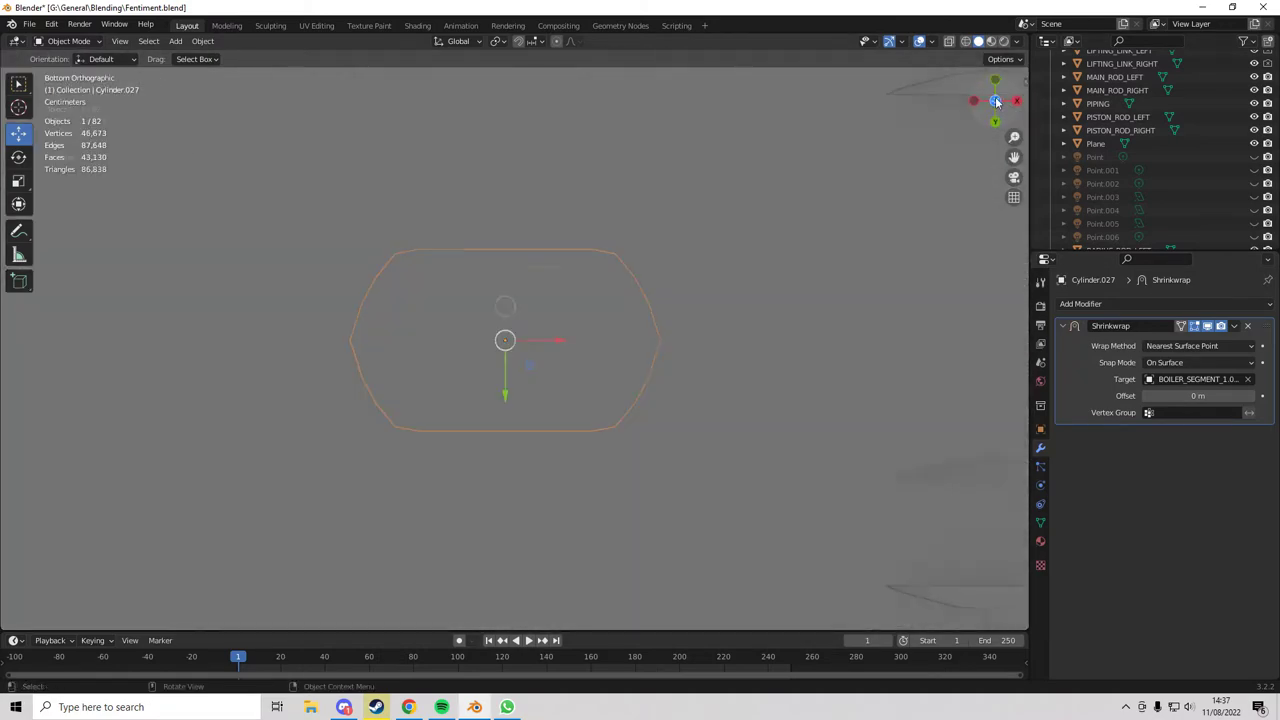
pyautogui.click(996, 100)
pyautogui.scroll(-5, 676, 239)
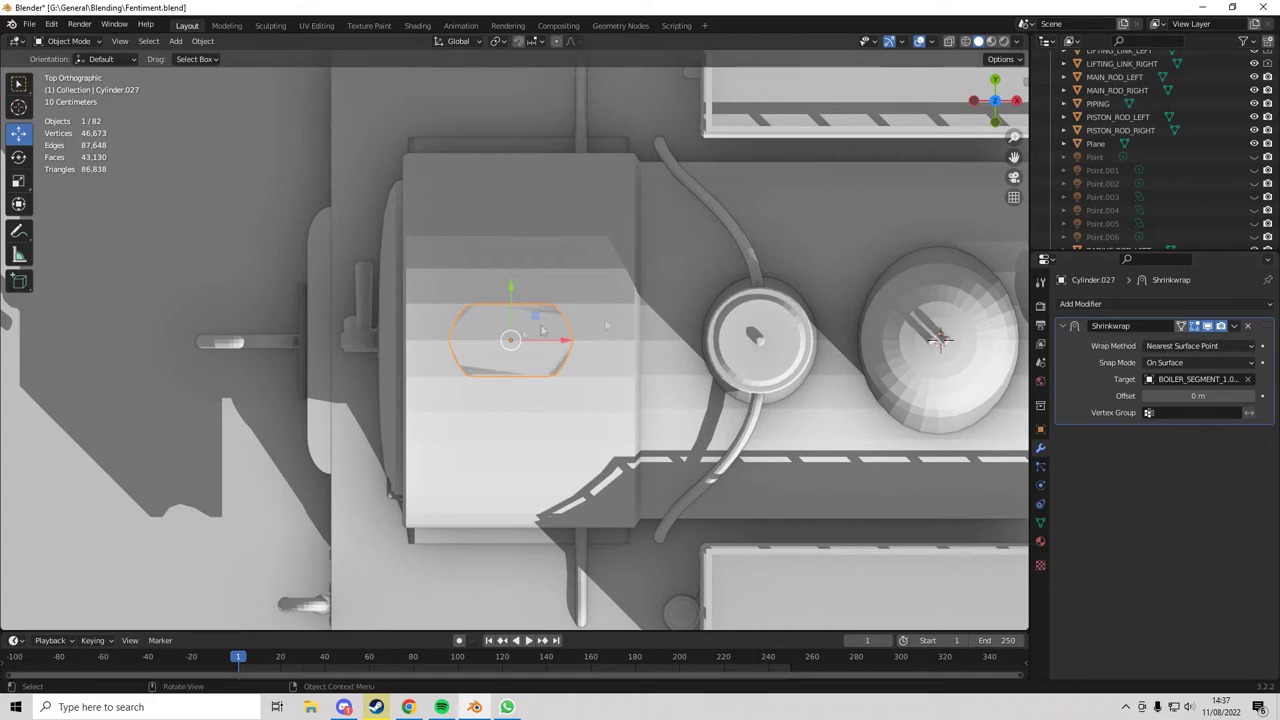
pyautogui.scroll(6, 541, 330)
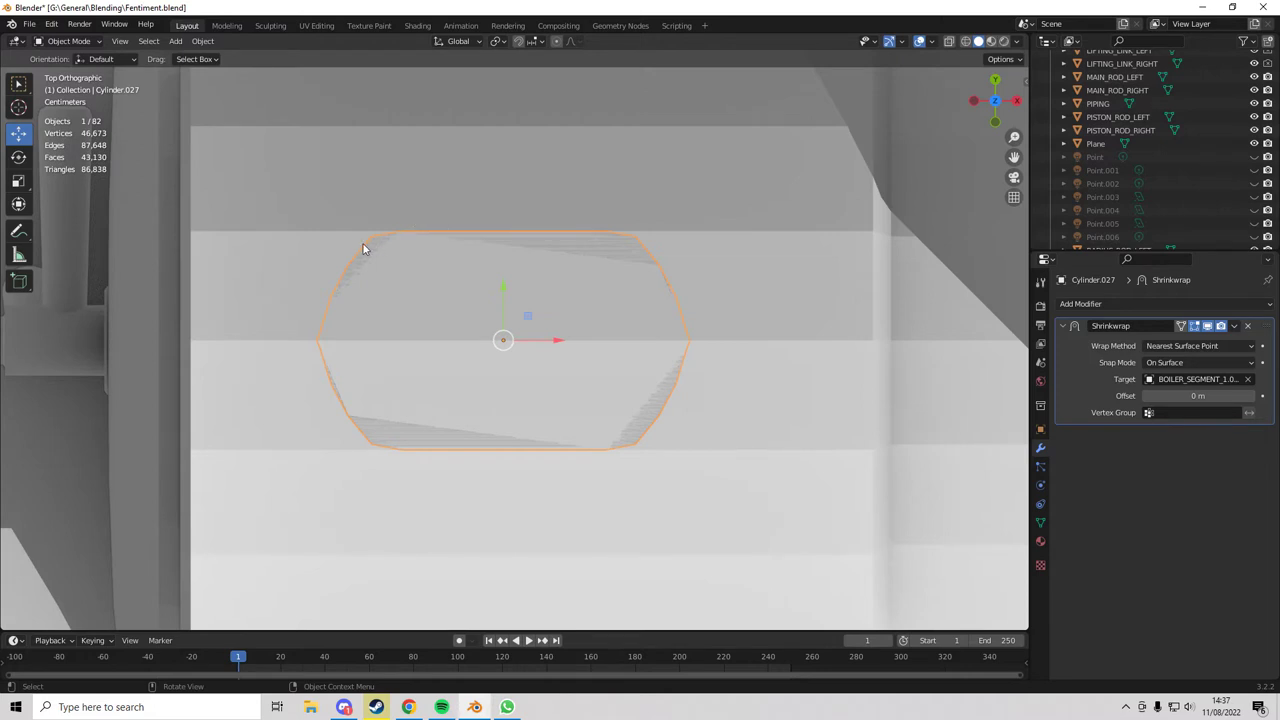
# - Compare the disc's original flat face in Edit Mode with its shrinkwrapped shape on the smokebox
pyautogui.press('Tab')
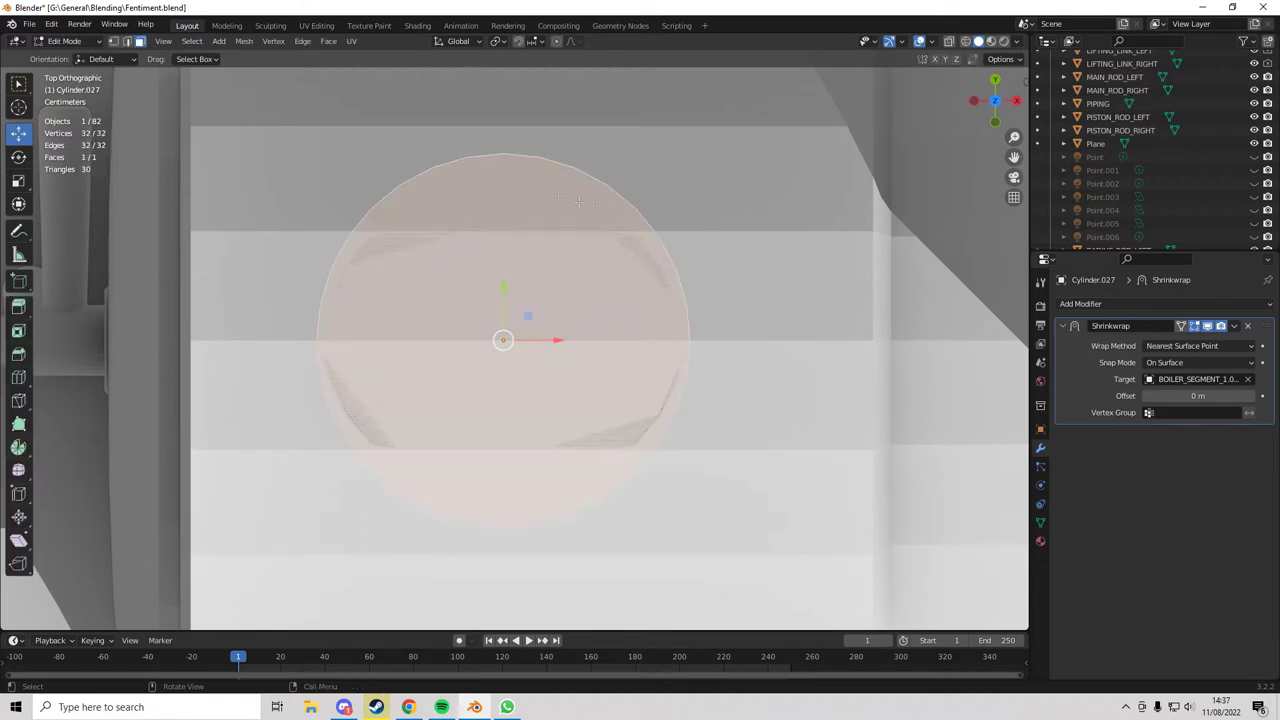
pyautogui.press('z')
pyautogui.click(462, 186)
pyautogui.press('z')
pyautogui.click(566, 220)
pyautogui.scroll(-5, 663, 289)
pyautogui.moveTo(663, 289); pyautogui.dragTo(456, 333, button='middle')
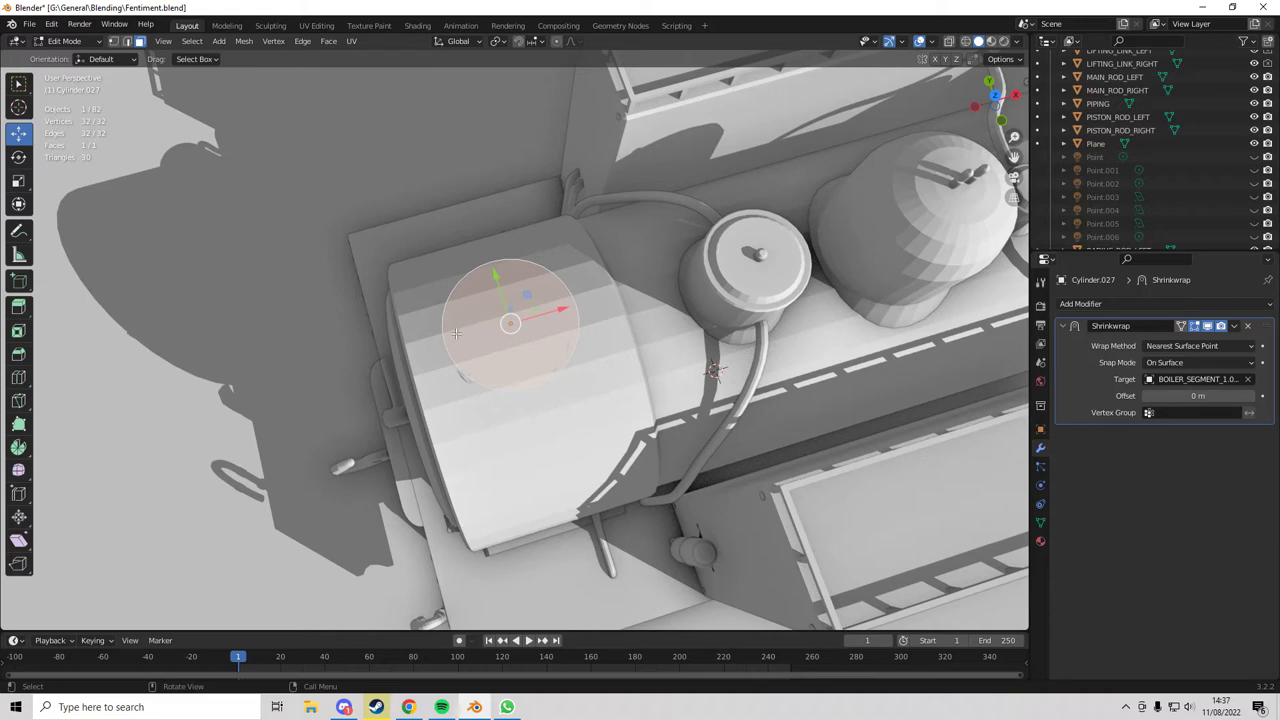
pyautogui.moveTo(456, 333); pyautogui.dragTo(540, 310, button='middle')
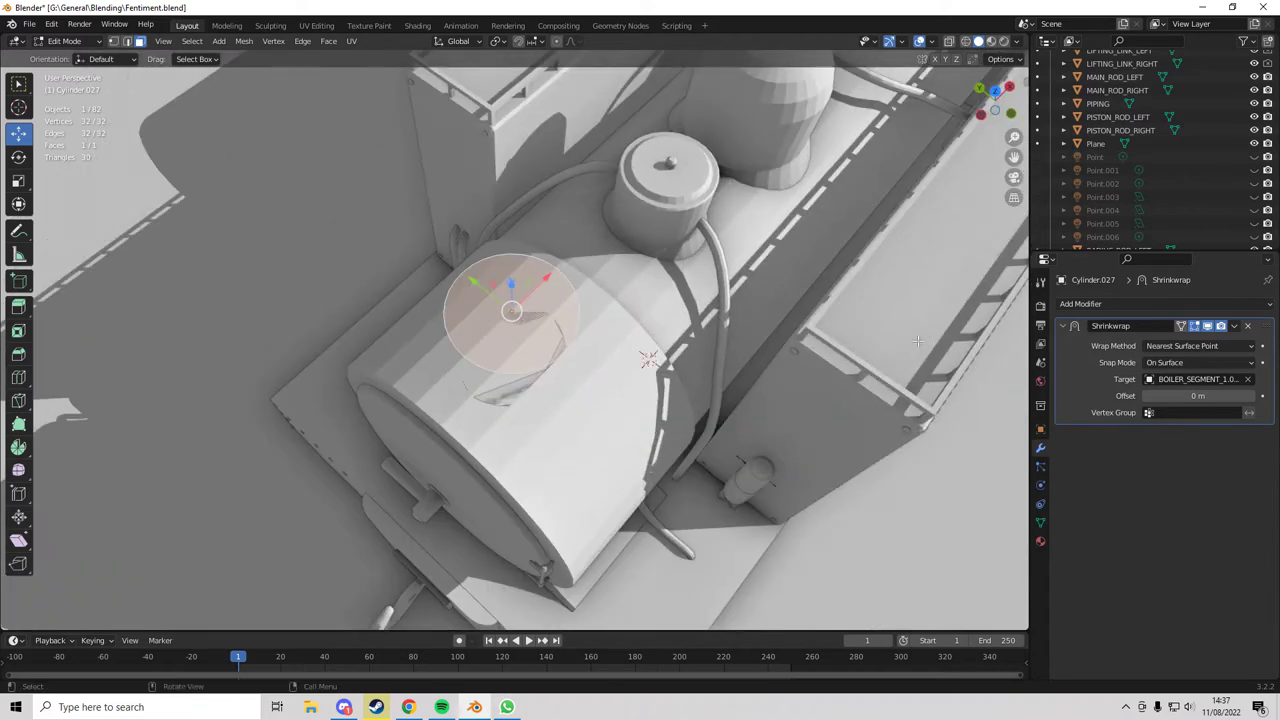
# - Set the Shrinkwrap wrap method to Project and check the projected curve in front view with see-through shading
pyautogui.click(1205, 344)
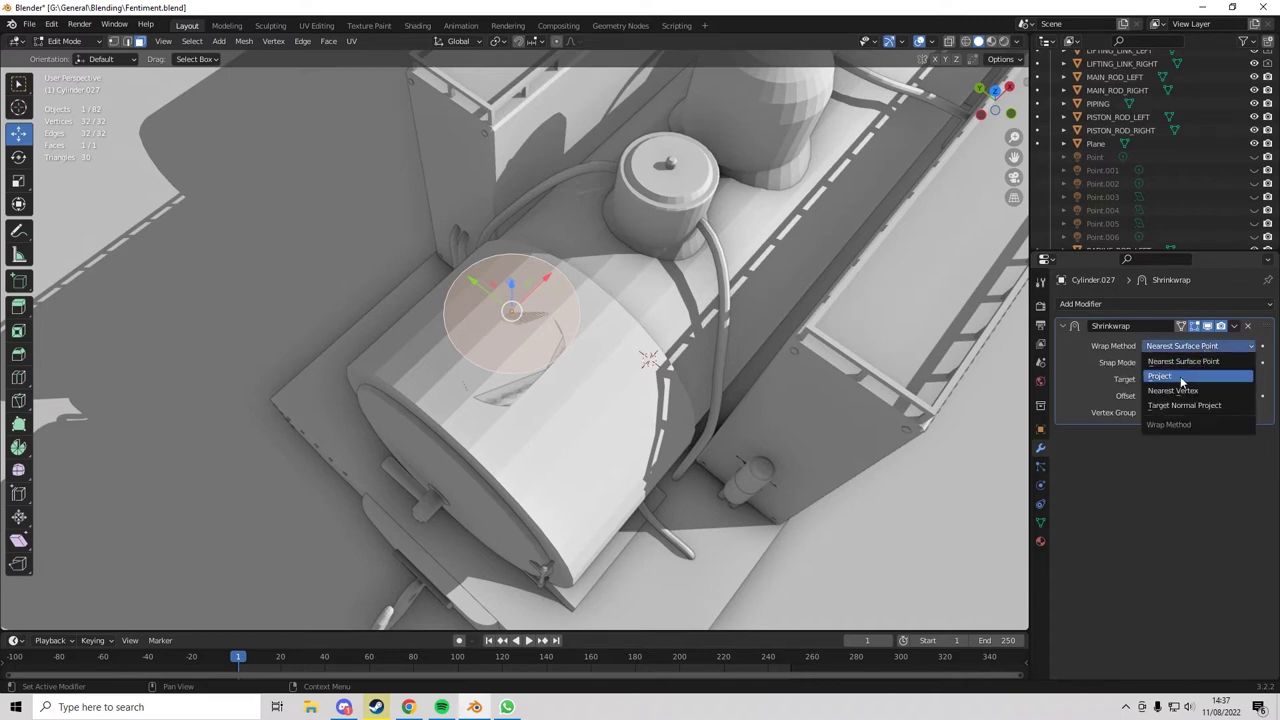
pyautogui.click(1180, 377)
pyautogui.moveTo(774, 306); pyautogui.dragTo(728, 330, button='middle')
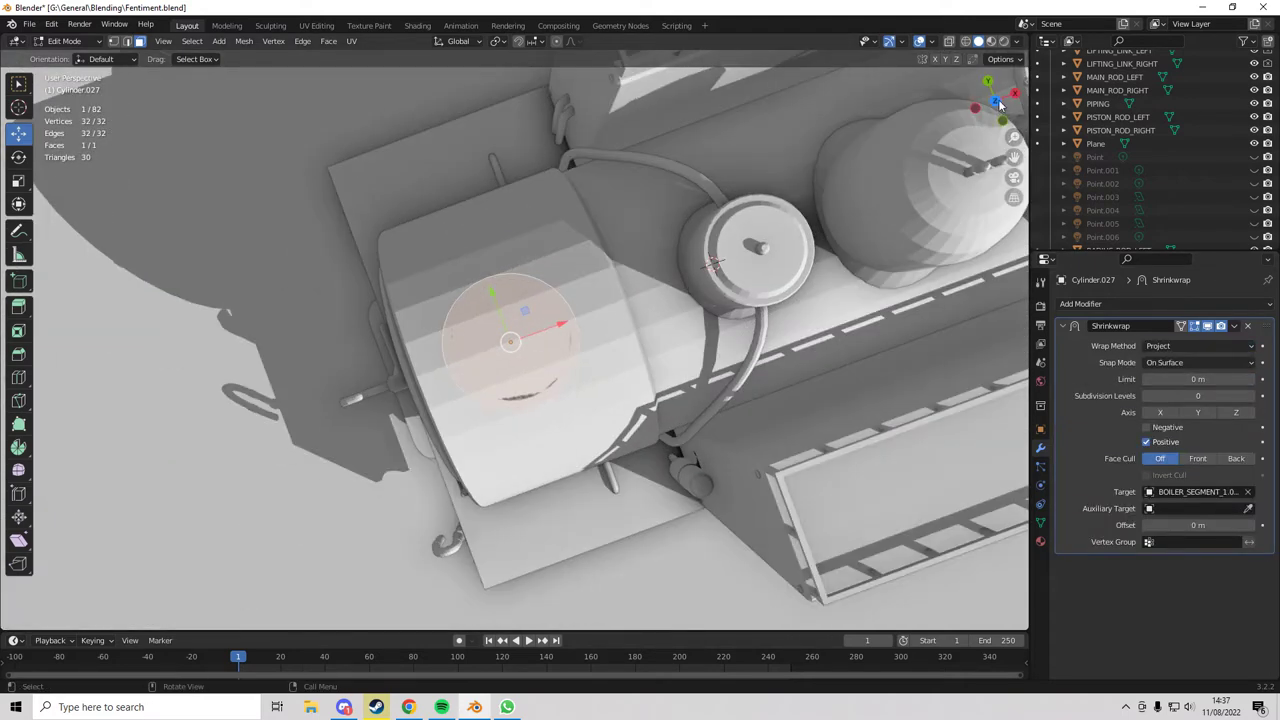
pyautogui.click(995, 112)
pyautogui.click(995, 81)
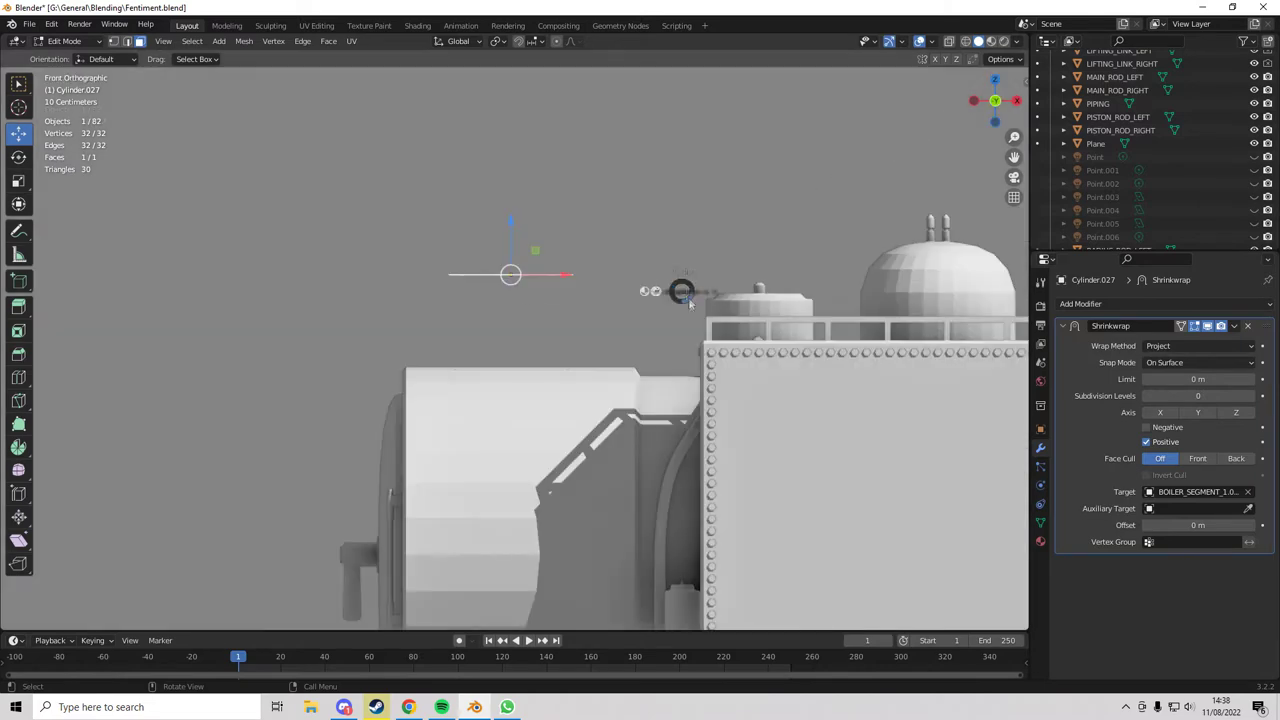
pyautogui.hotkey('alt', 'z')
pyautogui.scroll(3, 544, 364)
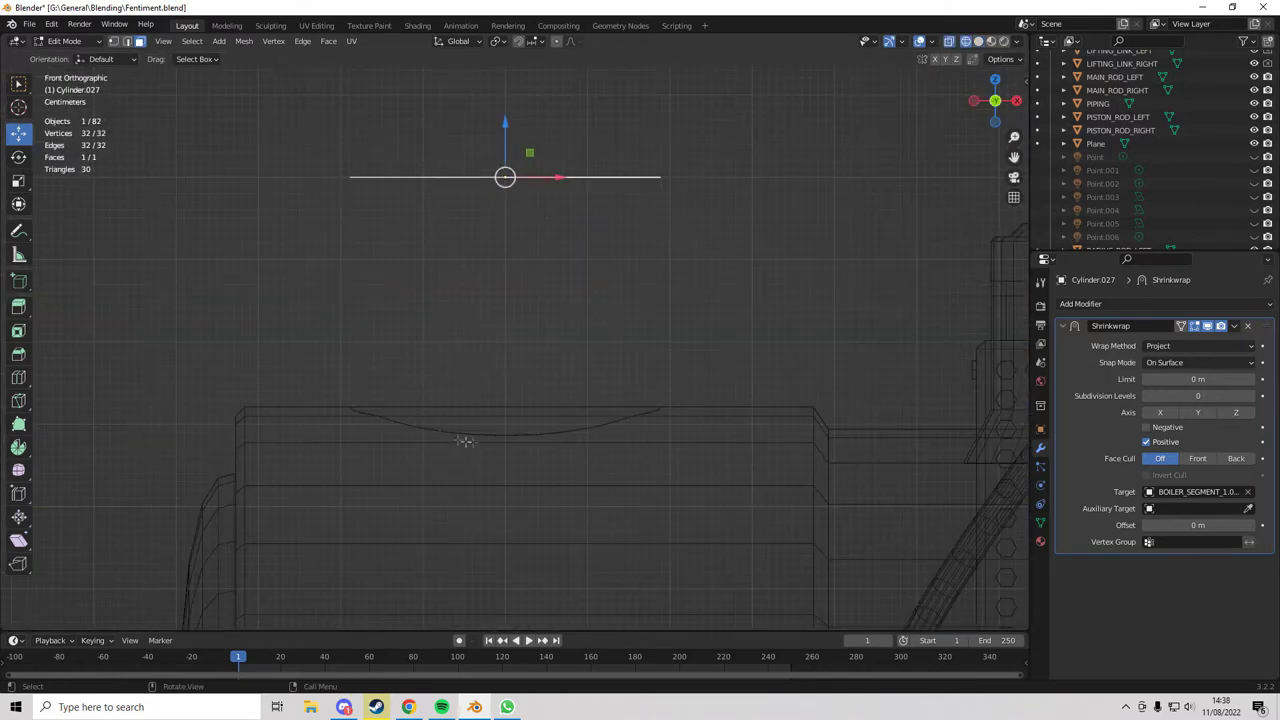
# - Examine how the projected disc follows the smokebox curve from several angles in solid shading
pyautogui.moveTo(620, 449); pyautogui.dragTo(480, 310, button='middle')
pyautogui.moveTo(432, 356); pyautogui.dragTo(541, 370, button='middle')
pyautogui.moveTo(477, 298)
pyautogui.mouseDown(button='middle')
pyautogui.moveTo(405, 361)
pyautogui.moveTo(414, 320)
pyautogui.mouseUp(button='middle')
pyautogui.press('z')
pyautogui.click(492, 318)
pyautogui.moveTo(492, 318)
pyautogui.mouseDown(button='middle')
pyautogui.moveTo(466, 349)
pyautogui.moveTo(444, 287)
pyautogui.mouseUp(button='middle')
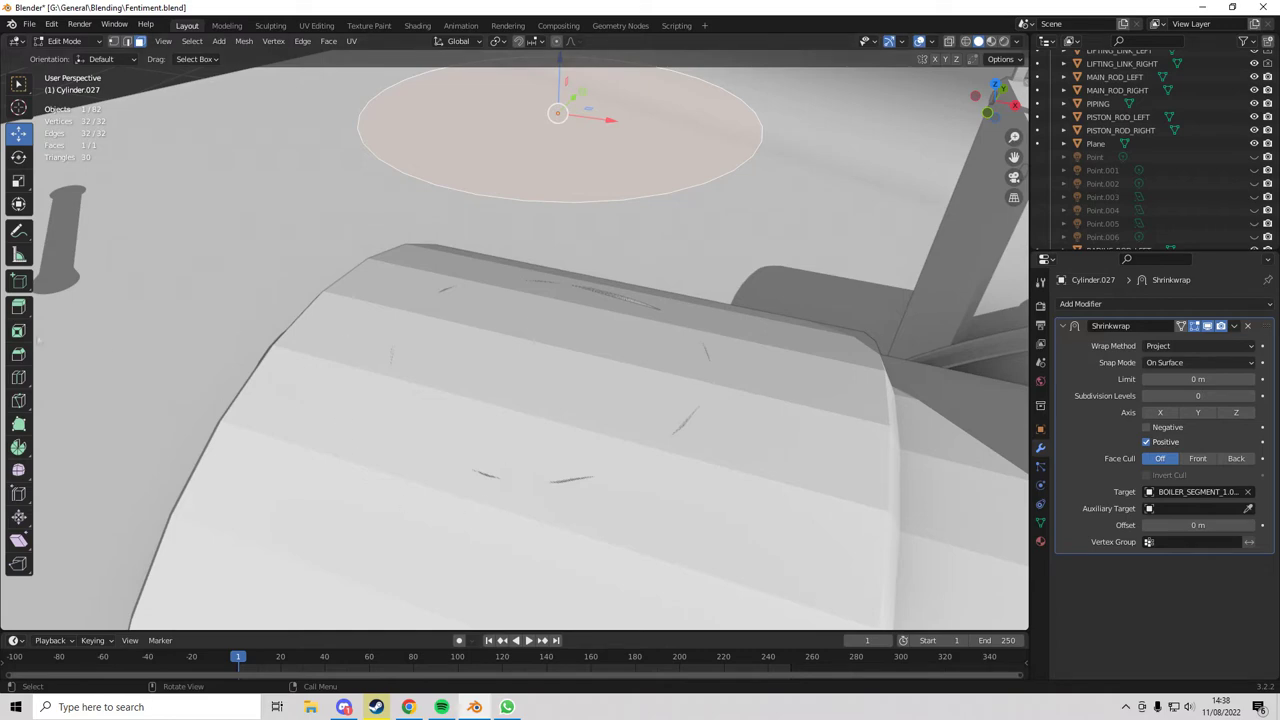
pyautogui.moveTo(432, 262); pyautogui.dragTo(474, 298, button='middle')
pyautogui.scroll(-6, 464, 276)
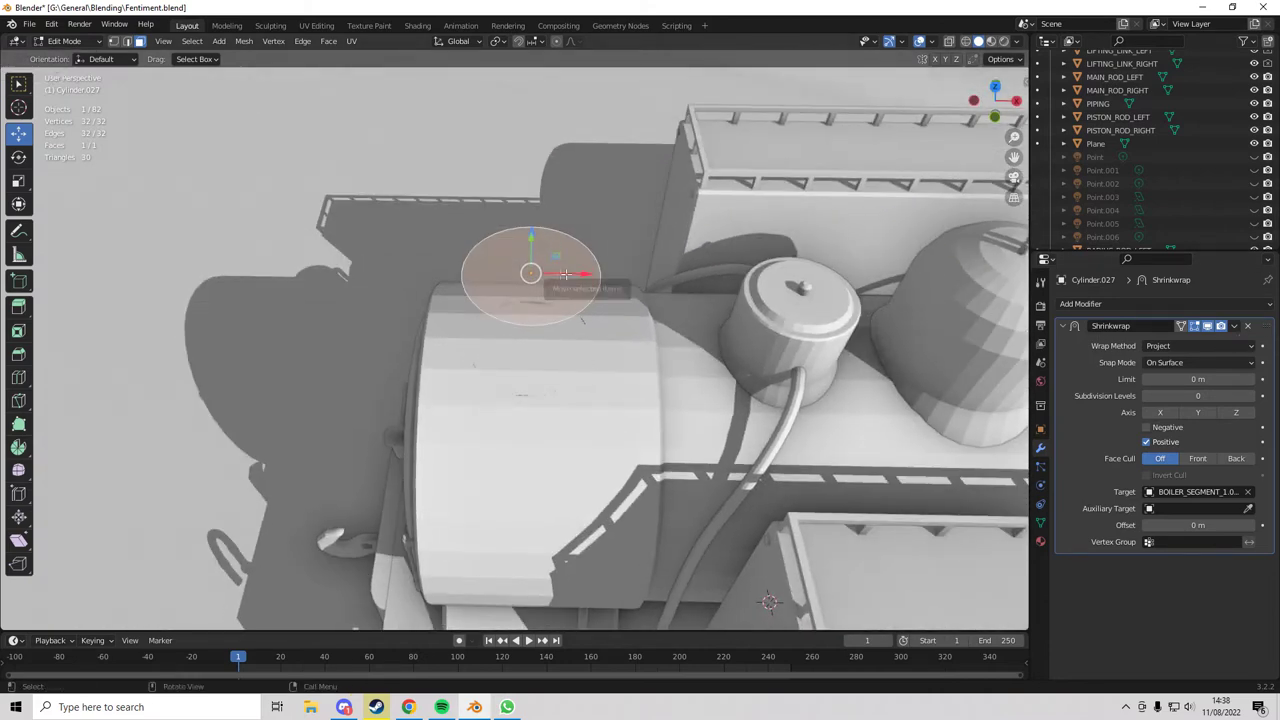
pyautogui.moveTo(562, 272)
pyautogui.mouseDown(button='middle')
pyautogui.moveTo(552, 247)
pyautogui.moveTo(573, 346)
pyautogui.moveTo(615, 405)
pyautogui.mouseUp(button='middle')
pyautogui.scroll(7, 625, 450)
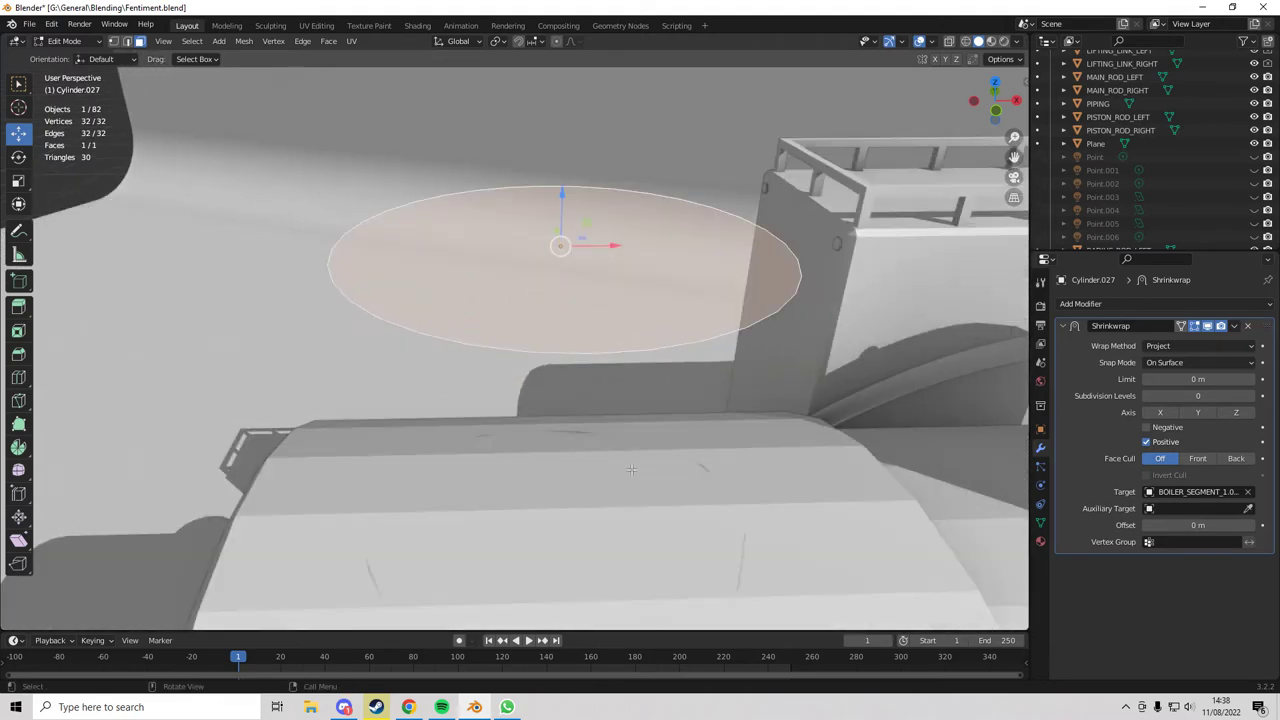
pyautogui.moveTo(554, 348)
pyautogui.mouseDown(button='middle')
pyautogui.moveTo(531, 303)
pyautogui.moveTo(545, 363)
pyautogui.mouseUp(button='middle')
pyautogui.scroll(-4, 531, 303)
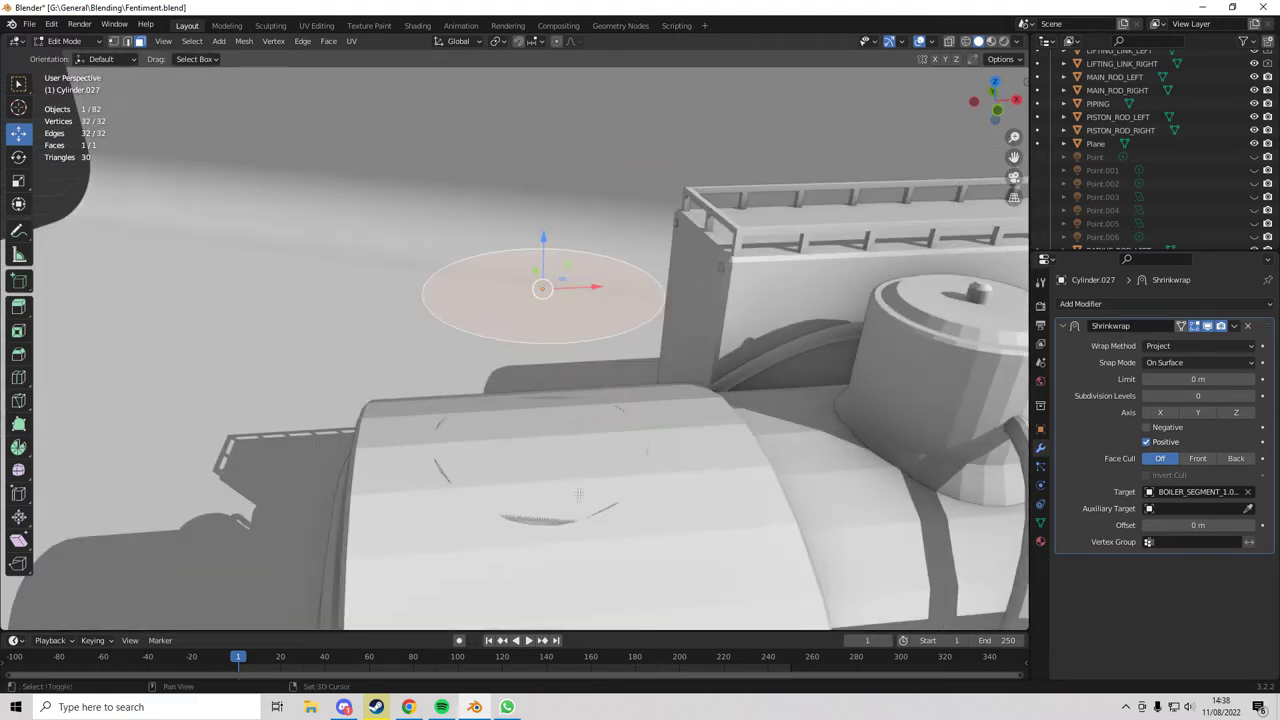
pyautogui.scroll(-1, 575, 500)
pyautogui.keyDown('shift'); pyautogui.moveTo(580, 512); pyautogui.dragTo(579, 464, button='middle'); pyautogui.keyUp('shift')
# - Return to Object Mode and apply the disc's Shrinkwrap modifier
pyautogui.press('Tab')
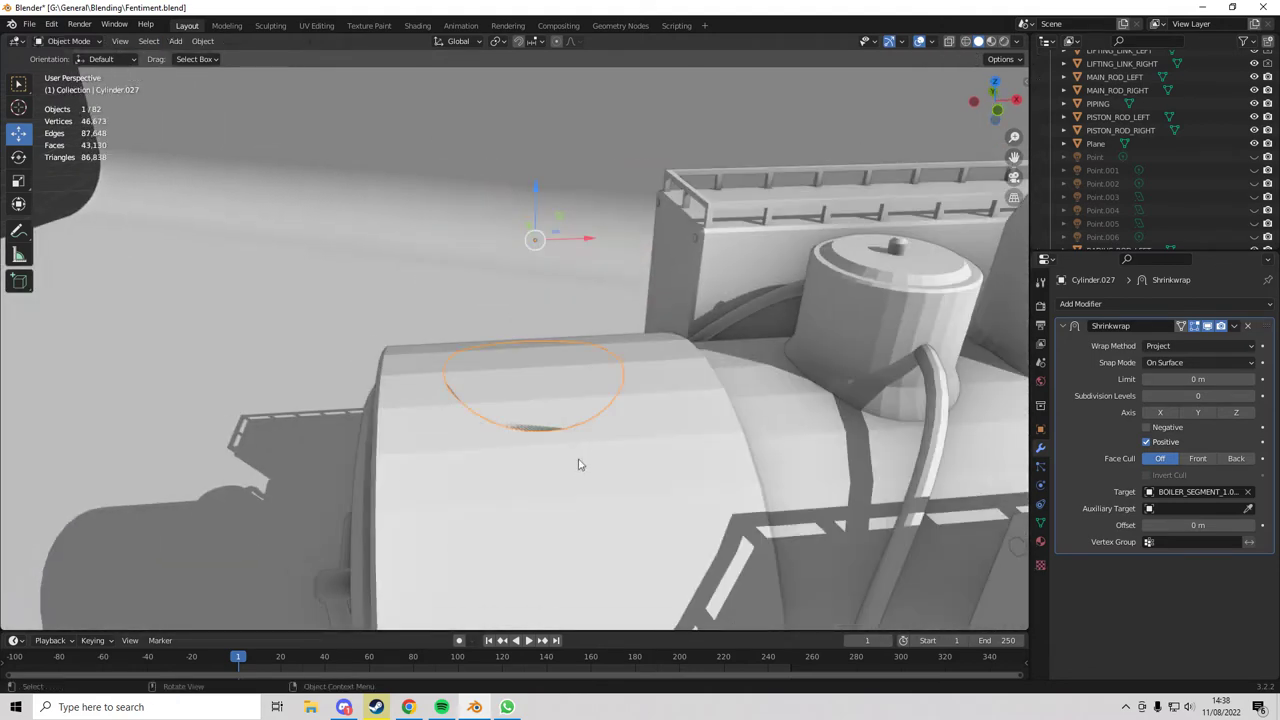
pyautogui.click(1236, 327)
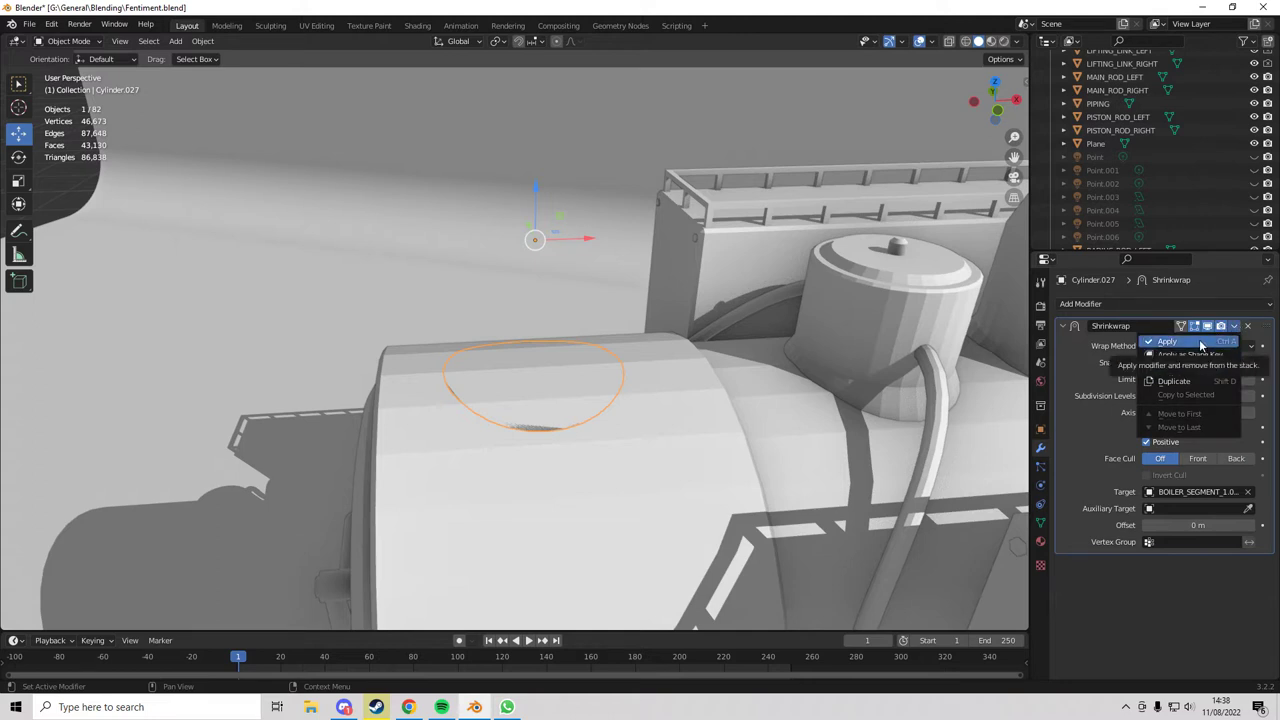
pyautogui.click(1200, 343)
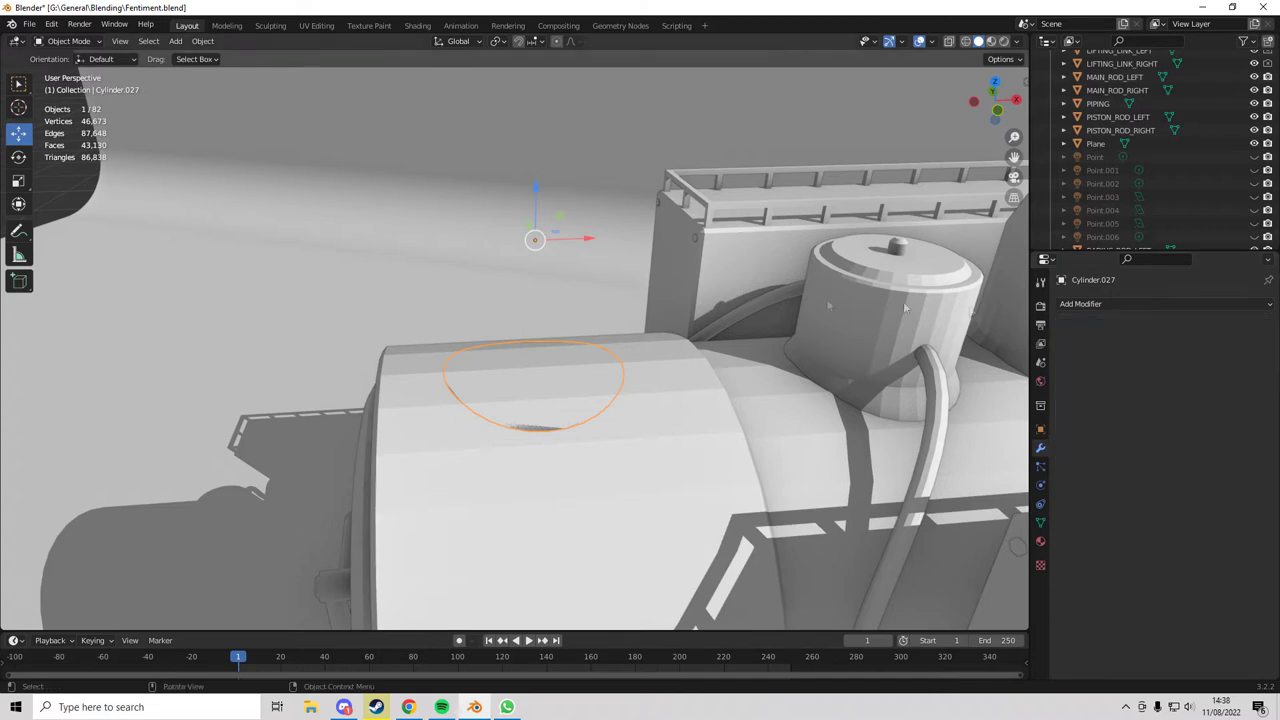
# - Enter Edit Mode on the curved disc and view it from the front in solid shading
pyautogui.moveTo(720, 360); pyautogui.dragTo(651, 351, button='middle')
pyautogui.press('Tab')
pyautogui.hotkey('shift', 'z')
pyautogui.moveTo(410, 338)
pyautogui.mouseDown(button='middle')
pyautogui.moveTo(460, 304)
pyautogui.moveTo(483, 336)
pyautogui.mouseUp(button='middle')
pyautogui.hotkey('shift', 'z')
pyautogui.keyDown('shift'); pyautogui.moveTo(660, 432); pyautogui.dragTo(654, 417, button='middle'); pyautogui.keyUp('shift')
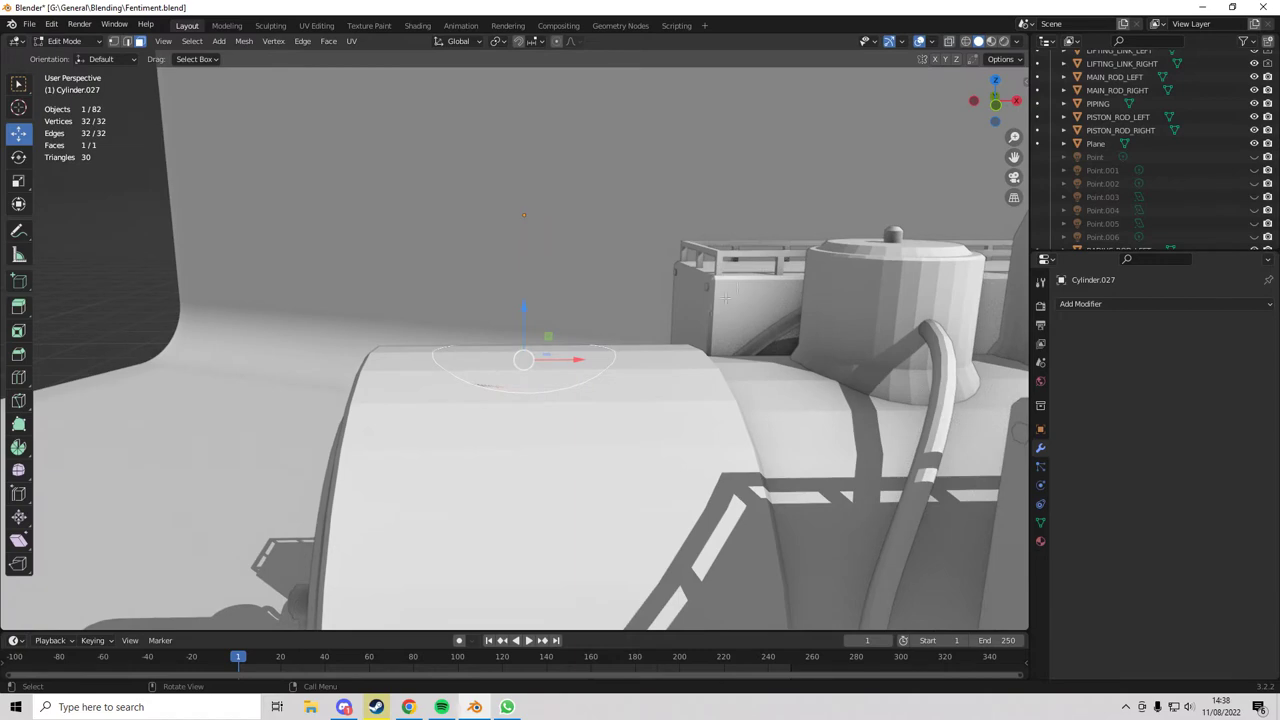
pyautogui.click(996, 104)
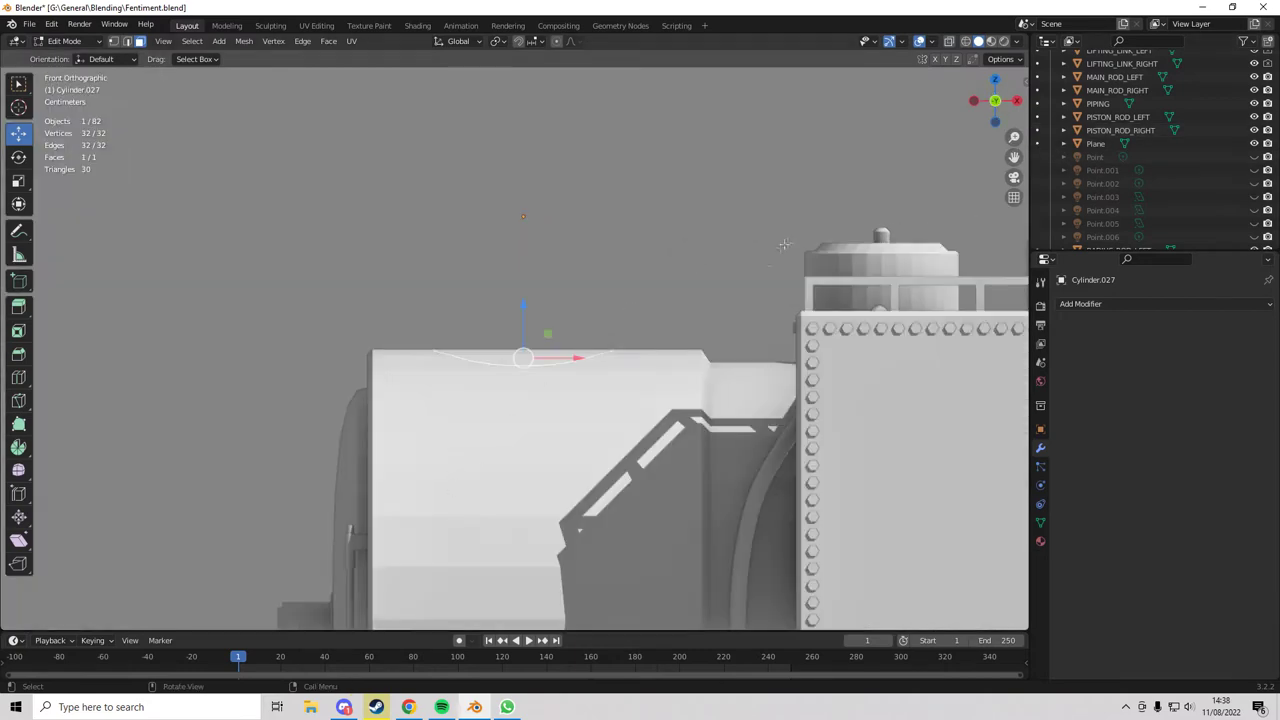
# - Compare the curved disc on the smokebox with the finished chimney standing in front of the locomotive
pyautogui.scroll(-4, 738, 292)
pyautogui.hotkey('alt', 'z')
pyautogui.scroll(-4, 738, 292)
pyautogui.scroll(7, 627, 374)
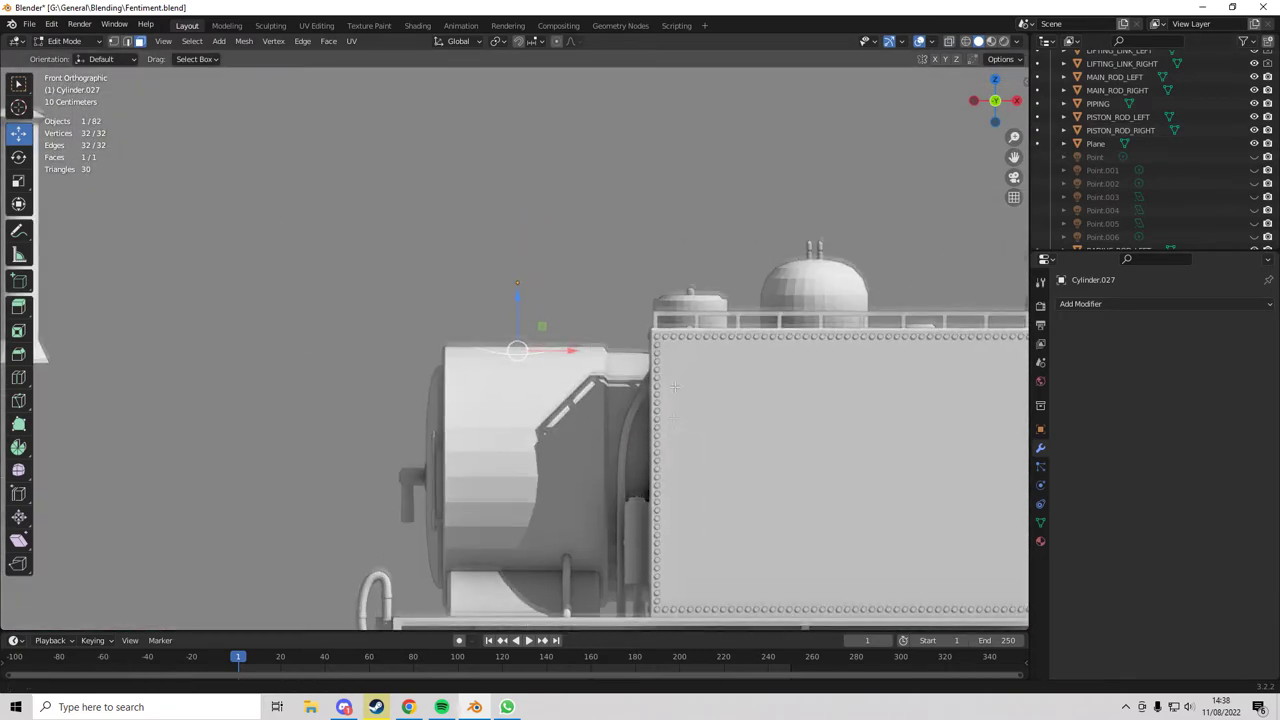
pyautogui.keyDown('shift'); pyautogui.moveTo(673, 430); pyautogui.dragTo(631, 235, button='middle'); pyautogui.keyUp('shift')
pyautogui.scroll(-3, 630, 235)
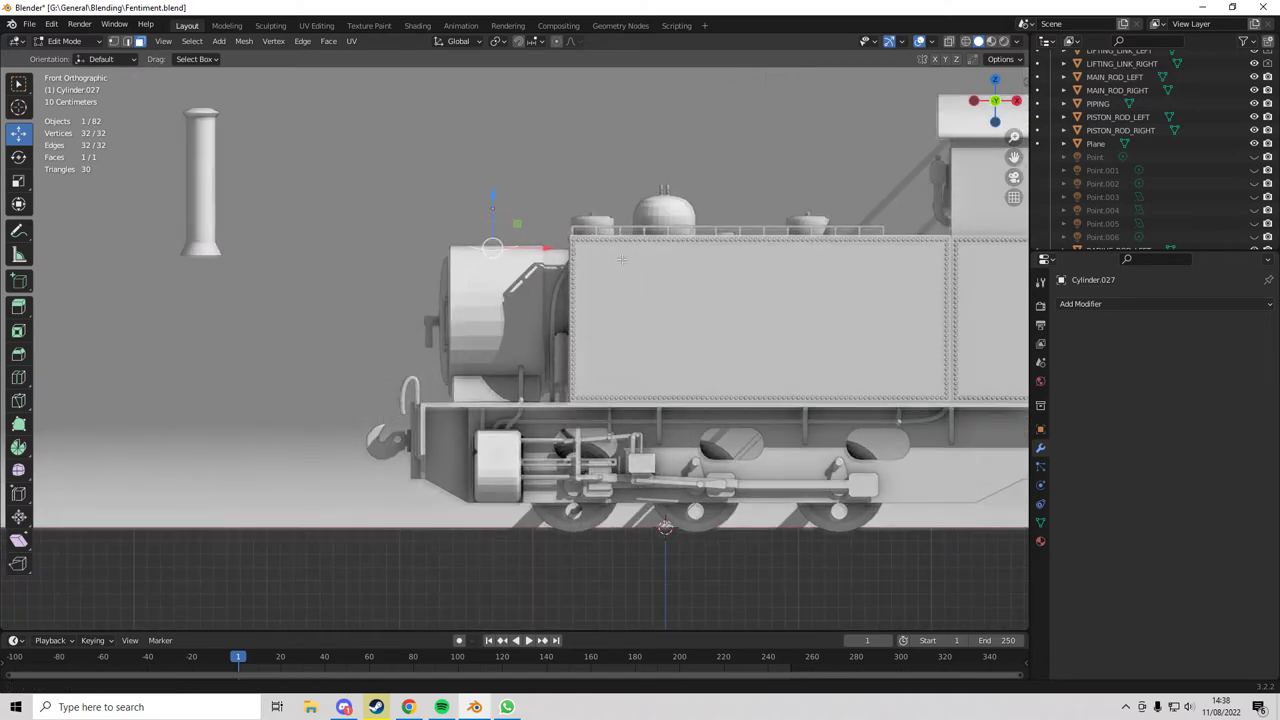
pyautogui.scroll(-2, 604, 283)
pyautogui.scroll(3, 600, 282)
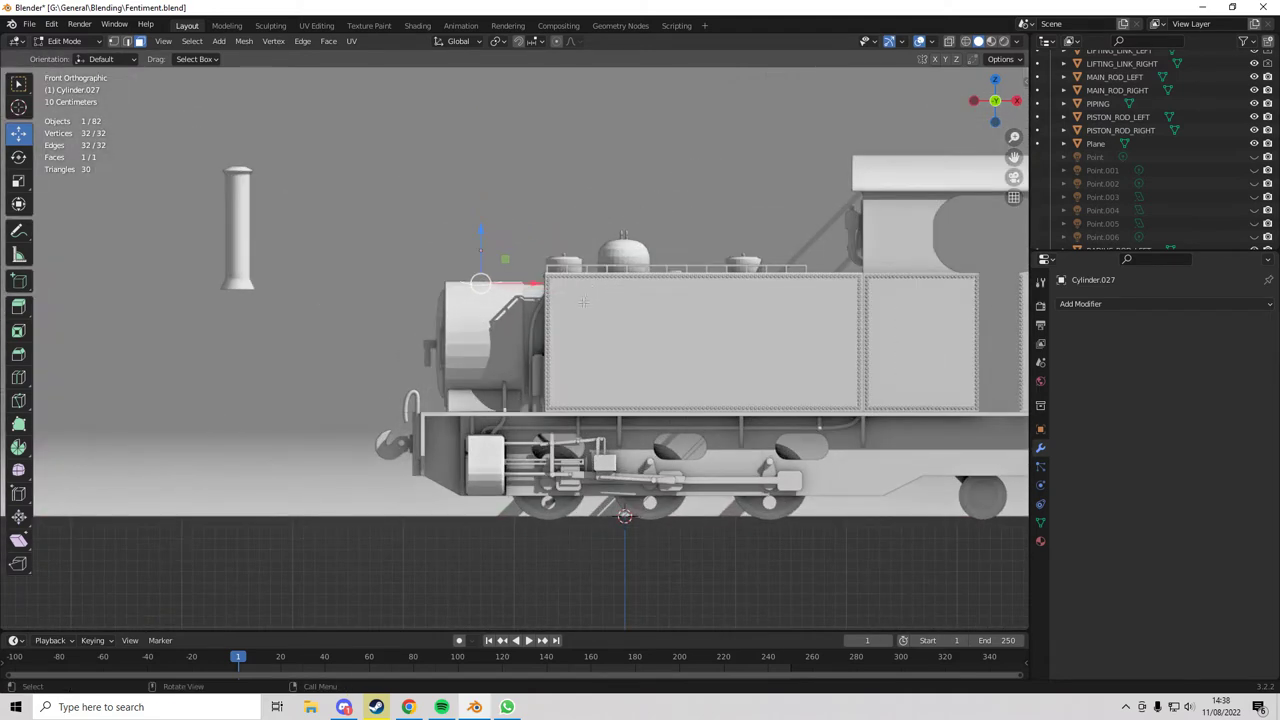
pyautogui.scroll(-2, 587, 292)
pyautogui.keyDown('shift'); pyautogui.moveTo(579, 314); pyautogui.dragTo(579, 371, button='middle'); pyautogui.keyUp('shift')
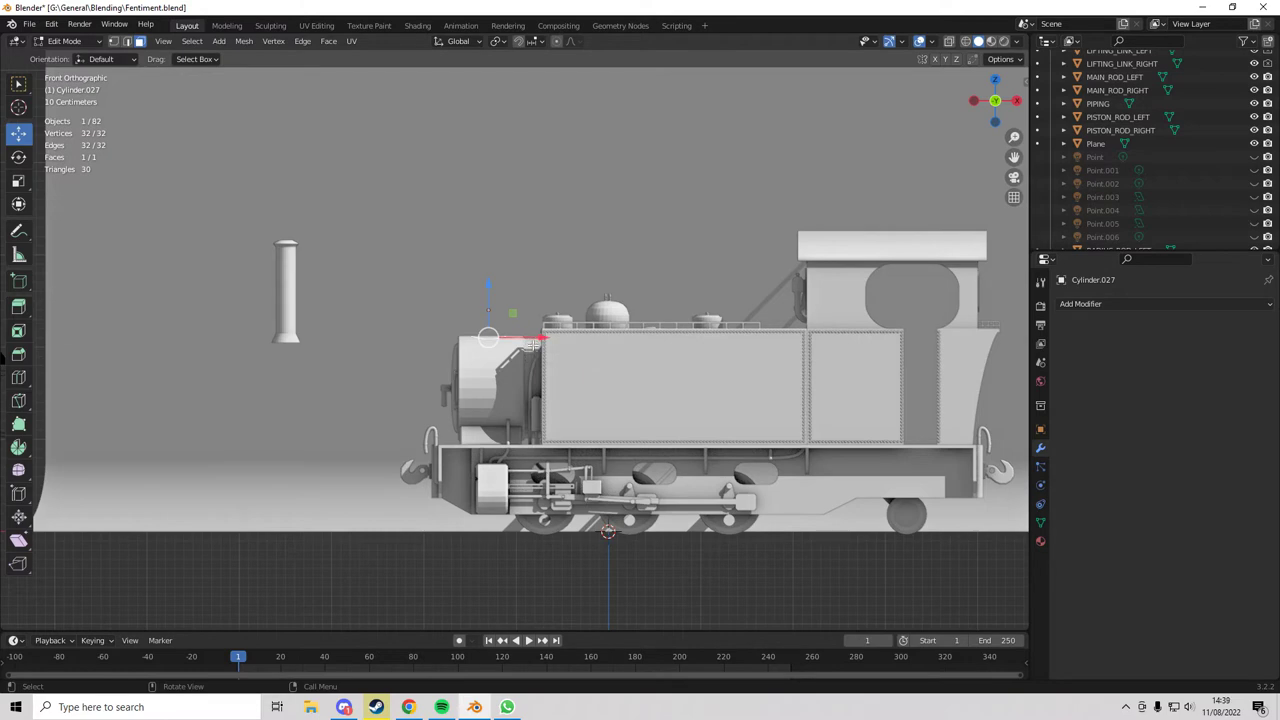
# - In front wireframe view, extrude the curved disc upward by about 0.02 m along its normal
pyautogui.scroll(5, 512, 338)
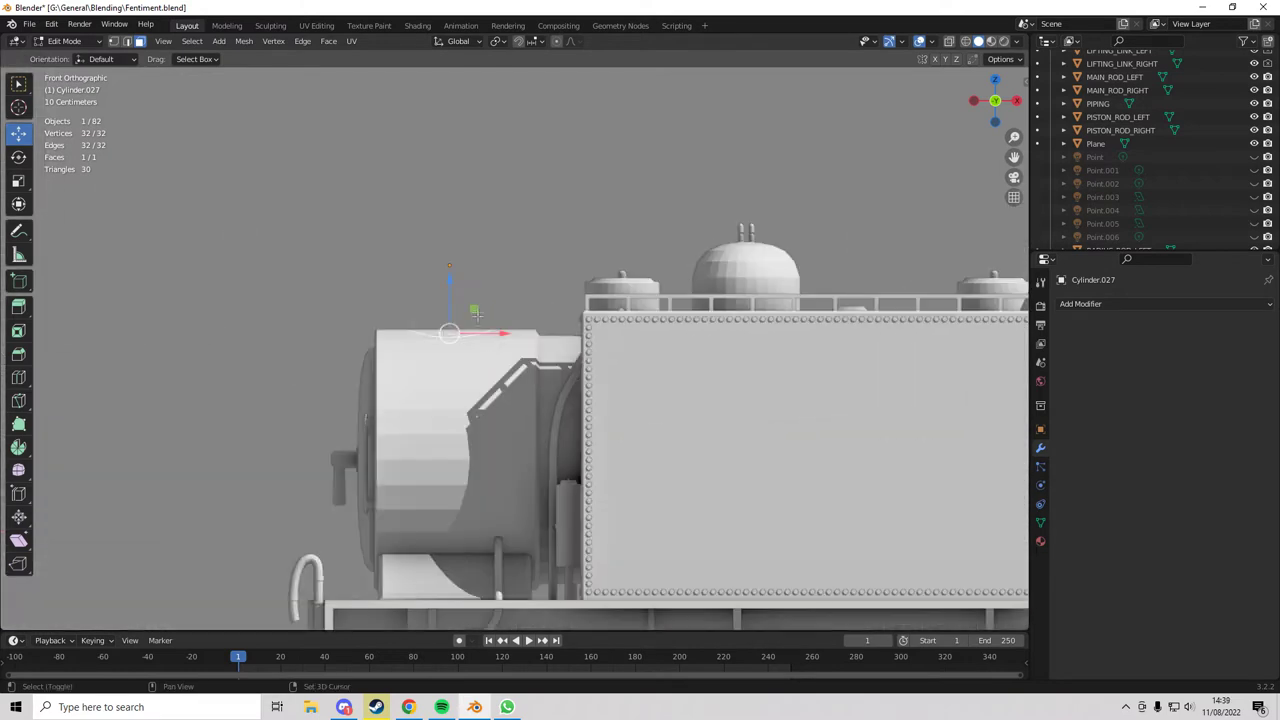
pyautogui.keyDown('shift'); pyautogui.moveTo(477, 316); pyautogui.dragTo(569, 391, button='middle'); pyautogui.keyUp('shift')
pyautogui.scroll(4, 570, 392)
pyautogui.keyDown('shift'); pyautogui.moveTo(645, 507); pyautogui.dragTo(646, 393, button='middle'); pyautogui.keyUp('shift')
pyautogui.press('Tab')
pyautogui.press('Tab')
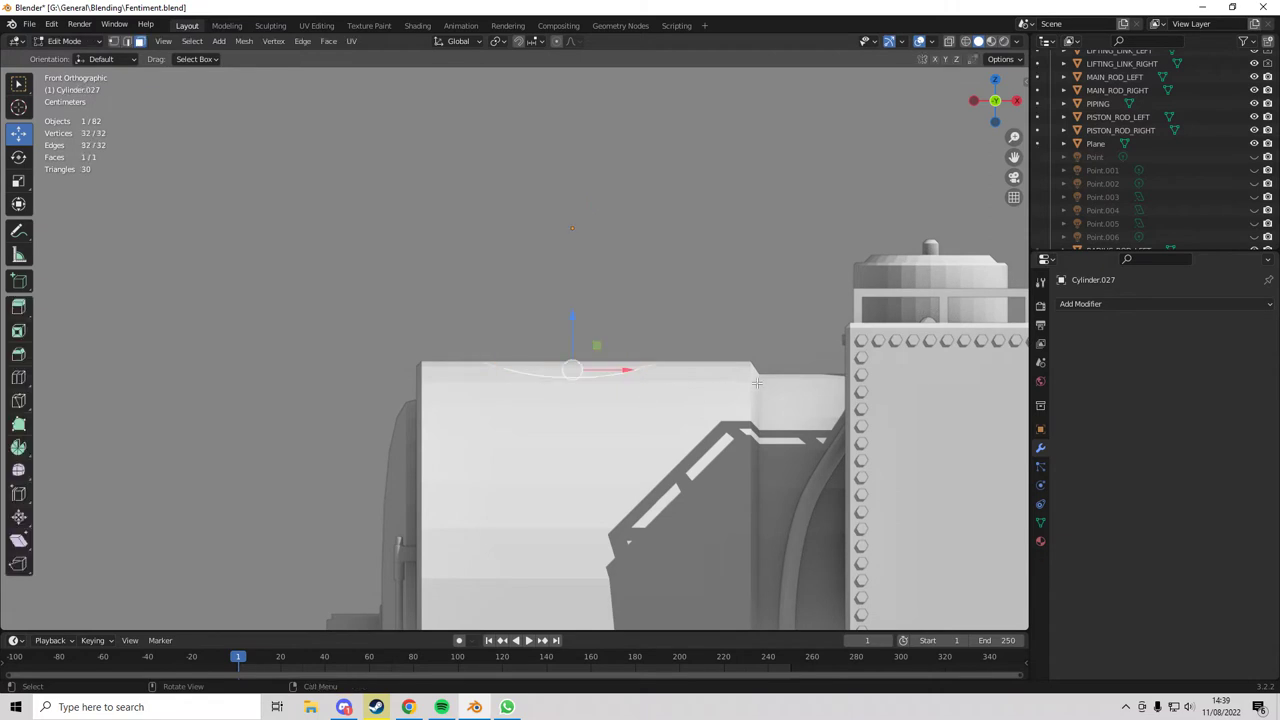
pyautogui.press('z')
pyautogui.click(534, 320)
pyautogui.moveTo(509, 309); pyautogui.dragTo(601, 412)
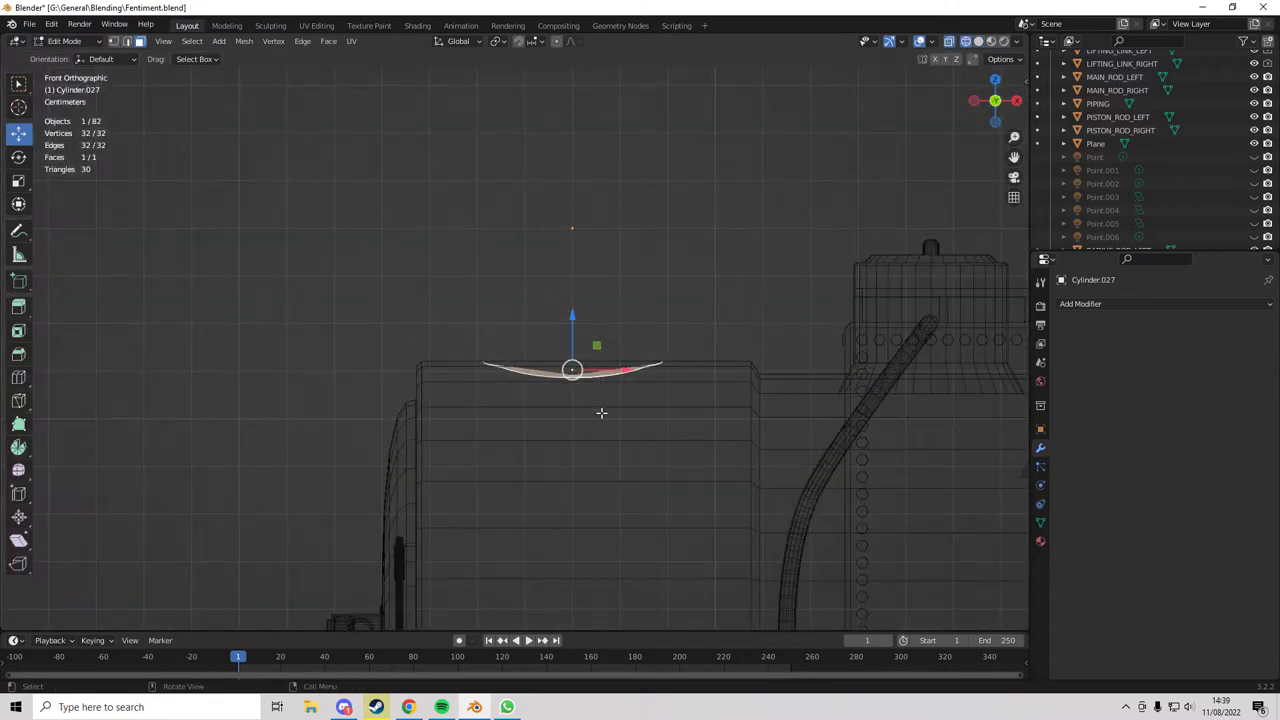
pyautogui.press('KP_Decimal')
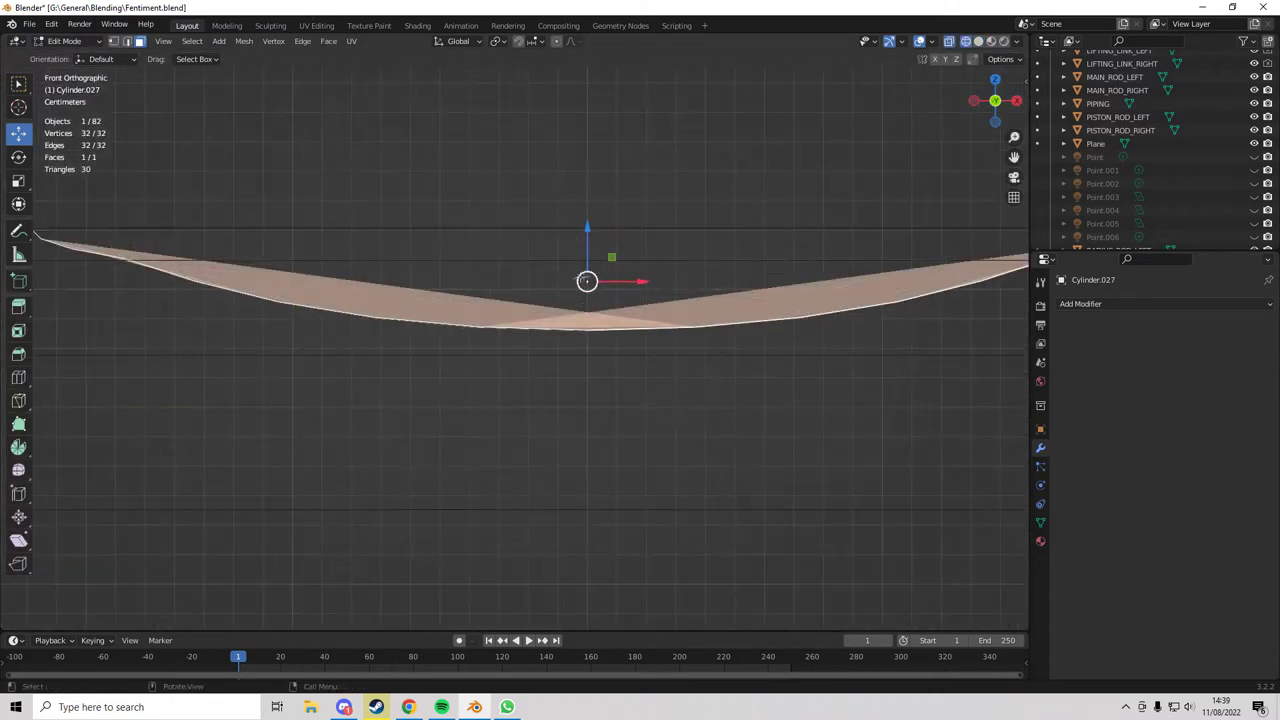
pyautogui.scroll(-4, 560, 295)
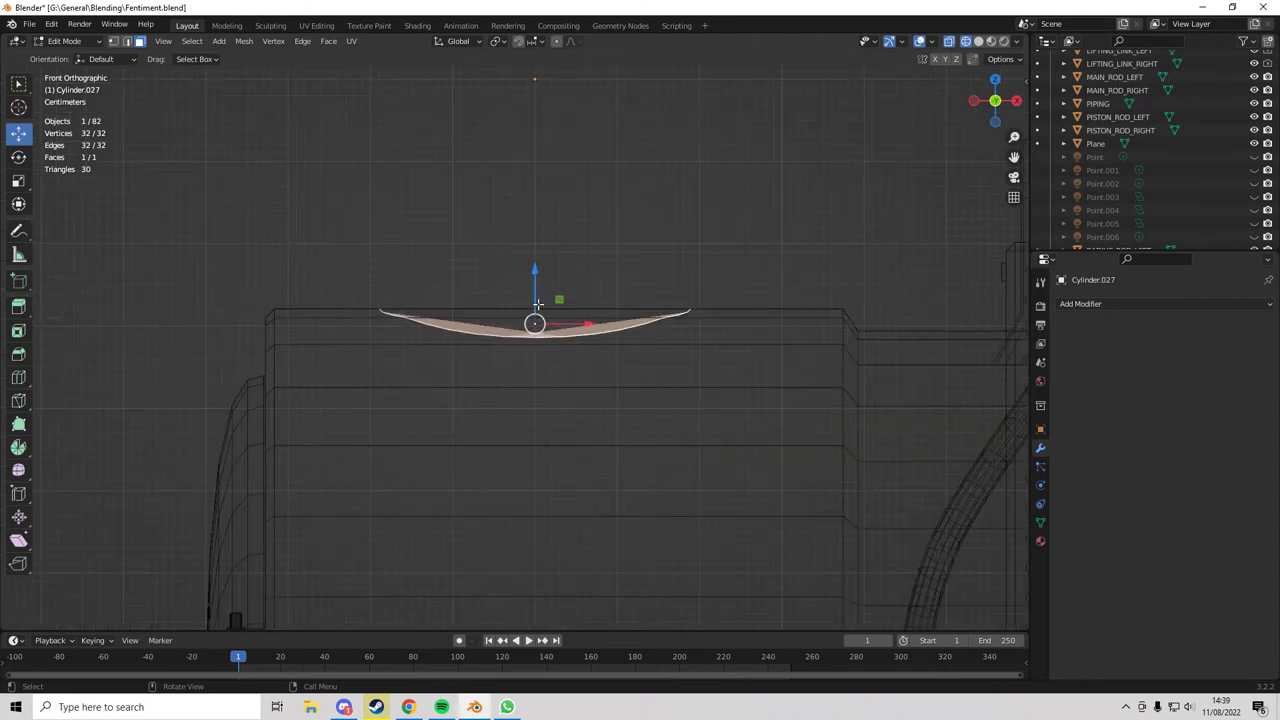
pyautogui.scroll(1, 533, 304)
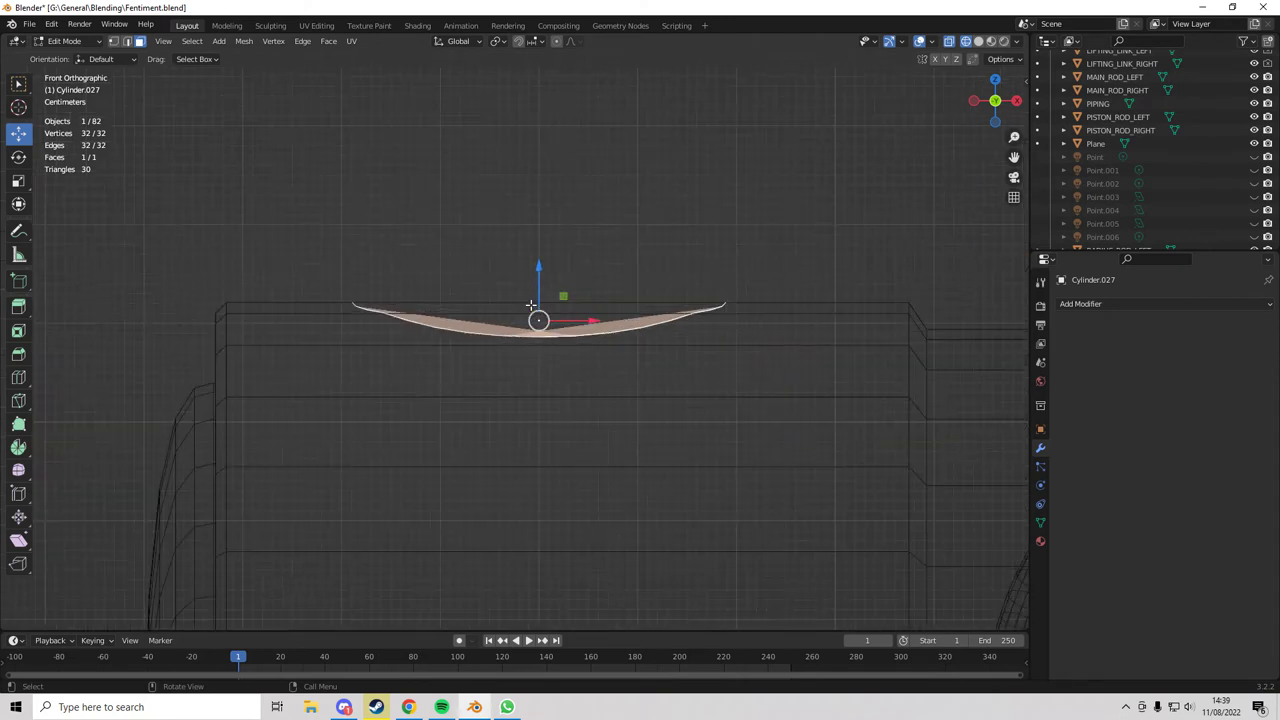
pyautogui.press('e')
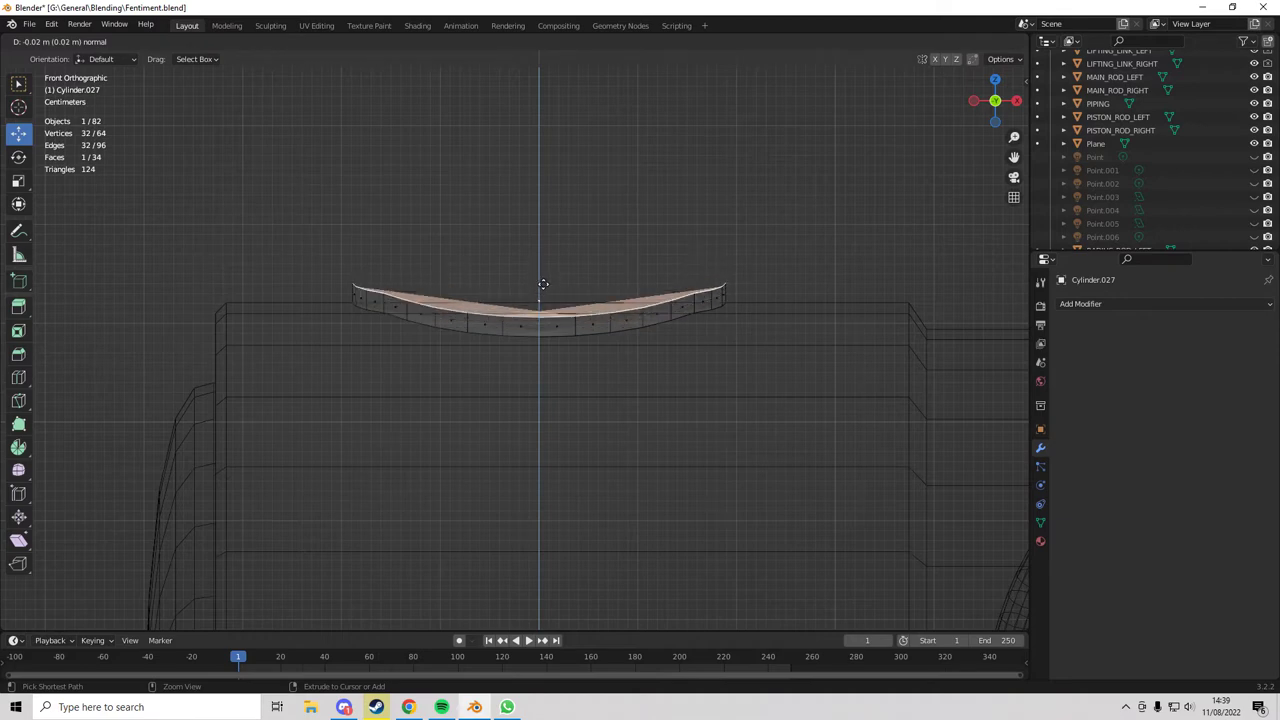
pyautogui.click(541, 282)
# - Check the thickened base in solid shading, then extrude its upper face another 0.06 m upward in front view
pyautogui.scroll(-4, 530, 300)
pyautogui.press('z')
pyautogui.click(643, 330)
pyautogui.moveTo(643, 330)
pyautogui.mouseDown(button='middle')
pyautogui.moveTo(773, 412)
pyautogui.moveTo(840, 340)
pyautogui.moveTo(805, 300)
pyautogui.mouseUp(button='middle')
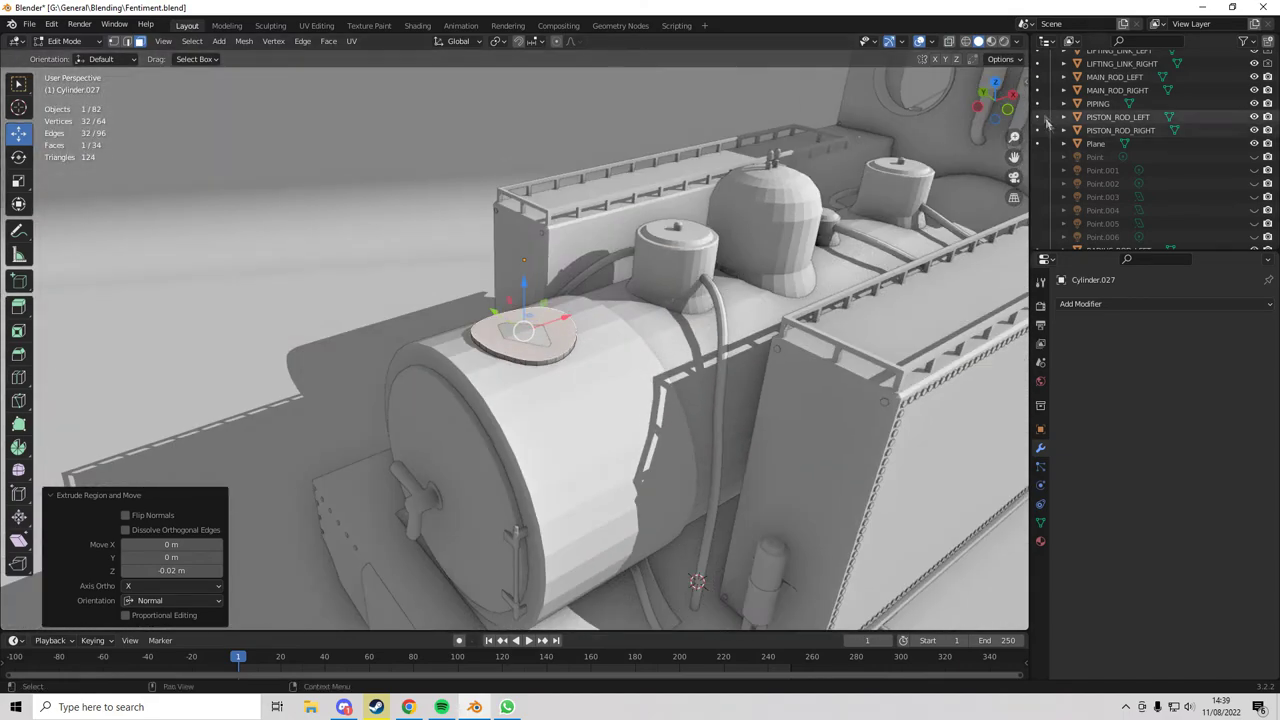
pyautogui.click(1007, 110)
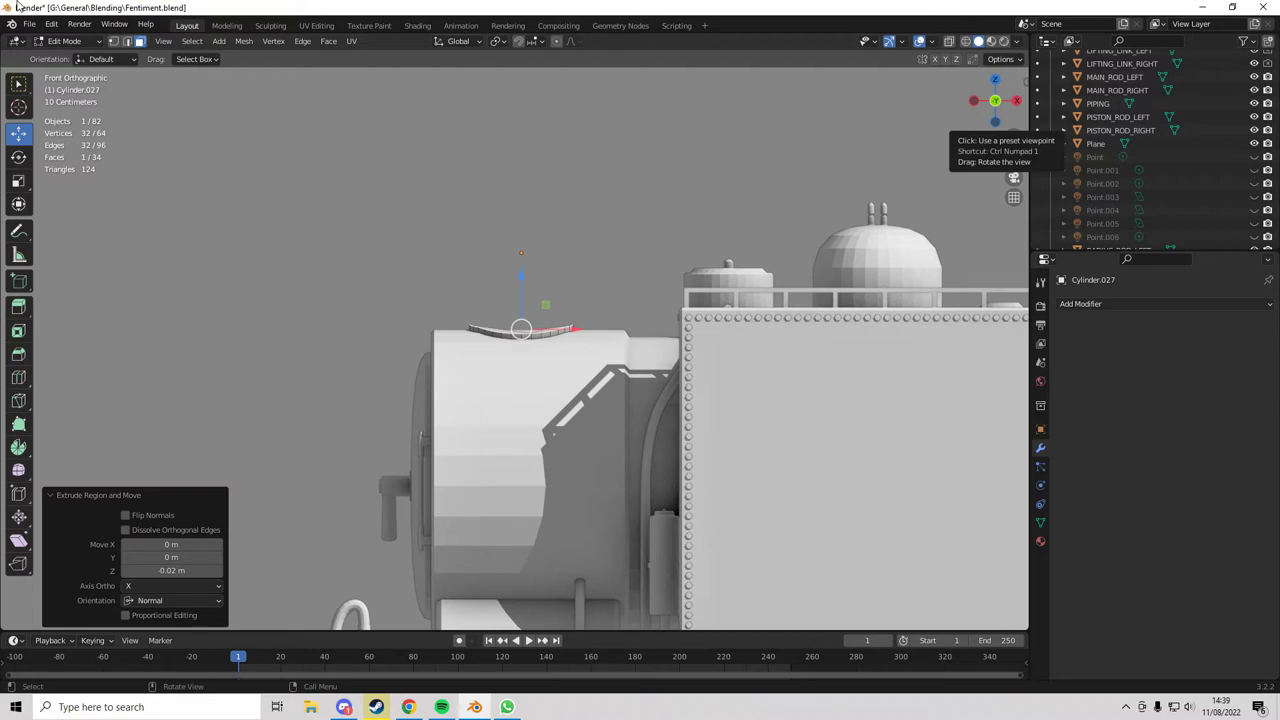
pyautogui.scroll(5, 482, 305)
pyautogui.keyDown('shift'); pyautogui.moveTo(482, 305); pyautogui.dragTo(498, 364, button='middle'); pyautogui.keyUp('shift')
pyautogui.scroll(2, 498, 364)
pyautogui.hotkey('alt', 'z')
pyautogui.press('e')
pyautogui.click(550, 349)
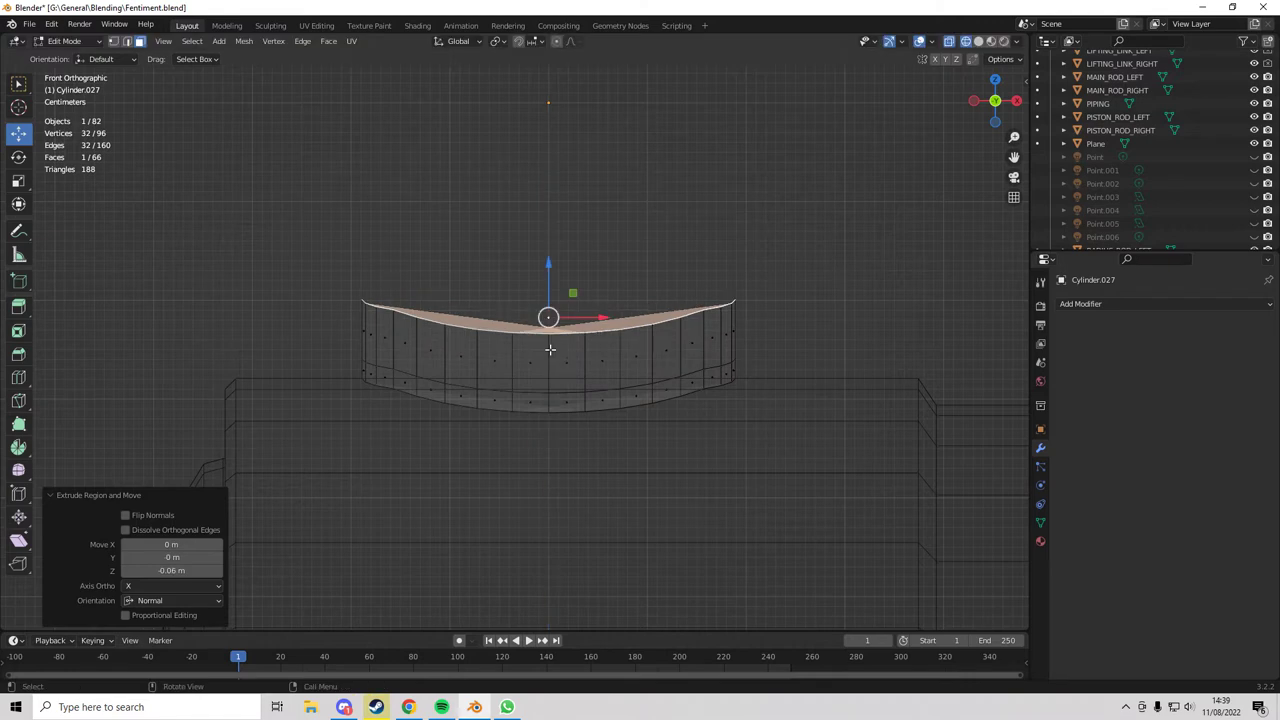
# - Return to Object Mode with solid shading, deselect everything and save the Fentiment file
pyautogui.scroll(-3, 550, 349)
pyautogui.hotkey('alt', 'z')
pyautogui.moveTo(332, 295); pyautogui.dragTo(188, 193, button='middle')
pyautogui.press('Tab')
pyautogui.hotkey('alt', 'a')
pyautogui.hotkey('ctrl', 's')
# - Open the recent file Model-IV.blend
pyautogui.click(30, 24)
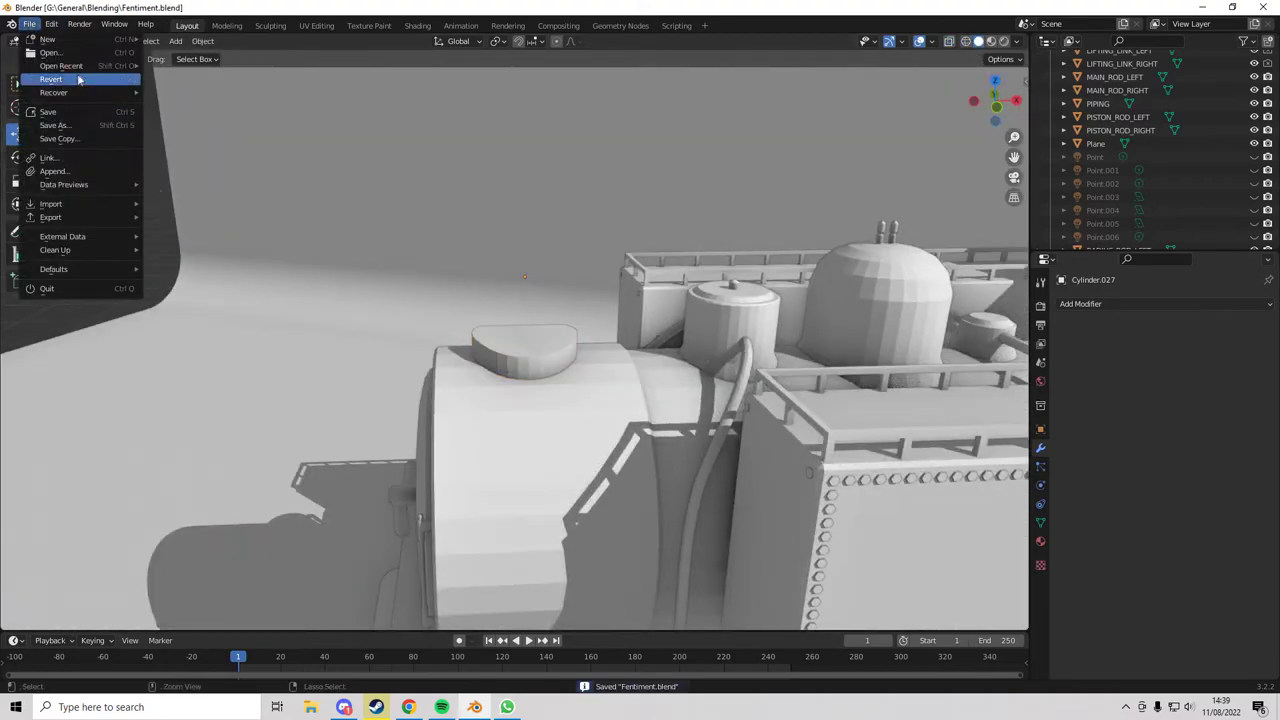
pyautogui.moveTo(61, 65)
pyautogui.click(215, 86)
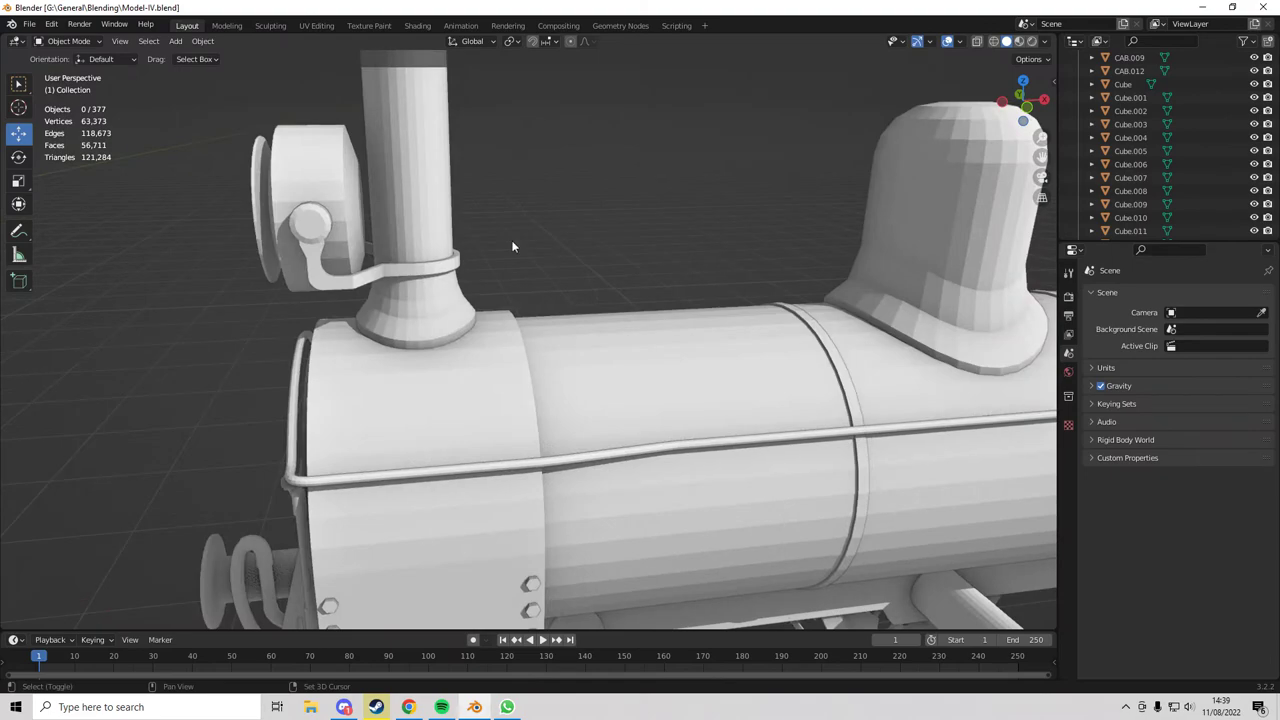
# - Examine the mesh of the chimney's flared base in Edit Mode from the front, in wireframe with nothing selected
pyautogui.scroll(5, 514, 246)
pyautogui.click(297, 266)
pyautogui.keyDown('shift'); pyautogui.moveTo(297, 266); pyautogui.dragTo(552, 320, button='middle'); pyautogui.keyUp('shift')
pyautogui.press('Tab')
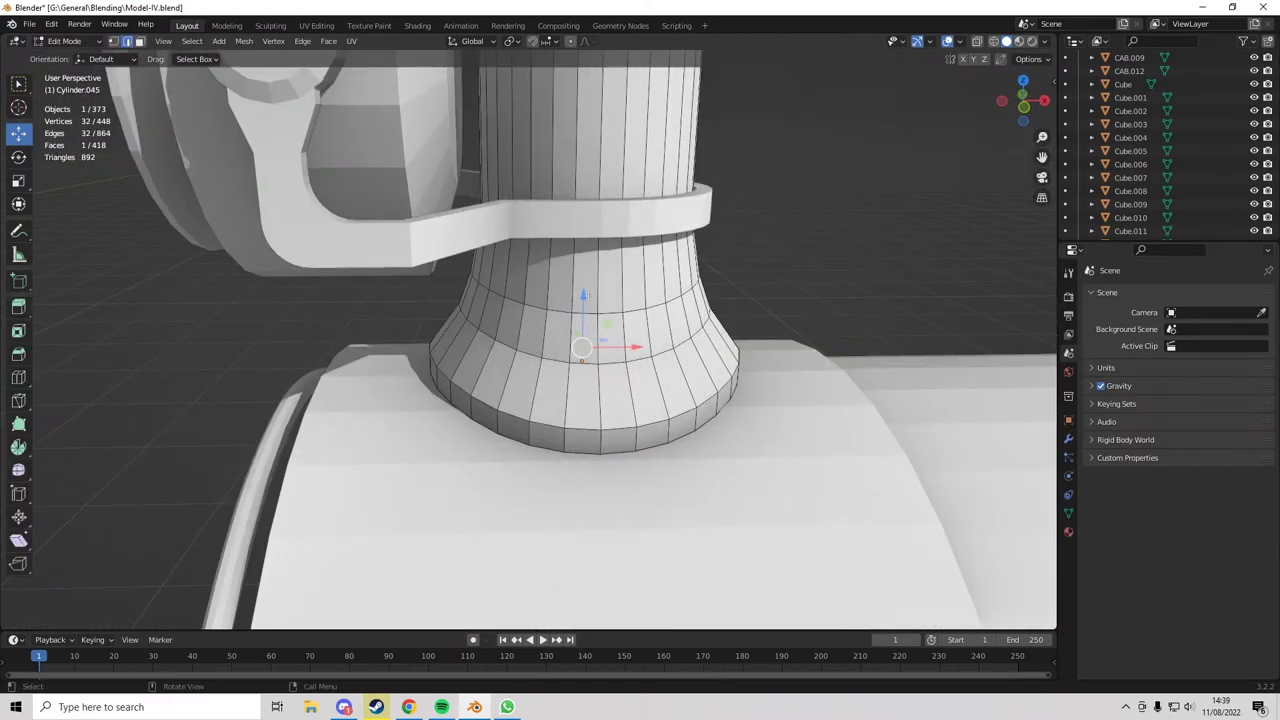
pyautogui.click(1027, 114)
pyautogui.keyDown('shift'); pyautogui.moveTo(588, 236); pyautogui.dragTo(572, 328, button='middle'); pyautogui.keyUp('shift')
pyautogui.scroll(8, 572, 328)
pyautogui.keyDown('shift'); pyautogui.moveTo(702, 222); pyautogui.dragTo(708, 308, button='middle'); pyautogui.keyUp('shift')
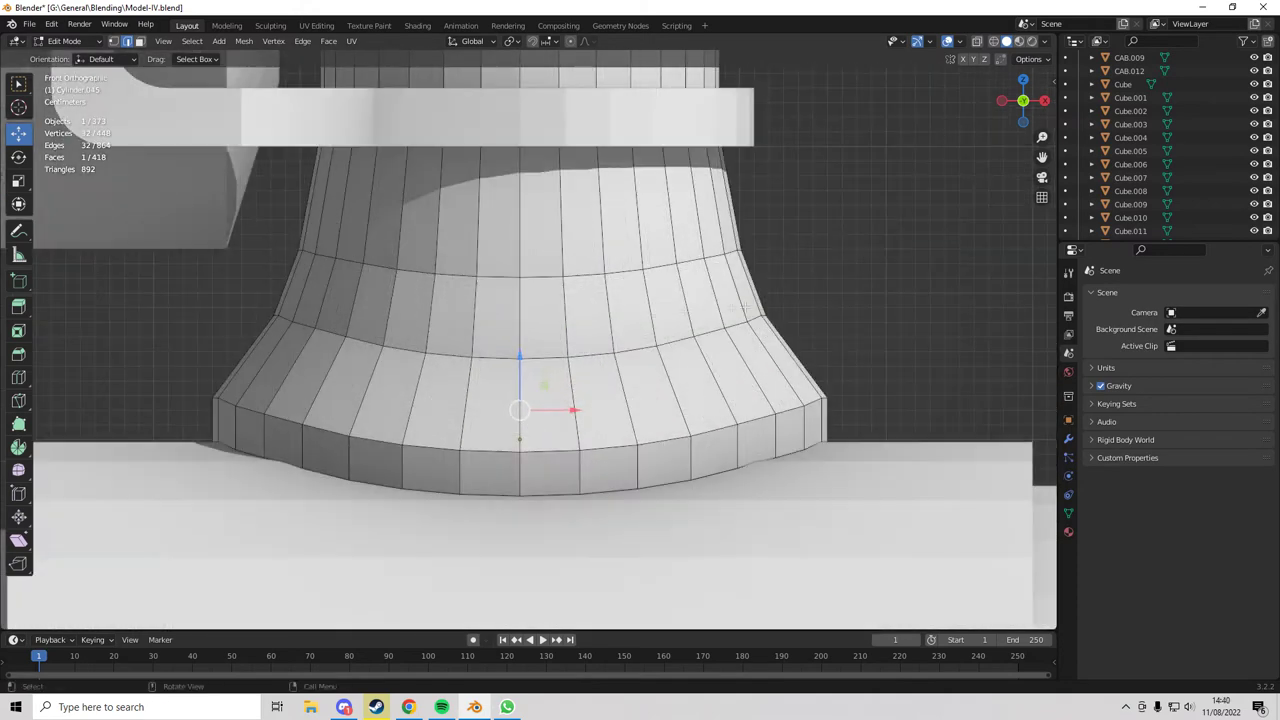
pyautogui.press('z')
pyautogui.click(648, 304)
pyautogui.click(194, 322)
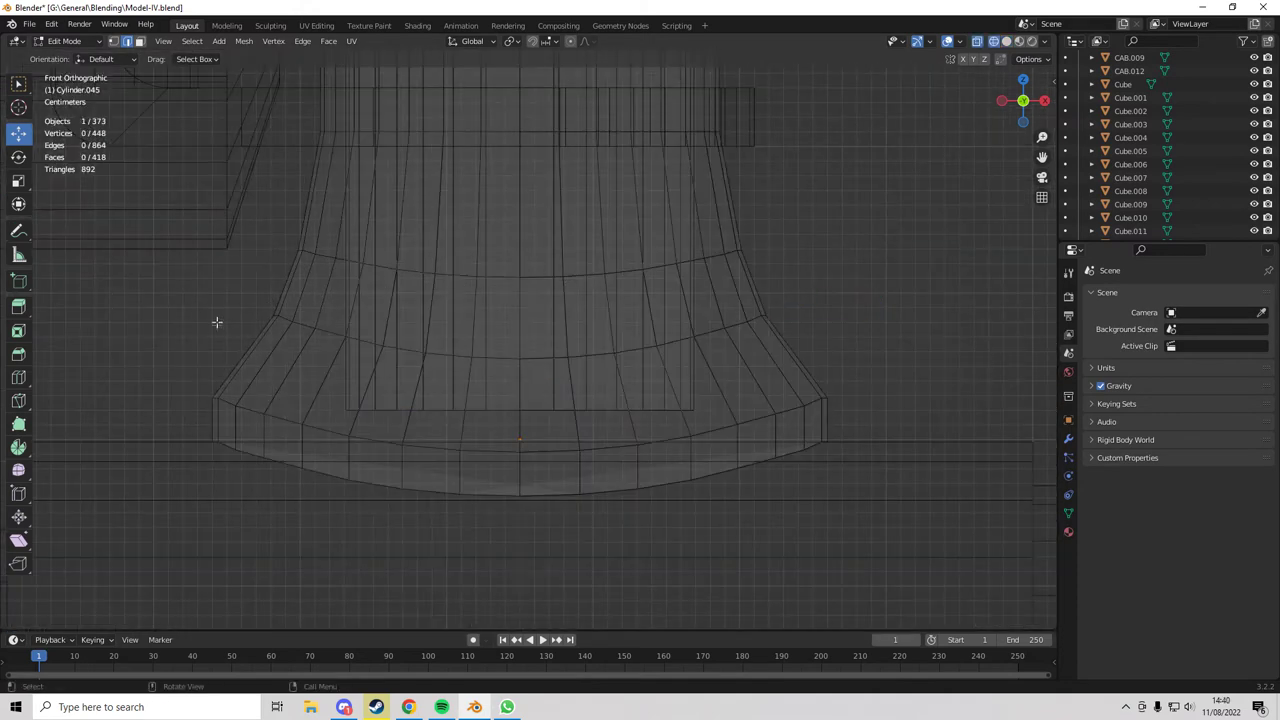
# - Examine the chimney's flared base in solid and wireframe shading from the front, then view the whole chimney in perspective
pyautogui.hotkey('shift', 'z')
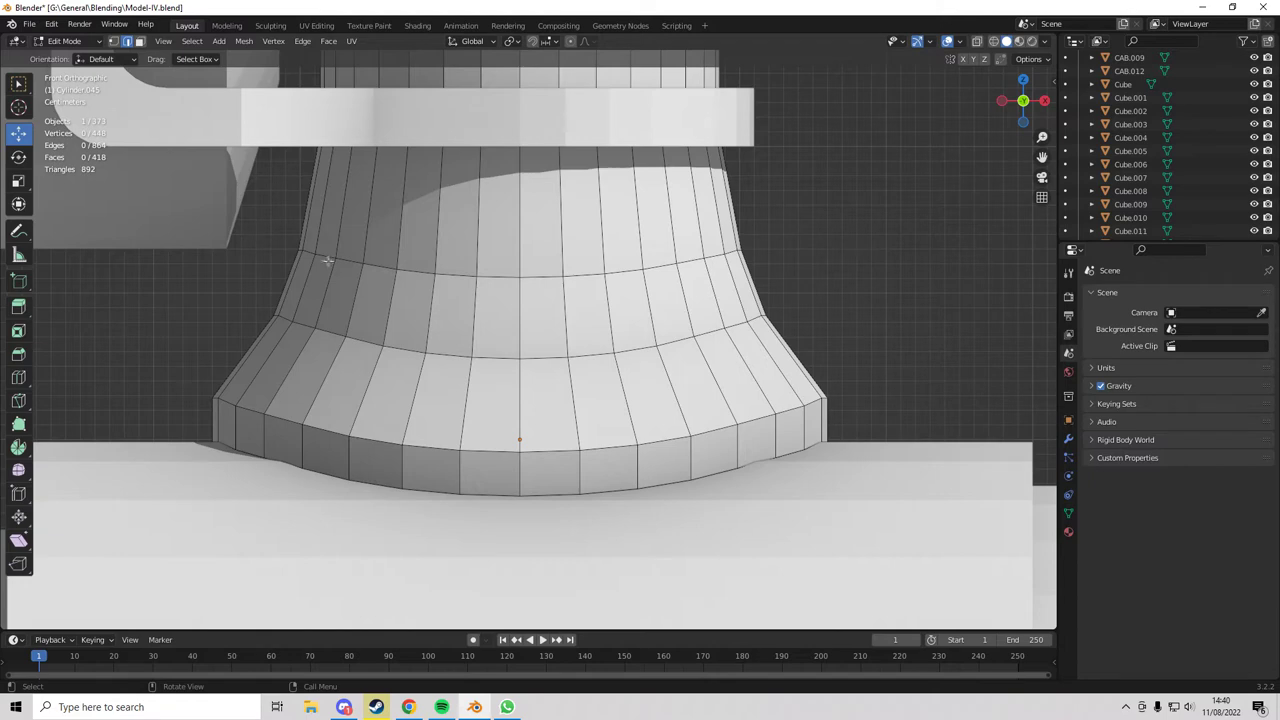
pyautogui.keyDown('shift'); pyautogui.scroll(5, 319, 257); pyautogui.keyUp('shift')
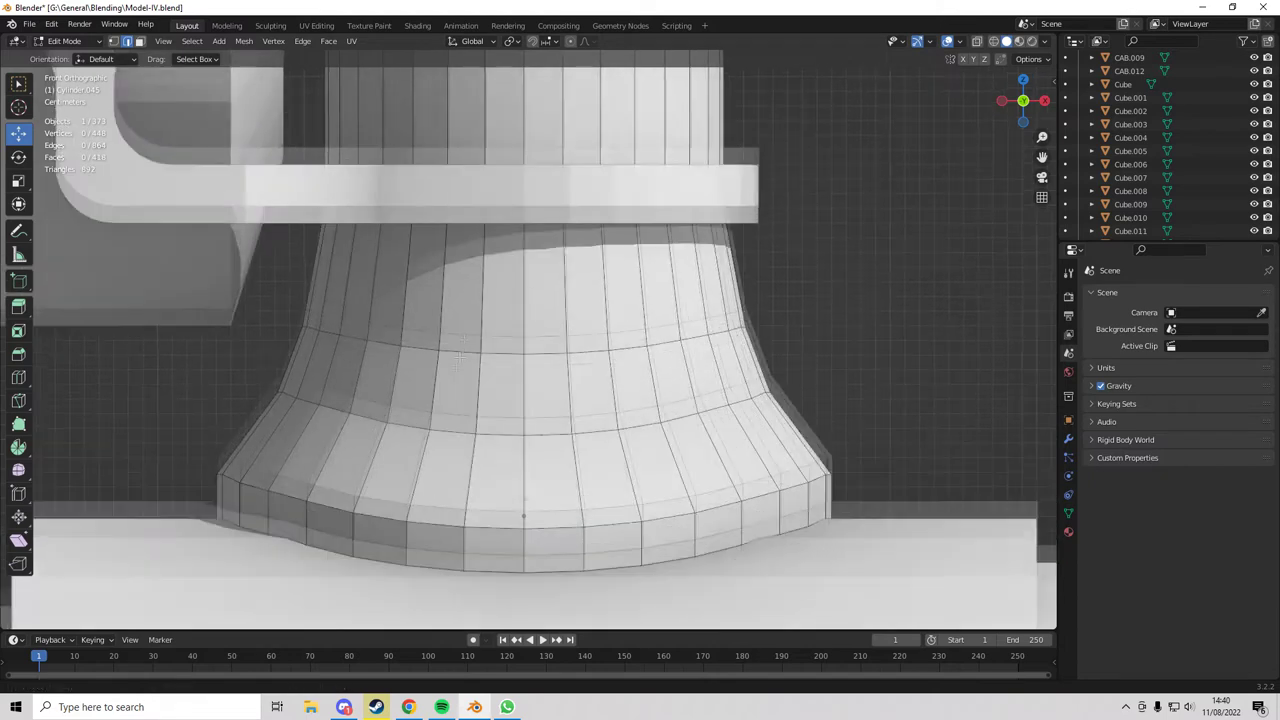
pyautogui.press('z')
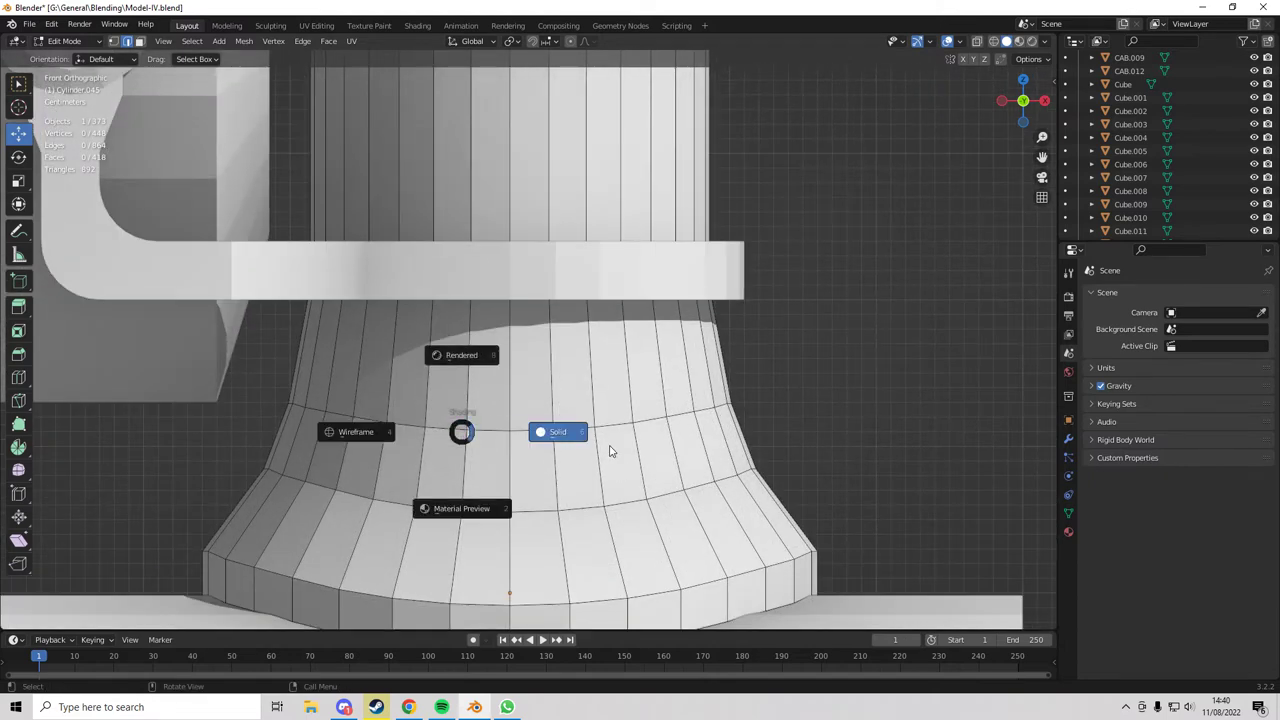
pyautogui.click(608, 392)
pyautogui.hotkey('shift', 'z')
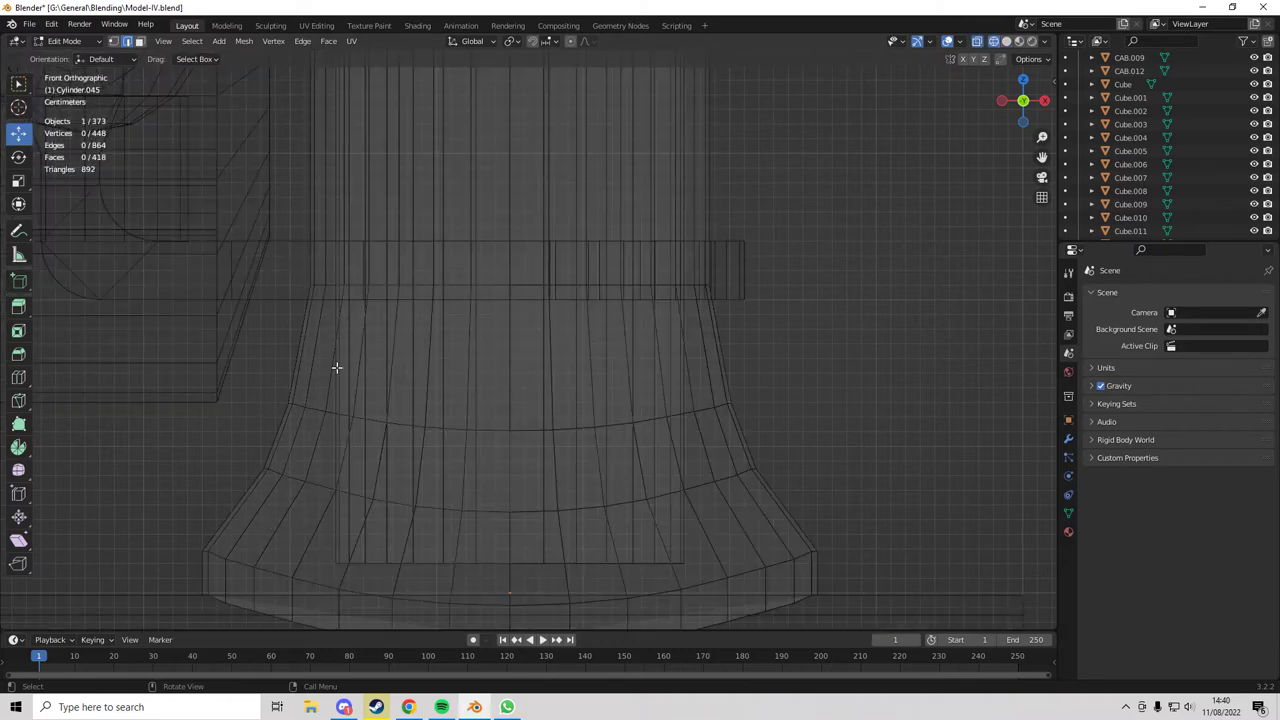
pyautogui.press('z')
pyautogui.click(420, 358)
pyautogui.moveTo(540, 298); pyautogui.dragTo(584, 324, button='middle')
pyautogui.scroll(-11, 584, 324)
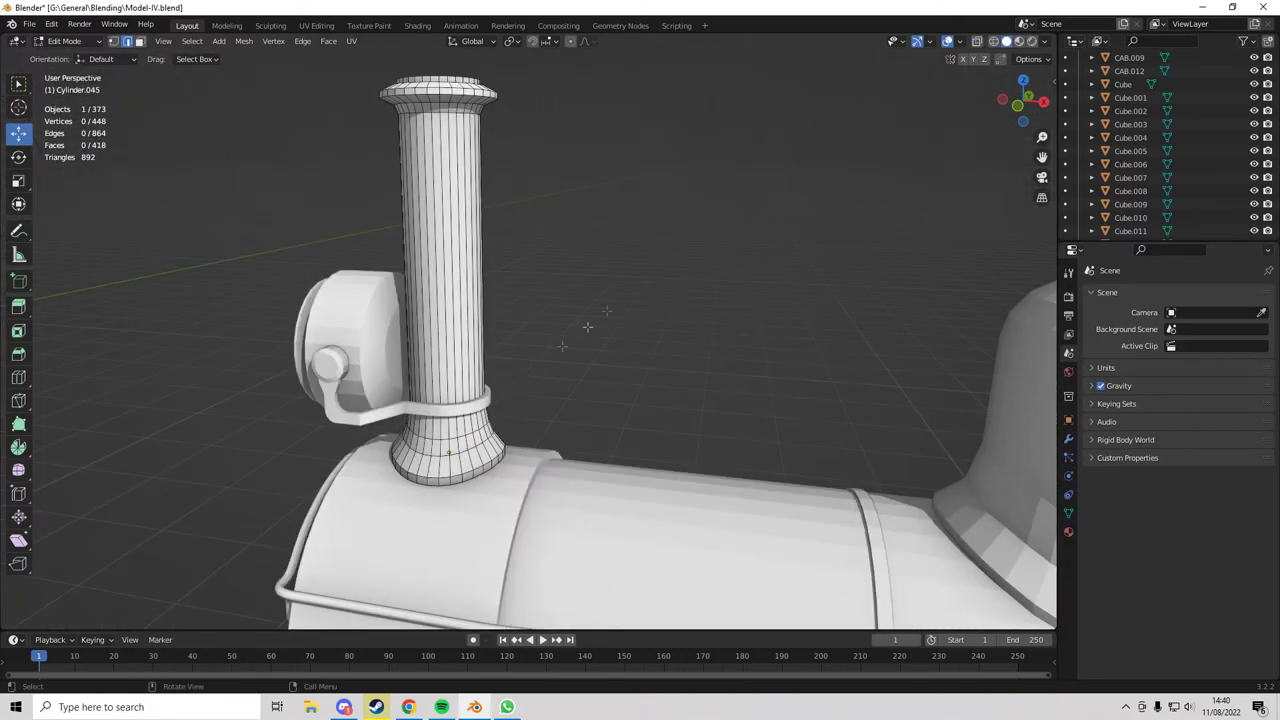
# - Inspect the mesh of the boiler's dome in Edit Mode, then compare it with the chimney's mesh
pyautogui.press('Tab')
pyautogui.click(772, 467)
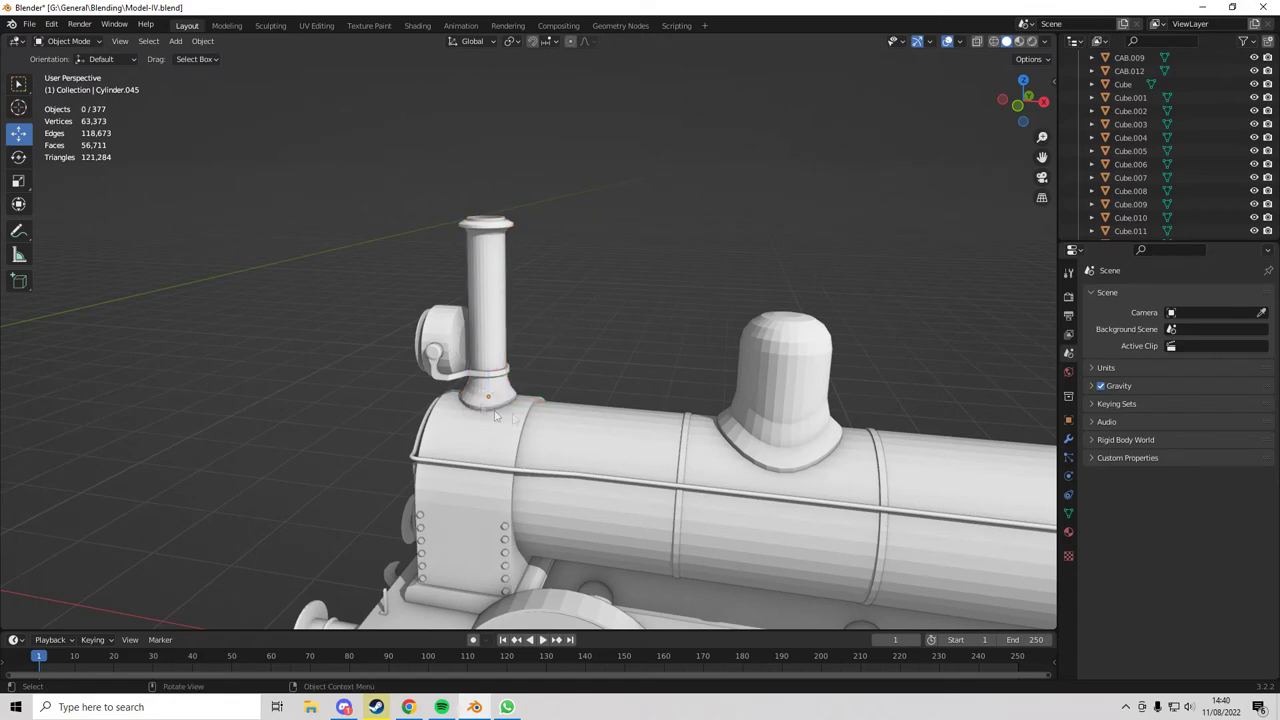
pyautogui.press('KP_Decimal')
pyautogui.press('Tab')
pyautogui.keyDown('shift'); pyautogui.moveTo(797, 506); pyautogui.dragTo(626, 430, button='middle'); pyautogui.keyUp('shift')
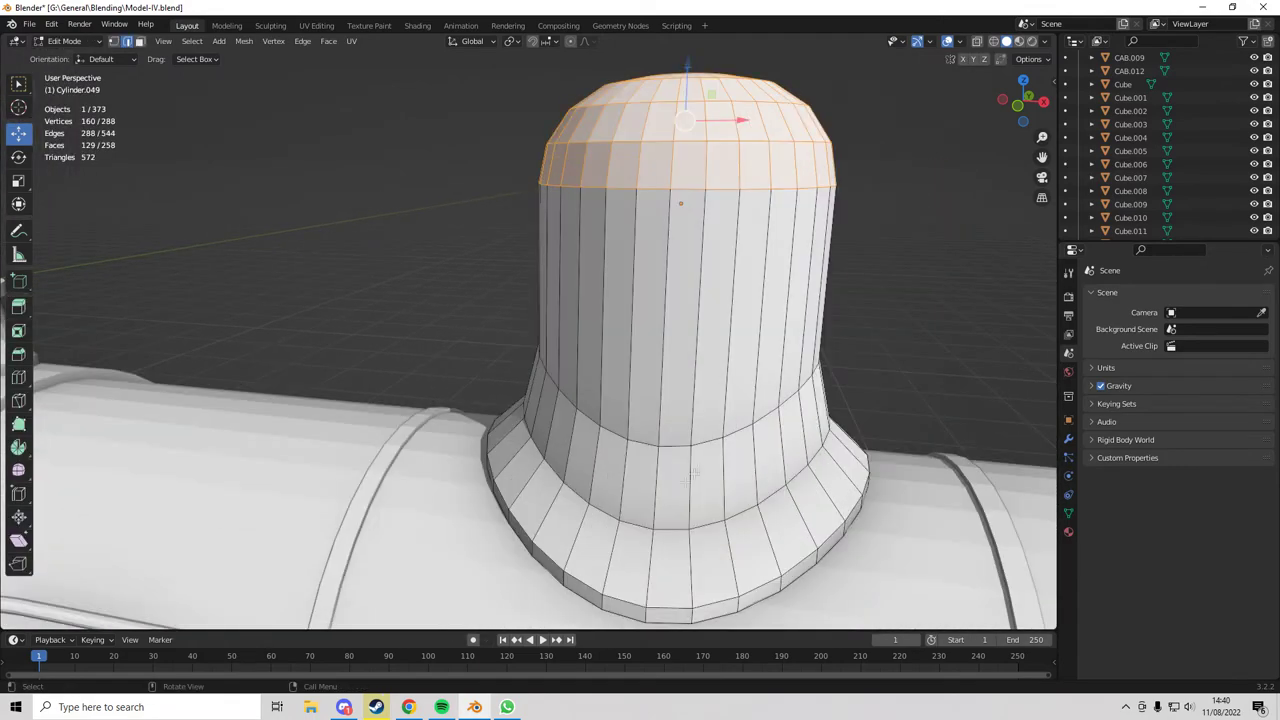
pyautogui.scroll(-4, 621, 491)
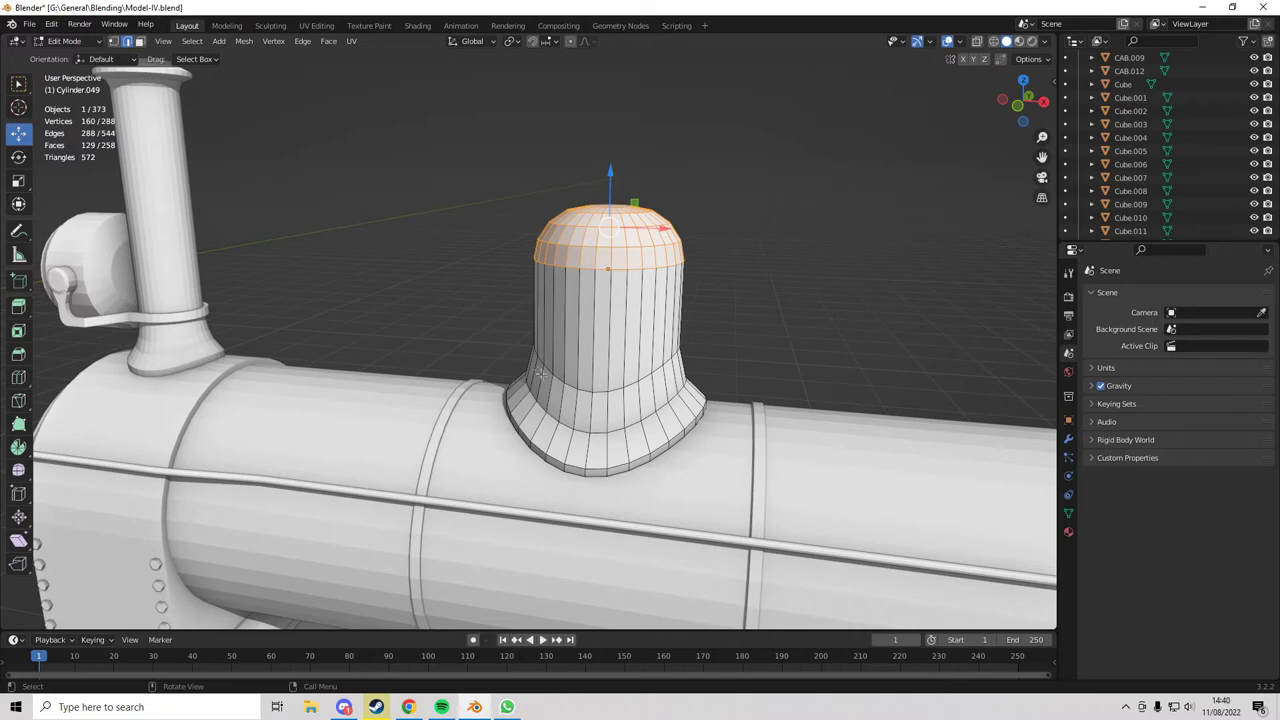
pyautogui.press('Tab')
pyautogui.click(174, 350)
pyautogui.press('Tab')
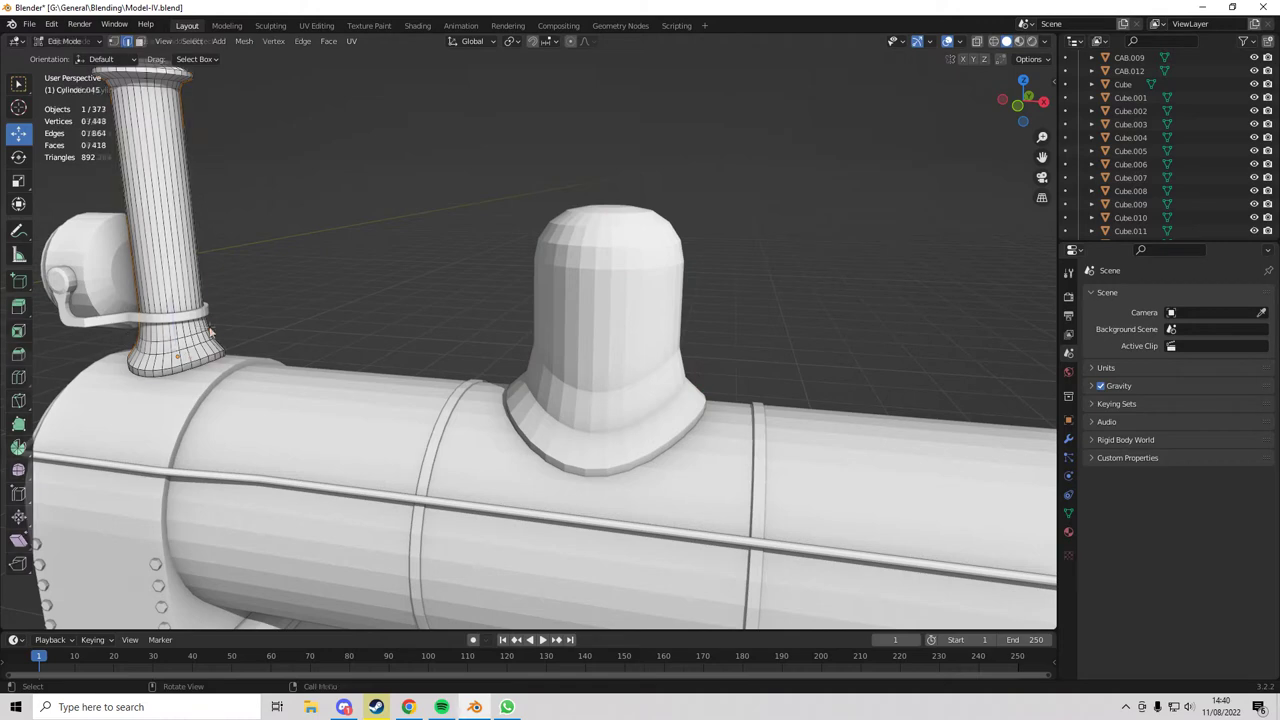
# - Return to Object Mode, deselect everything and save the Model-IV file
pyautogui.press('Tab')
pyautogui.click(298, 320)
pyautogui.scroll(-4, 381, 347)
pyautogui.hotkey('ctrl', 's')
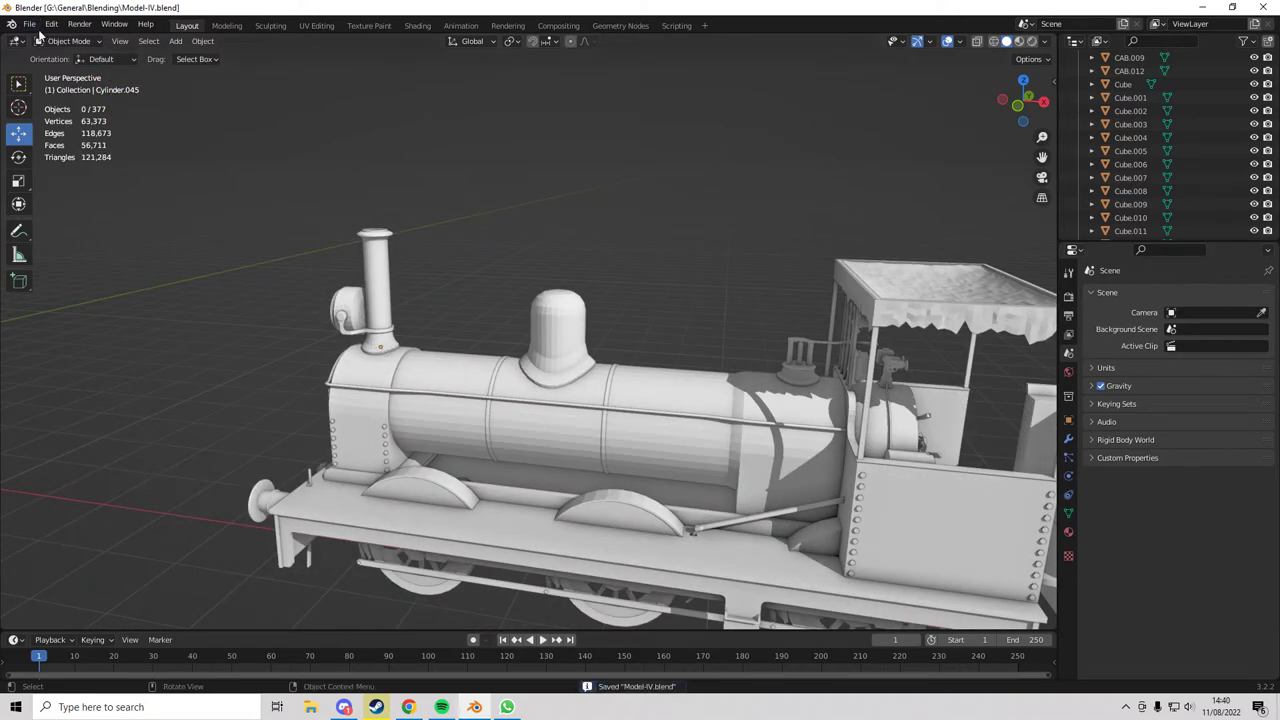
# - Open the recent file Fentiment.blend
pyautogui.click(30, 24)
pyautogui.moveTo(110, 67)
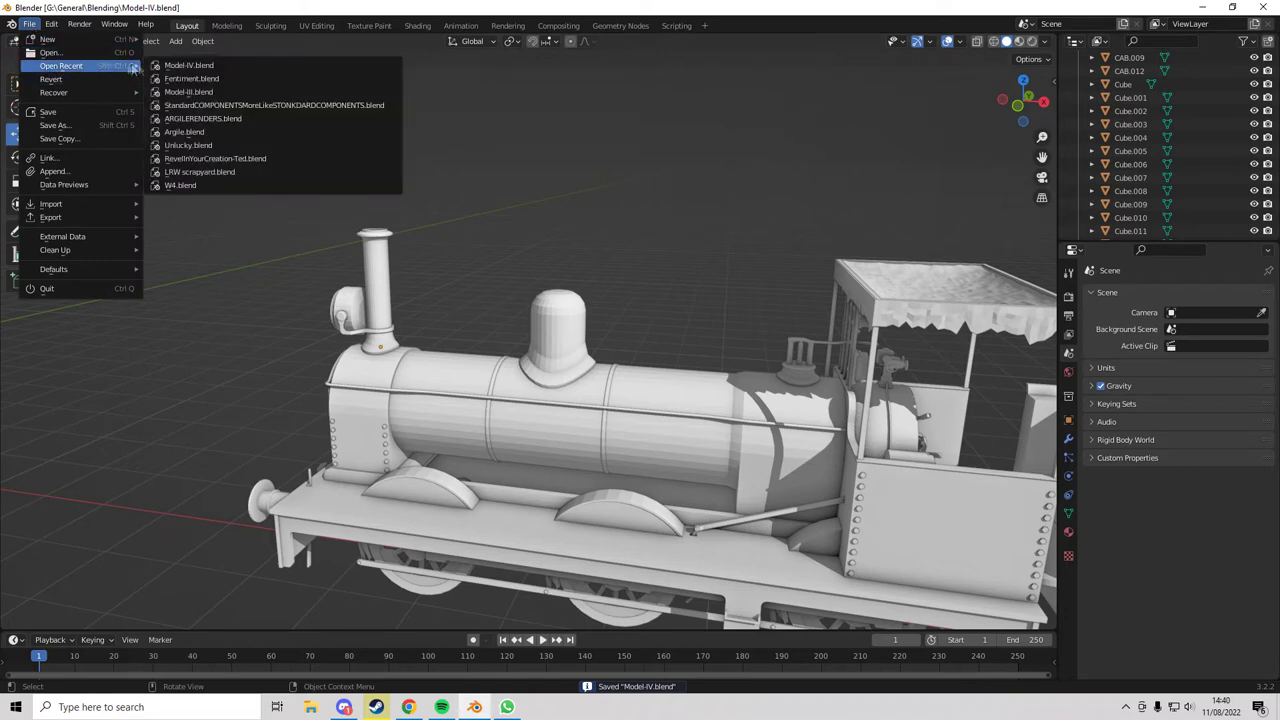
pyautogui.click(212, 78)
# - Open the chimney base on the smokebox in Edit Mode, framing its selected upper face in front wireframe view
pyautogui.click(555, 341)
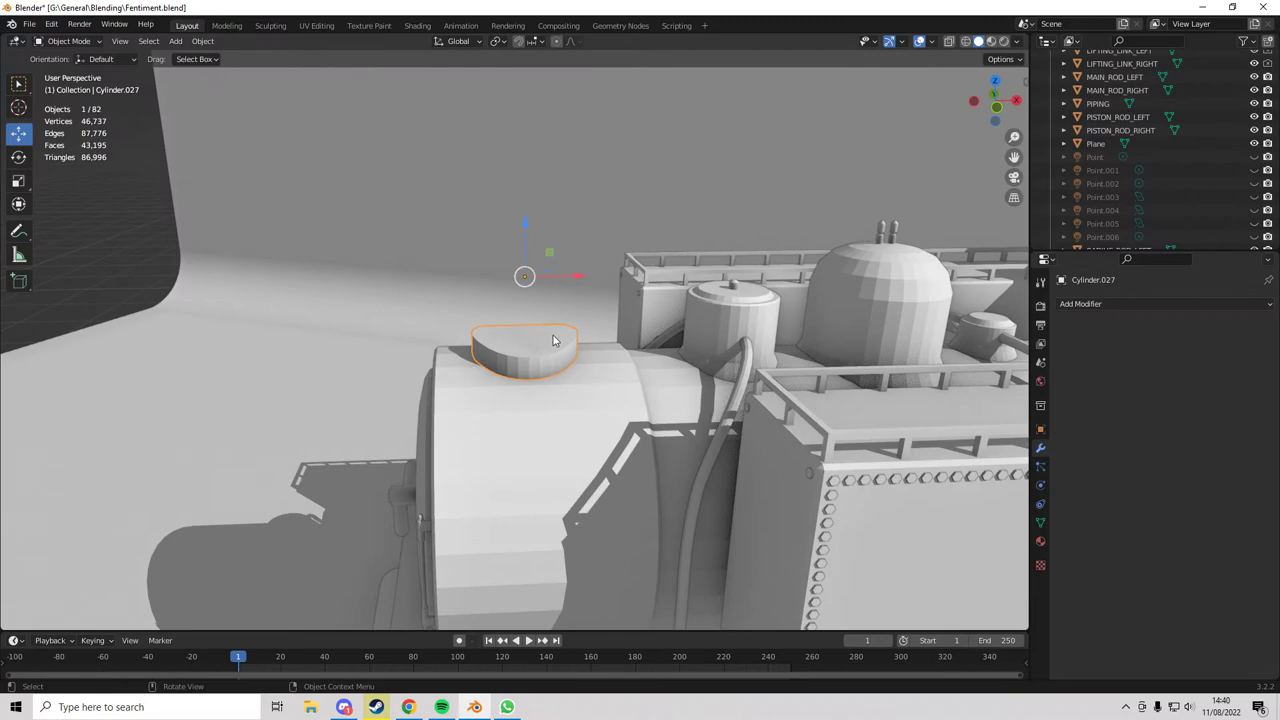
pyautogui.click(996, 114)
pyautogui.press('Tab')
pyautogui.press('z')
pyautogui.click(302, 250)
pyautogui.press('KP_Decimal')
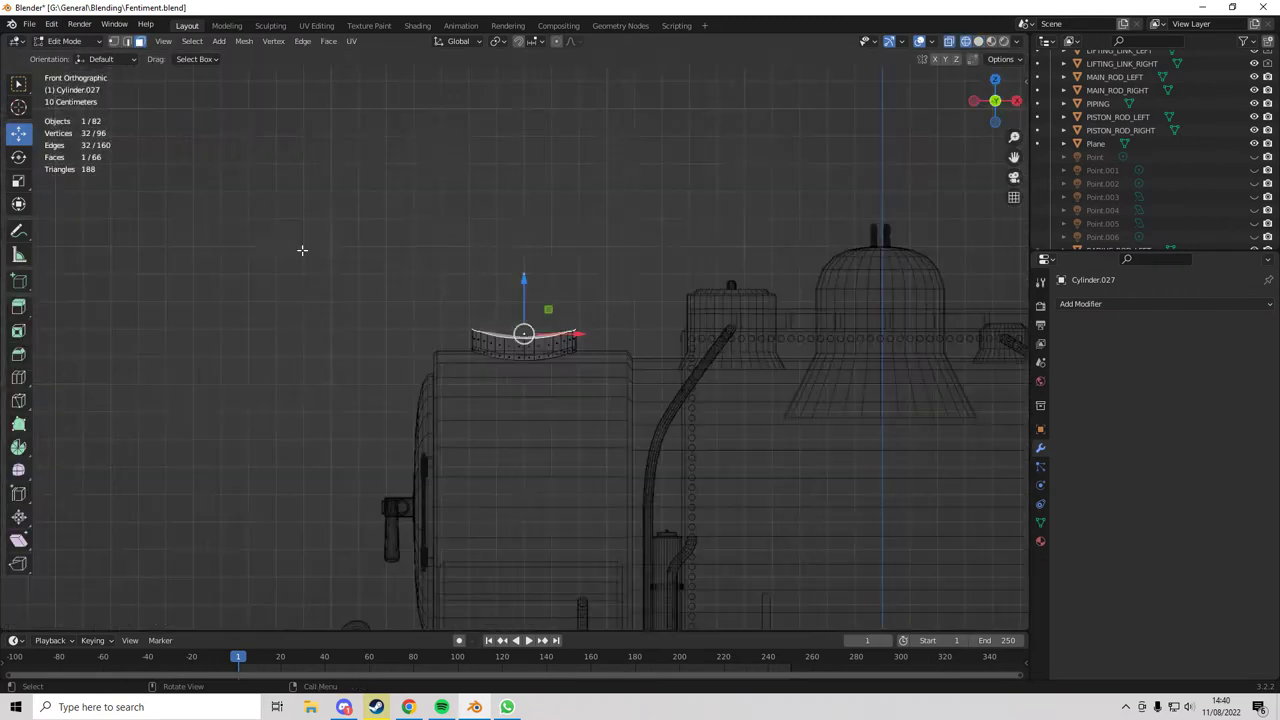
pyautogui.scroll(4, 420, 260)
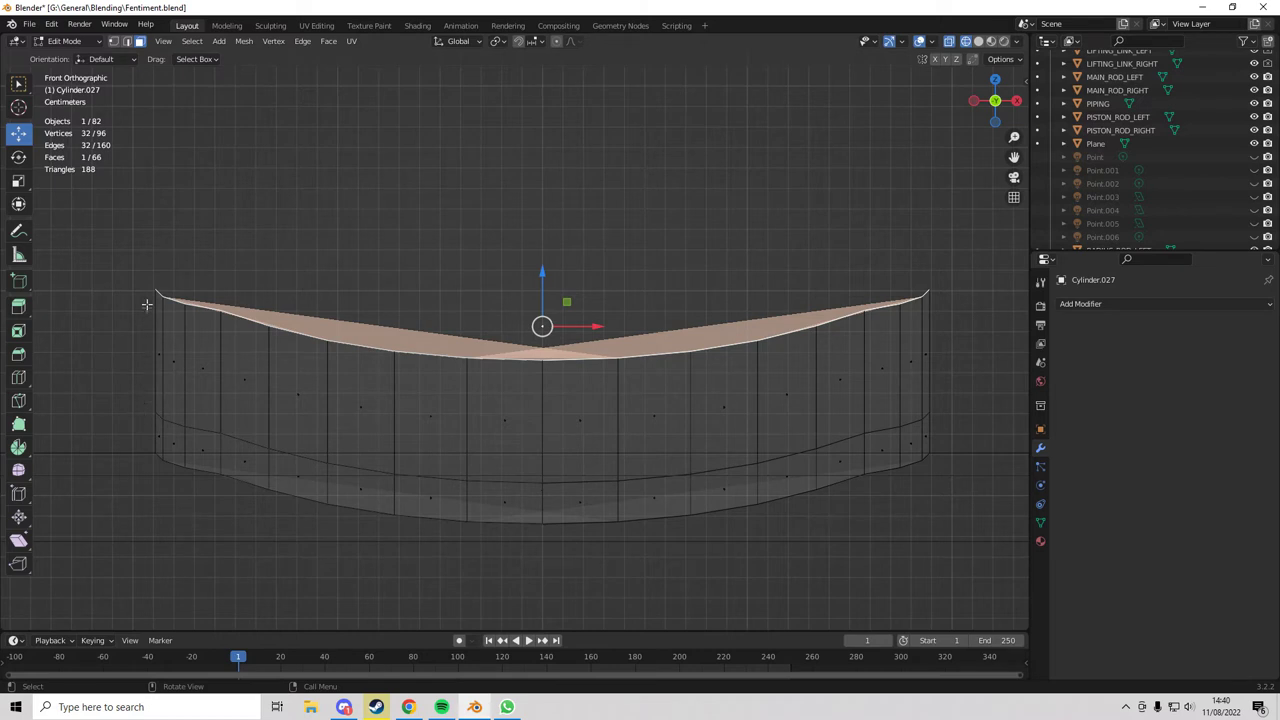
# - Scale the chimney base's upper face uniformly to 0.7 to form the flare
pyautogui.scroll(-5, 637, 377)
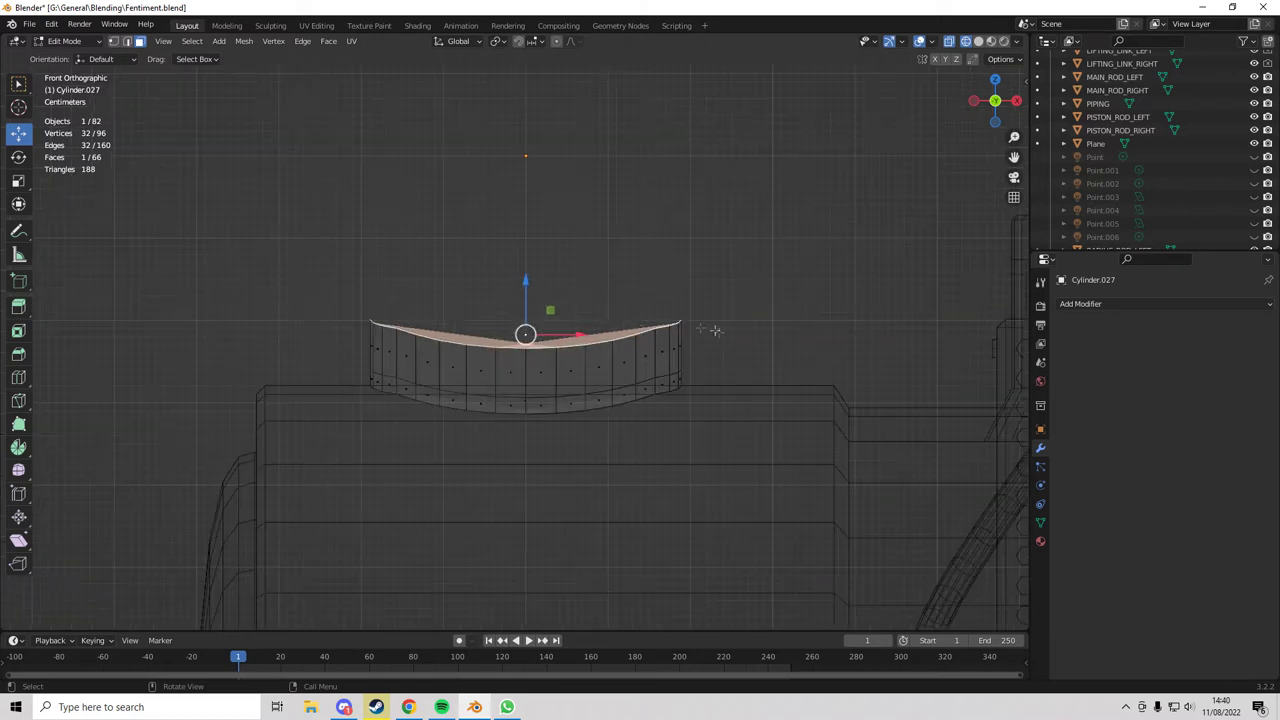
pyautogui.keyDown('shift'); pyautogui.moveTo(637, 360); pyautogui.dragTo(599, 374, button='middle'); pyautogui.keyUp('shift')
pyautogui.scroll(2, 598, 373)
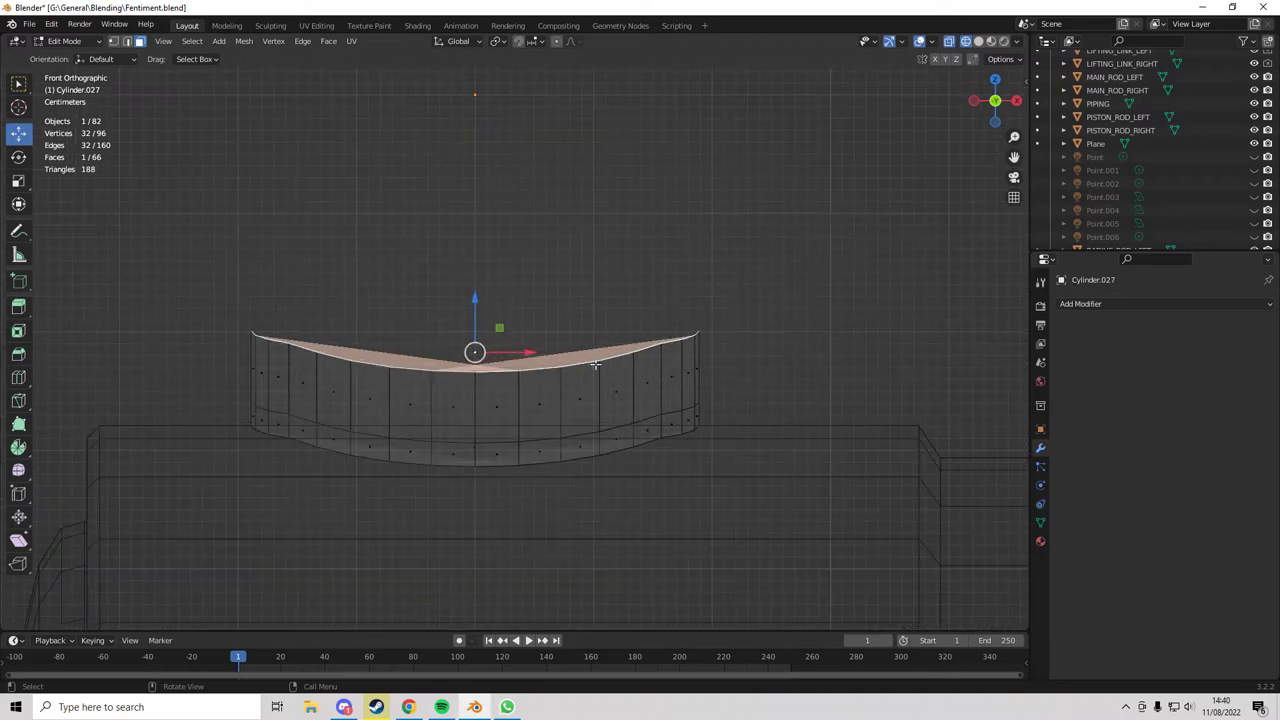
pyautogui.press('s')
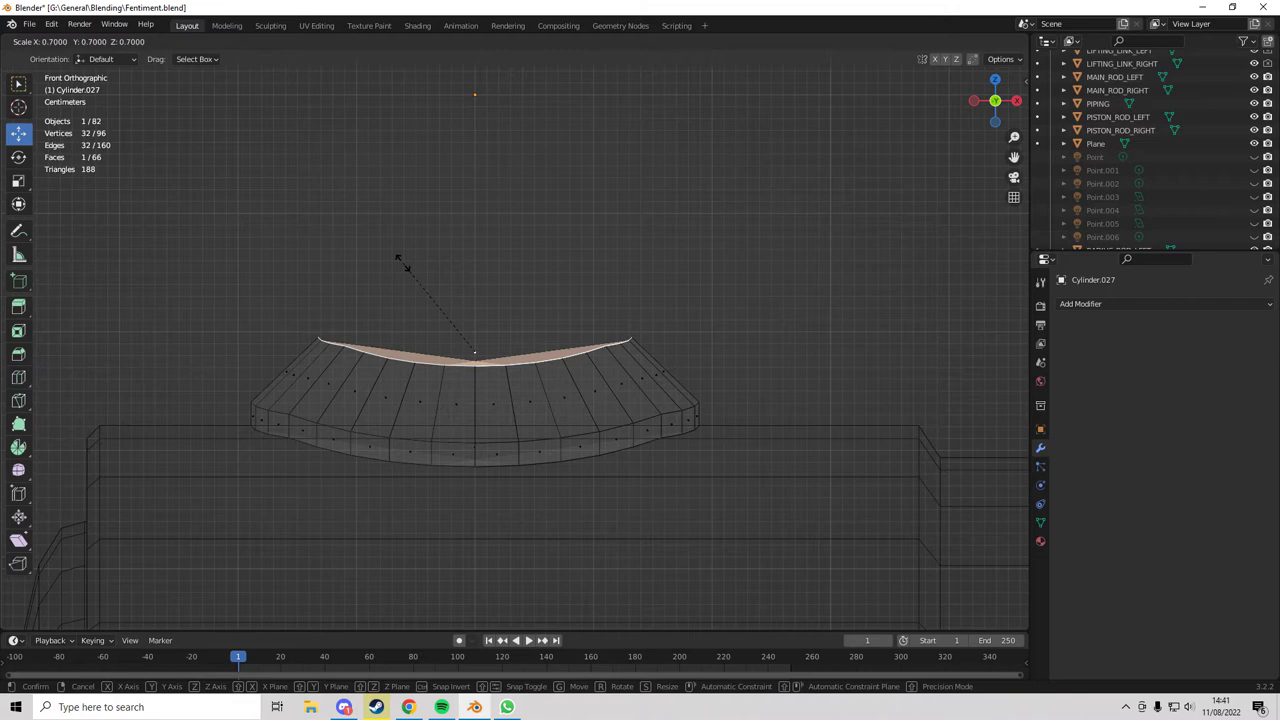
pyautogui.click(402, 262)
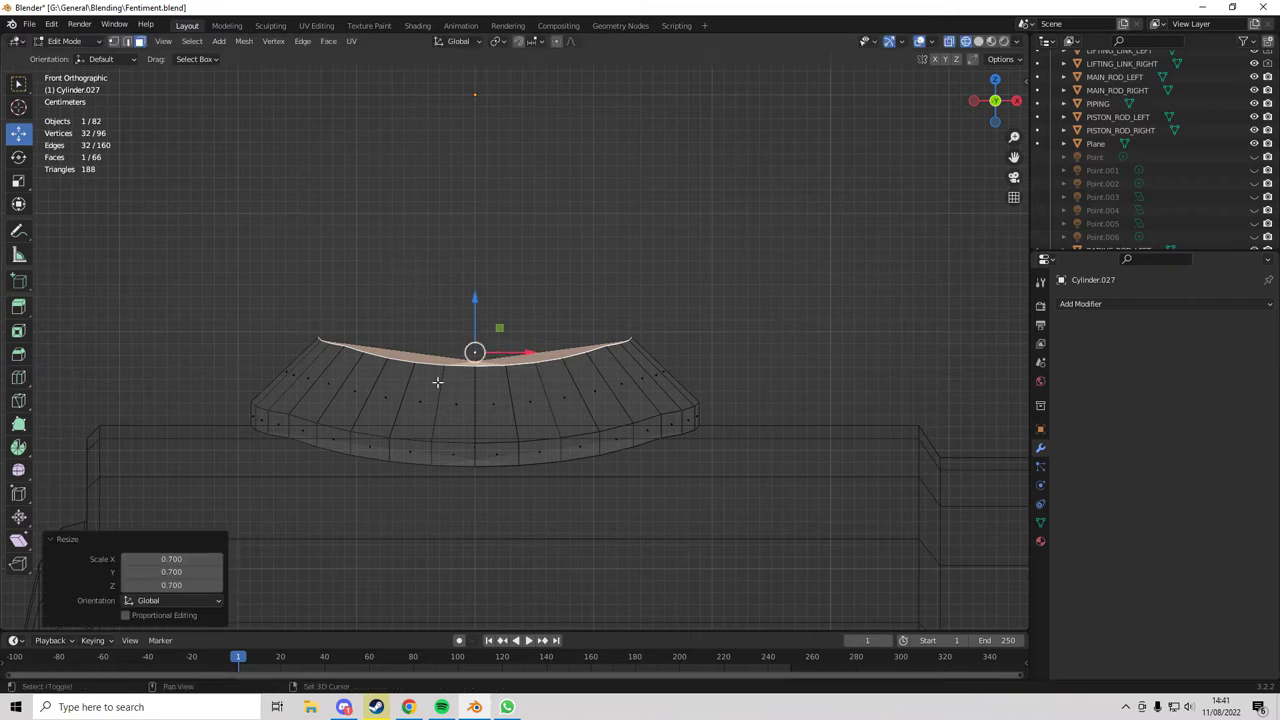
# - Extrude the flare's upper face 0.05 m upward and scale it uniformly to 0.9
pyautogui.keyDown('shift'); pyautogui.moveTo(438, 382); pyautogui.dragTo(463, 451); pyautogui.keyUp('shift')
pyautogui.press('e')
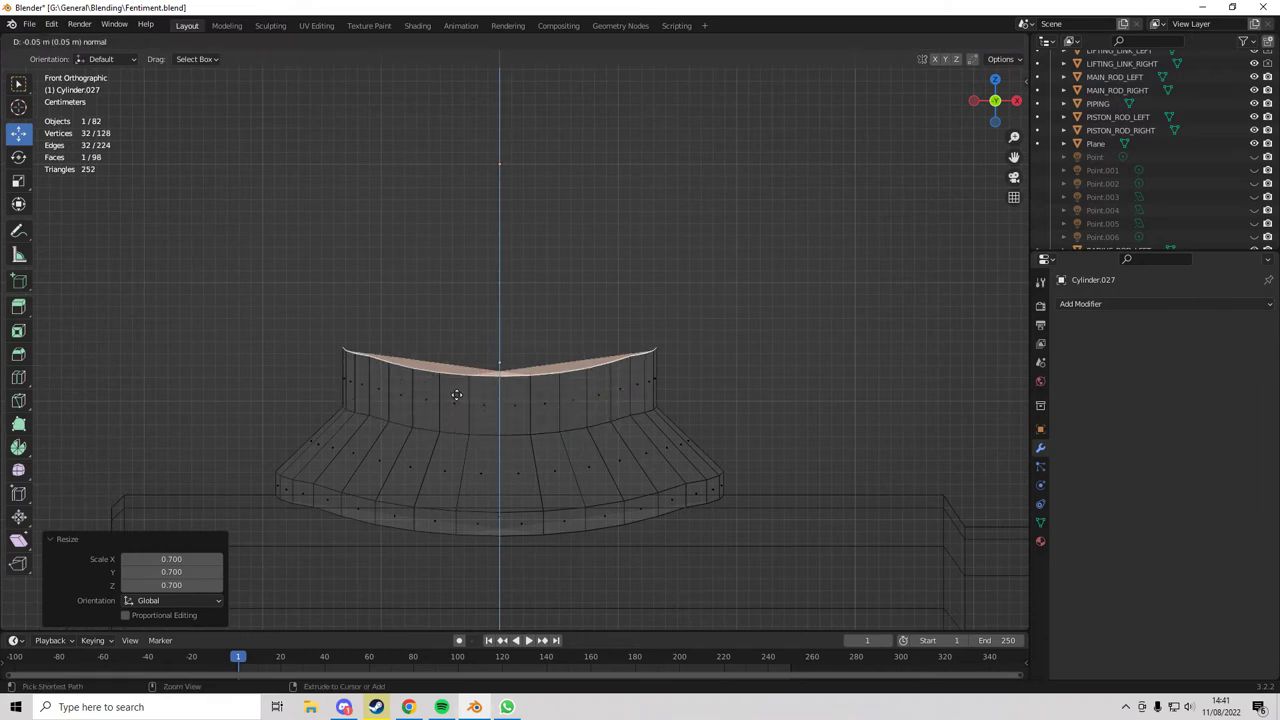
pyautogui.click(456, 395)
pyautogui.press('s')
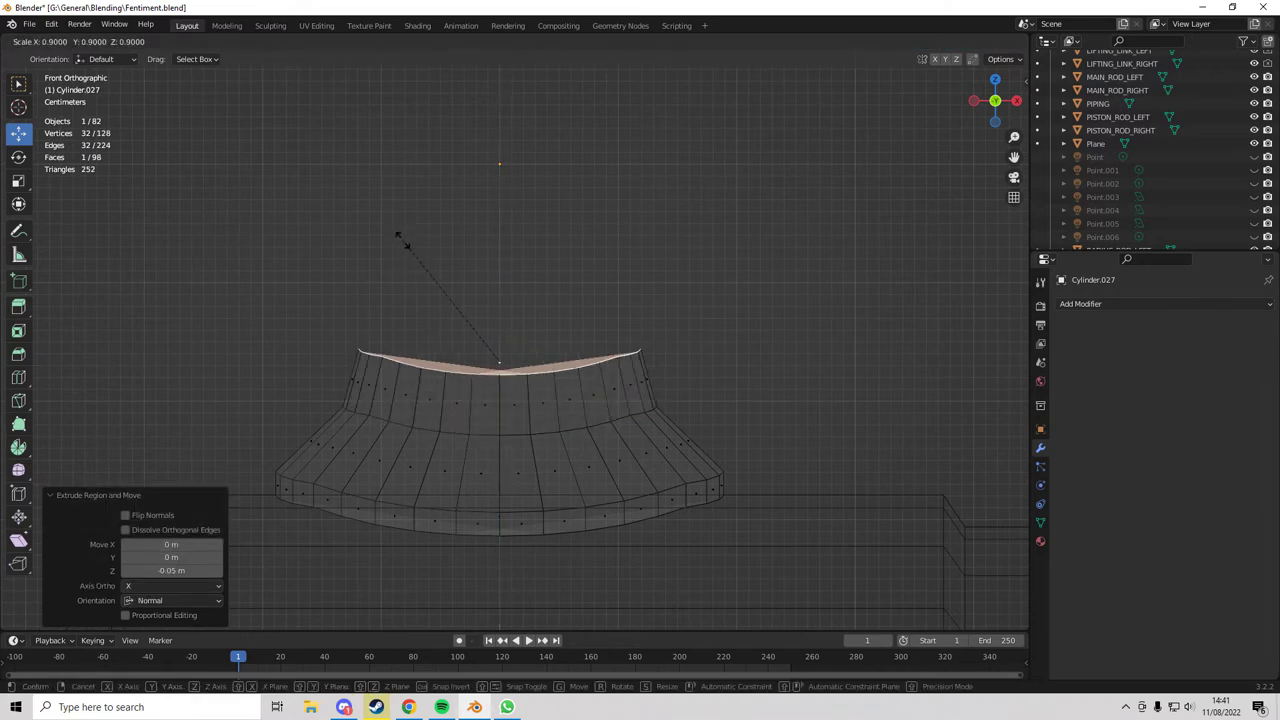
pyautogui.click(402, 239)
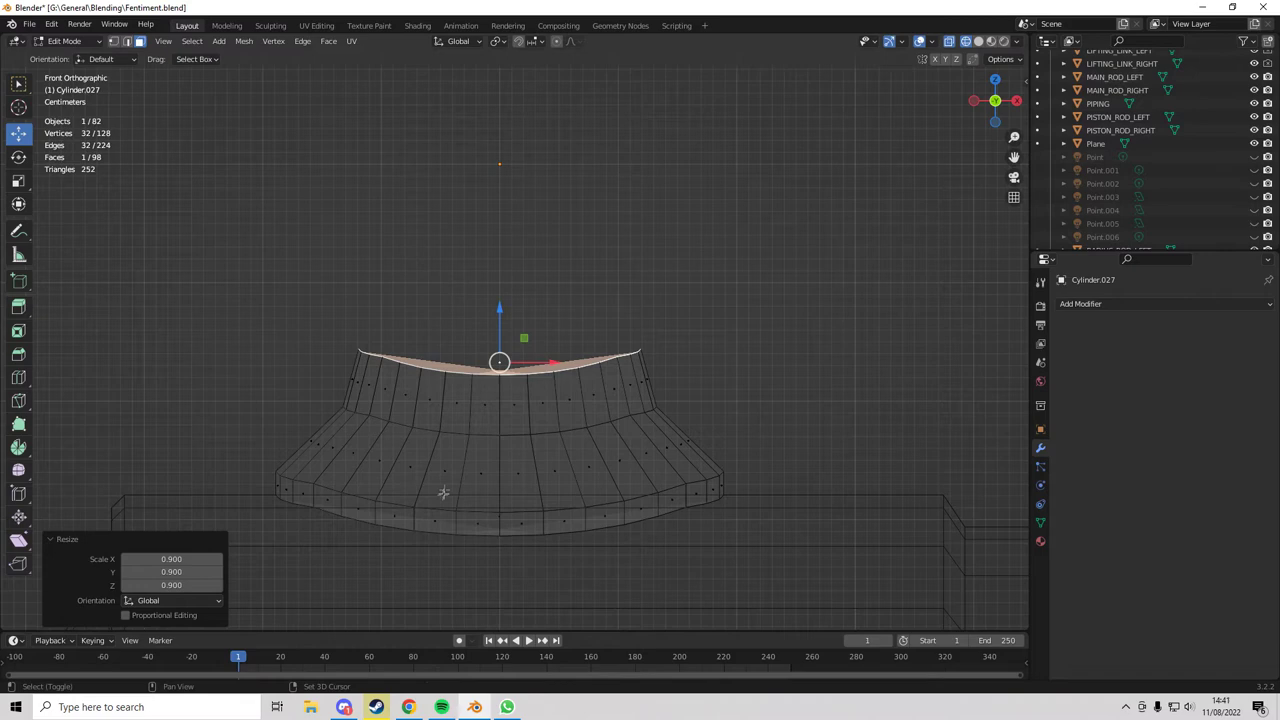
# - Examine the curvature of the flare's upper rim up close from the front and in perspective
pyautogui.scroll(4, 349, 371)
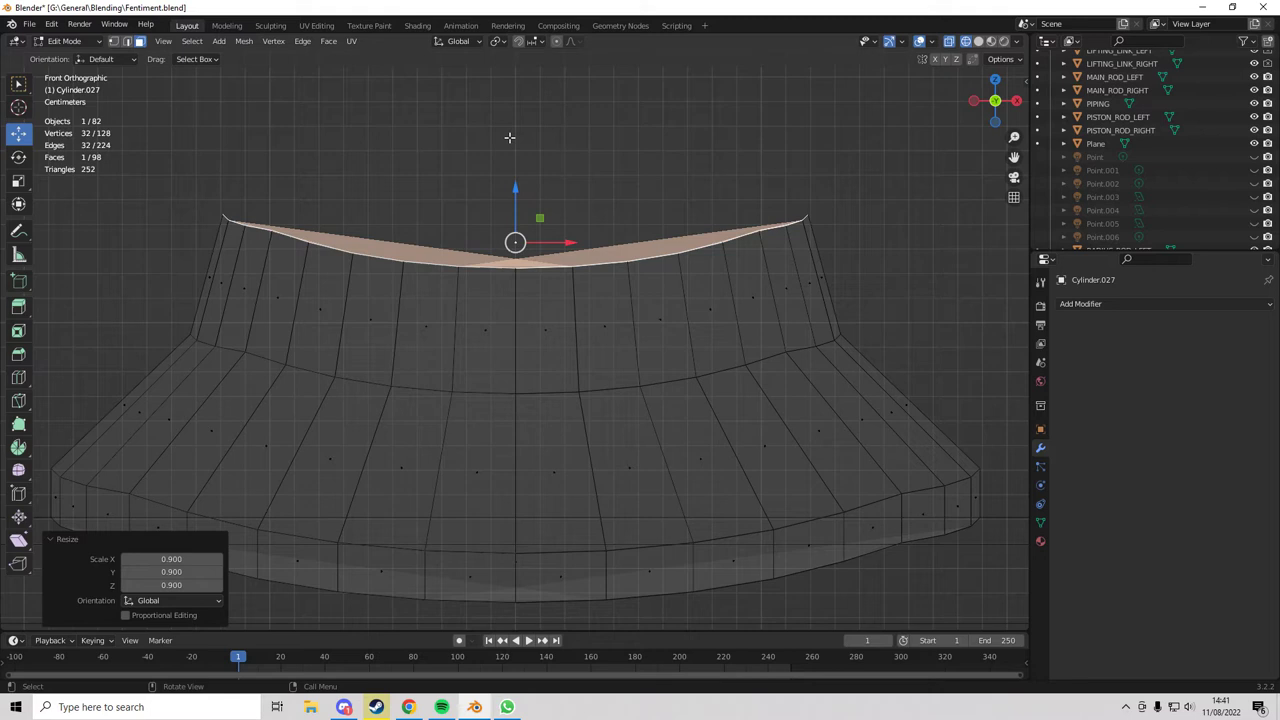
pyautogui.keyDown('shift'); pyautogui.moveTo(514, 174); pyautogui.dragTo(536, 259, button='middle'); pyautogui.keyUp('shift')
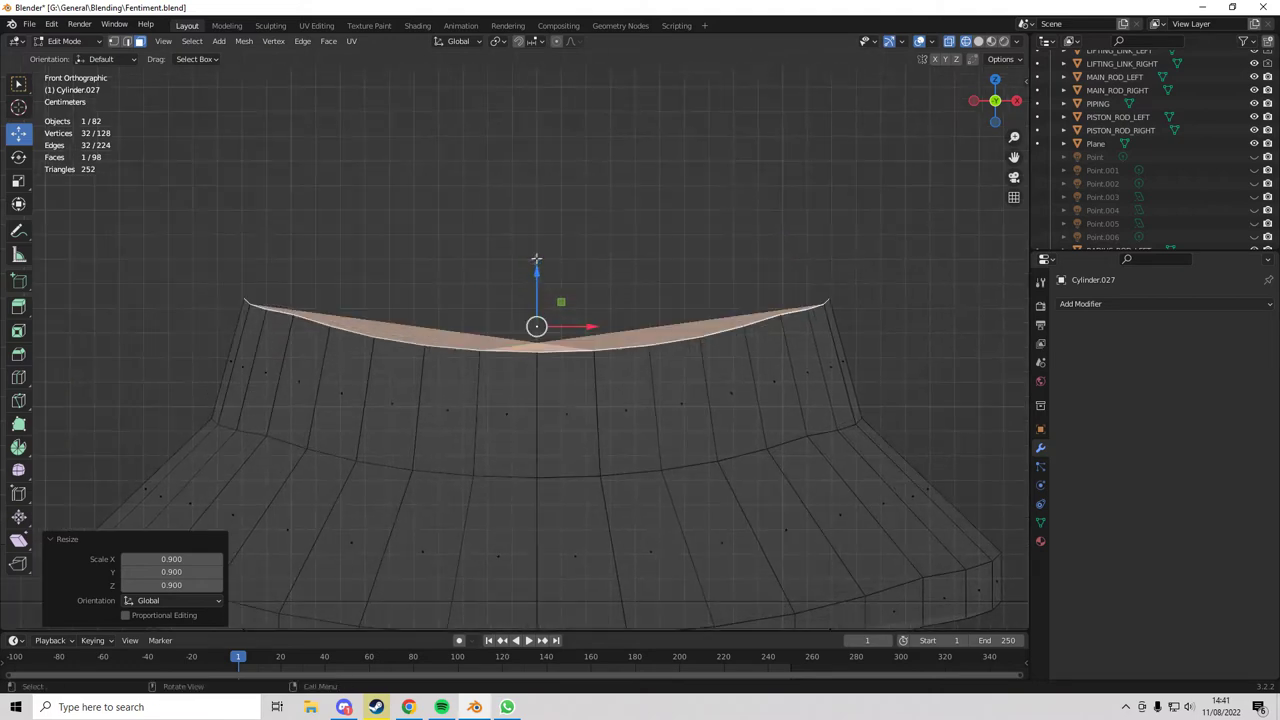
pyautogui.scroll(4, 492, 272)
pyautogui.scroll(-1, 160, 242)
pyautogui.keyDown('shift'); pyautogui.moveTo(188, 254); pyautogui.dragTo(408, 271, button='middle'); pyautogui.keyUp('shift')
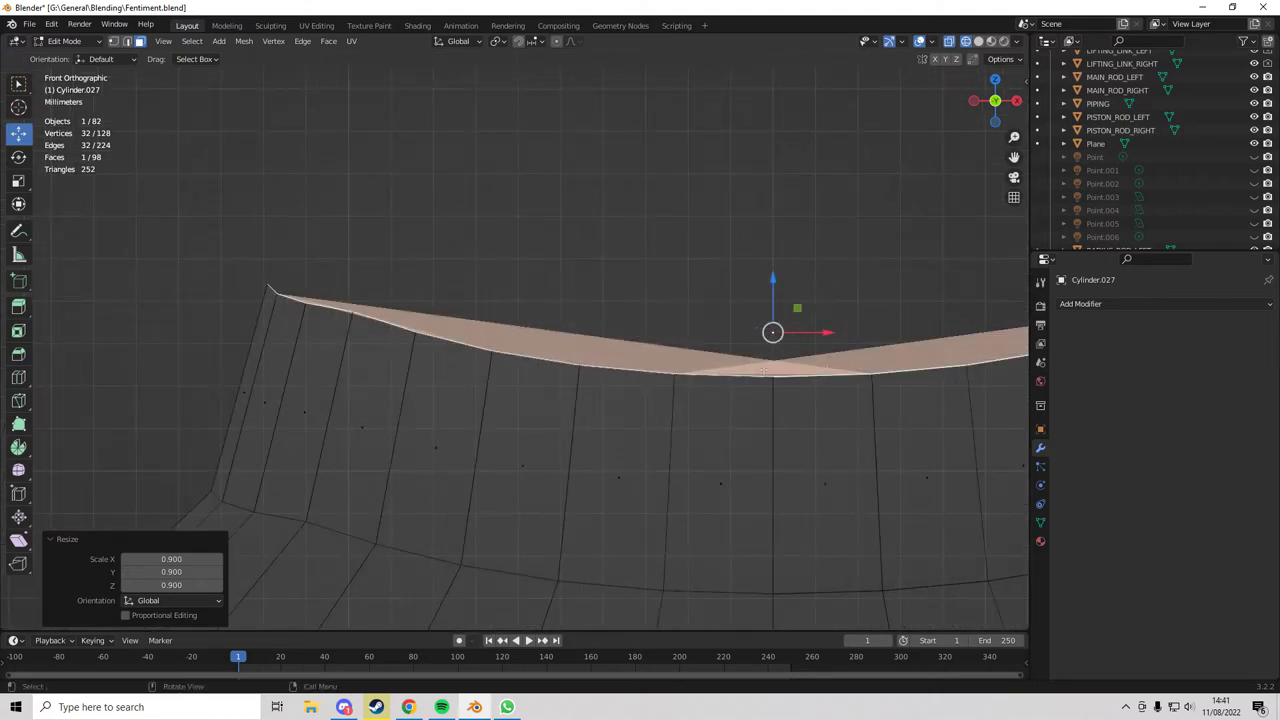
pyautogui.keyDown('shift'); pyautogui.moveTo(862, 373); pyautogui.dragTo(502, 377, button='middle'); pyautogui.keyUp('shift')
pyautogui.moveTo(554, 308); pyautogui.dragTo(647, 335, button='middle')
pyautogui.scroll(-3, 738, 300)
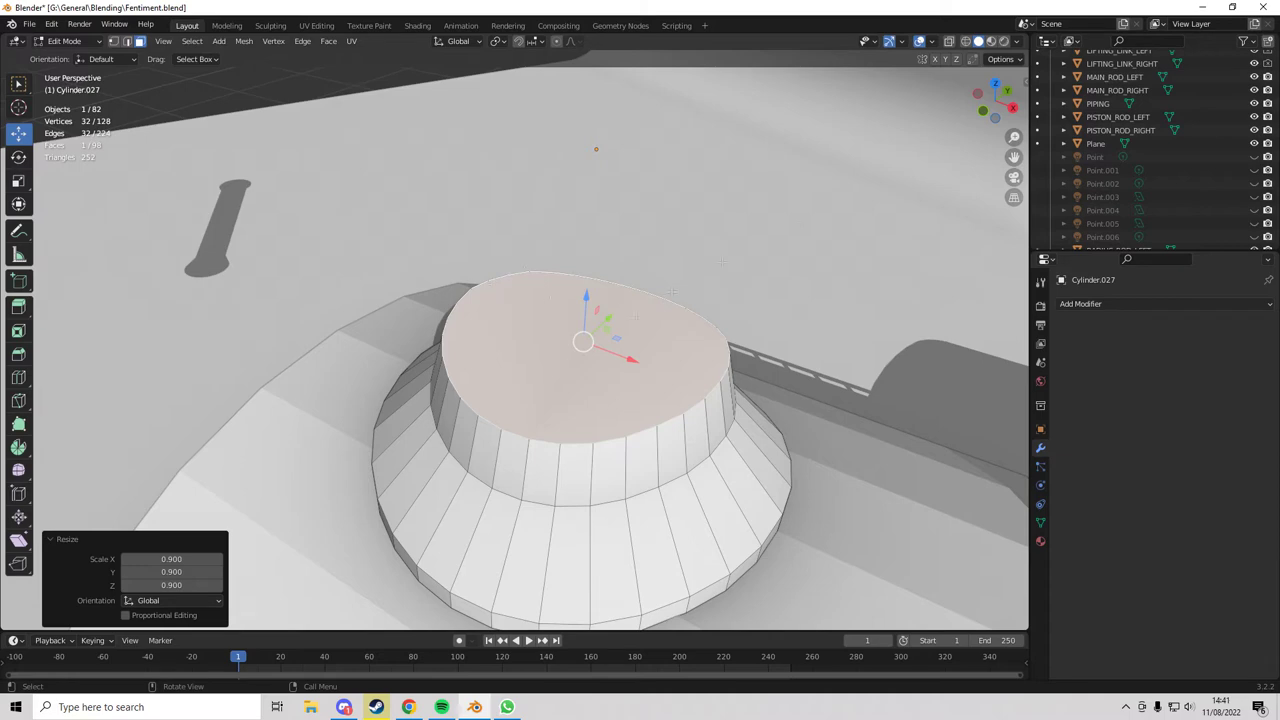
# - Flatten the flare's upper face by scaling it to 0.7 along the Z axis in front wireframe view
pyautogui.click(983, 111)
pyautogui.scroll(5, 675, 290)
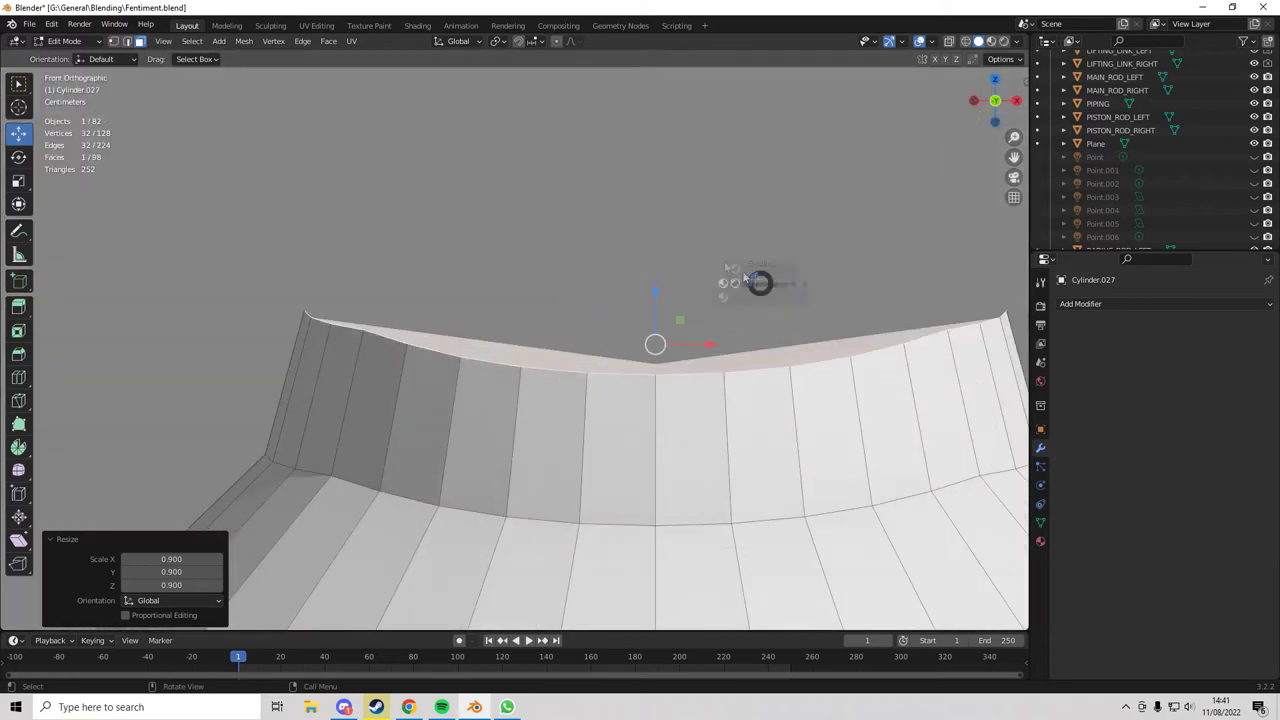
pyautogui.hotkey('shift', 'z')
pyautogui.keyDown('shift'); pyautogui.moveTo(731, 337); pyautogui.dragTo(662, 340, button='middle'); pyautogui.keyUp('shift')
pyautogui.press('s')
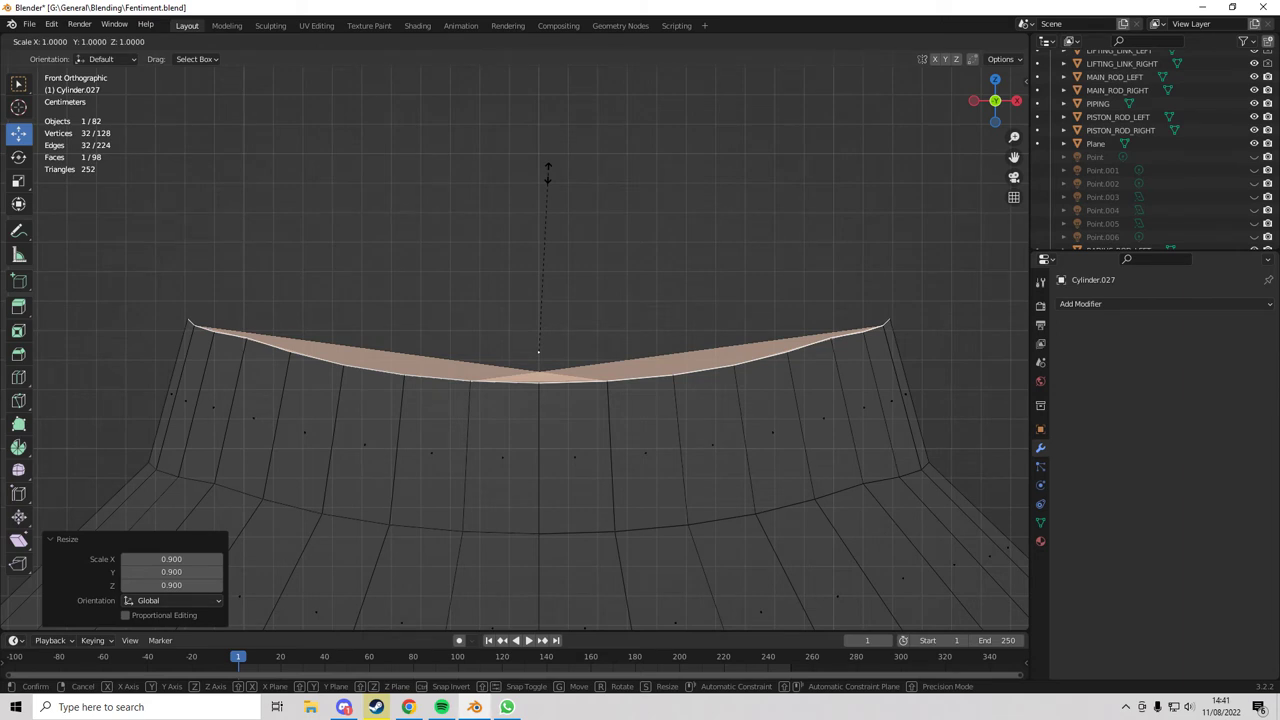
pyautogui.press('Escape')
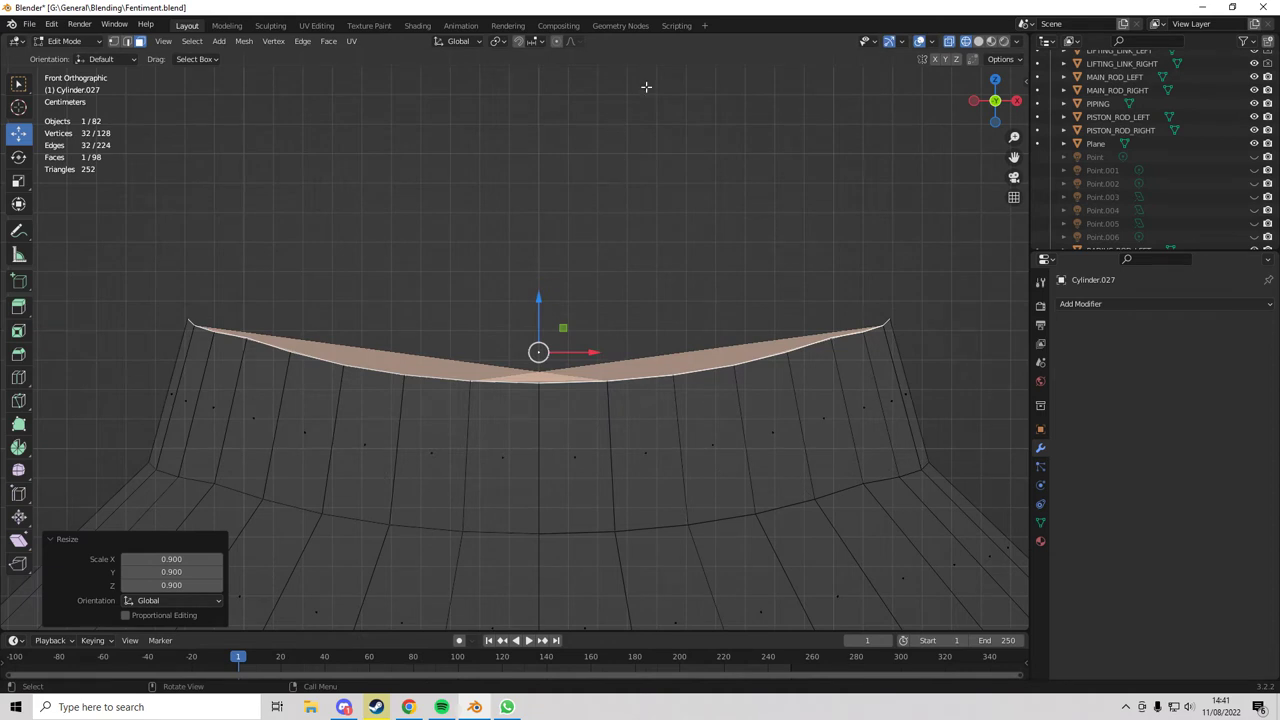
pyautogui.press('s')
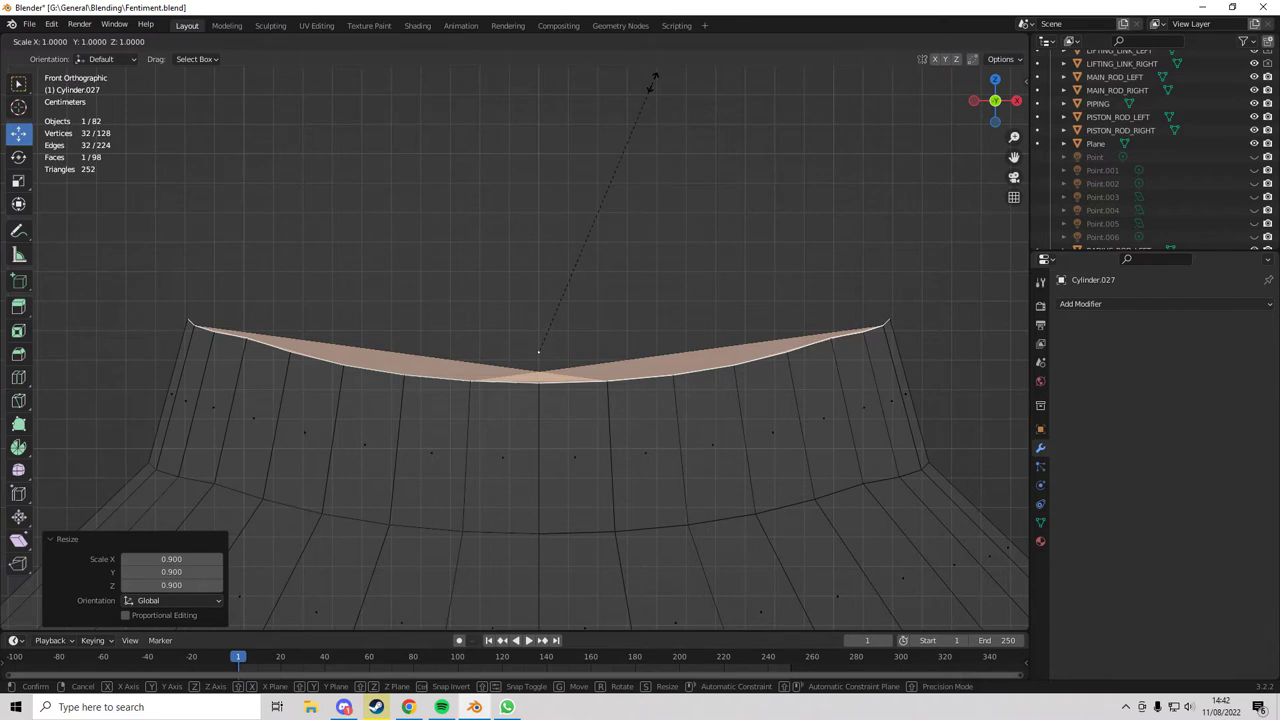
pyautogui.press('z')
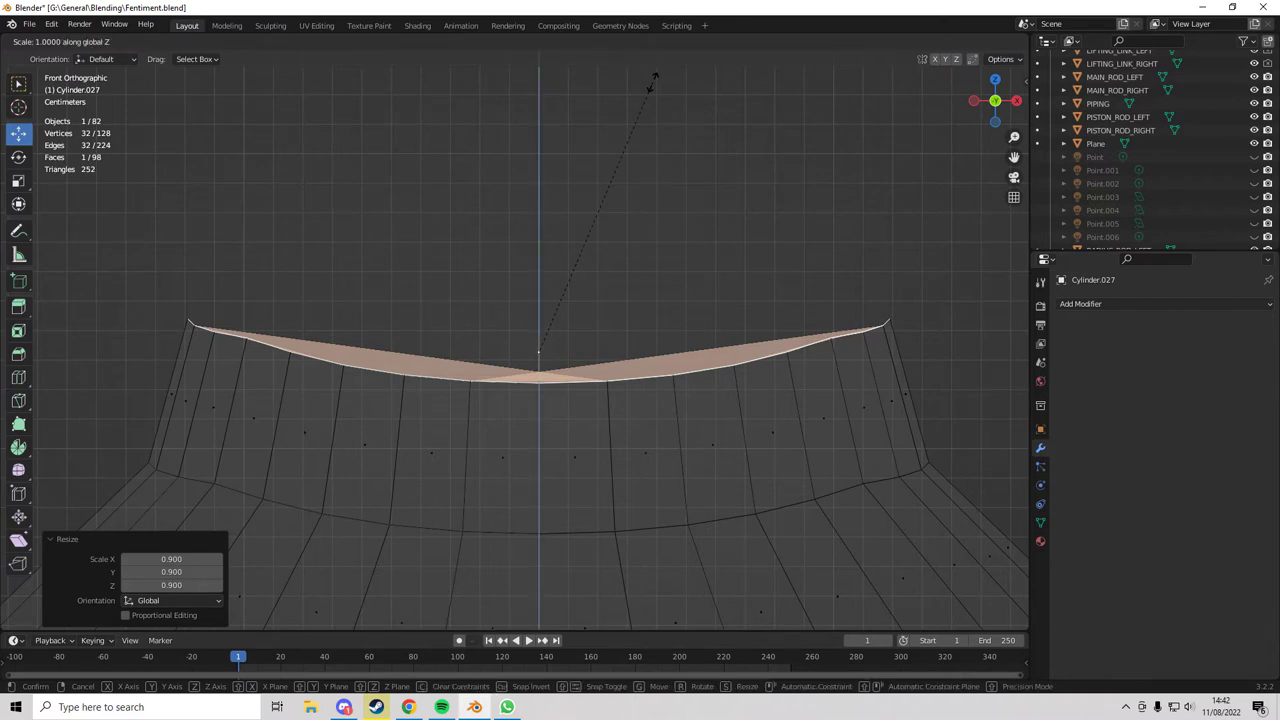
pyautogui.click(598, 150)
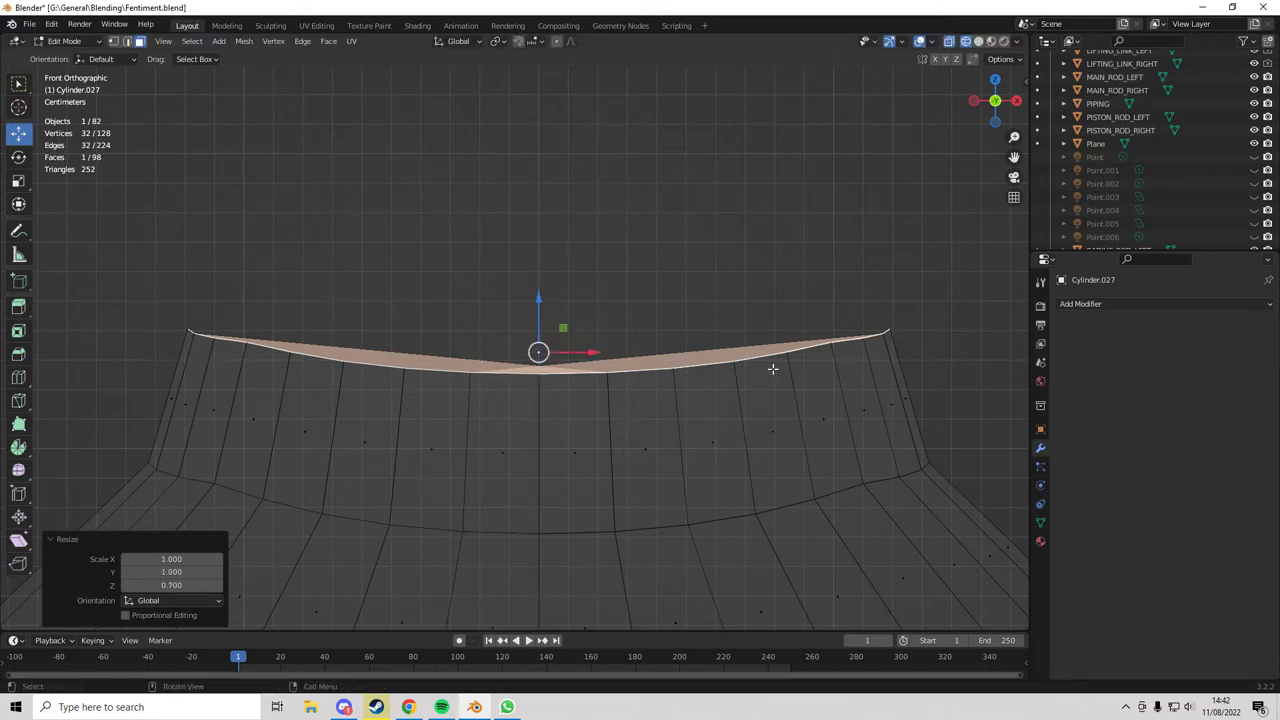
# - Extrude the chimney's flattened upper face another 0.07 m upward
pyautogui.scroll(-5, 636, 372)
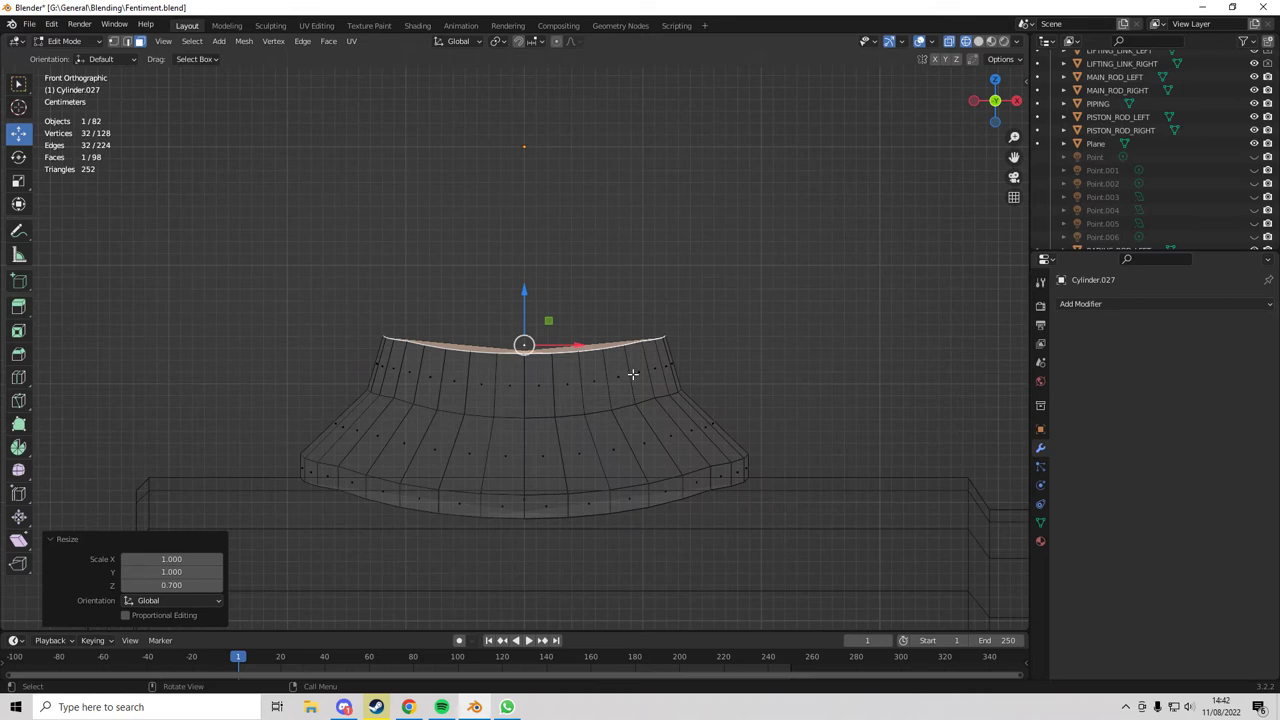
pyautogui.scroll(2, 477, 457)
pyautogui.scroll(-6, 477, 443)
pyautogui.scroll(5, 477, 443)
pyautogui.press('e')
pyautogui.click(499, 404)
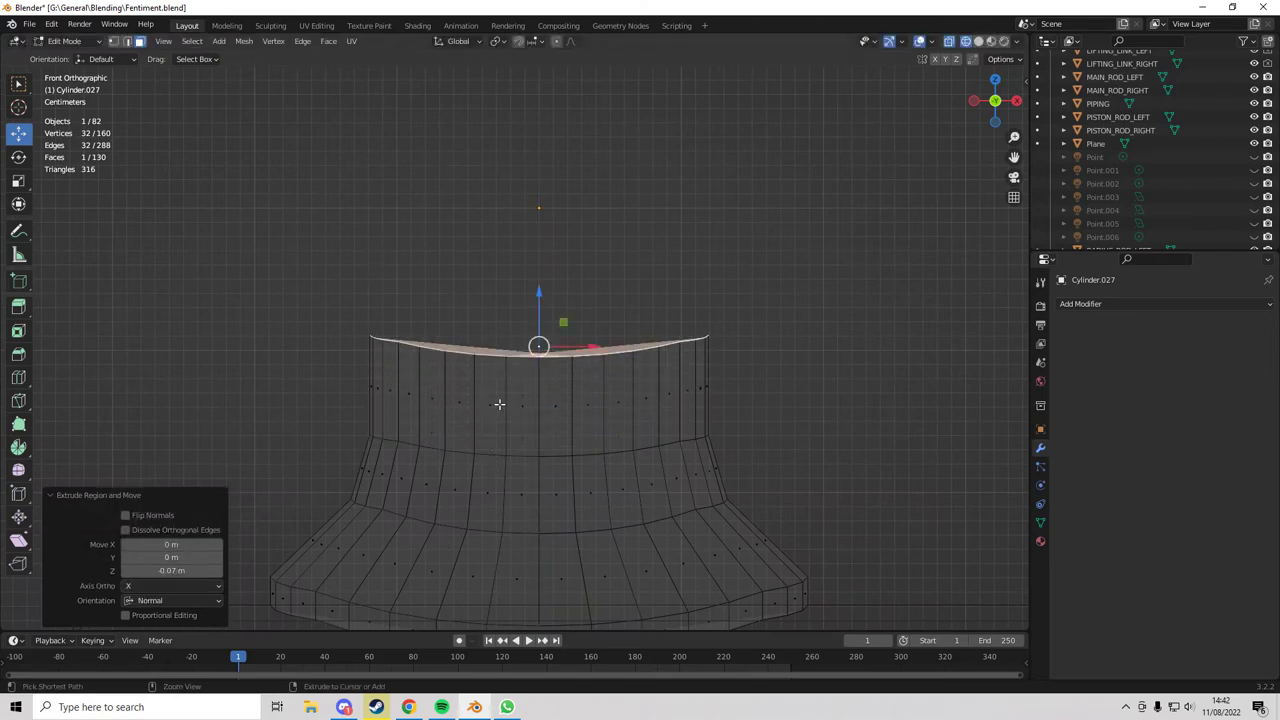
# - Scale the new upper face uniformly to 0.9 and raise it 0.01 m along Z
pyautogui.press('s')
pyautogui.click(463, 241)
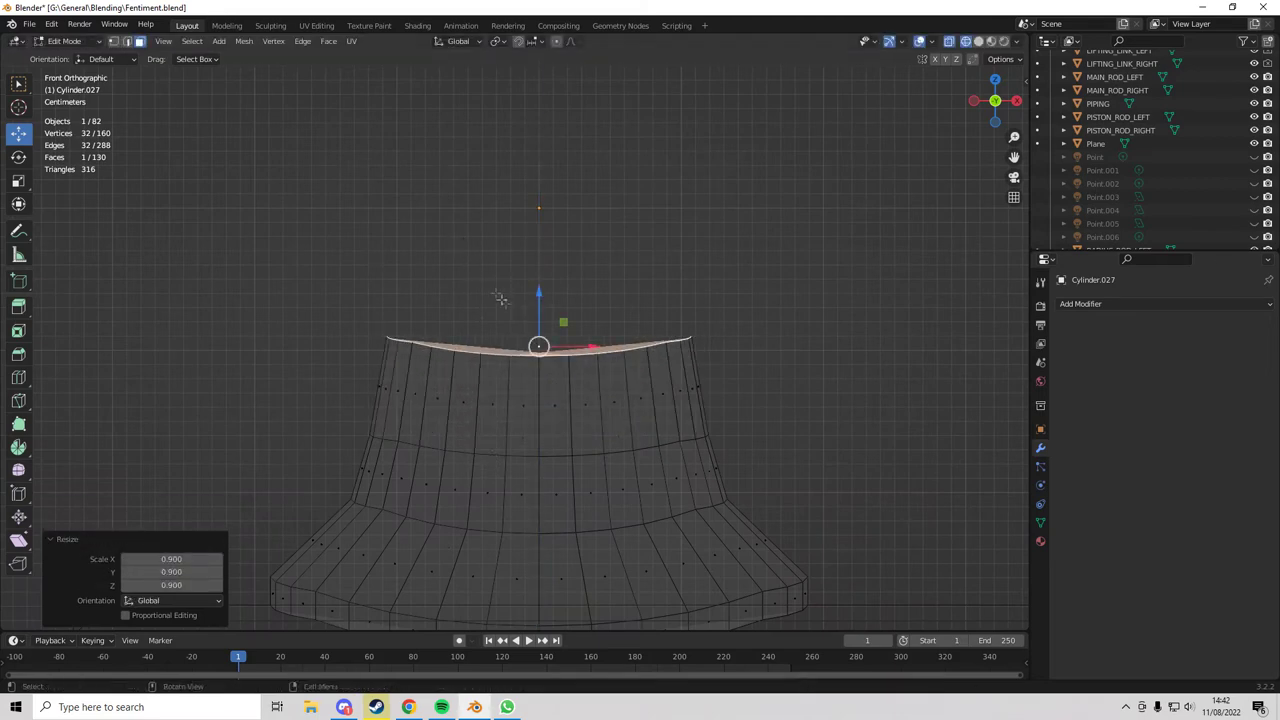
pyautogui.press('g')
pyautogui.press('z')
pyautogui.click(541, 289)
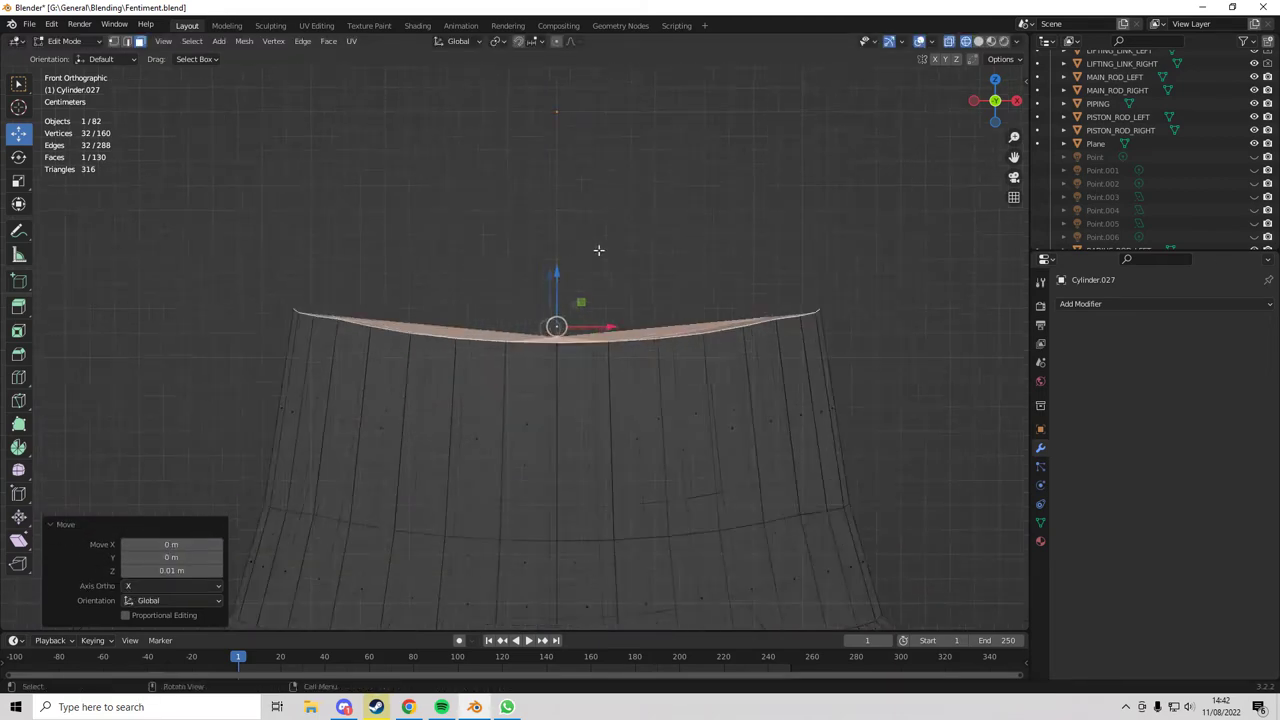
# - Flatten the chimney's upper face completely by scaling it to 0 along the Z axis
pyautogui.scroll(-4, 541, 289)
pyautogui.scroll(6, 674, 369)
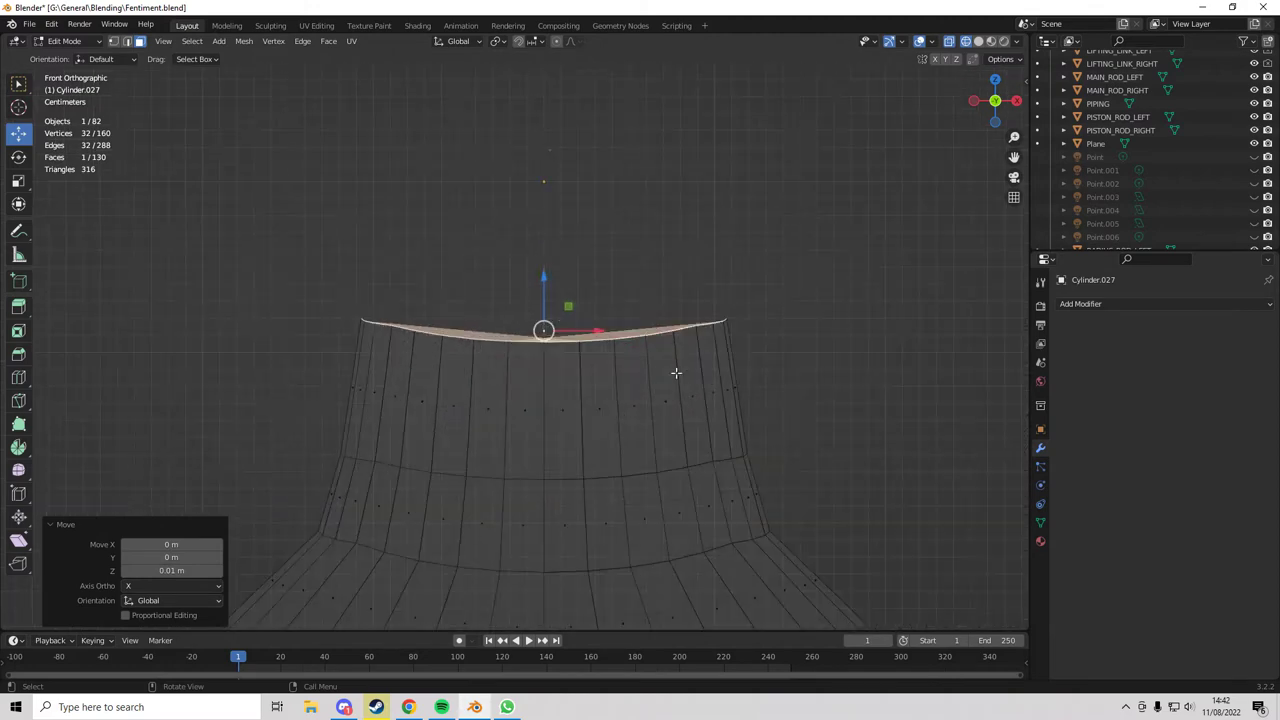
pyautogui.press('s')
pyautogui.press('x')
pyautogui.rightClick(845, 101)
pyautogui.press('s')
pyautogui.press('z')
pyautogui.press('BackSpace')
pyautogui.press('BackSpace')
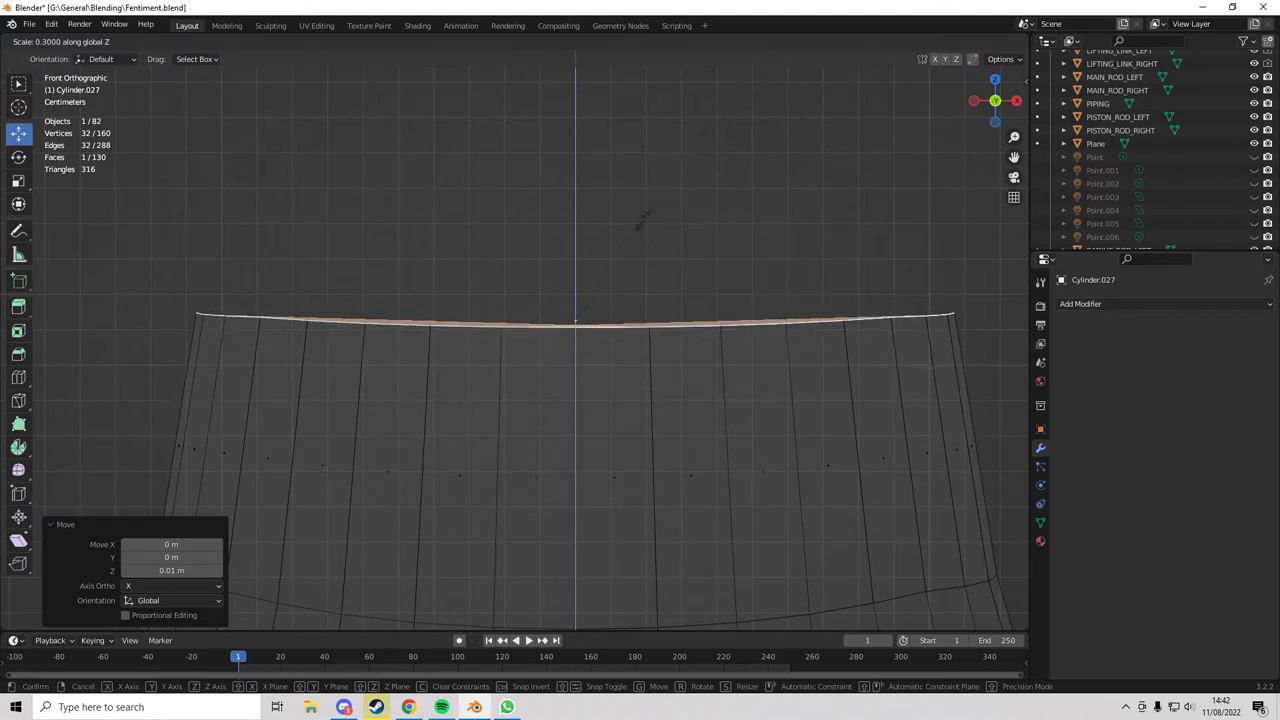
pyautogui.write('0')
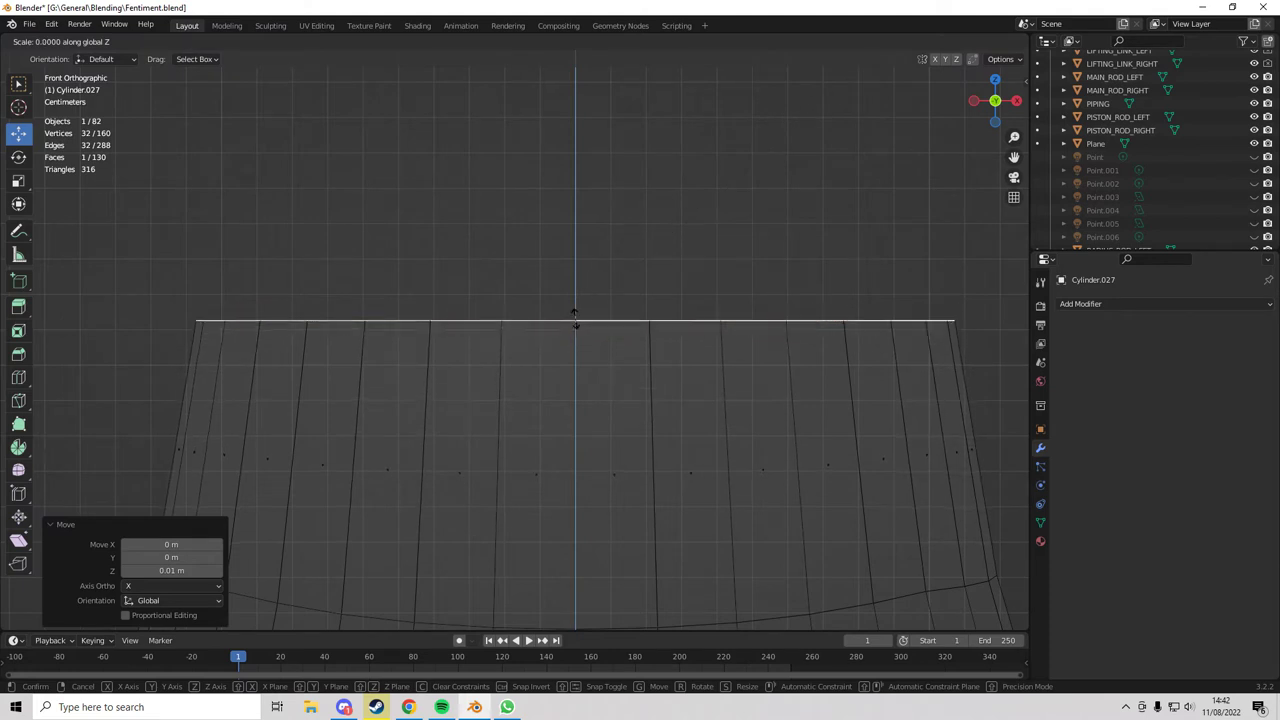
pyautogui.press('Return')
pyautogui.scroll(-6, 203, 329)
pyautogui.scroll(-6, 460, 352)
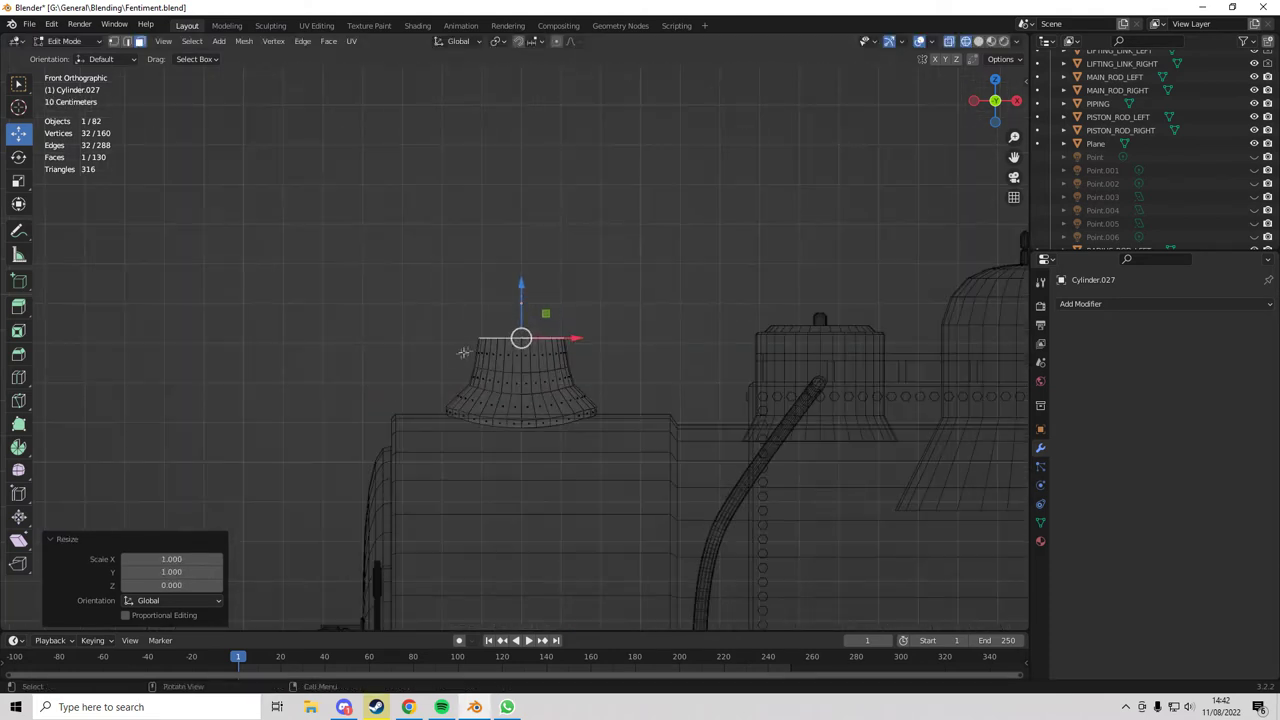
# - Raise the flattened upper face slightly along Z and inspect the flare in solid shading from both sides
pyautogui.scroll(8, 538, 349)
pyautogui.moveTo(544, 302); pyautogui.dragTo(544, 285)
pyautogui.scroll(-6, 505, 387)
pyautogui.scroll(-5, 505, 387)
pyautogui.press('Tab')
pyautogui.press('z')
pyautogui.moveTo(478, 352)
pyautogui.mouseDown(button='middle')
pyautogui.moveTo(638, 423)
pyautogui.moveTo(791, 440)
pyautogui.mouseUp(button='middle')
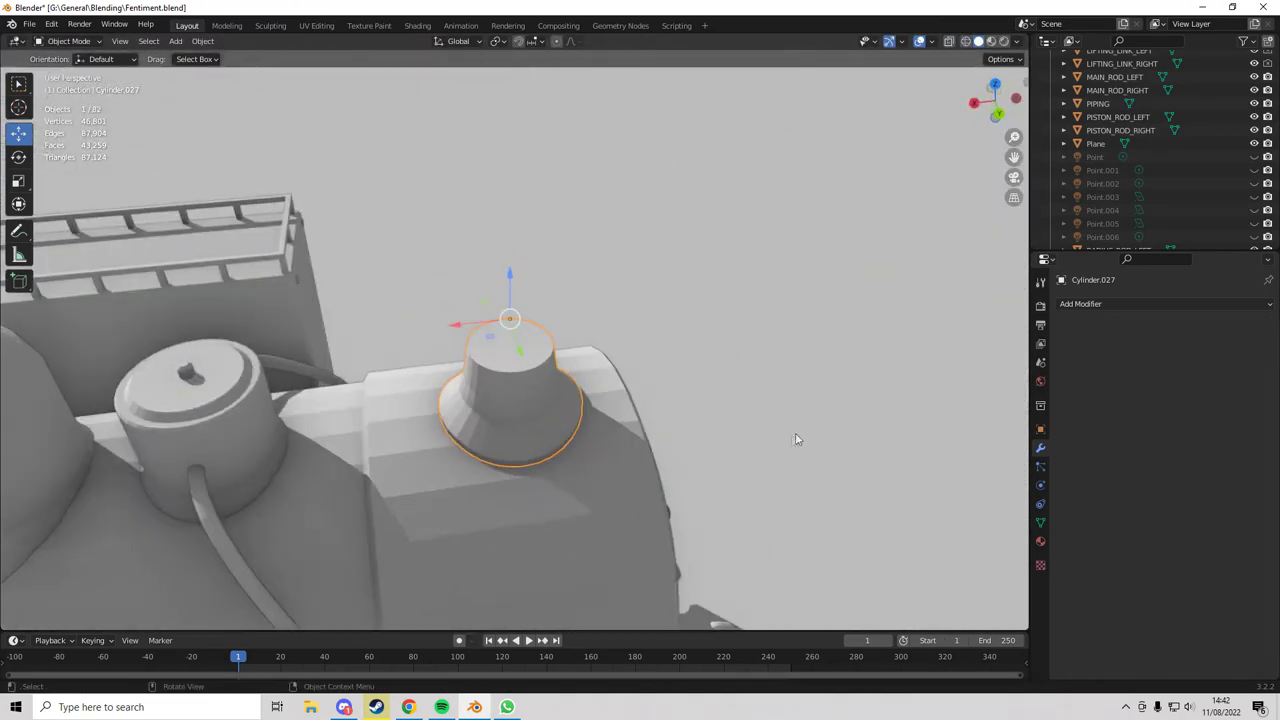
pyautogui.moveTo(489, 489); pyautogui.dragTo(770, 486, button='middle')
pyautogui.press('Tab')
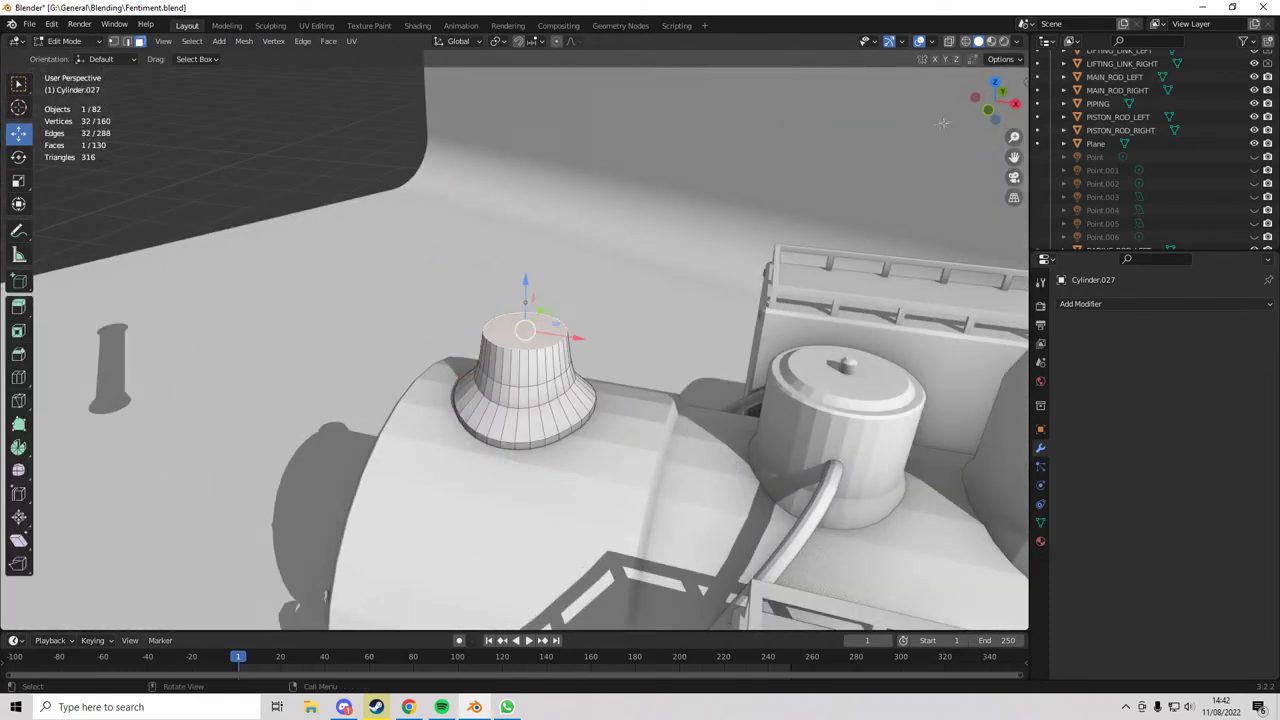
# - Move the old chimney along the X axis in front view until it stands just before the new flare
pyautogui.click(989, 109)
pyautogui.scroll(-5, 557, 235)
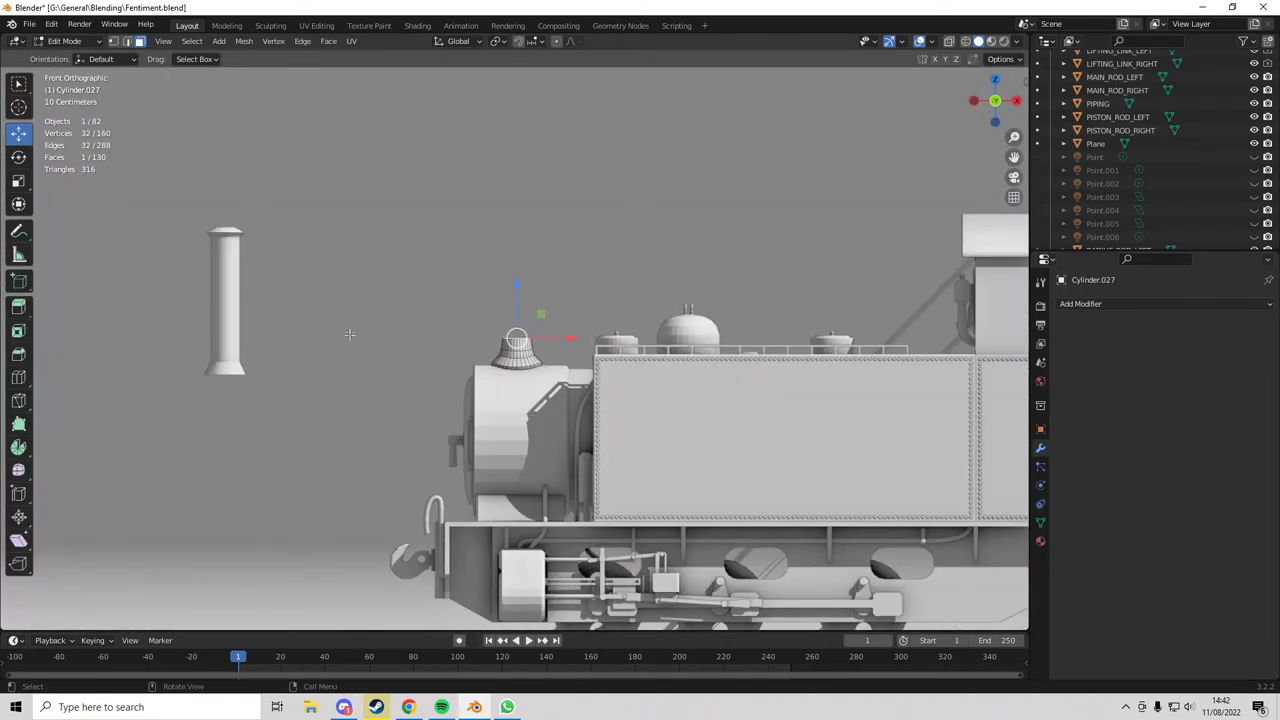
pyautogui.press('Tab')
pyautogui.click(228, 332)
pyautogui.press('g')
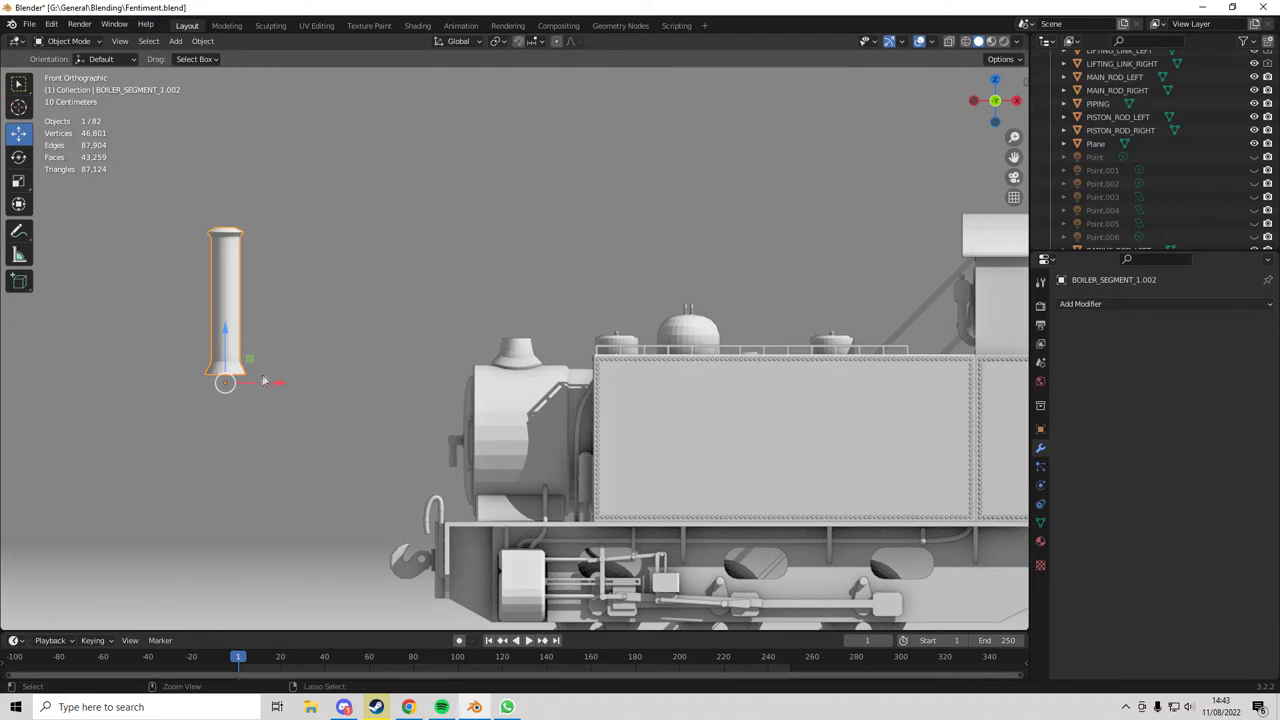
pyautogui.press('x')
pyautogui.click(509, 375)
# - Shift the old chimney 0.3 m along X over the new flare and compare their widths in wireframe
pyautogui.click(517, 352)
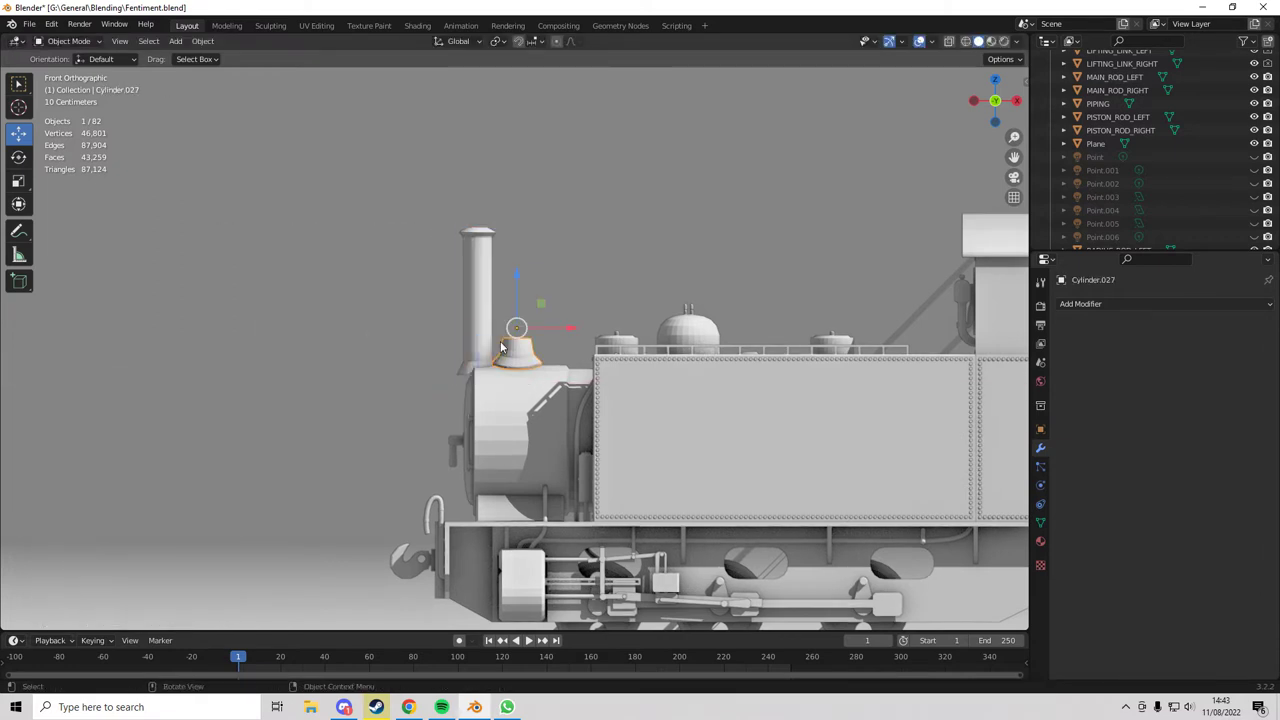
pyautogui.scroll(3, 517, 330)
pyautogui.click(408, 323)
pyautogui.keyDown('ctrl'); pyautogui.moveTo(471, 448); pyautogui.dragTo(560, 447); pyautogui.keyUp('ctrl')
pyautogui.hotkey('shift', 'z')
pyautogui.scroll(5, 510, 336)
pyautogui.hotkey('shift', 'z')
pyautogui.hotkey('shift', 'z')
pyautogui.scroll(2, 585, 500)
pyautogui.press('g')
pyautogui.press('x')
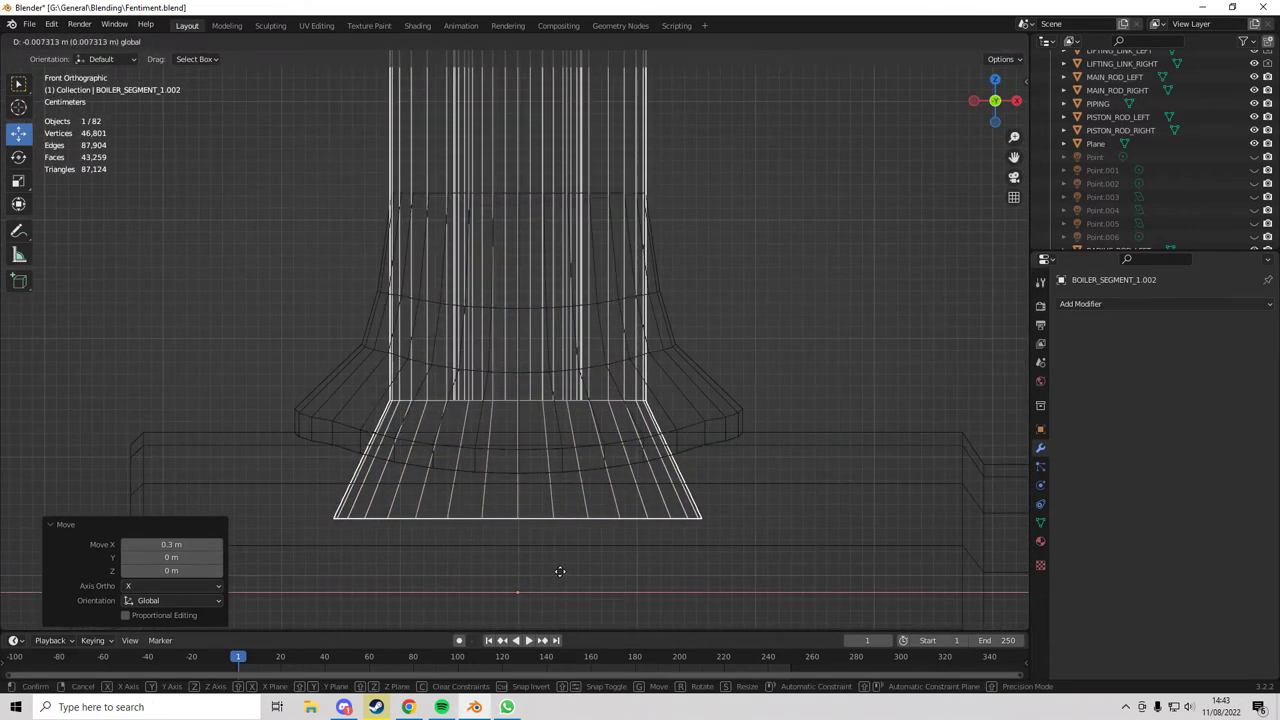
pyautogui.rightClick(560, 571)
# - Move the old chimney back along X so it stands clear of the boiler, in front of the smokebox
pyautogui.scroll(-9, 563, 490)
pyautogui.press('z')
pyautogui.click(586, 378)
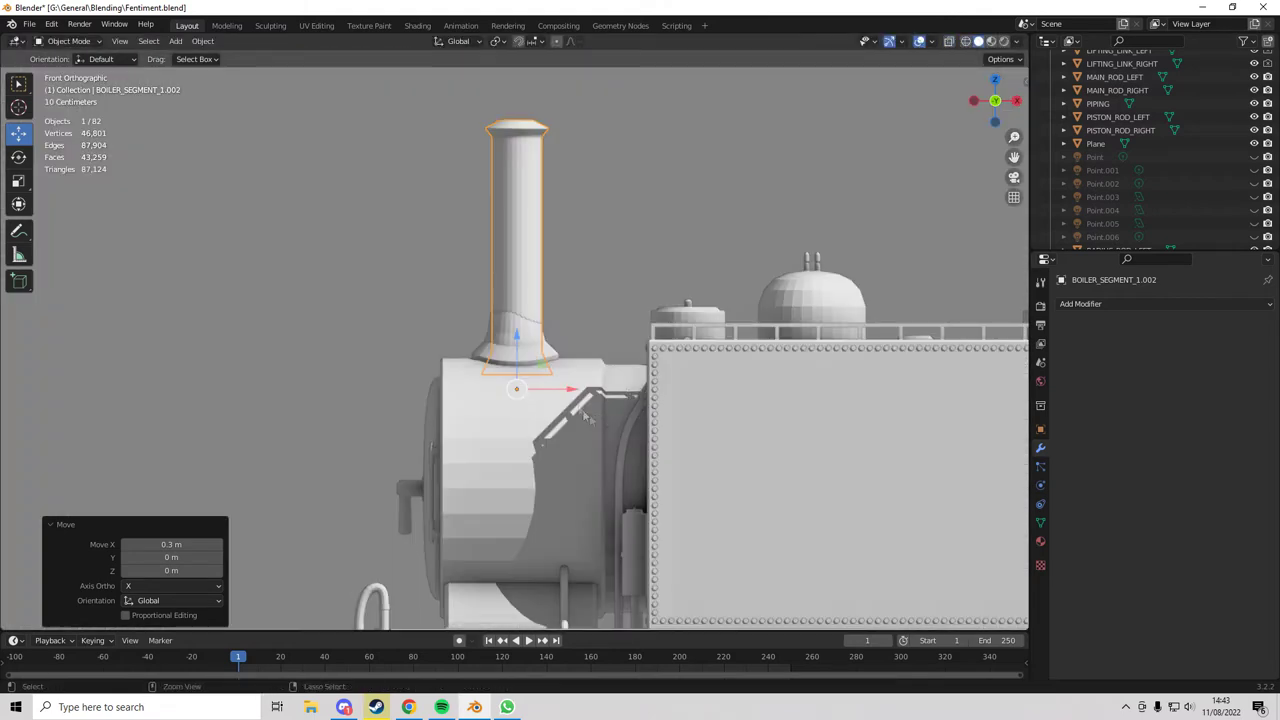
pyautogui.moveTo(559, 391); pyautogui.dragTo(545, 392)
pyautogui.click(153, 391)
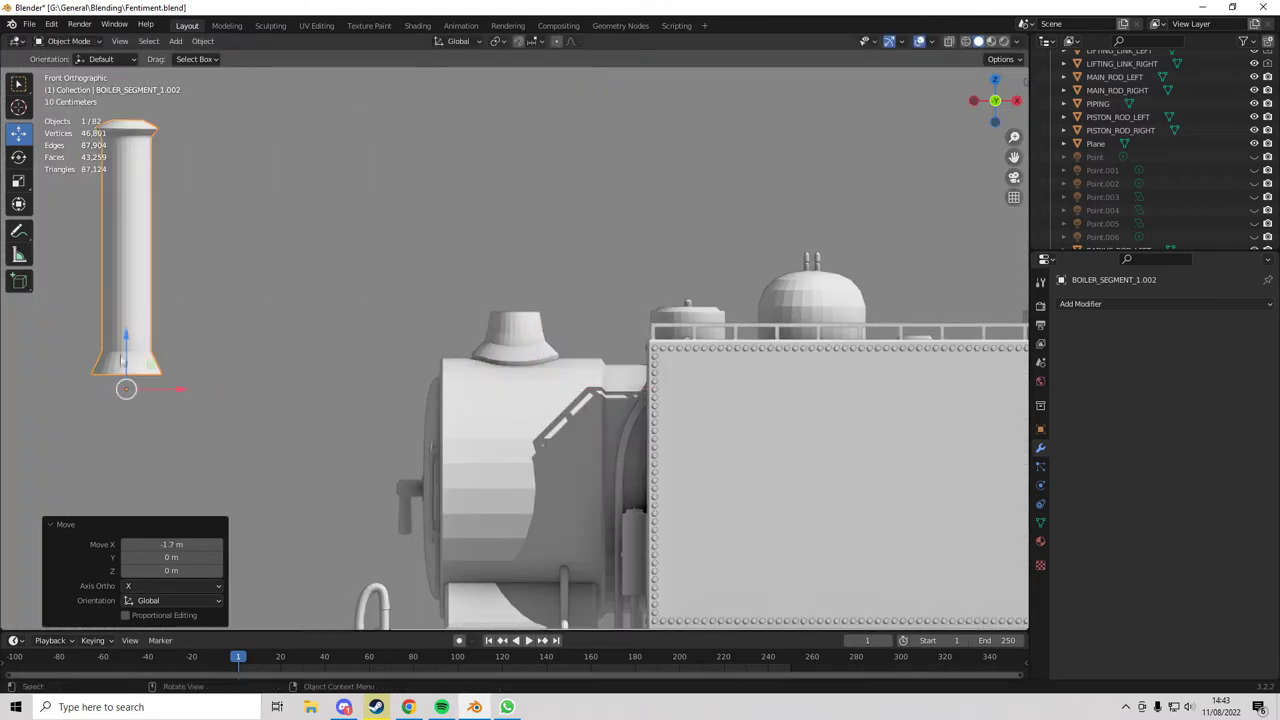
pyautogui.hotkey('ctrl', 'z')
# - Extrude the new chimney's upper face 0.7 m upward to form the straight stack
pyautogui.click(515, 330)
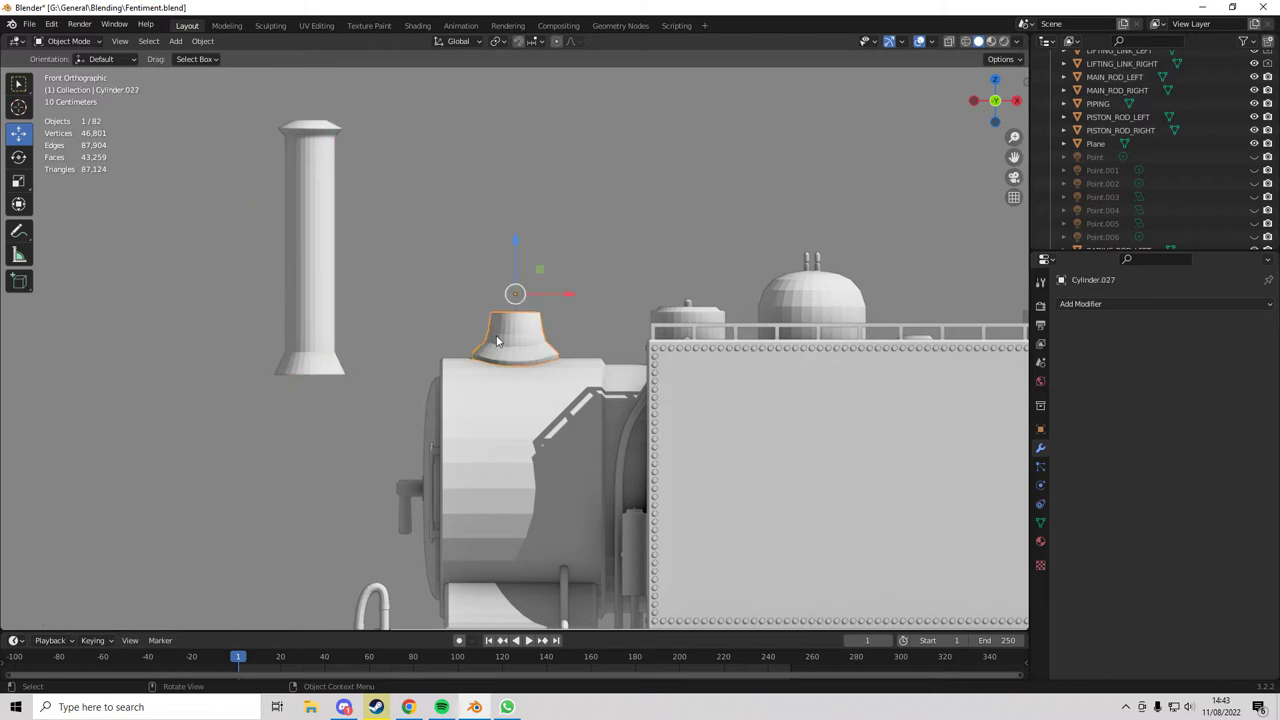
pyautogui.press('Tab')
pyautogui.keyDown('shift'); pyautogui.moveTo(539, 288); pyautogui.dragTo(566, 378, button='middle'); pyautogui.keyUp('shift')
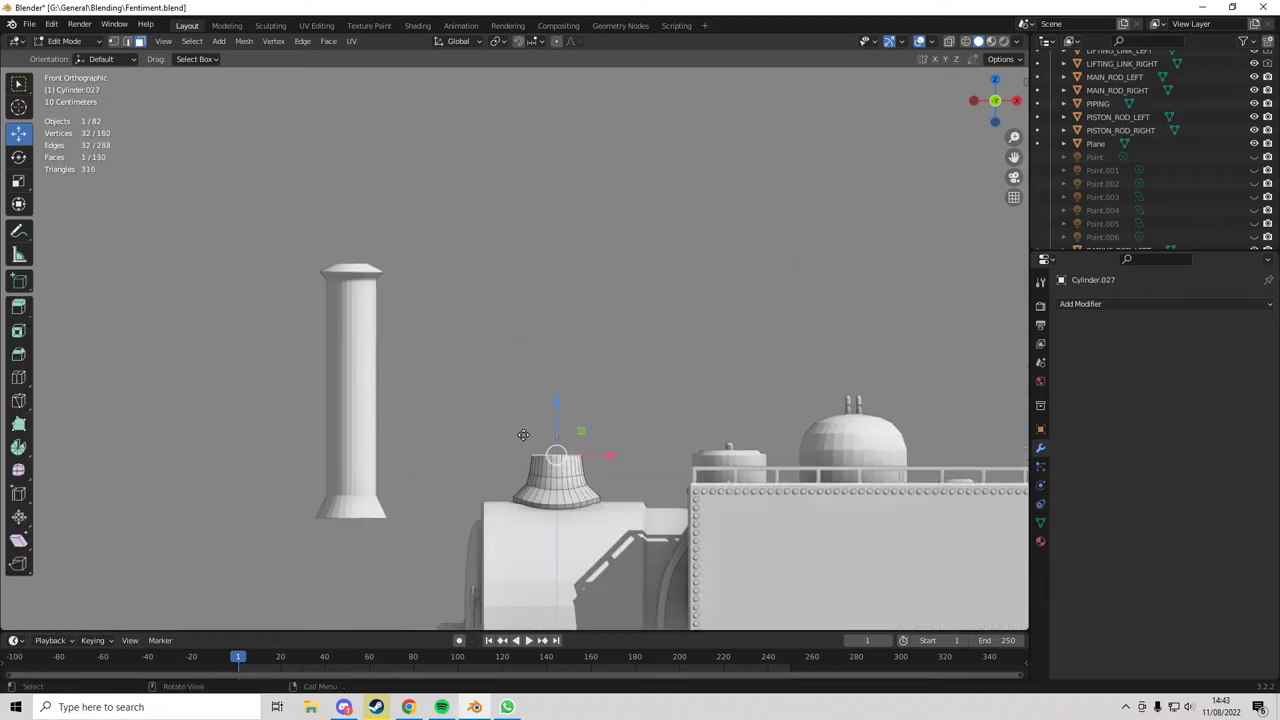
pyautogui.press('e')
pyautogui.click(514, 276)
# - Raise the extruded stack's upper face another 0.05 m along Z in wireframe view
pyautogui.hotkey('shift', 'z')
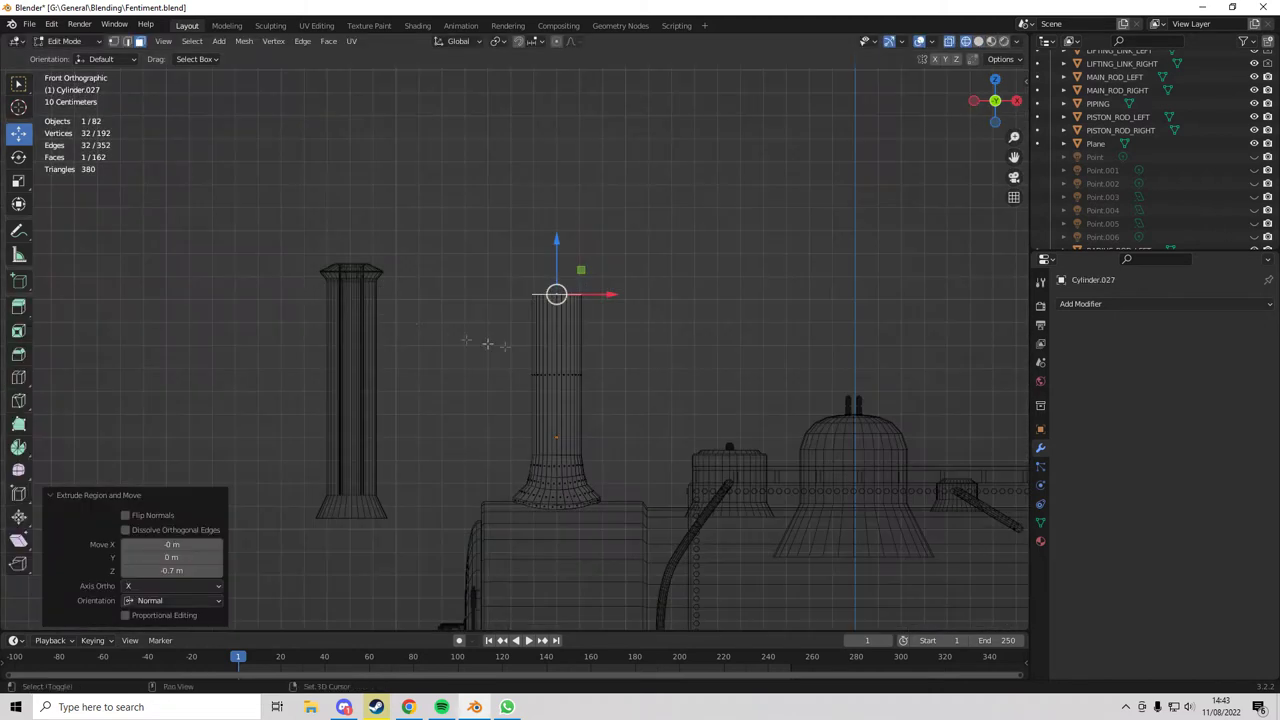
pyautogui.scroll(10, 391, 323)
pyautogui.moveTo(629, 339)
pyautogui.keyDown('shift'); pyautogui.mouseDown(button='middle')
pyautogui.moveTo(397, 363)
pyautogui.moveTo(109, 360)
pyautogui.moveTo(917, 357)
pyautogui.moveTo(306, 358)
pyautogui.moveTo(614, 351)
pyautogui.mouseUp(button='middle'); pyautogui.keyUp('shift')
pyautogui.press('g')
pyautogui.press('z')
pyautogui.click(599, 277)
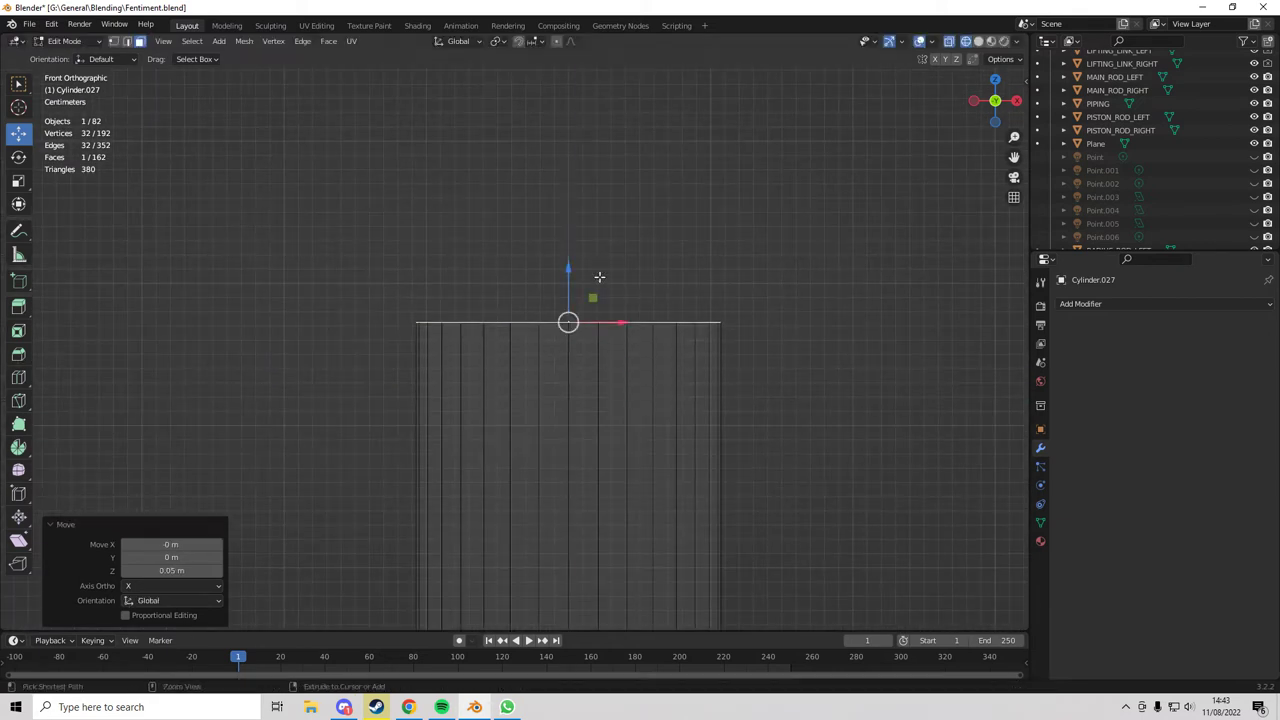
# - Compare the new stack's height and proportions with the old chimney from several perspective angles
pyautogui.scroll(-10, 640, 320)
pyautogui.hotkey('shift', 'z')
pyautogui.keyDown('shift'); pyautogui.moveTo(610, 365); pyautogui.dragTo(603, 333, button='middle'); pyautogui.keyUp('shift')
pyautogui.scroll(5, 560, 310)
pyautogui.moveTo(512, 285); pyautogui.dragTo(616, 288, button='middle')
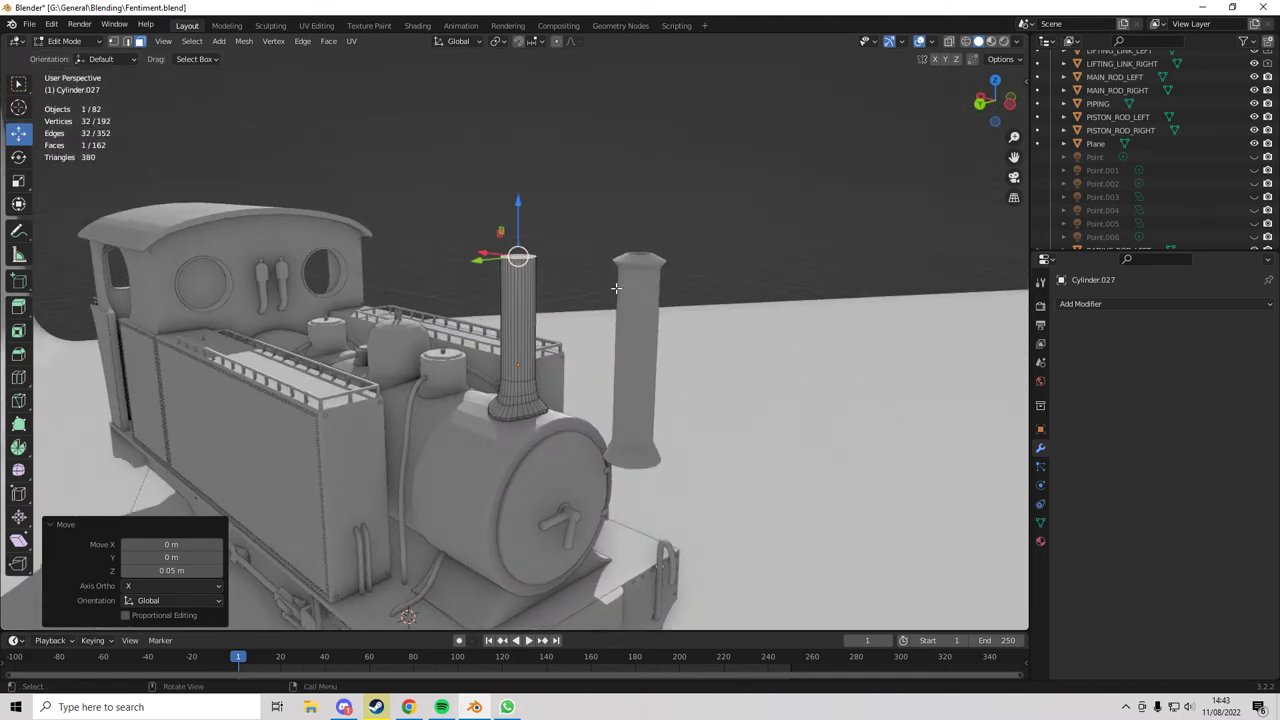
pyautogui.scroll(-7, 616, 288)
pyautogui.moveTo(691, 309); pyautogui.dragTo(462, 336, button='middle')
pyautogui.scroll(4, 514, 293)
pyautogui.moveTo(512, 415); pyautogui.dragTo(512, 368, button='middle')
pyautogui.click(1001, 110)
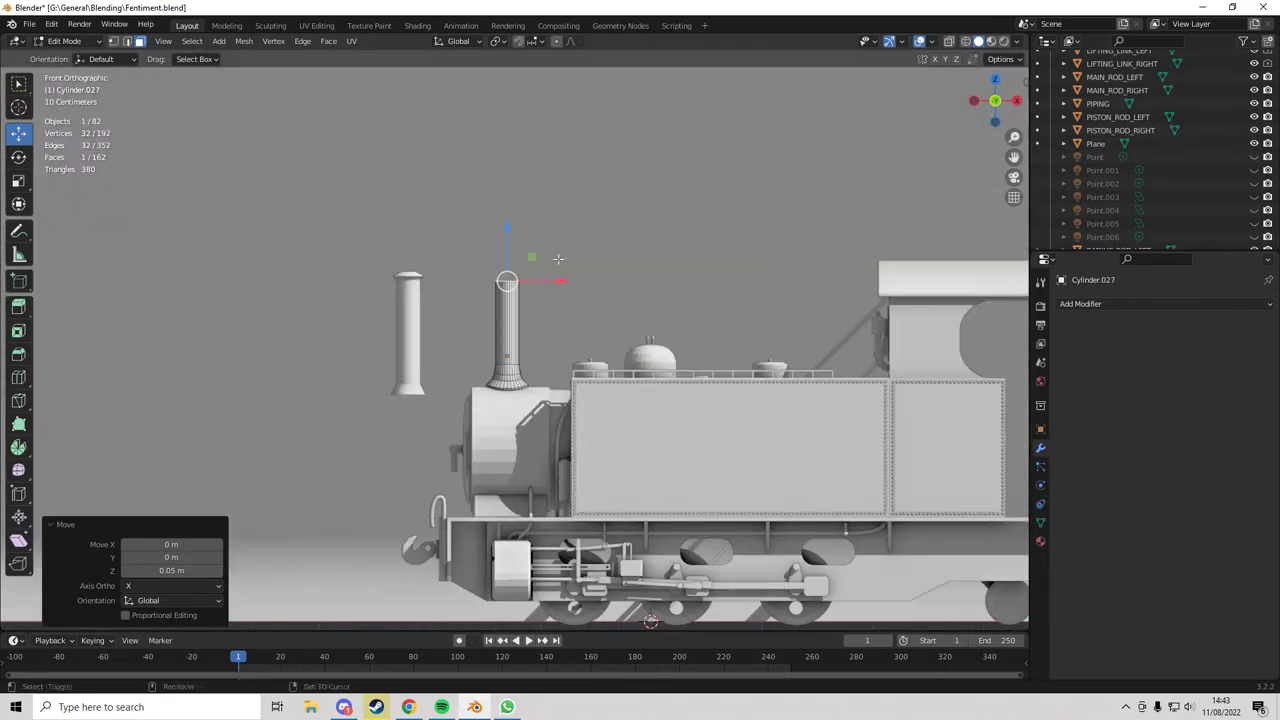
# - Examine the stack's bare upper end beside the old chimney's cap in front wireframe view
pyautogui.scroll(10, 560, 257)
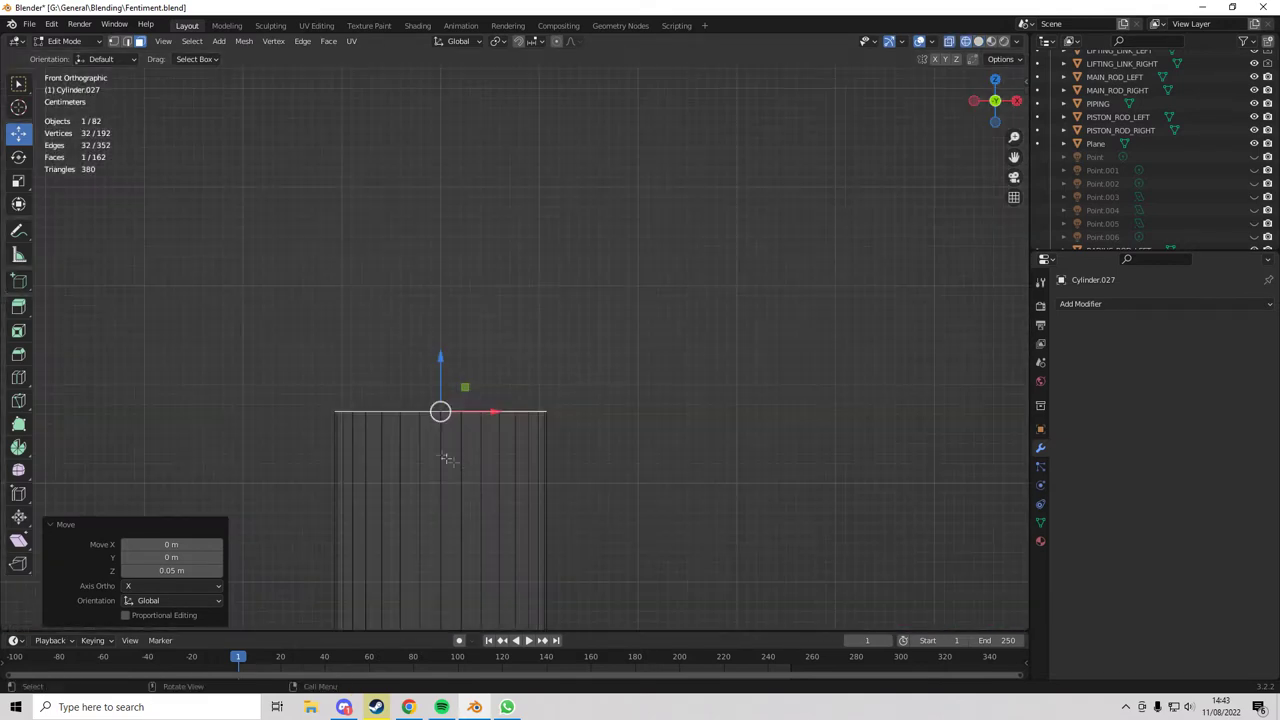
pyautogui.keyDown('shift'); pyautogui.moveTo(447, 458); pyautogui.dragTo(694, 397, button='middle'); pyautogui.keyUp('shift')
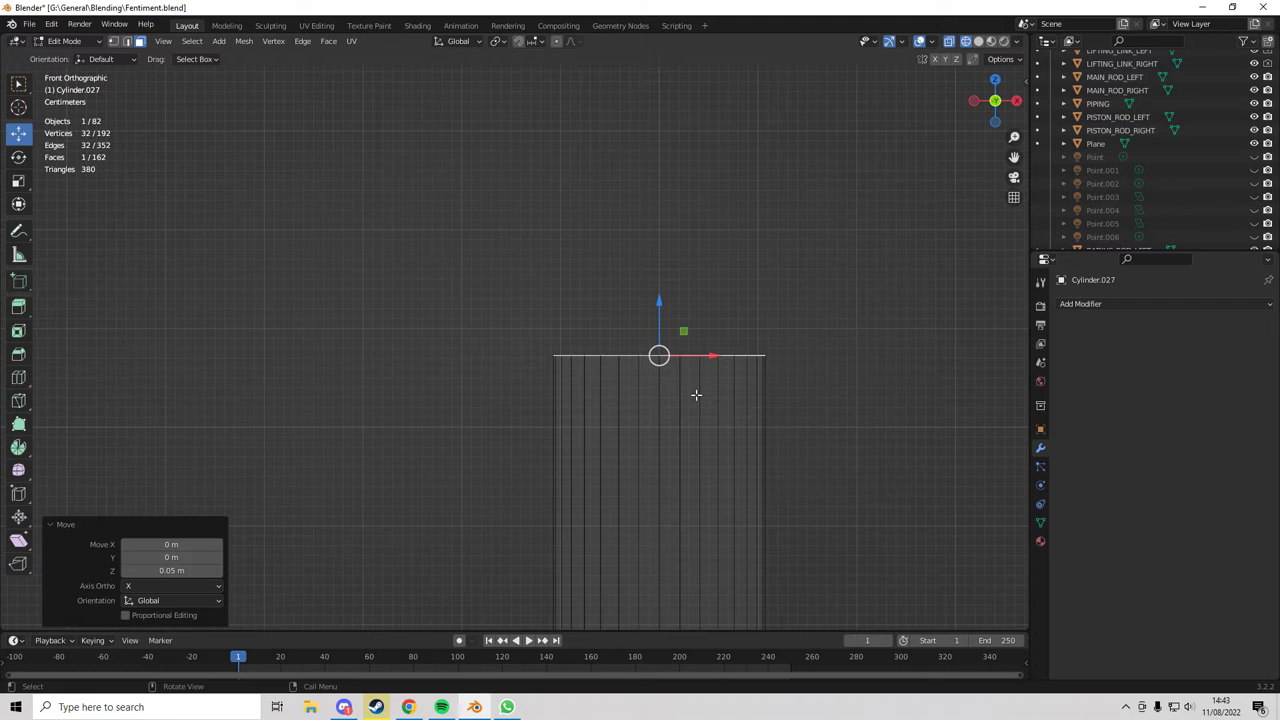
pyautogui.scroll(-3, 696, 395)
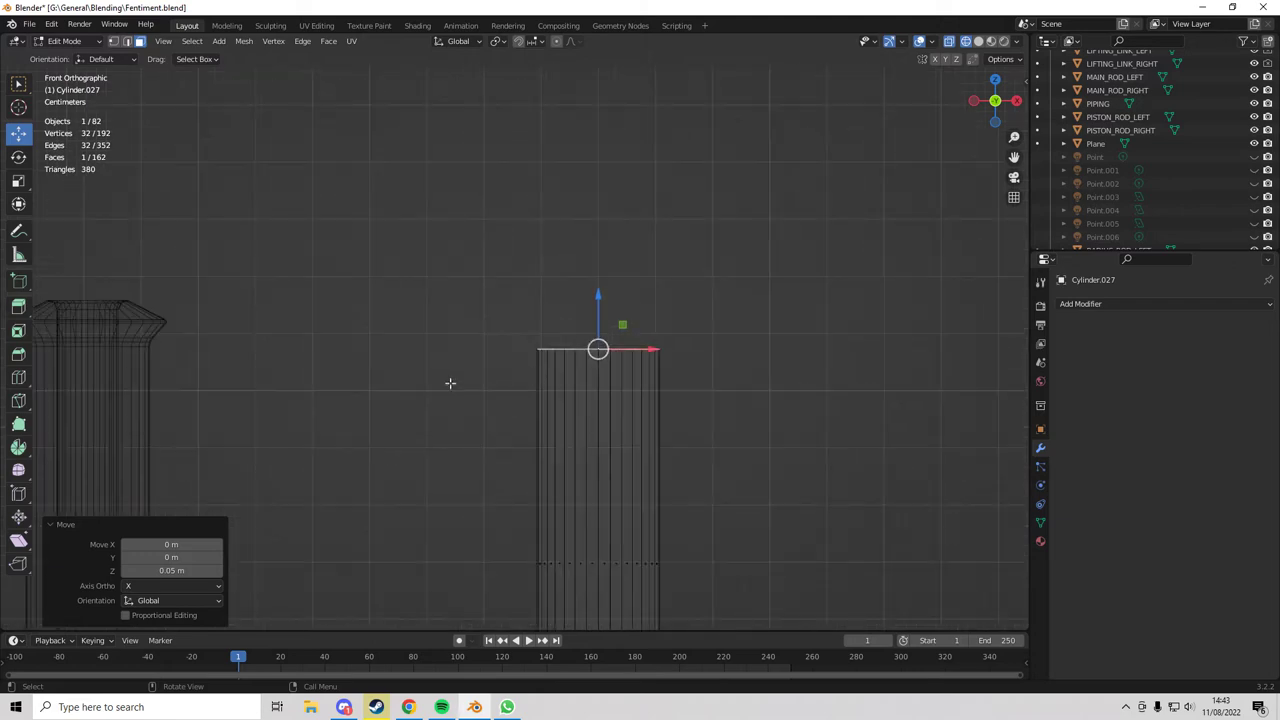
pyautogui.keyDown('shift'); pyautogui.moveTo(253, 369); pyautogui.dragTo(326, 357, button='middle'); pyautogui.keyUp('shift')
pyautogui.press('z')
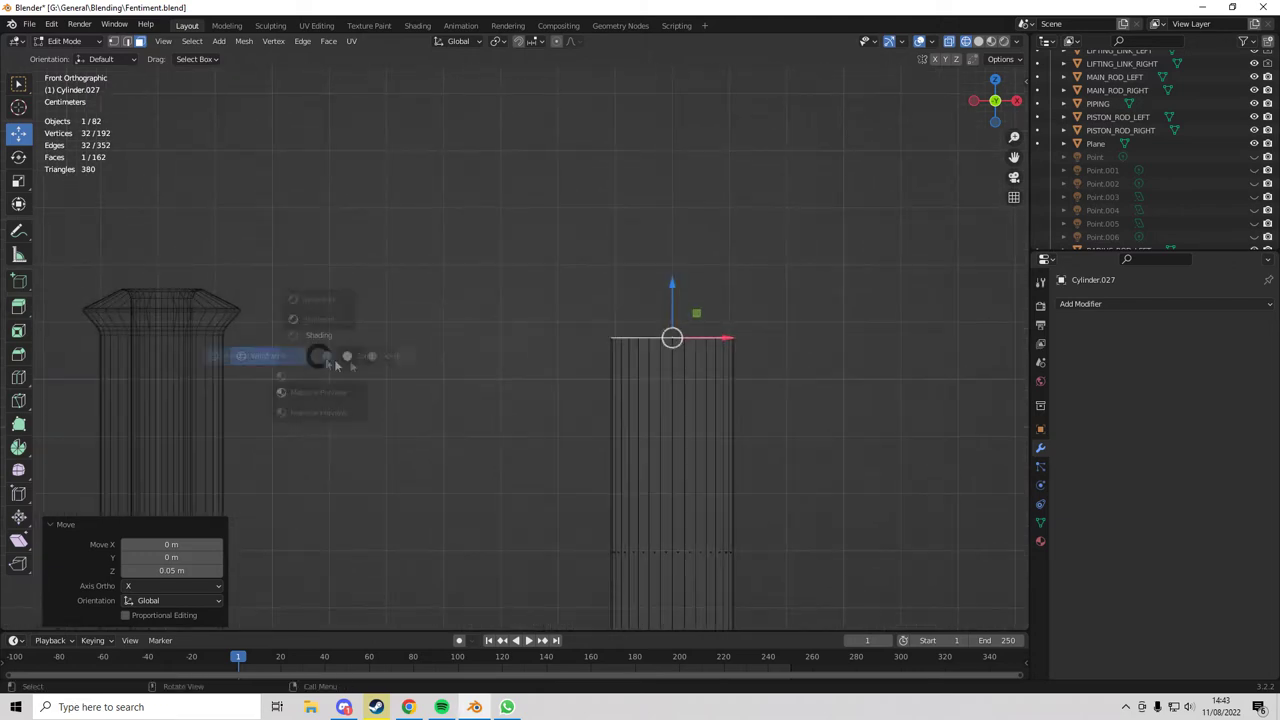
pyautogui.click(385, 360)
pyautogui.scroll(-7, 486, 374)
# - Leave mesh editing, save Fentiment.blend and open the recent file Model-IV.blend
pyautogui.press('Tab')
pyautogui.moveTo(486, 374)
pyautogui.mouseDown(button='middle')
pyautogui.moveTo(490, 400)
pyautogui.moveTo(474, 368)
pyautogui.mouseUp(button='middle')
pyautogui.hotkey('ctrl', 's')
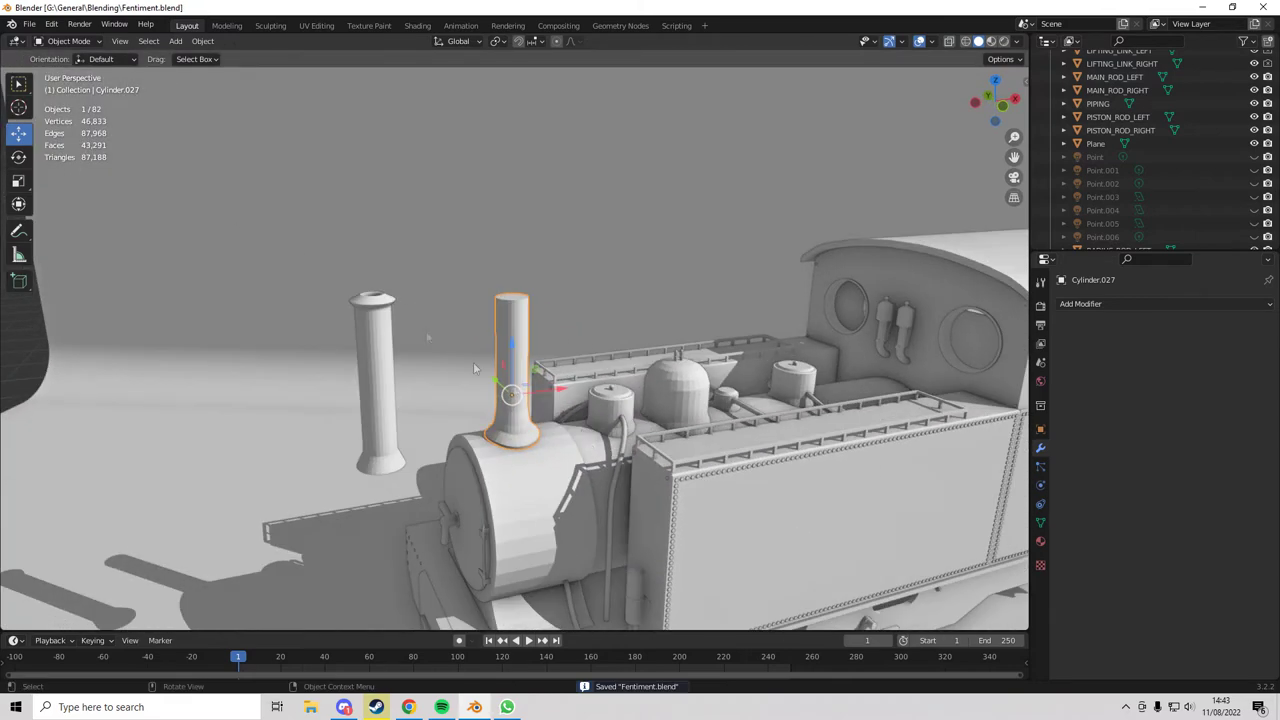
pyautogui.click(29, 23)
pyautogui.moveTo(70, 65)
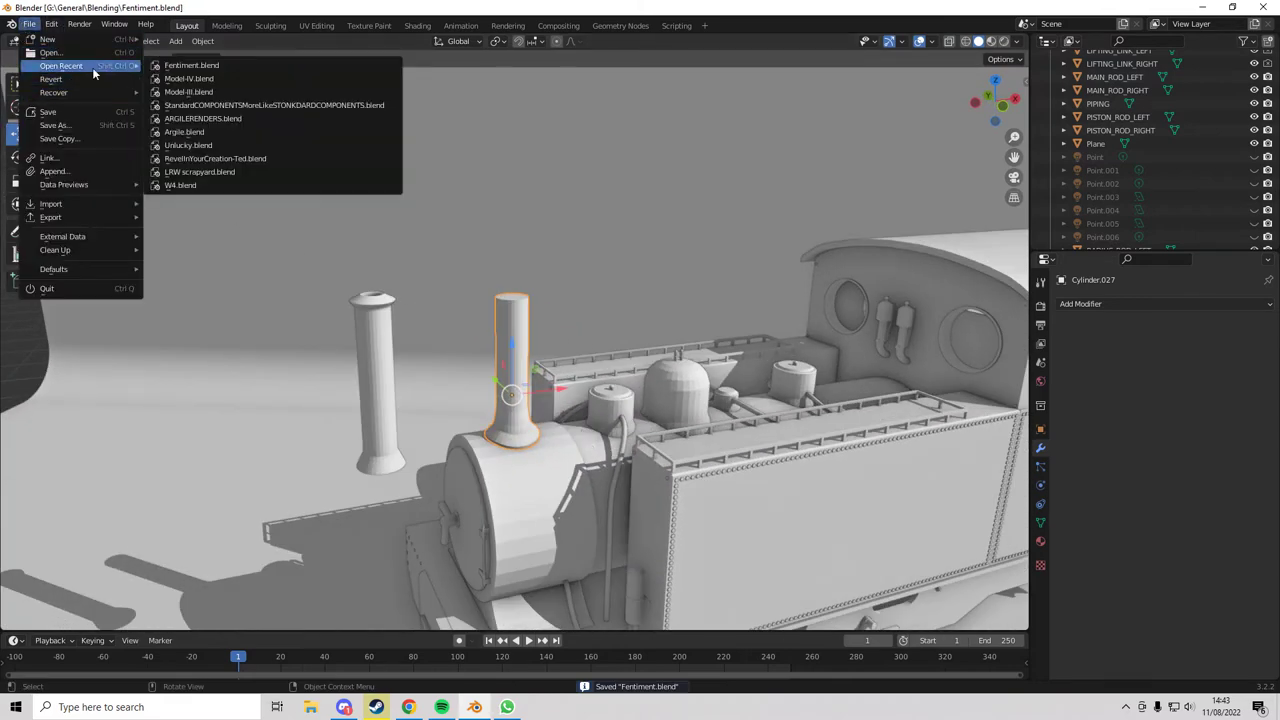
pyautogui.click(213, 78)
# - Isolate the Model-IV locomotive's chimney in Edit Mode to study its cap geometry
pyautogui.moveTo(276, 227); pyautogui.dragTo(490, 286, button='middle')
pyautogui.click(588, 308)
pyautogui.moveTo(592, 306); pyautogui.dragTo(564, 323, button='middle')
pyautogui.scroll(4, 578, 302)
pyautogui.press('Tab')
pyautogui.press('KP_Divide')
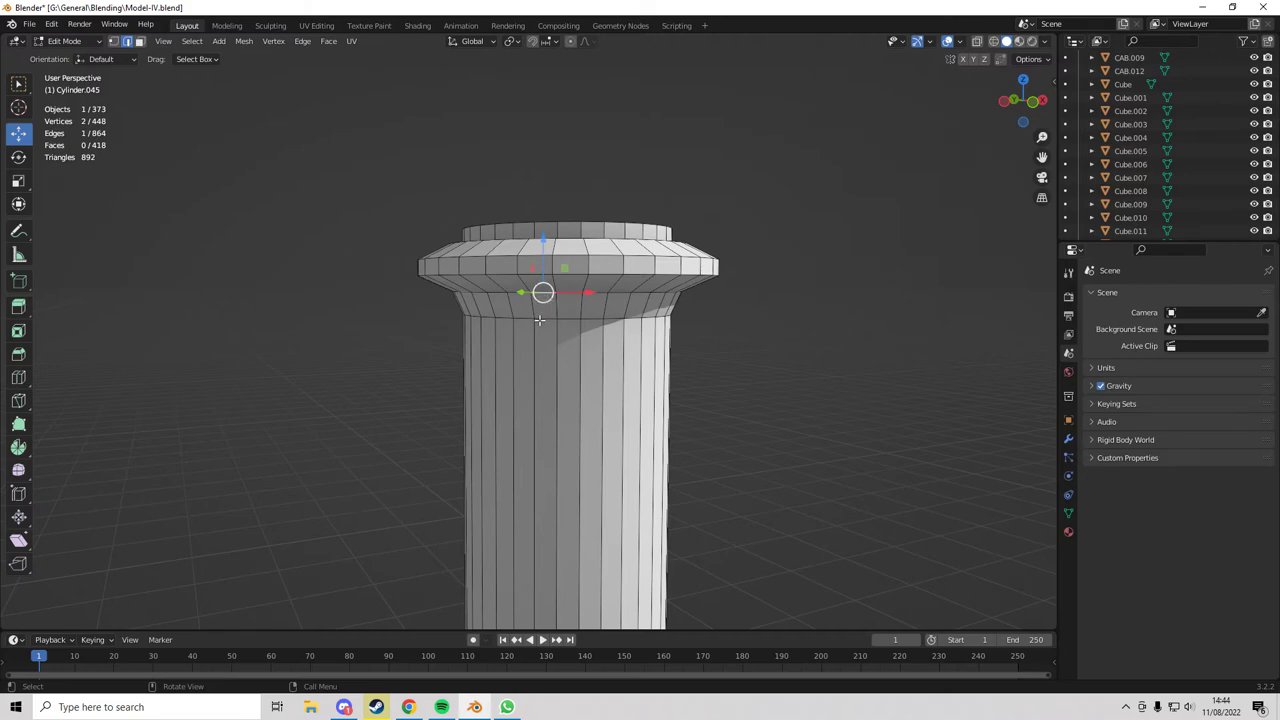
# - Examine the Model-IV chimney's flared base on the boiler and its stepped cap up close
pyautogui.press('KP_Divide')
pyautogui.scroll(6, 606, 460)
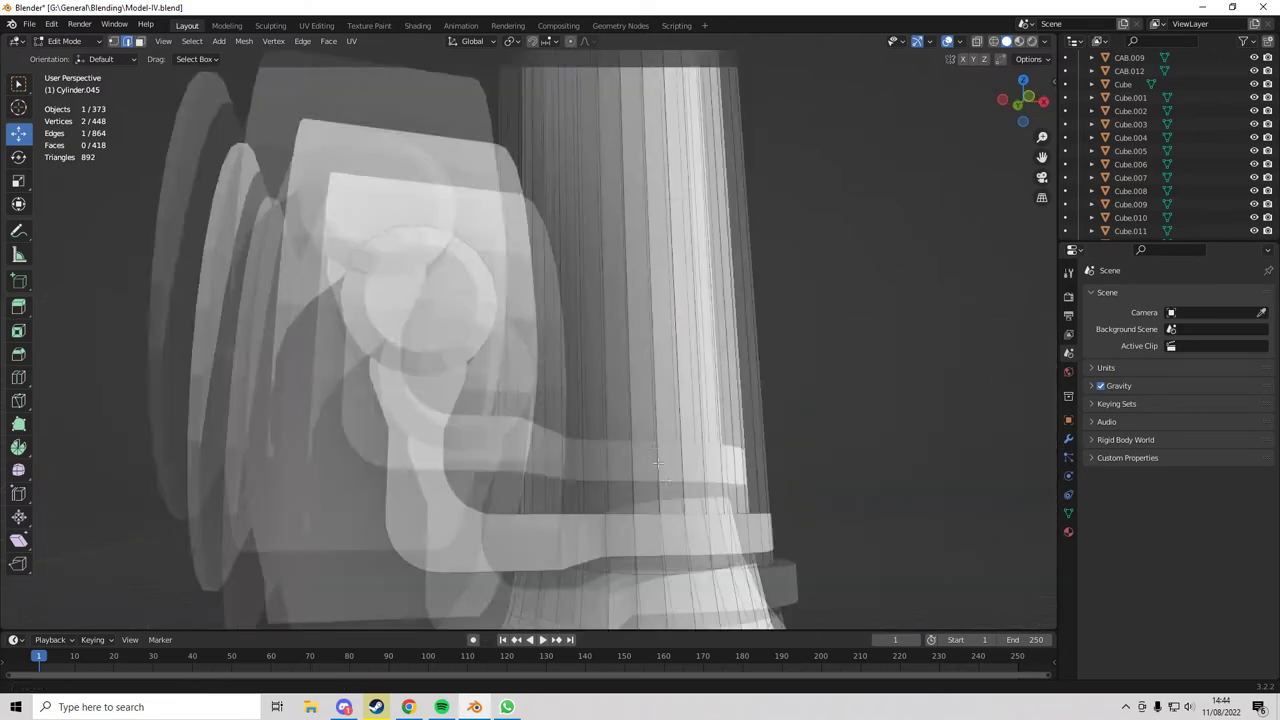
pyautogui.scroll(-3, 657, 462)
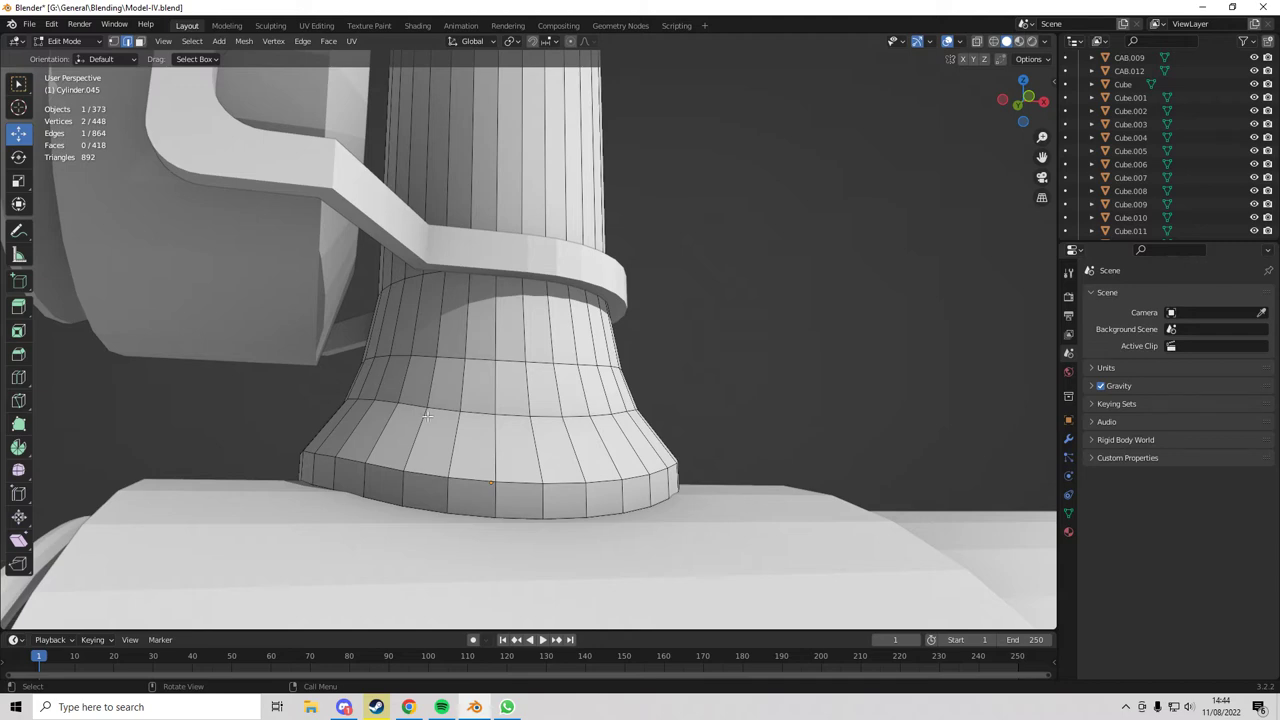
pyautogui.scroll(-10, 370, 380)
pyautogui.keyDown('shift'); pyautogui.moveTo(400, 151); pyautogui.dragTo(450, 345, button='middle'); pyautogui.keyUp('shift')
pyautogui.scroll(4, 509, 400)
pyautogui.keyDown('shift'); pyautogui.moveTo(686, 533); pyautogui.dragTo(659, 508, button='middle'); pyautogui.keyUp('shift')
pyautogui.scroll(4, 659, 508)
pyautogui.keyDown('shift'); pyautogui.moveTo(800, 611); pyautogui.dragTo(692, 510, button='middle'); pyautogui.keyUp('shift')
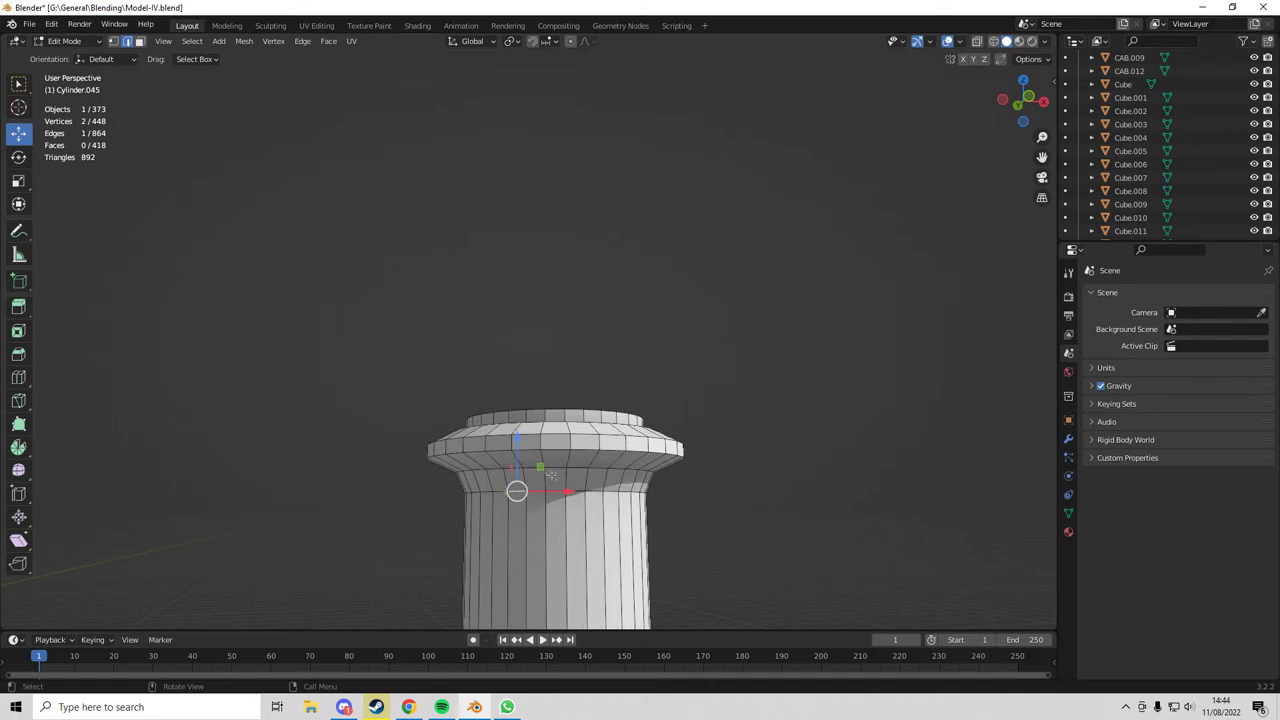
pyautogui.scroll(-6, 480, 438)
pyautogui.moveTo(685, 336); pyautogui.dragTo(600, 434, button='middle')
# - Reopen the recent file Fentiment.blend, discarding the changes to Model-IV.blend
pyautogui.press('Tab')
pyautogui.click(30, 24)
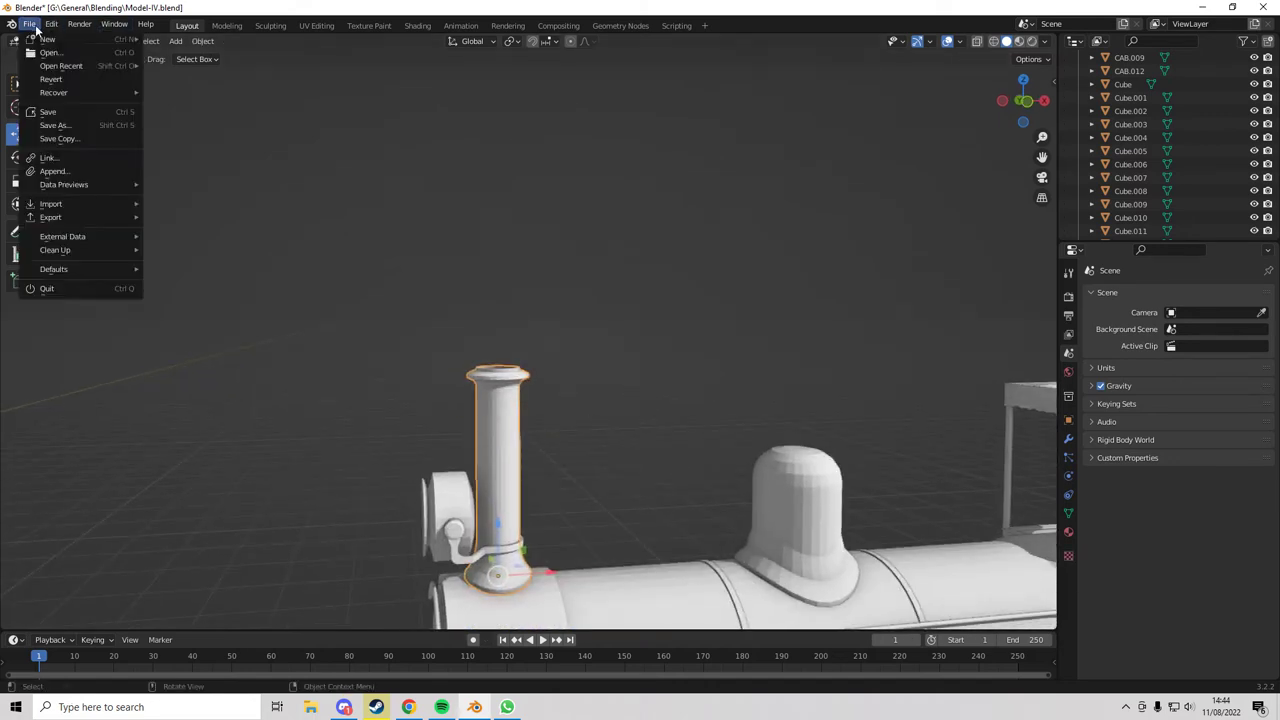
pyautogui.moveTo(62, 66)
pyautogui.click(210, 79)
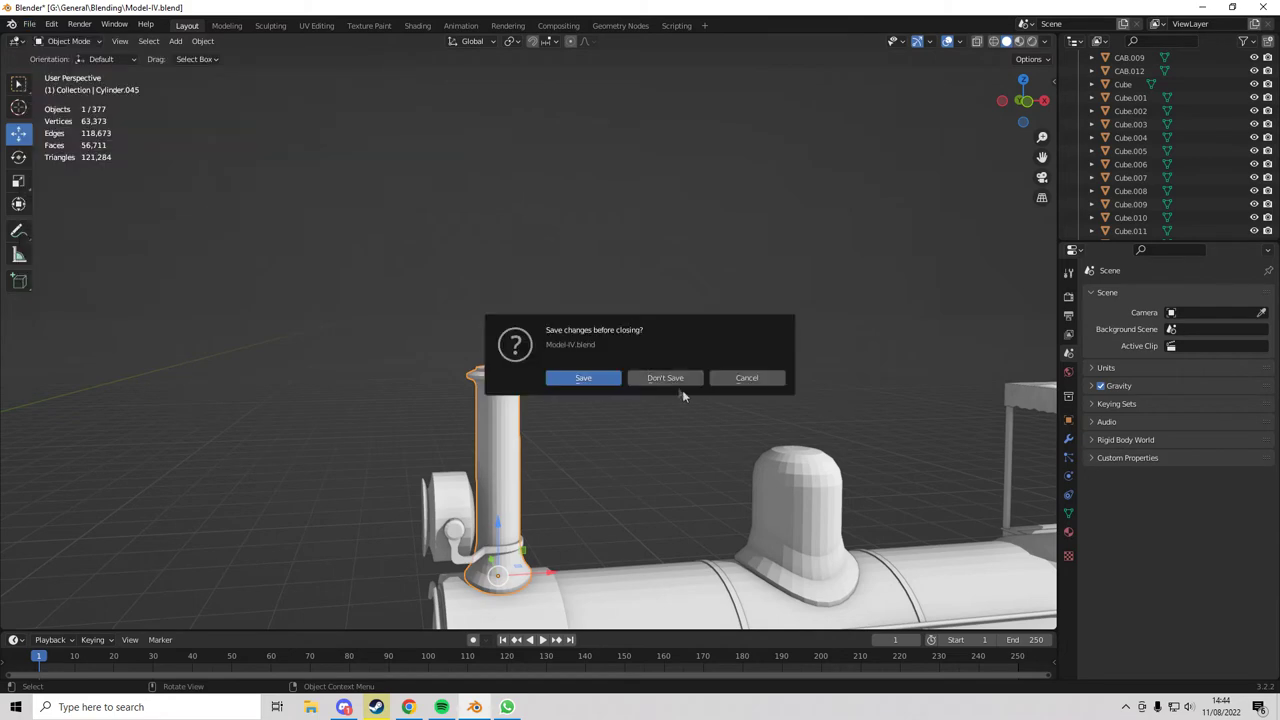
pyautogui.click(670, 380)
# - Put the new chimney's mesh into Edit Mode and show the stack's top in front wireframe view
pyautogui.press('Tab')
pyautogui.moveTo(588, 365); pyautogui.dragTo(572, 378, button='middle')
pyautogui.scroll(3, 640, 340)
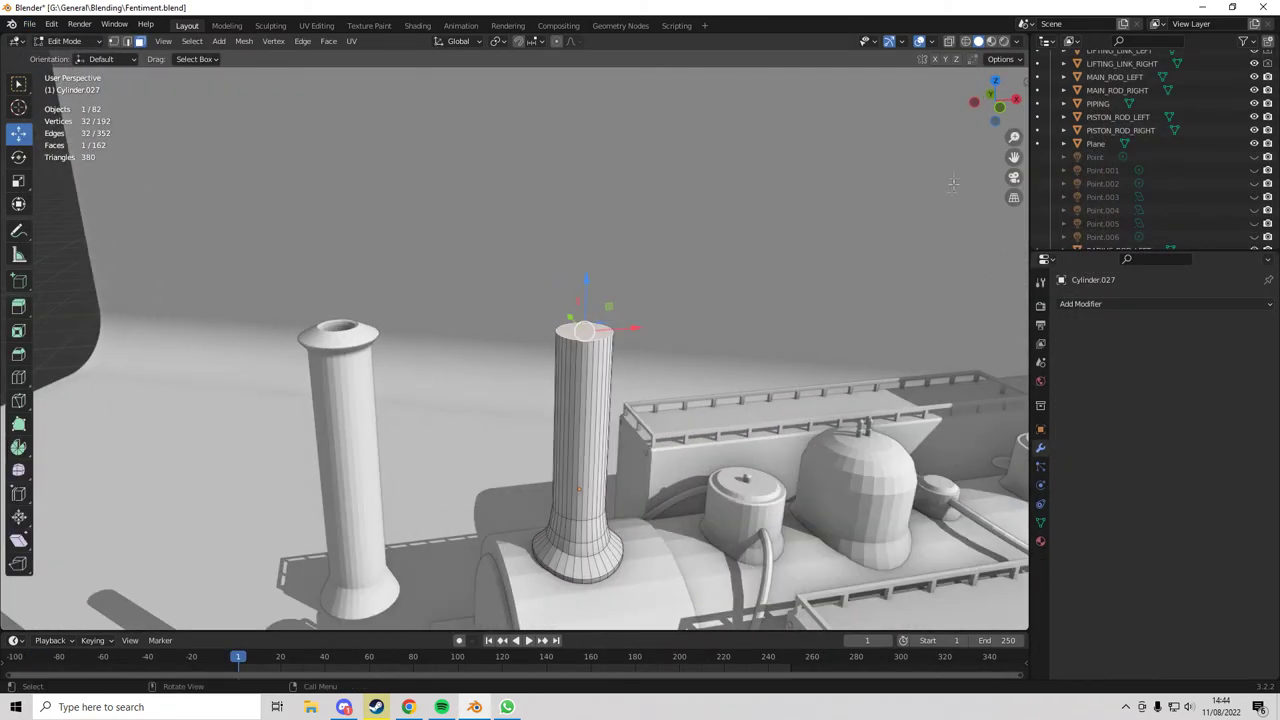
pyautogui.click(996, 120)
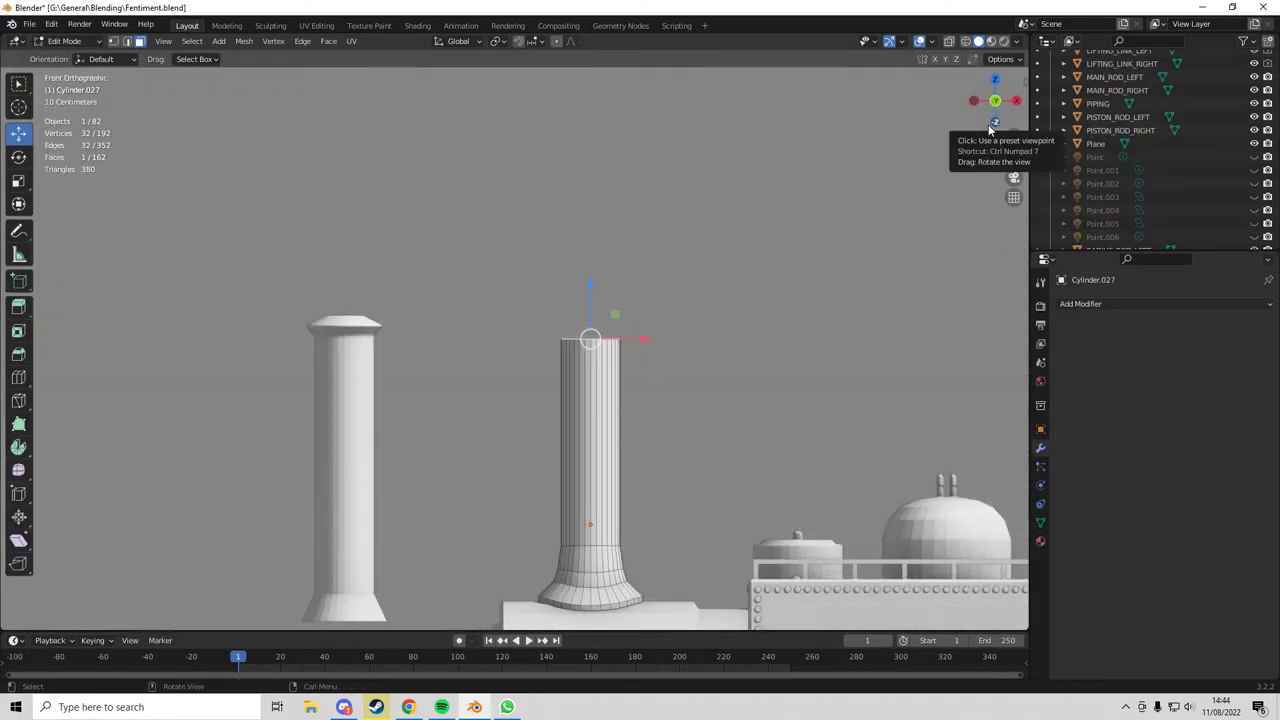
pyautogui.press('KP_Decimal')
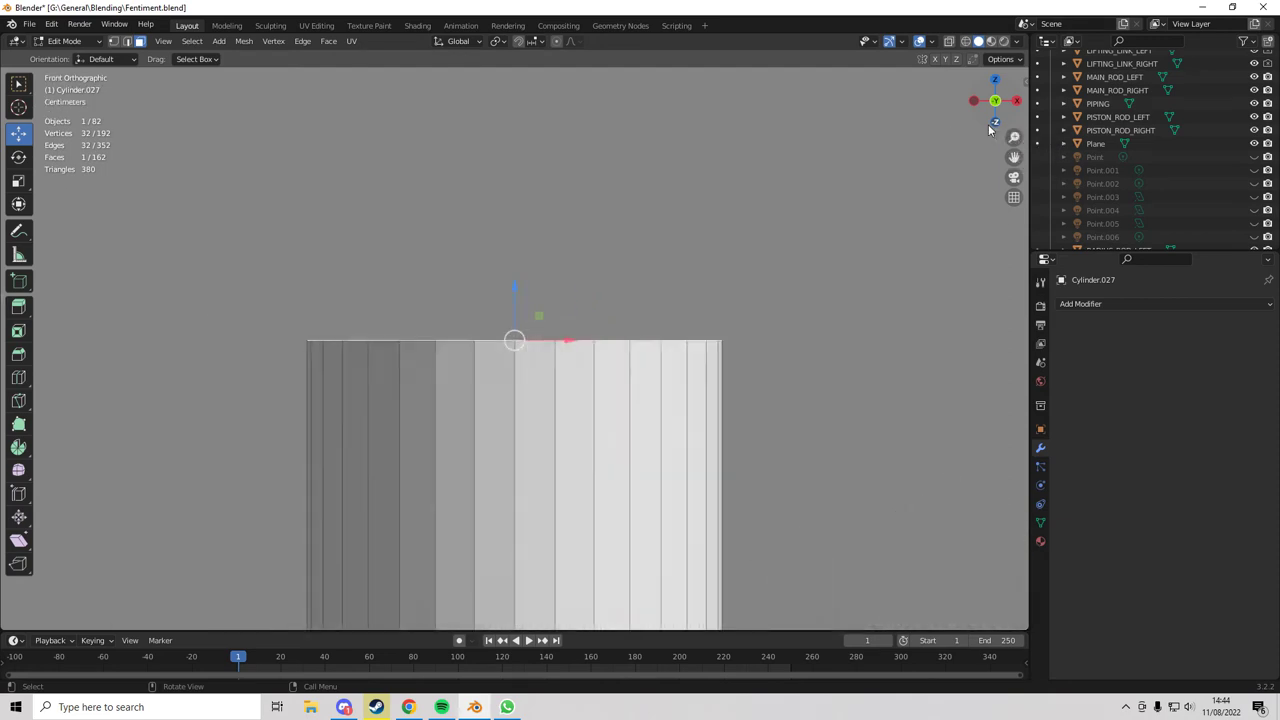
pyautogui.scroll(-12, 629, 299)
pyautogui.scroll(9, 690, 329)
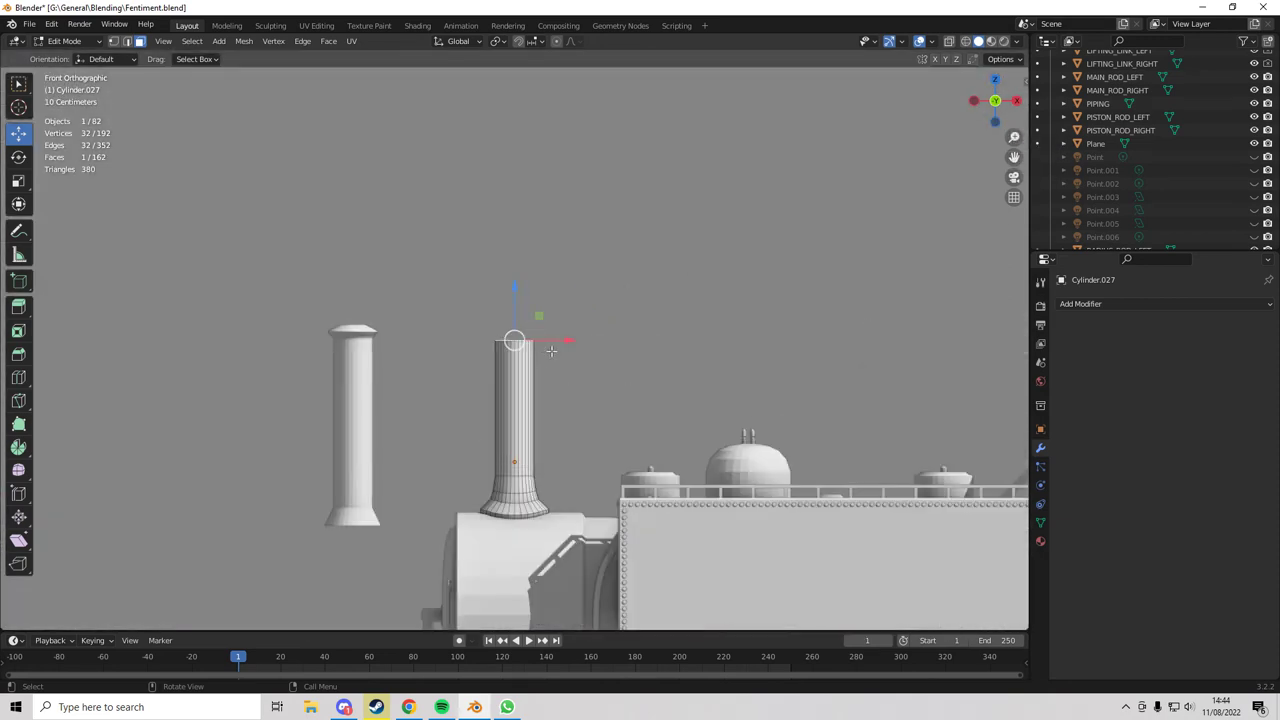
pyautogui.hotkey('shift', 'z')
pyautogui.hotkey('shift', 'z')
pyautogui.hotkey('shift', 'z')
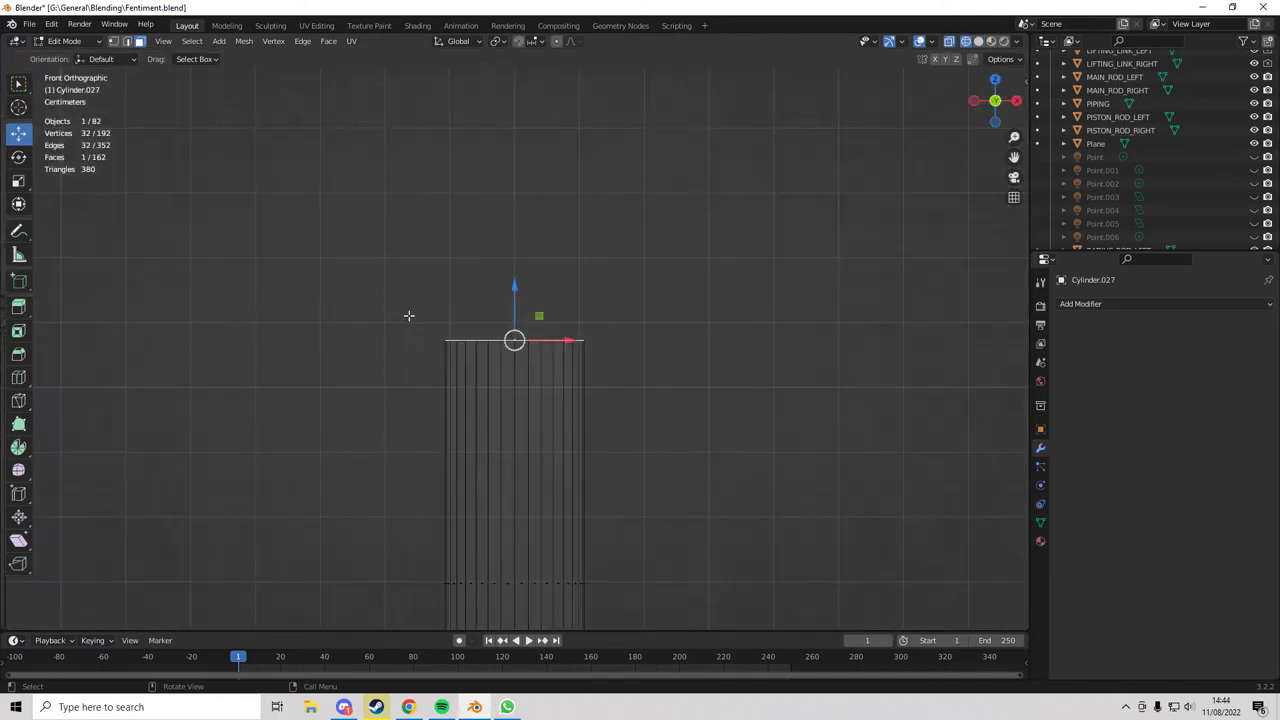
# - Extrude the stack's top face upward by about 0.03 m
pyautogui.scroll(-3, 426, 322)
pyautogui.scroll(3, 429, 332)
pyautogui.scroll(-7, 429, 336)
pyautogui.scroll(7, 416, 337)
pyautogui.hotkey('shift', 'z')
pyautogui.hotkey('shift', 'z')
pyautogui.press('e')
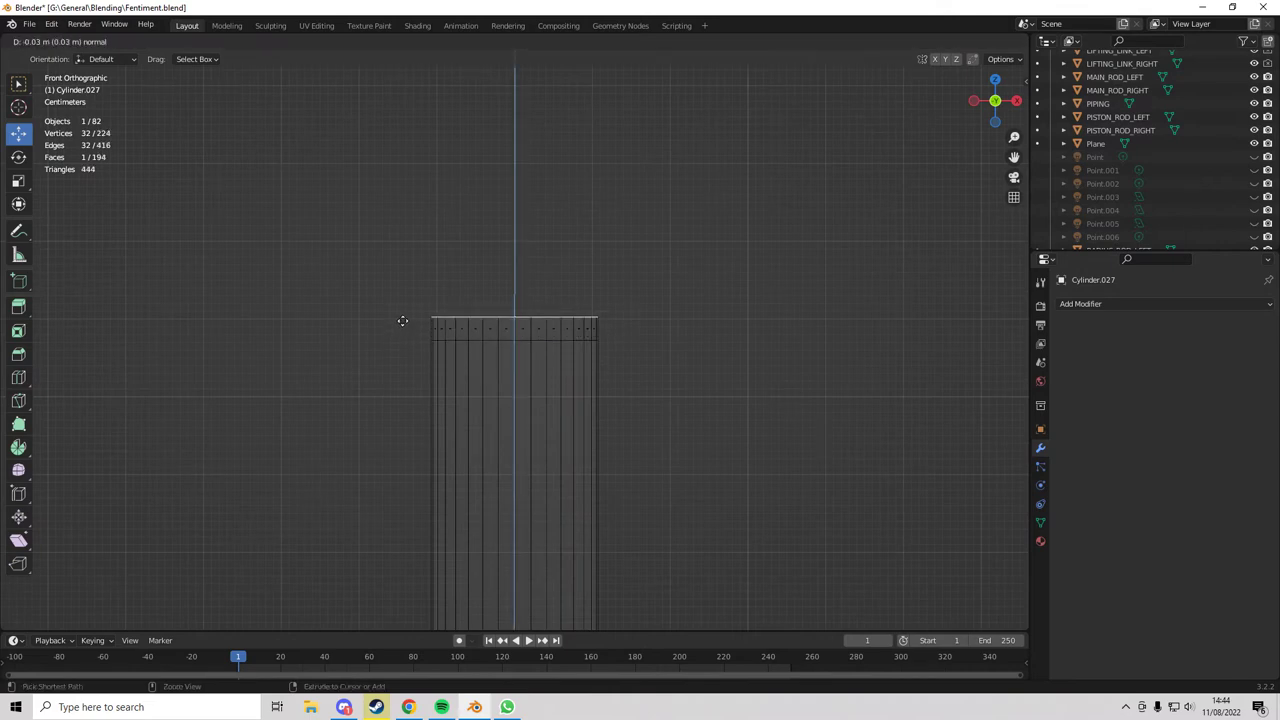
pyautogui.click(402, 320)
# - Scale the extruded top face to 1.1 and lower it by about 0.01 m to start the cap's flare
pyautogui.keyDown('shift'); pyautogui.moveTo(400, 325); pyautogui.dragTo(566, 317, button='middle'); pyautogui.keyUp('shift')
pyautogui.scroll(5, 424, 349)
pyautogui.scroll(2, 424, 349)
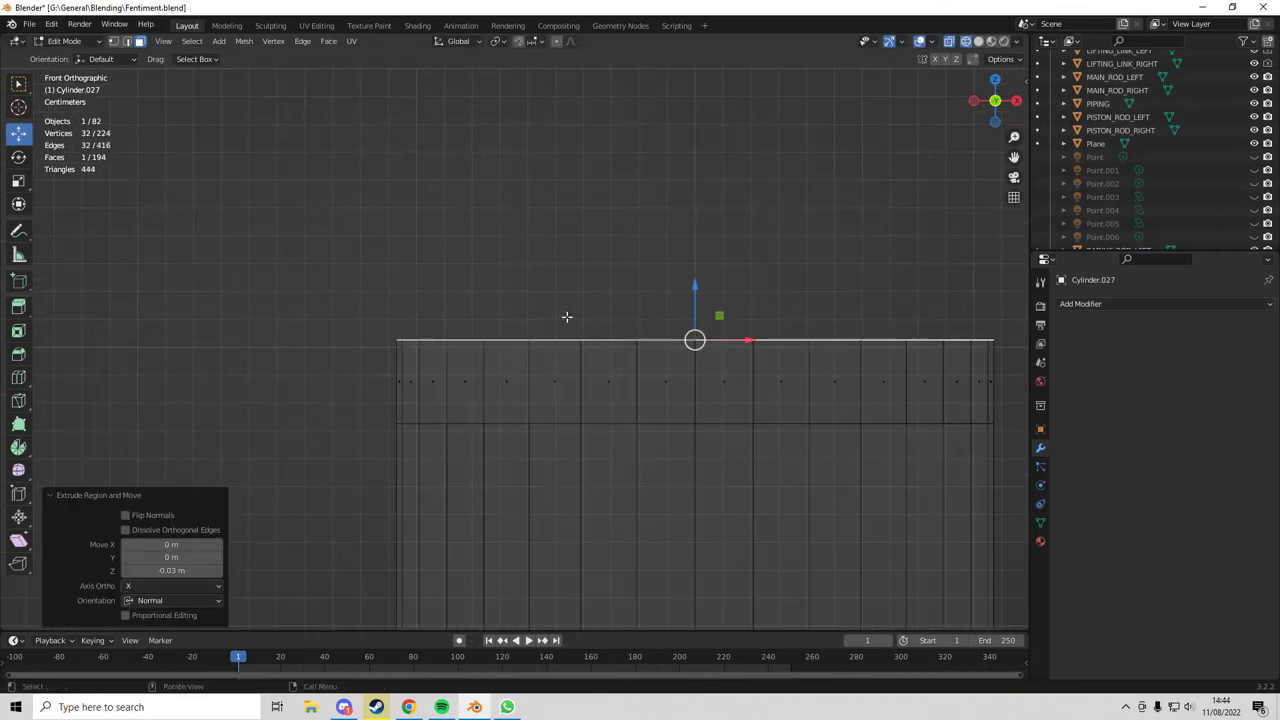
pyautogui.write('s1.1')
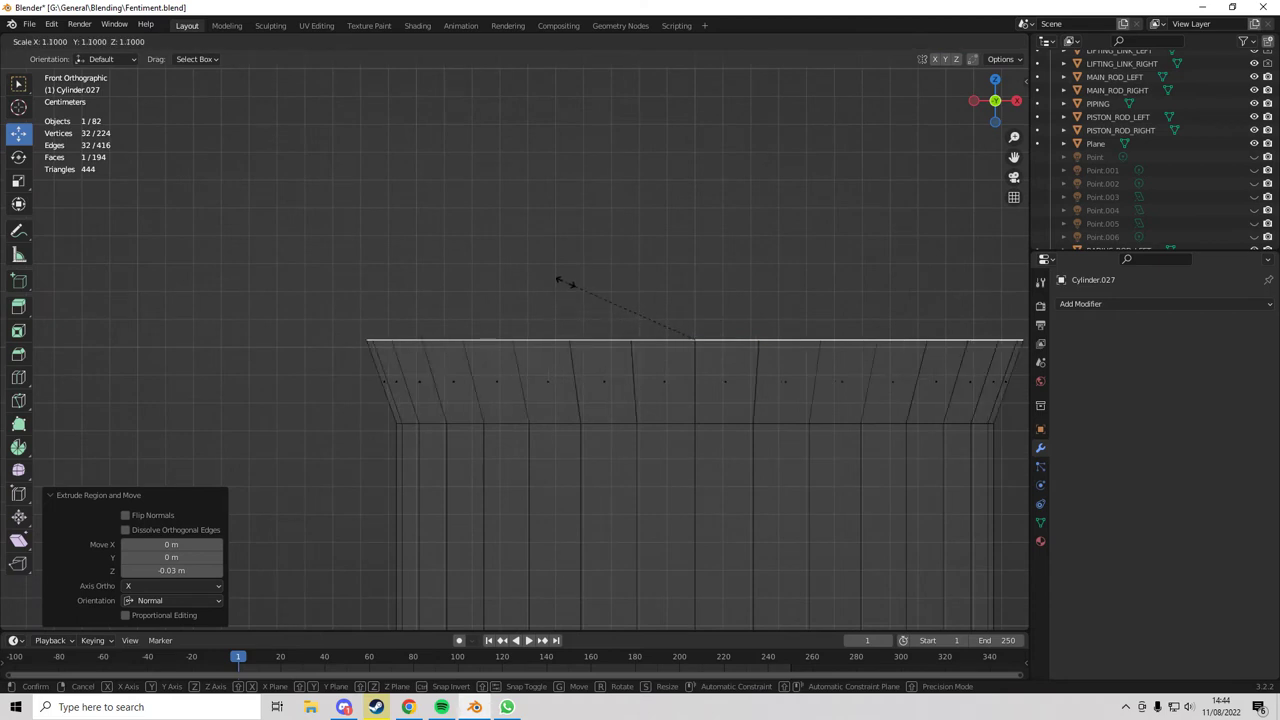
pyautogui.press('Return')
pyautogui.press('g')
pyautogui.press('z')
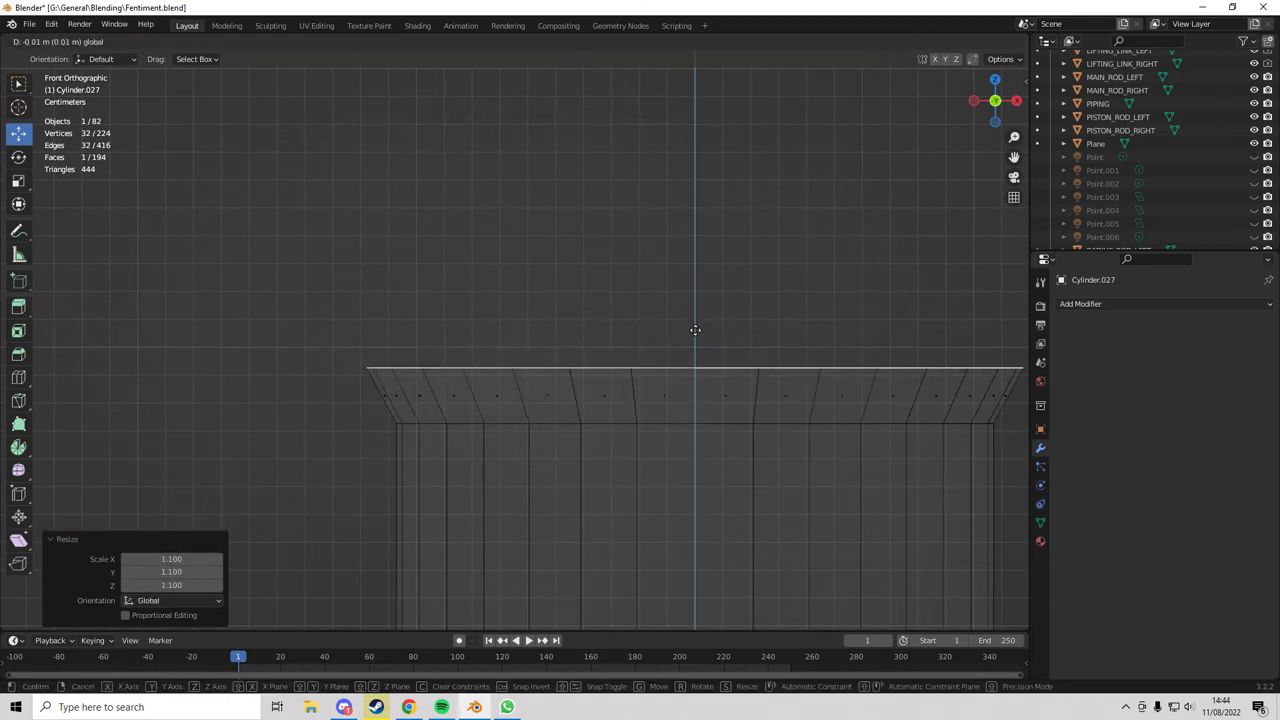
pyautogui.click(695, 330)
# - Extrude the cap's top face upward by about 0.02 m and scale it to 1.3 to widen the flare
pyautogui.scroll(1, 580, 463)
pyautogui.keyDown('shift'); pyautogui.moveTo(414, 433); pyautogui.dragTo(437, 414, button='middle'); pyautogui.keyUp('shift')
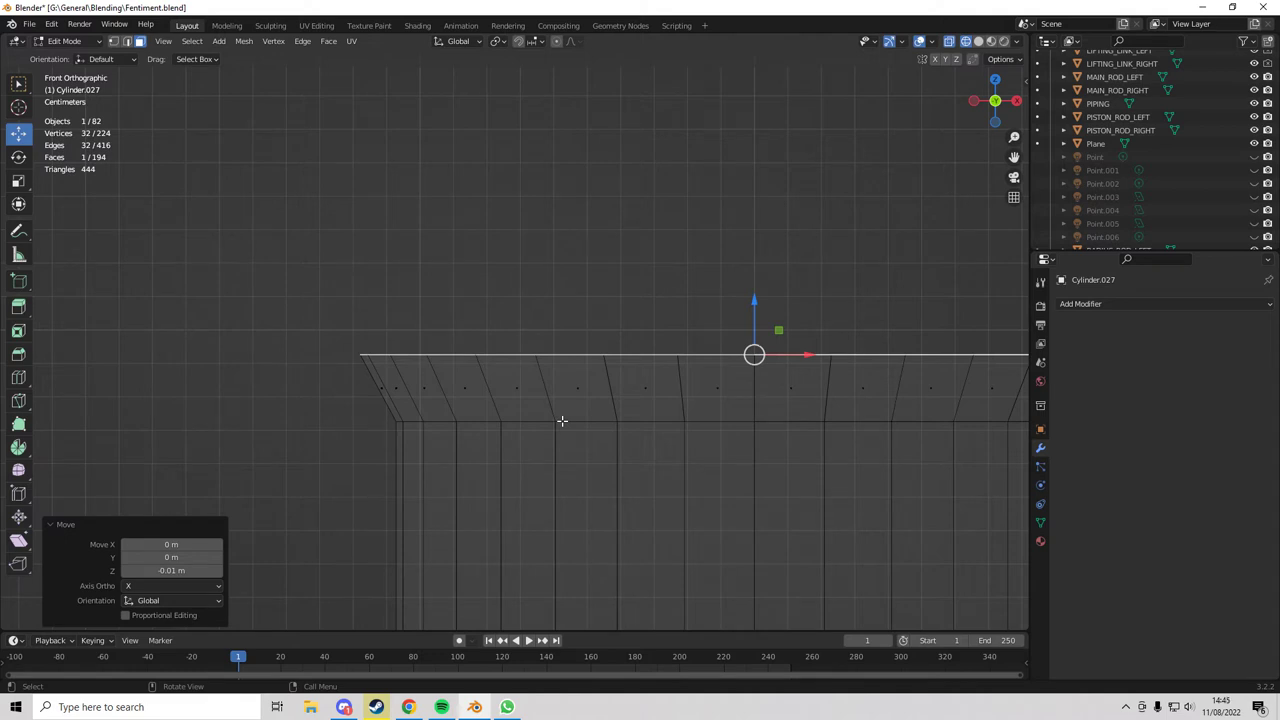
pyautogui.scroll(-3, 555, 419)
pyautogui.scroll(1, 558, 415)
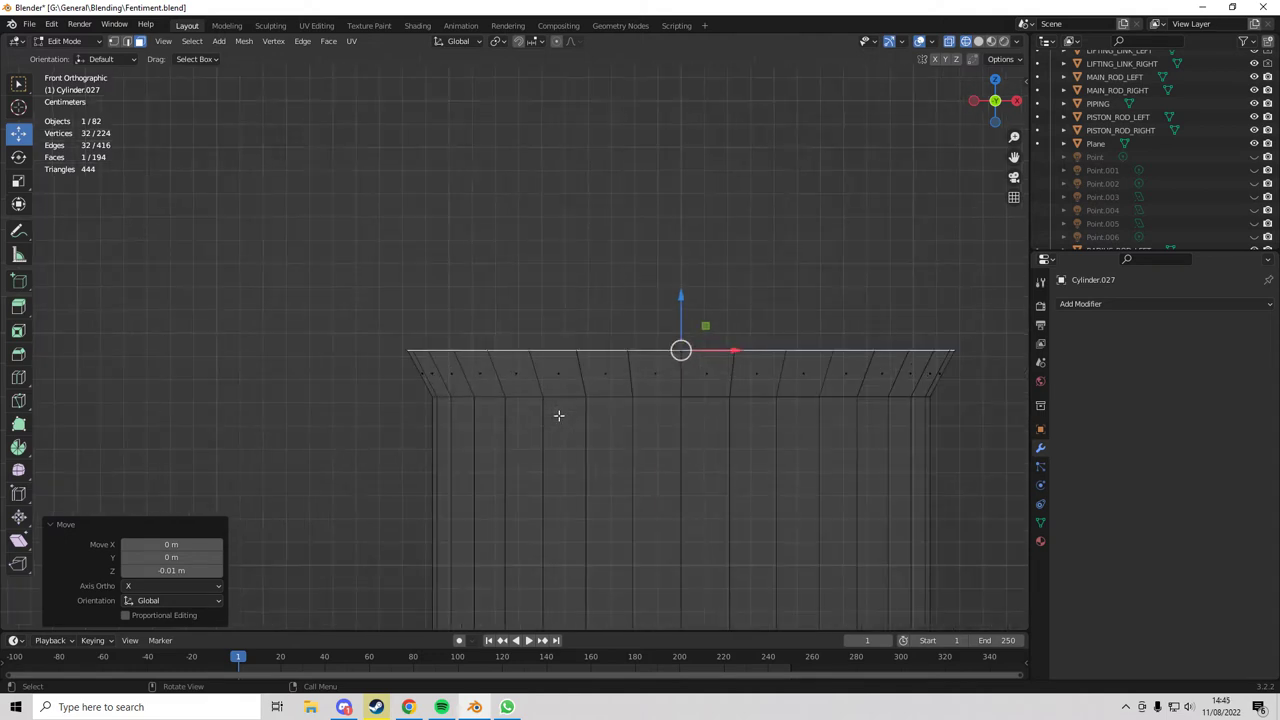
pyautogui.scroll(-1, 560, 425)
pyautogui.press('e')
pyautogui.scroll(1, 486, 430)
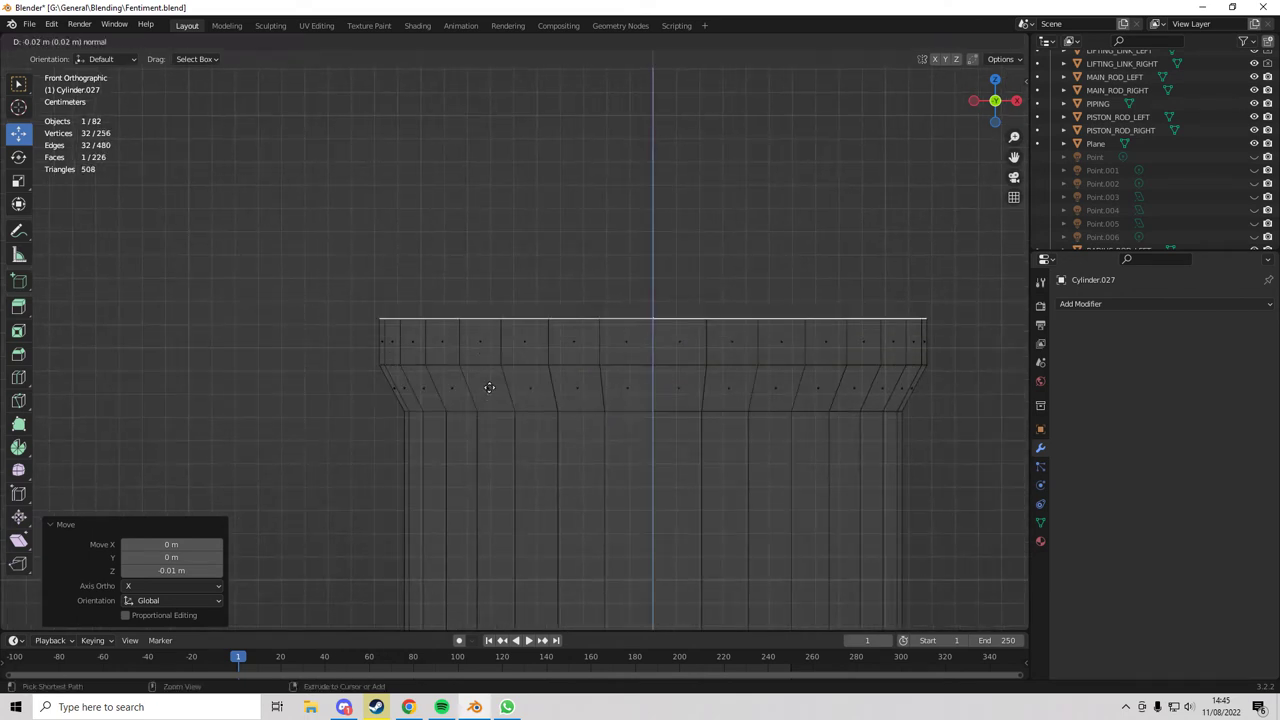
pyautogui.click(489, 387)
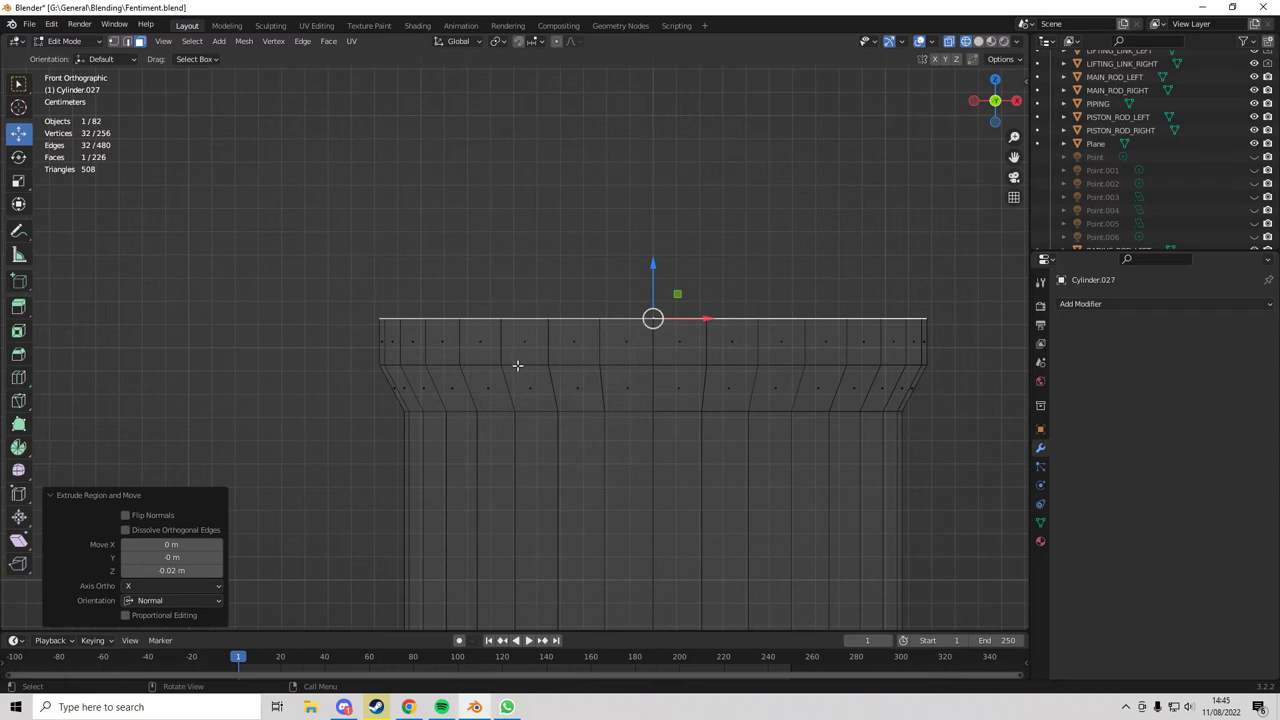
pyautogui.press('s')
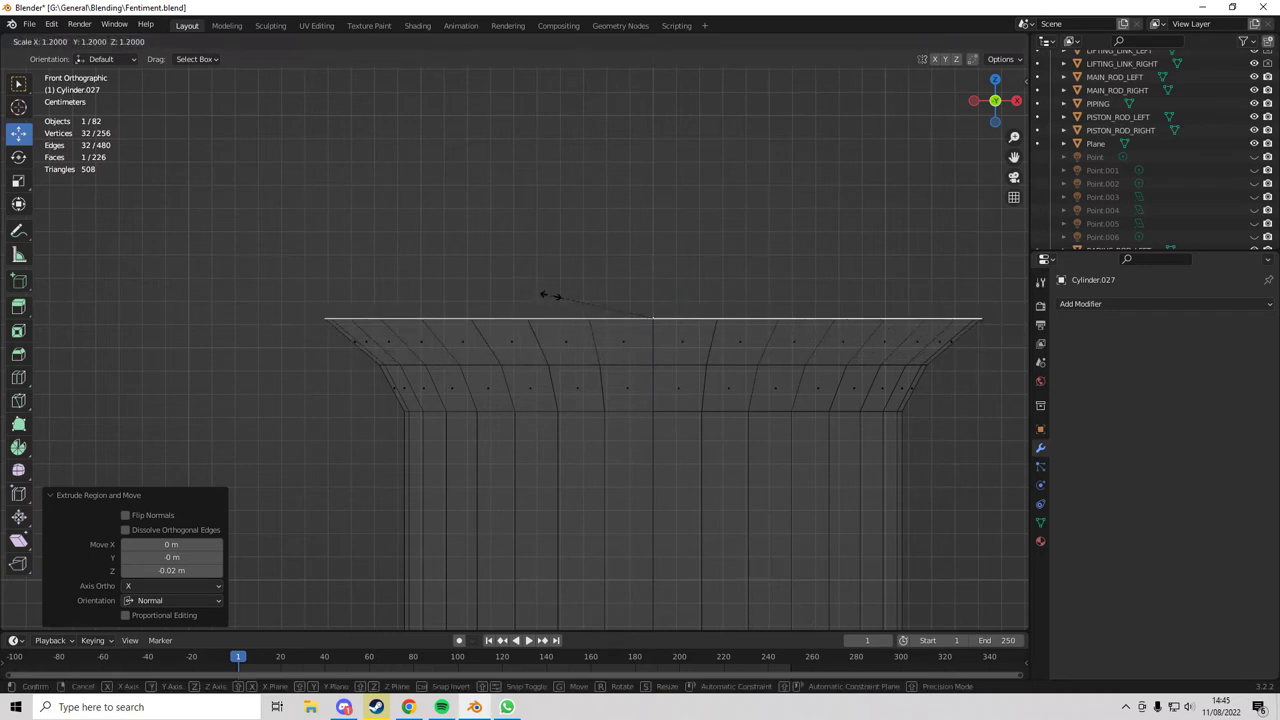
pyautogui.click(541, 296)
# - Extrude the cap's rim upward by about 0.02 m and add a tapered extrusion of about 0.01 m scaled to 0.9
pyautogui.press('e')
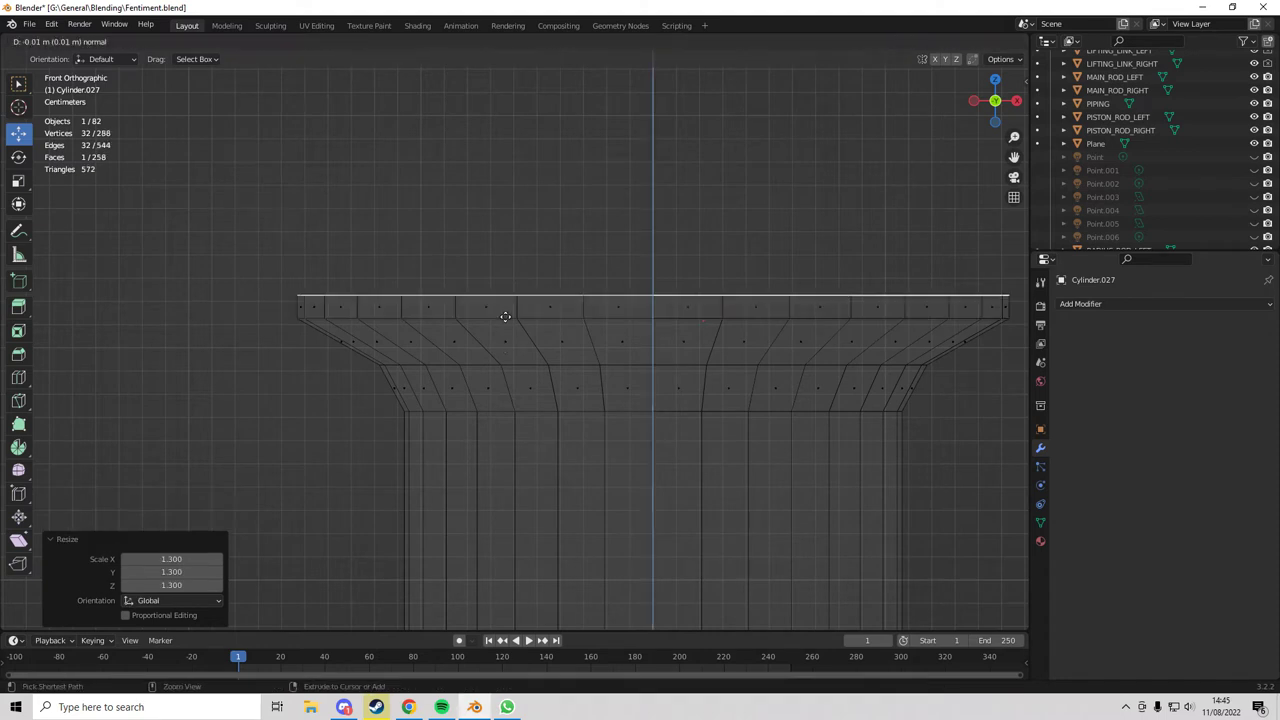
pyautogui.click(506, 307)
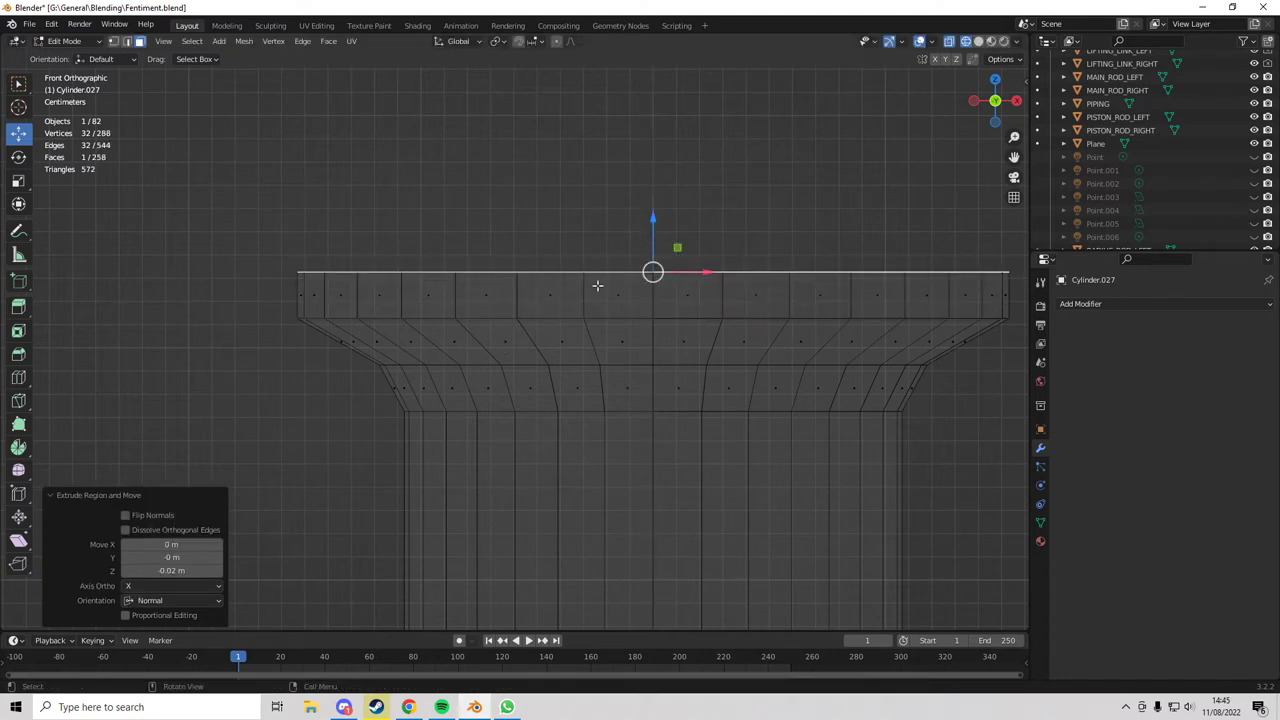
pyautogui.keyDown('shift'); pyautogui.moveTo(316, 281); pyautogui.dragTo(306, 363, button='middle'); pyautogui.keyUp('shift')
pyautogui.scroll(1, 305, 366)
pyautogui.press('e')
pyautogui.click(314, 340)
pyautogui.write('s')
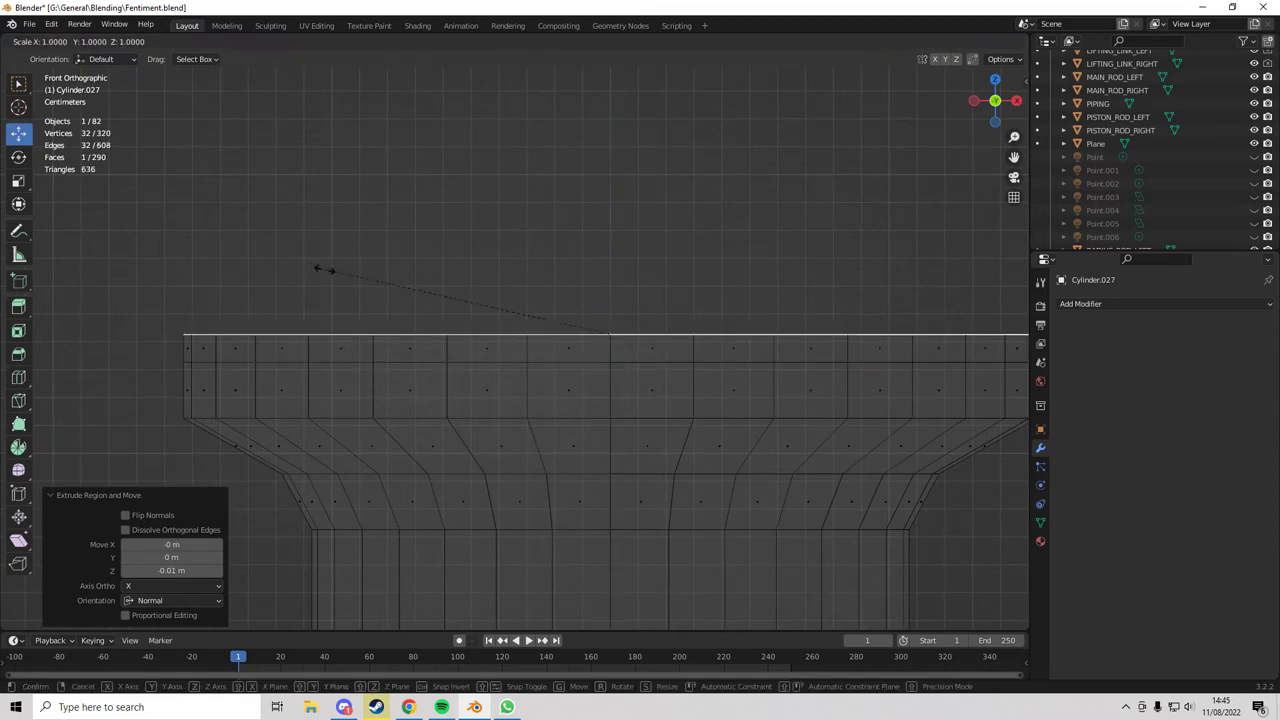
pyautogui.write('.9')
pyautogui.press('Return')
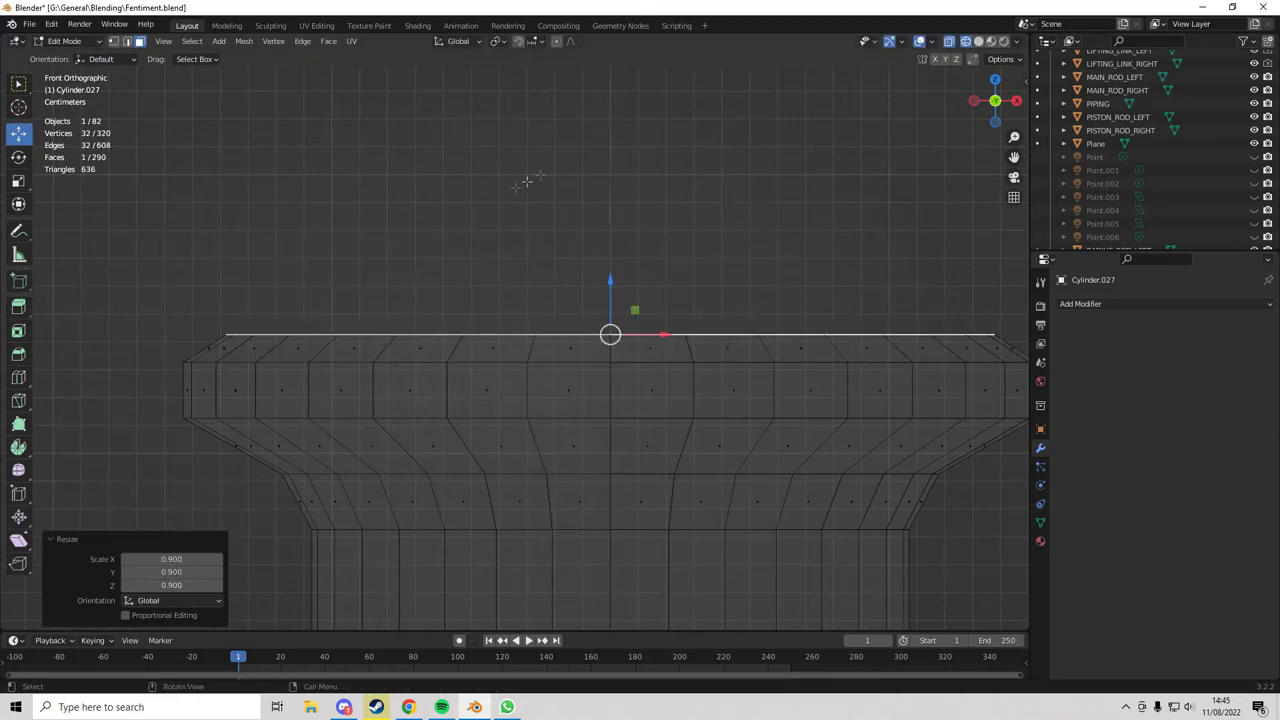
# - Inset the cap's top face with a thickness of 0.1 m
pyautogui.click(995, 79)
pyautogui.scroll(-4, 560, 300)
pyautogui.press('z')
pyautogui.click(600, 248)
pyautogui.scroll(2, 589, 181)
pyautogui.press('i')
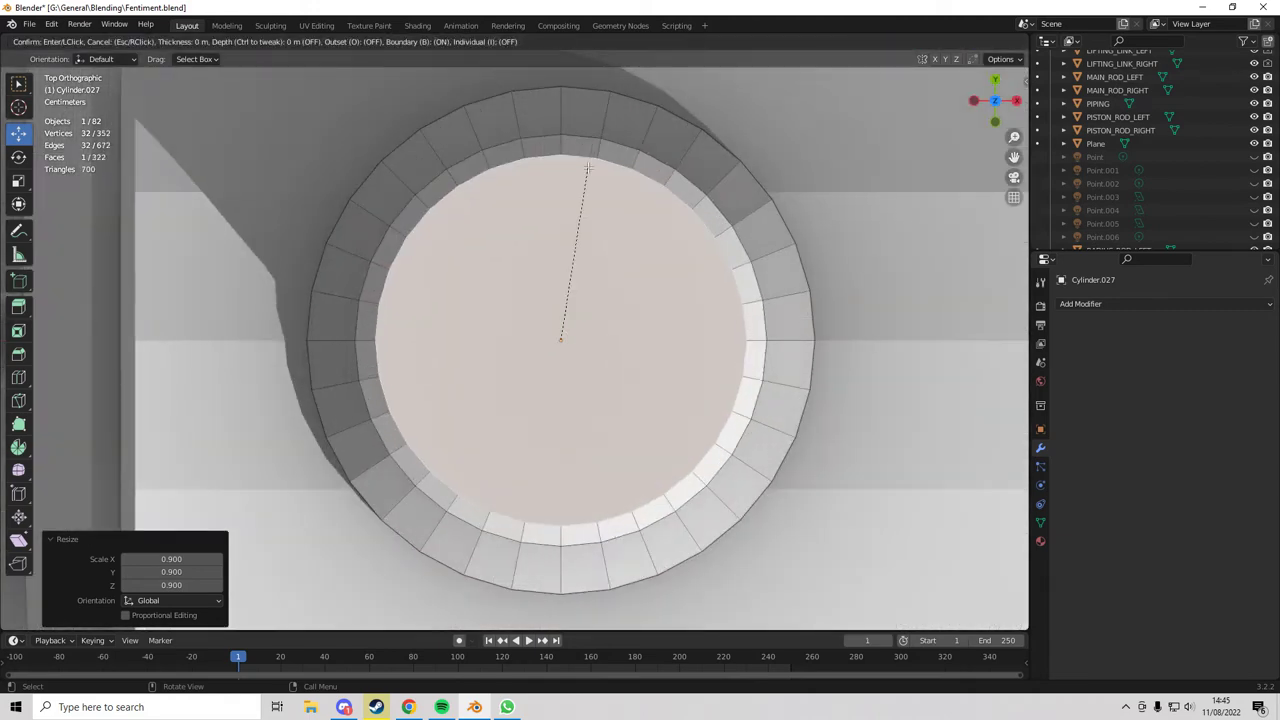
pyautogui.click(581, 190)
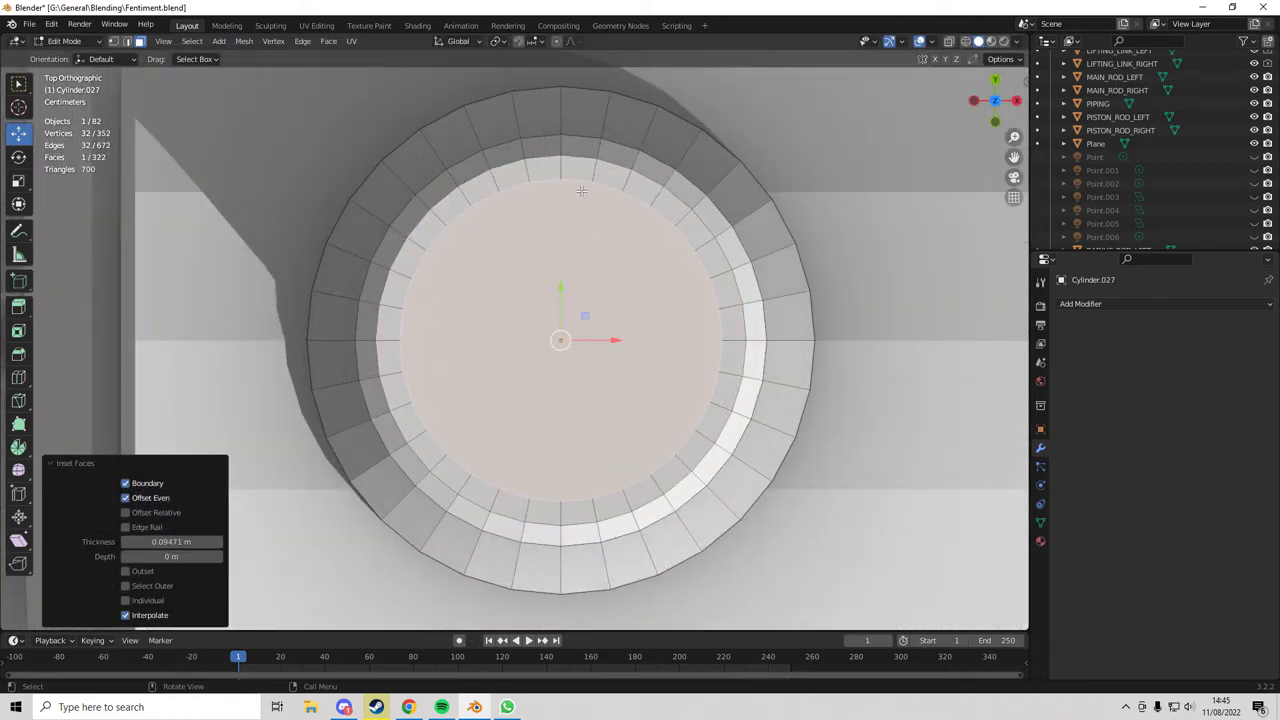
pyautogui.click(171, 541)
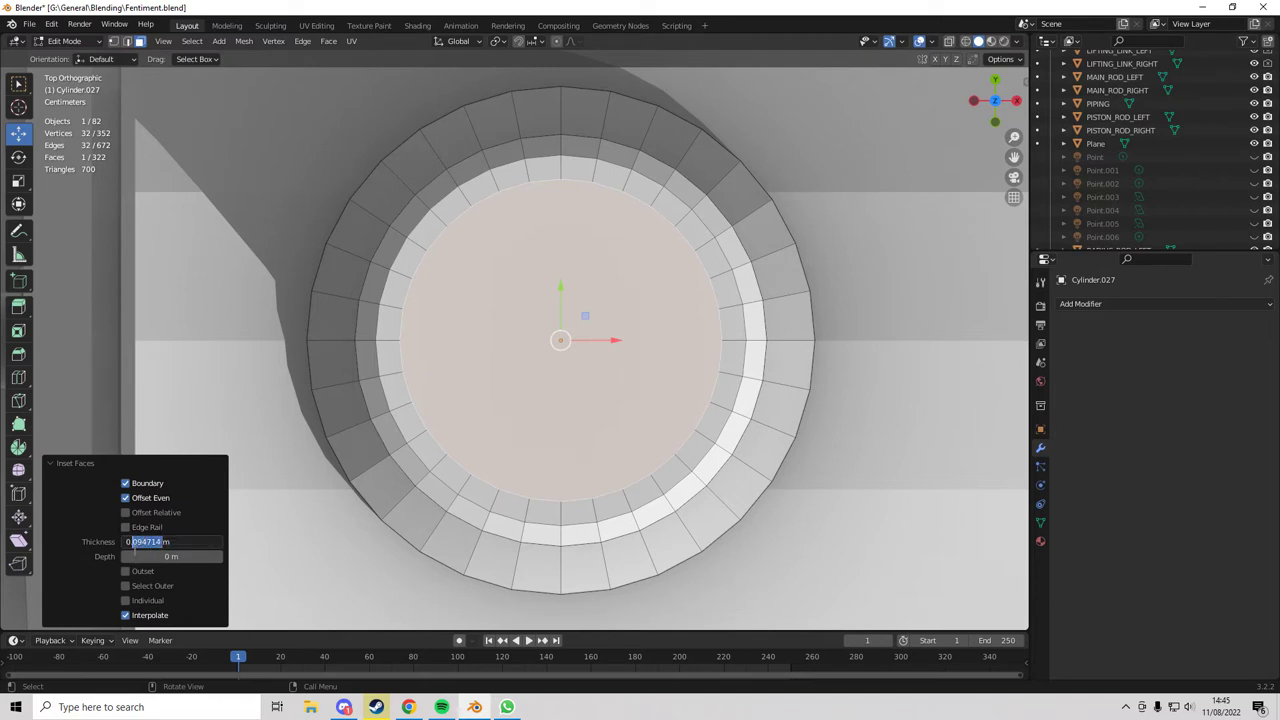
pyautogui.press('Return')
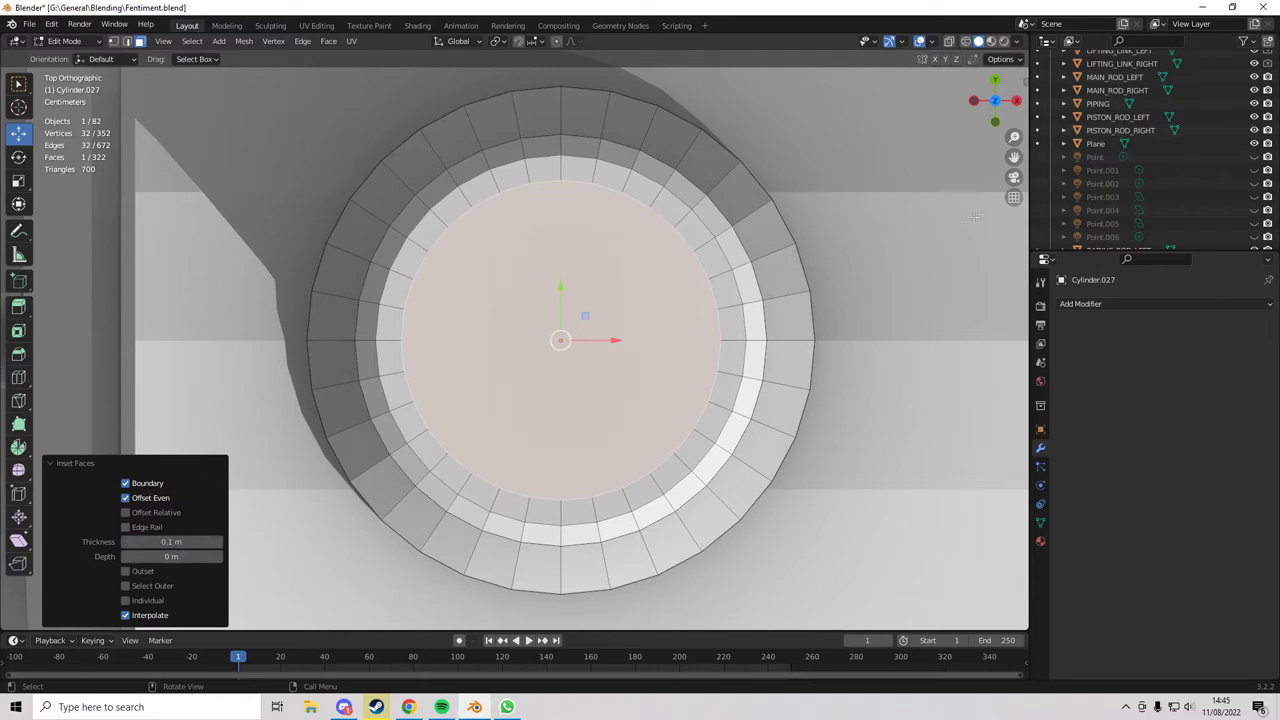
# - Extrude the inset face upward by about 0.01 m and raise it by another 0.01 m to form the cap's lip
pyautogui.click(994, 121)
pyautogui.scroll(5, 498, 406)
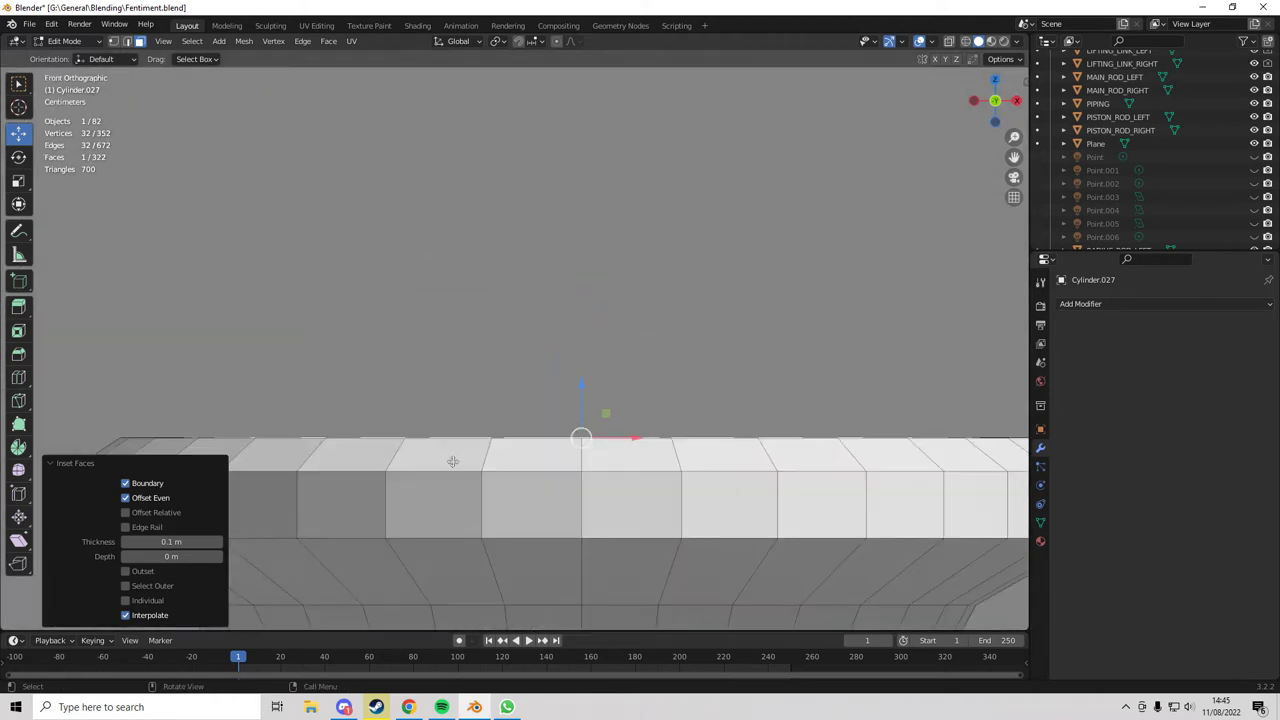
pyautogui.press('e')
pyautogui.click(463, 432)
pyautogui.scroll(-6, 468, 425)
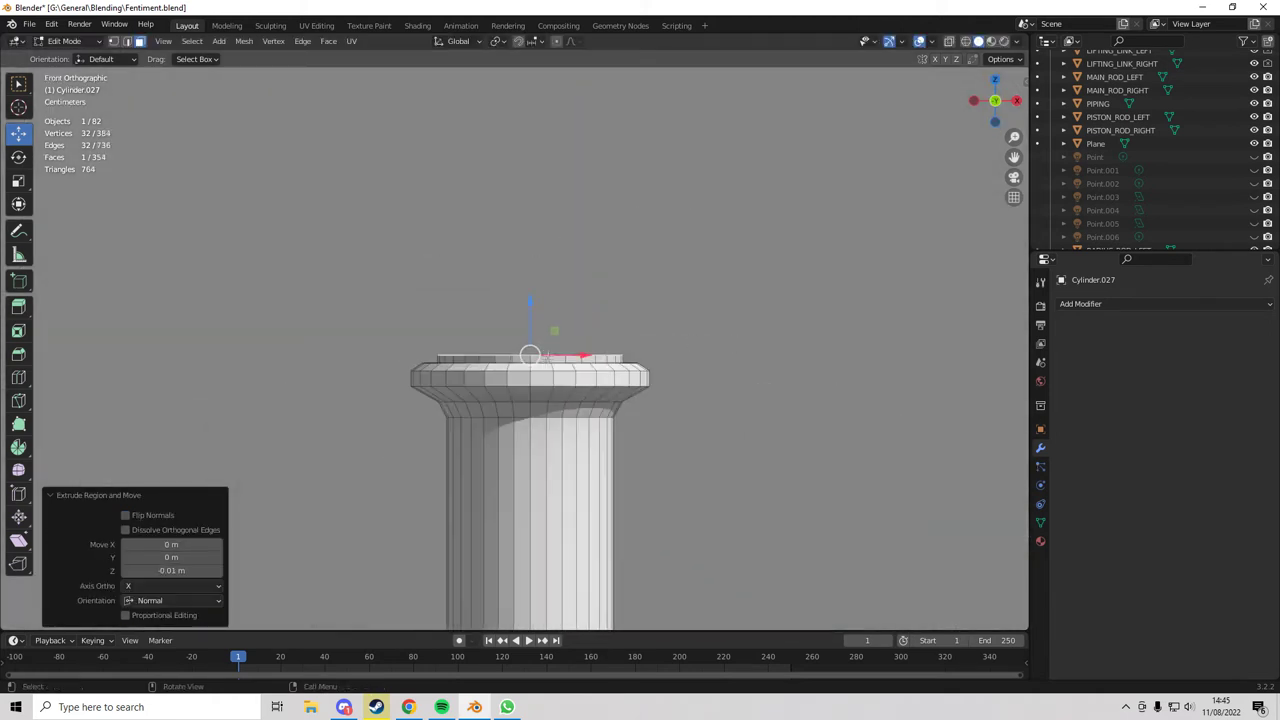
pyautogui.scroll(3, 540, 362)
pyautogui.press('g')
pyautogui.press('z')
pyautogui.click(556, 325)
# - Inset the lip's top face with a thickness of 0.075 m to outline the chimney's opening
pyautogui.scroll(-8, 558, 335)
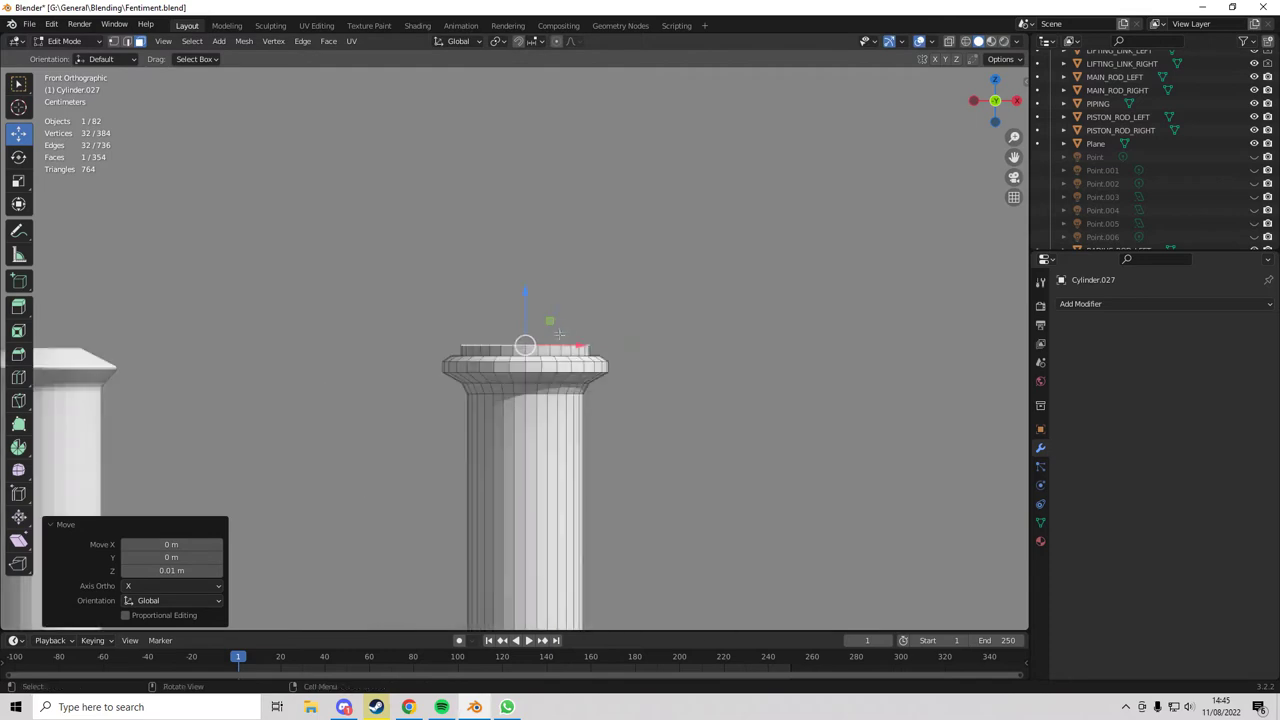
pyautogui.scroll(6, 581, 343)
pyautogui.moveTo(581, 343); pyautogui.dragTo(748, 181, button='middle')
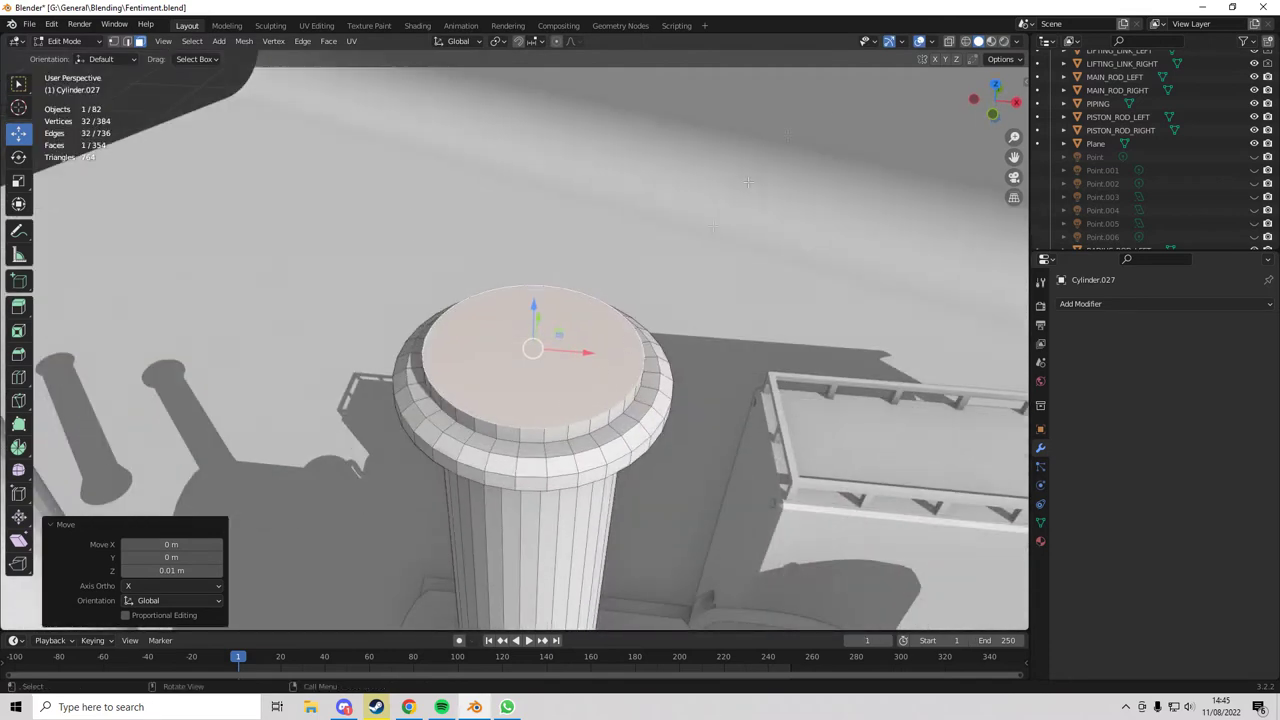
pyautogui.click(996, 87)
pyautogui.scroll(2, 590, 190)
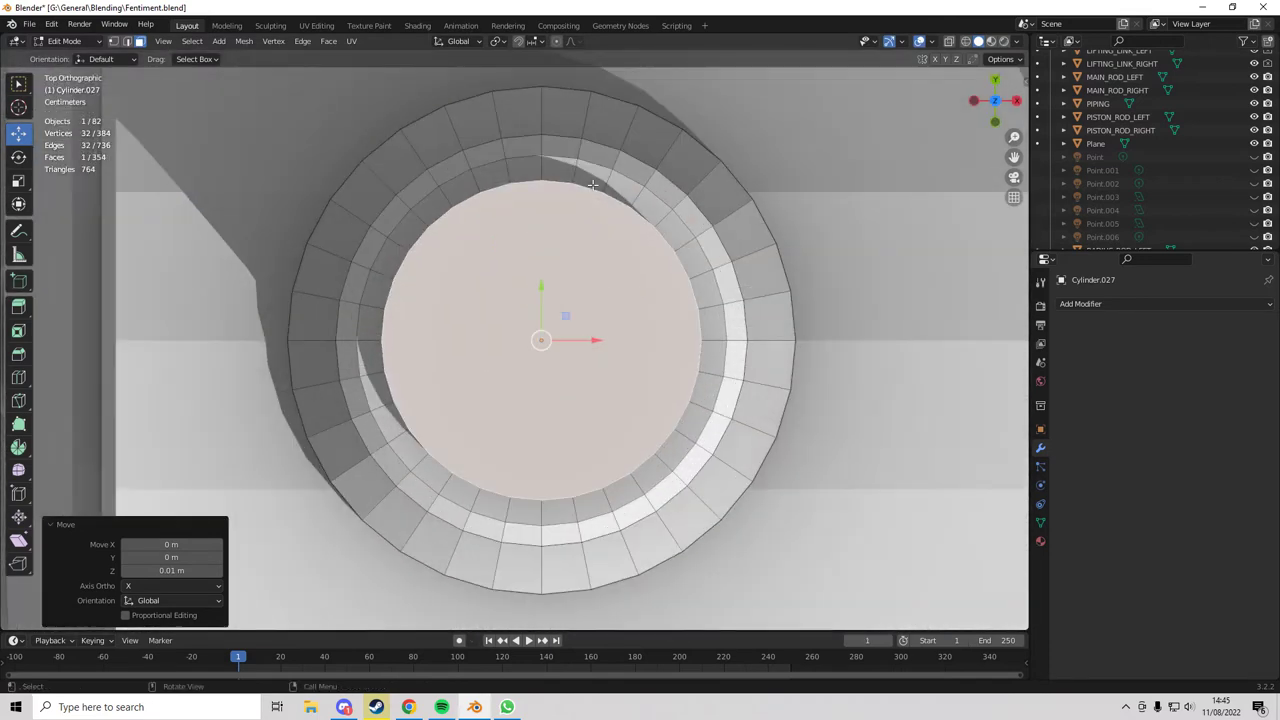
pyautogui.press('i')
pyautogui.click(585, 200)
pyautogui.click(160, 541)
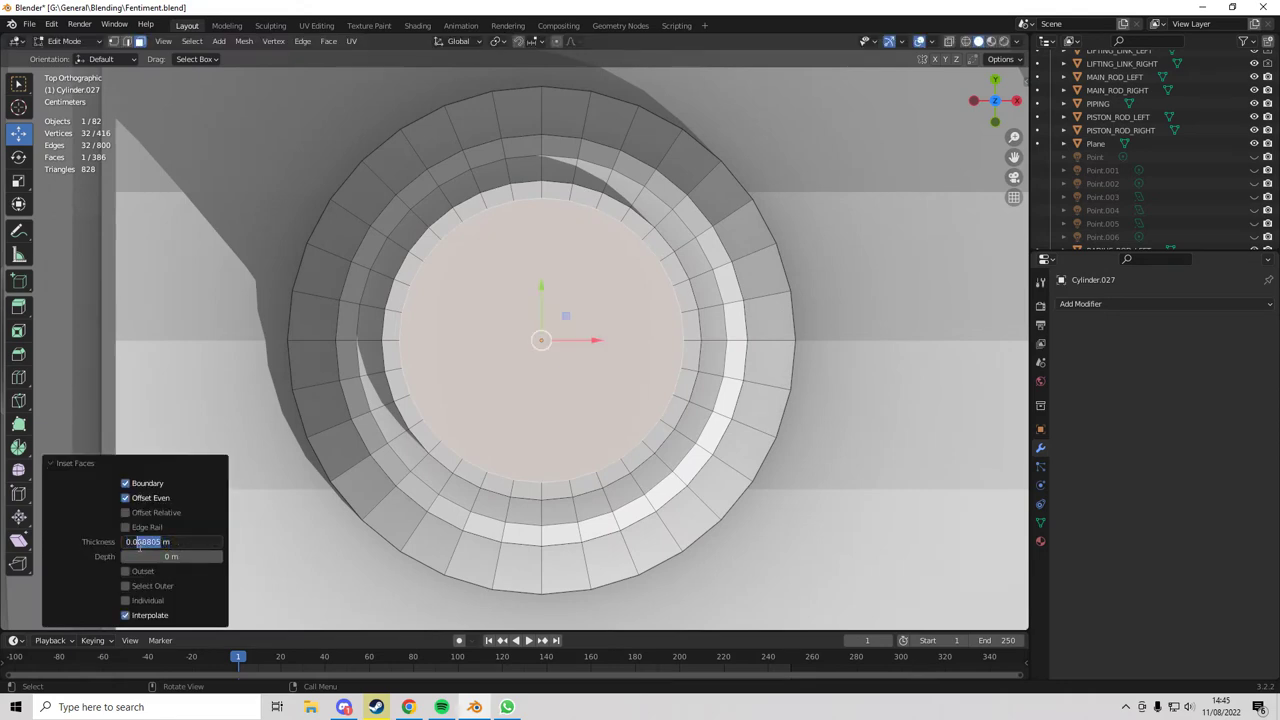
pyautogui.press('Return')
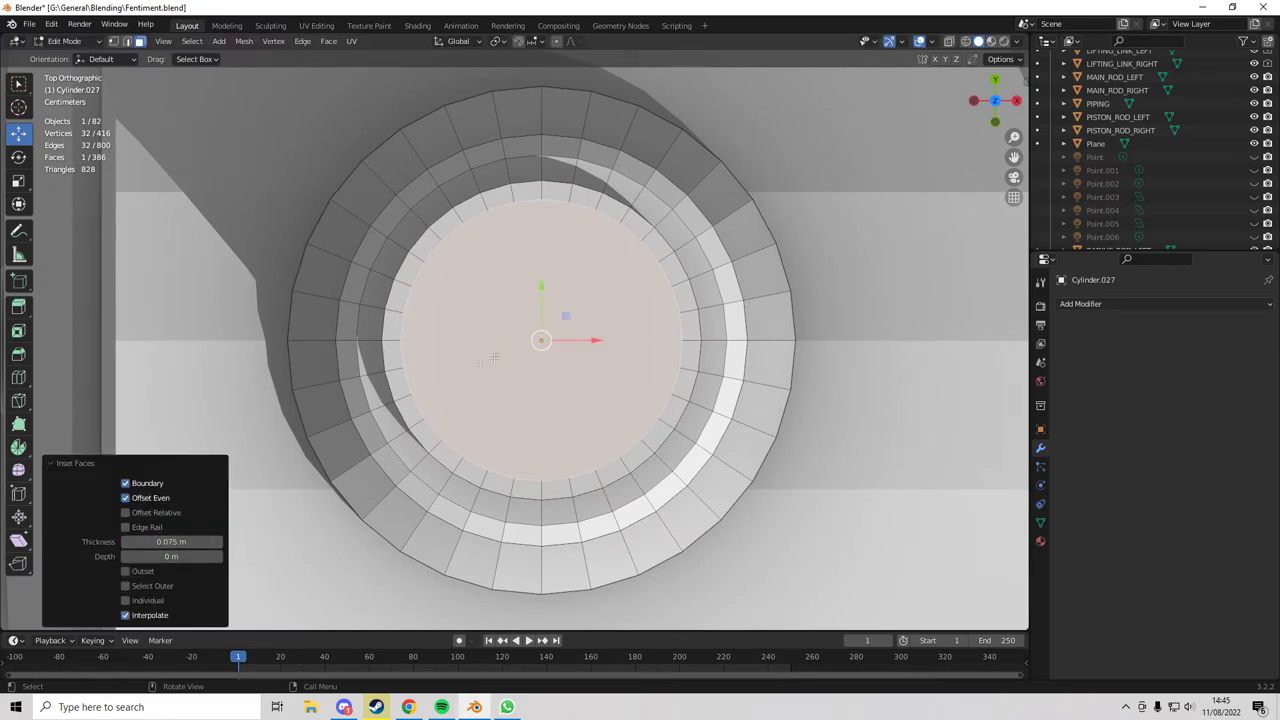
# - Extrude the inner face about 1 m down inside the stack to hollow out the chimney
pyautogui.scroll(-5, 430, 400)
pyautogui.moveTo(410, 446); pyautogui.dragTo(446, 351, button='middle')
pyautogui.moveTo(533, 386); pyautogui.dragTo(518, 326, button='middle')
pyautogui.scroll(-8, 600, 443)
pyautogui.moveTo(600, 443); pyautogui.dragTo(652, 613, button='middle')
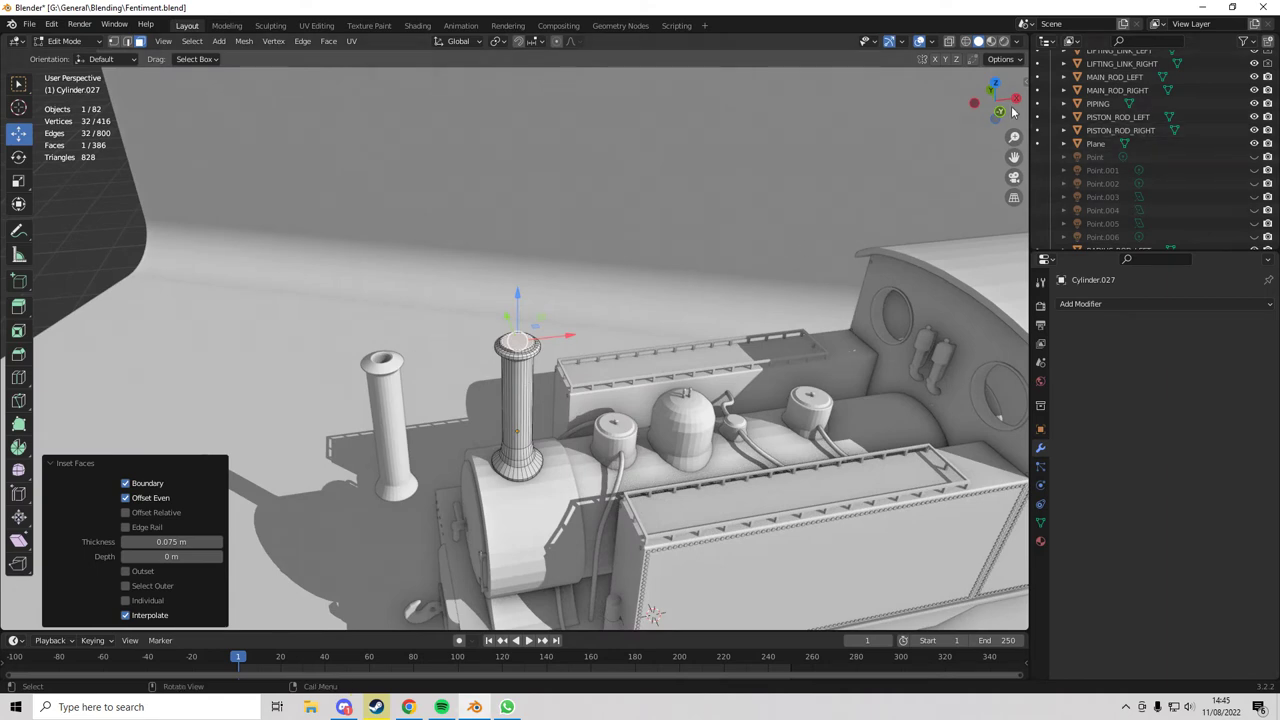
pyautogui.click(1001, 112)
pyautogui.scroll(-4, 480, 455)
pyautogui.keyDown('shift'); pyautogui.moveTo(459, 460); pyautogui.dragTo(459, 403, button='middle'); pyautogui.keyUp('shift')
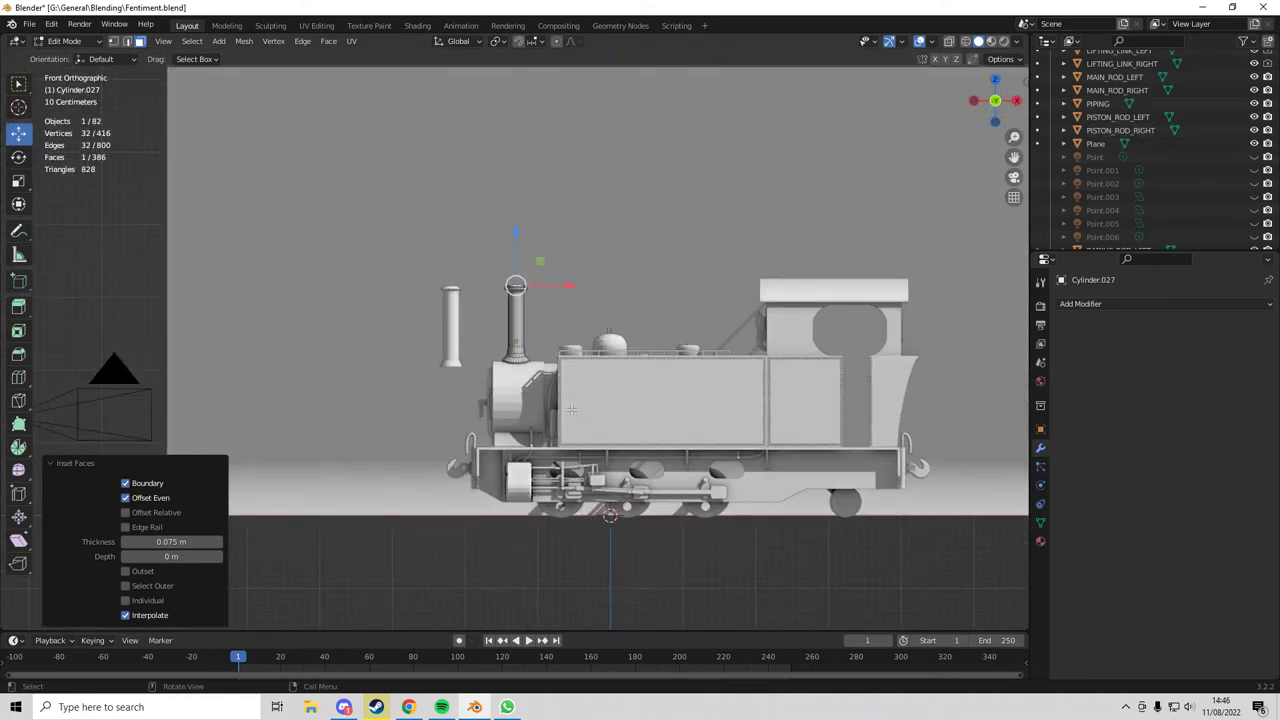
pyautogui.hotkey('shift', 'z')
pyautogui.scroll(4, 459, 403)
pyautogui.scroll(4, 457, 403)
pyautogui.press('e')
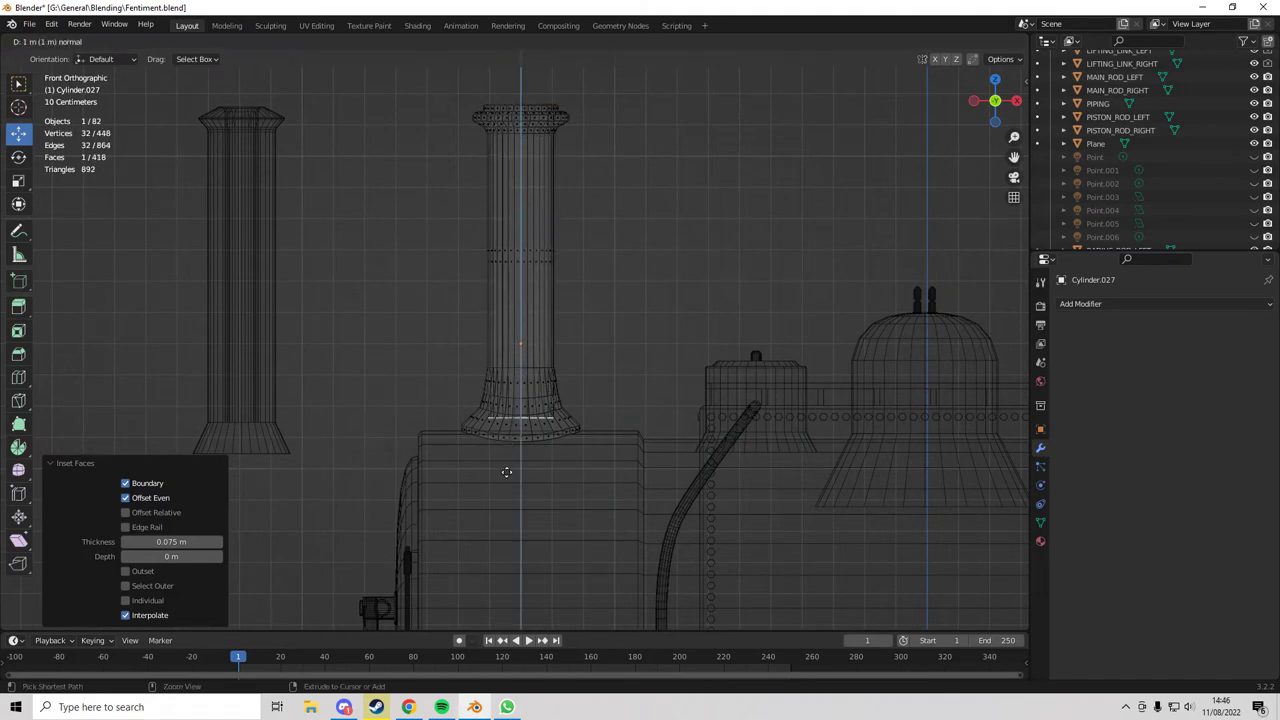
pyautogui.click(506, 472)
# - Return to solid shading in Object Mode, inspect the finished chimney on the locomotive, and save Fentiment.blend
pyautogui.scroll(3, 455, 230)
pyautogui.hotkey('shift', 'z')
pyautogui.moveTo(548, 255); pyautogui.dragTo(620, 320, button='middle')
pyautogui.scroll(-5, 554, 393)
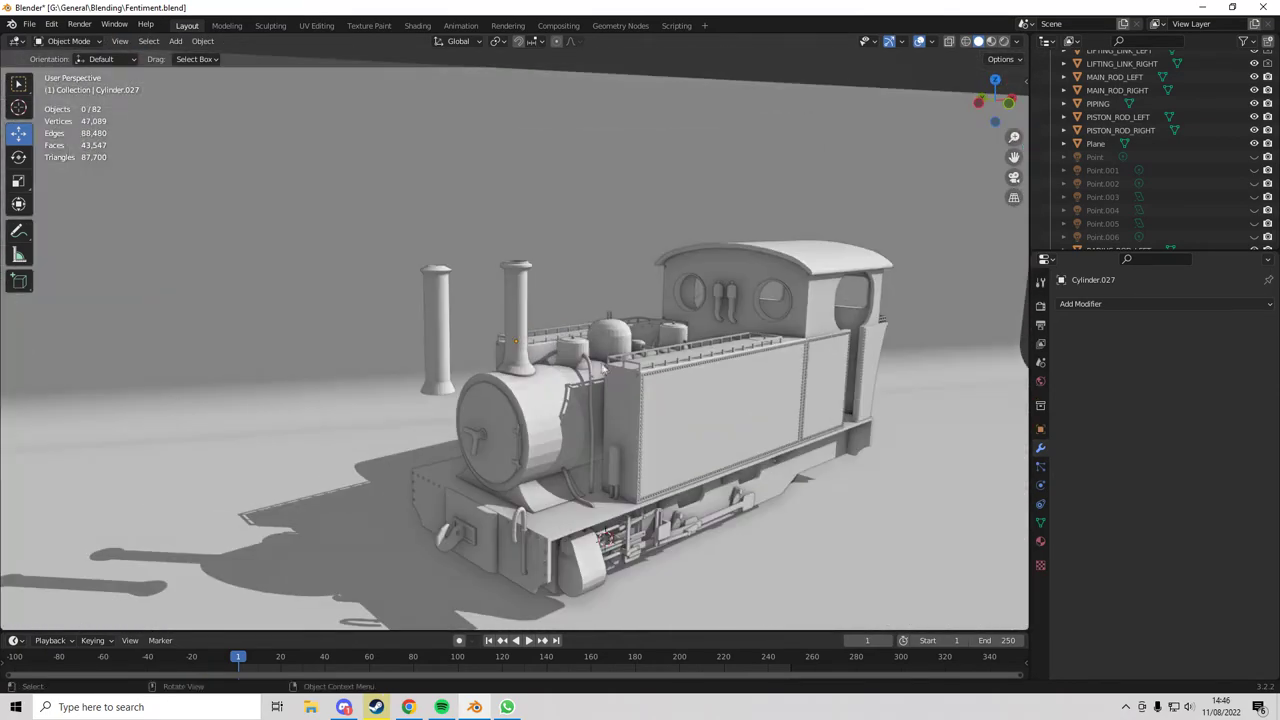
pyautogui.scroll(2, 679, 455)
pyautogui.moveTo(715, 482); pyautogui.dragTo(662, 436, button='middle')
pyautogui.keyDown('shift'); pyautogui.moveTo(752, 523); pyautogui.dragTo(682, 446, button='middle'); pyautogui.keyUp('shift')
pyautogui.hotkey('ctrl', 's')
pyautogui.scroll(-2, 573, 388)
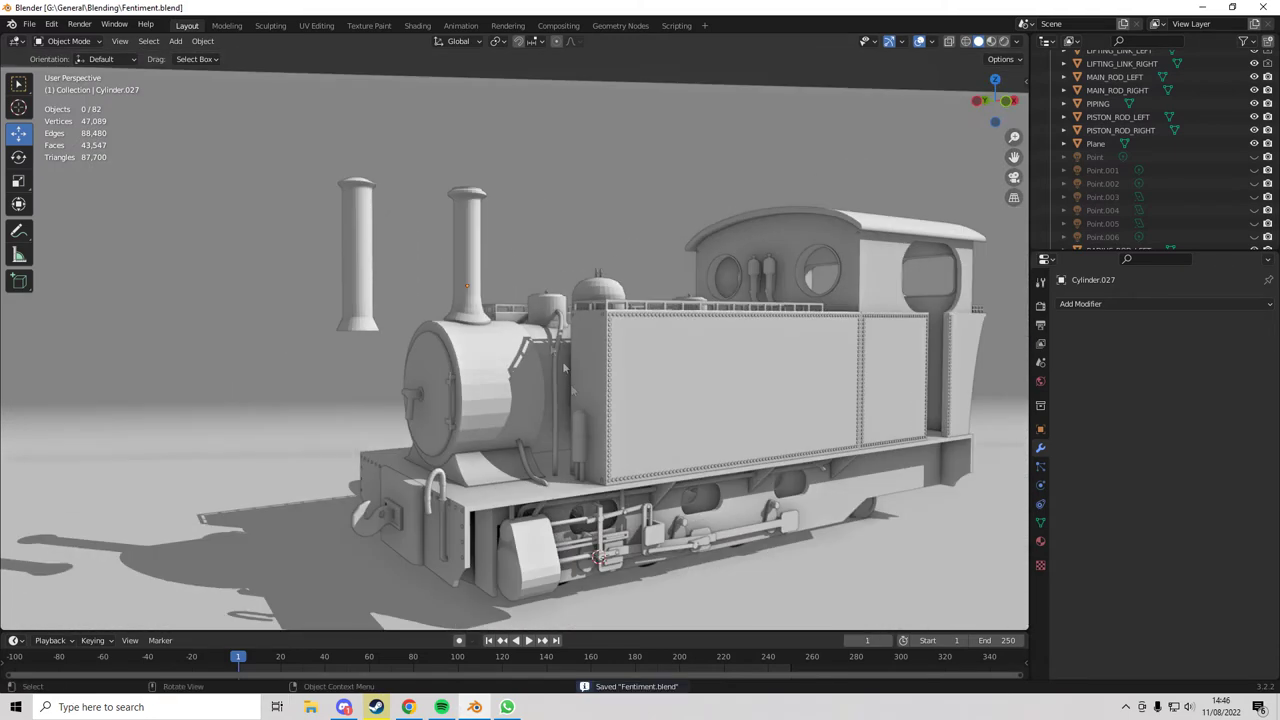
# - In front wireframe view, select the chimney's whole cap geometry in Edit Mode and lower it slightly along Z
pyautogui.keyDown('shift'); pyautogui.moveTo(511, 263); pyautogui.dragTo(515, 292, button='middle'); pyautogui.keyUp('shift')
pyautogui.click(475, 275)
pyautogui.press('Tab')
pyautogui.scroll(5, 485, 235)
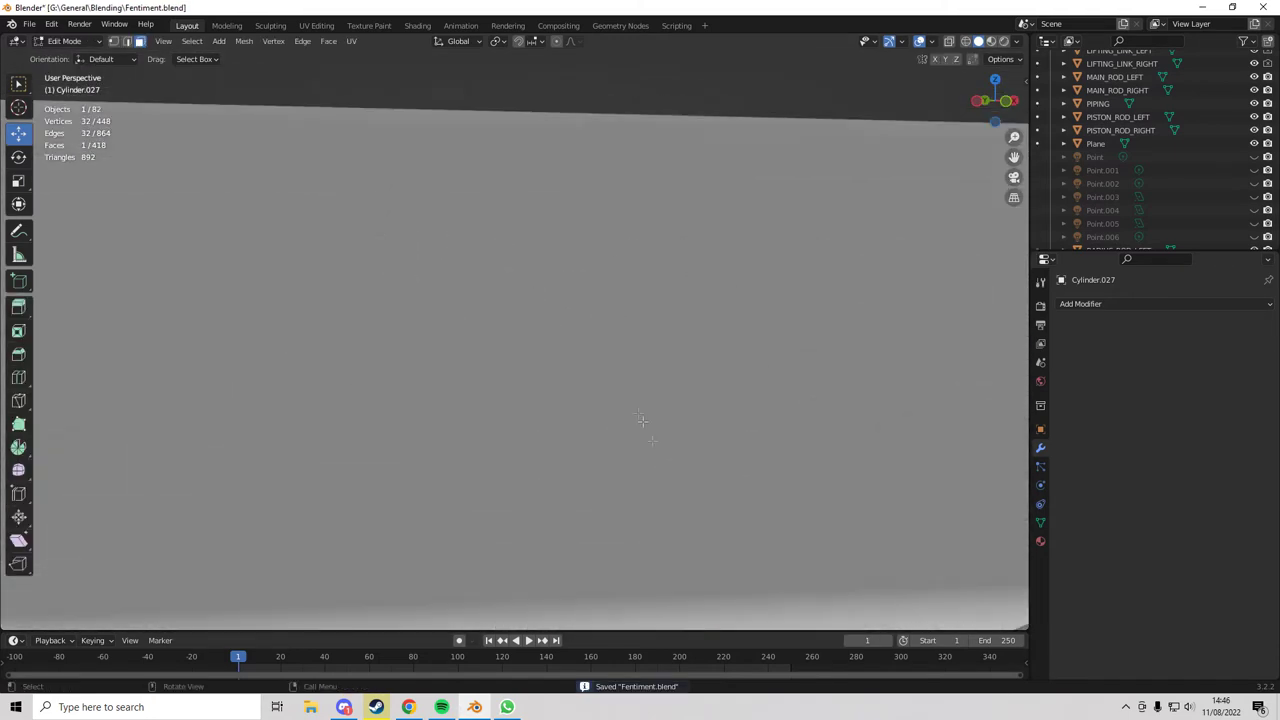
pyautogui.scroll(-5, 462, 430)
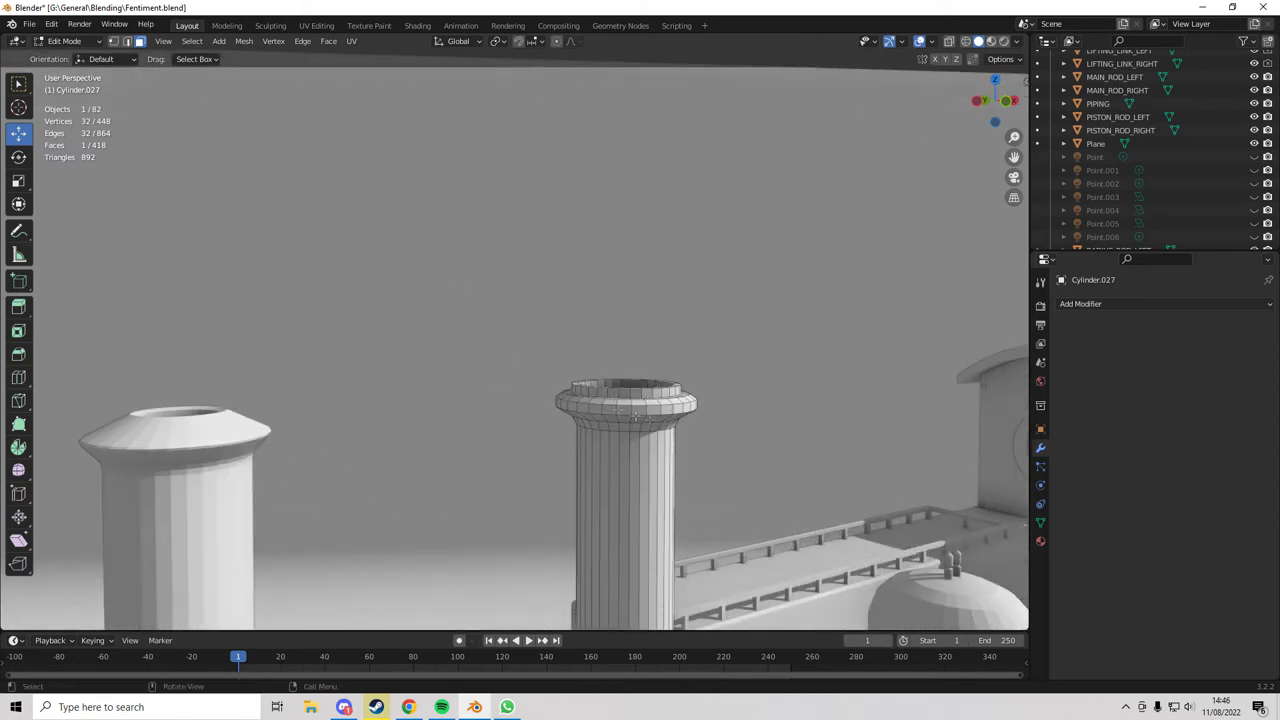
pyautogui.click(1004, 107)
pyautogui.hotkey('shift', 'z')
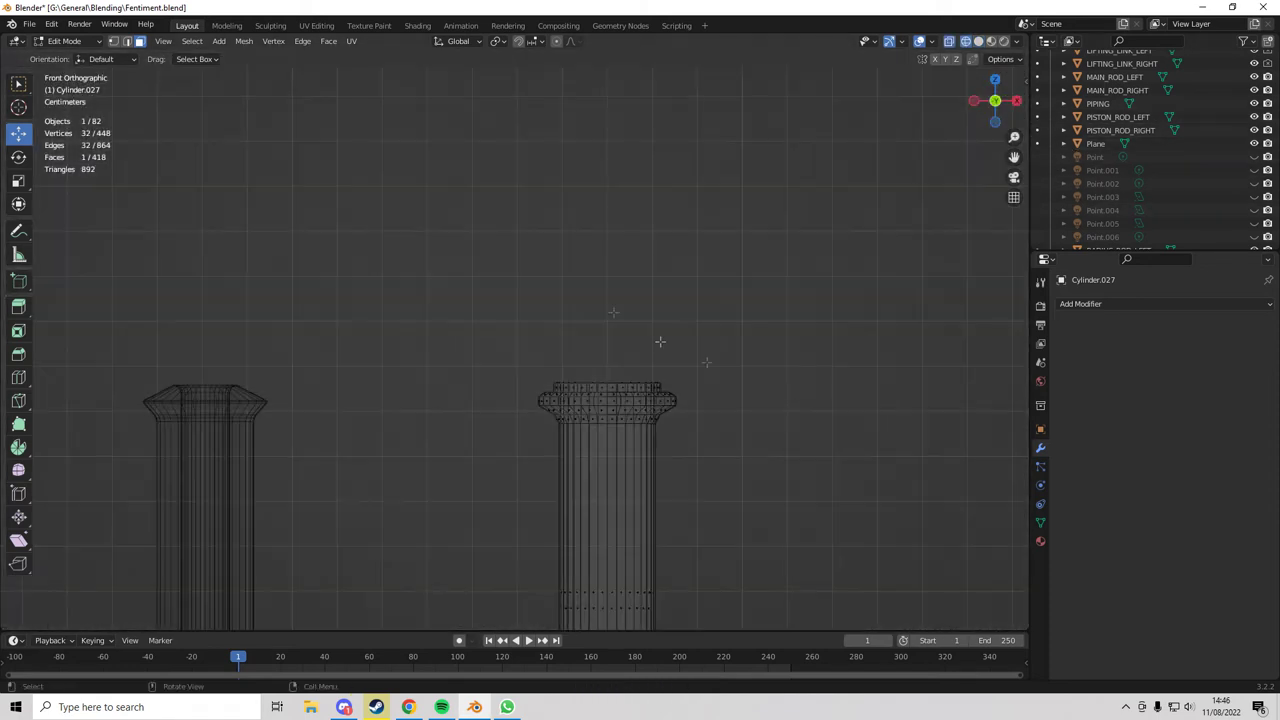
pyautogui.keyDown('shift'); pyautogui.moveTo(788, 405); pyautogui.dragTo(690, 346, button='middle'); pyautogui.keyUp('shift')
pyautogui.scroll(4, 690, 347)
pyautogui.scroll(3, 370, 247)
pyautogui.moveTo(172, 249); pyautogui.dragTo(771, 343)
pyautogui.scroll(4, 465, 248)
pyautogui.moveTo(428, 227); pyautogui.dragTo(428, 260)
pyautogui.scroll(-8, 486, 320)
# - Return the chimney to solid shading in Object Mode and save Fentiment.blend
pyautogui.press('z')
pyautogui.click(643, 331)
pyautogui.press('Tab')
pyautogui.click(659, 334)
pyautogui.scroll(-3, 642, 364)
pyautogui.scroll(-5, 642, 364)
pyautogui.moveTo(642, 364); pyautogui.dragTo(694, 380, button='middle')
pyautogui.hotkey('ctrl', 's')
pyautogui.click(572, 126)
pyautogui.scroll(6, 426, 292)
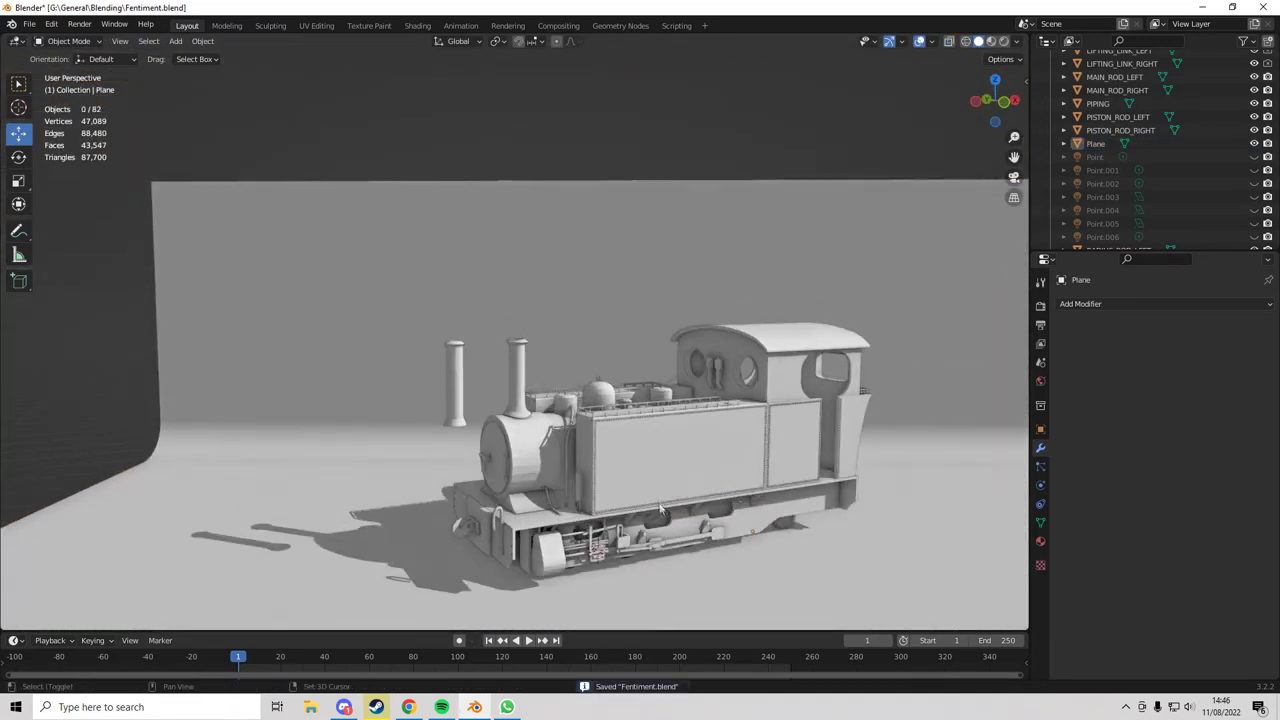
pyautogui.scroll(4, 426, 292)
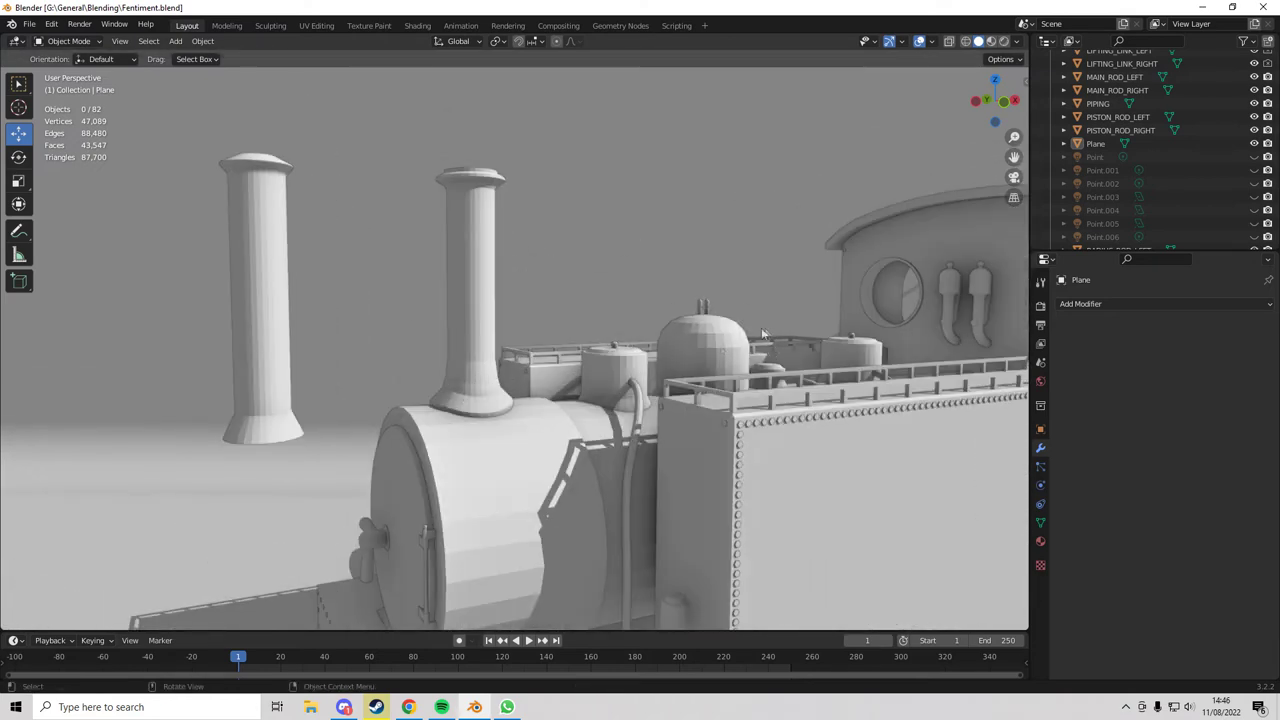
# - Select all linked geometry of the two safety valves on top of the dome and separate the selection into its own object
pyautogui.moveTo(770, 333); pyautogui.dragTo(690, 388, button='middle')
pyautogui.click(730, 448)
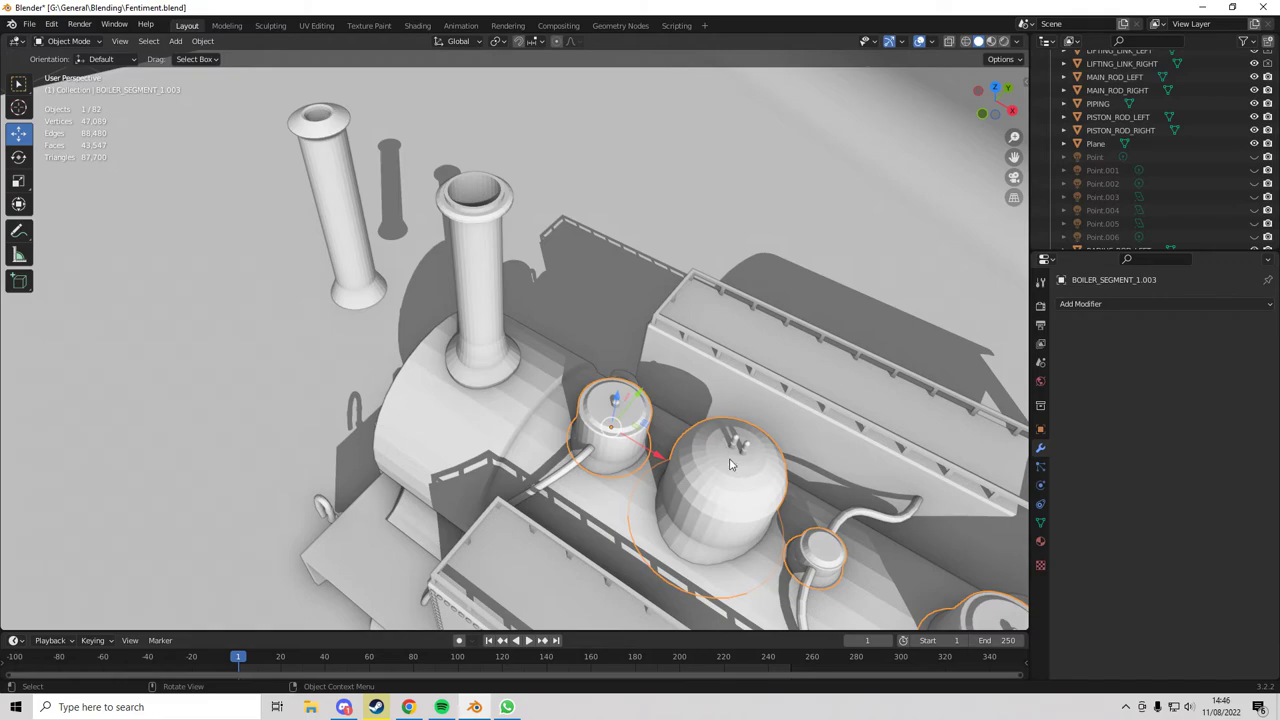
pyautogui.press('Tab')
pyautogui.moveTo(730, 463); pyautogui.dragTo(632, 383, button='middle')
pyautogui.scroll(4, 830, 480)
pyautogui.scroll(3, 632, 383)
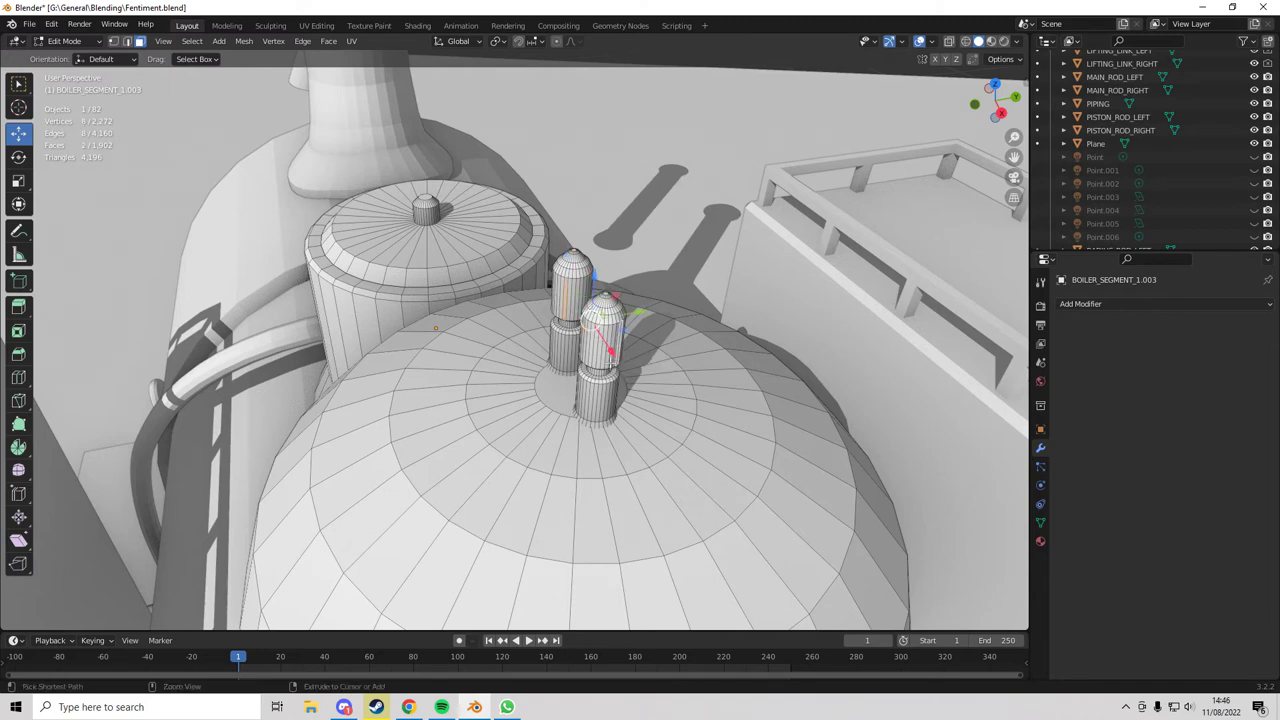
pyautogui.hotkey('ctrl', 'l')
pyautogui.keyDown('shift'); pyautogui.click(567, 327); pyautogui.keyUp('shift')
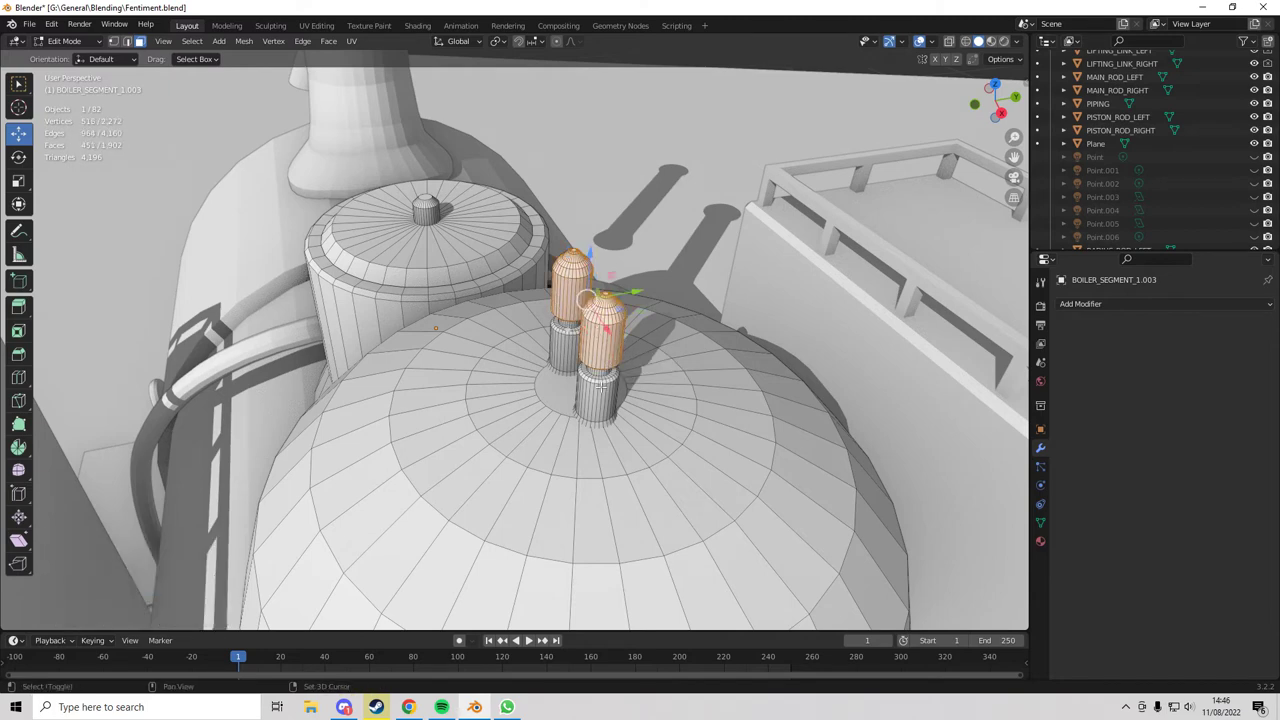
pyautogui.hotkey('ctrl', 'l')
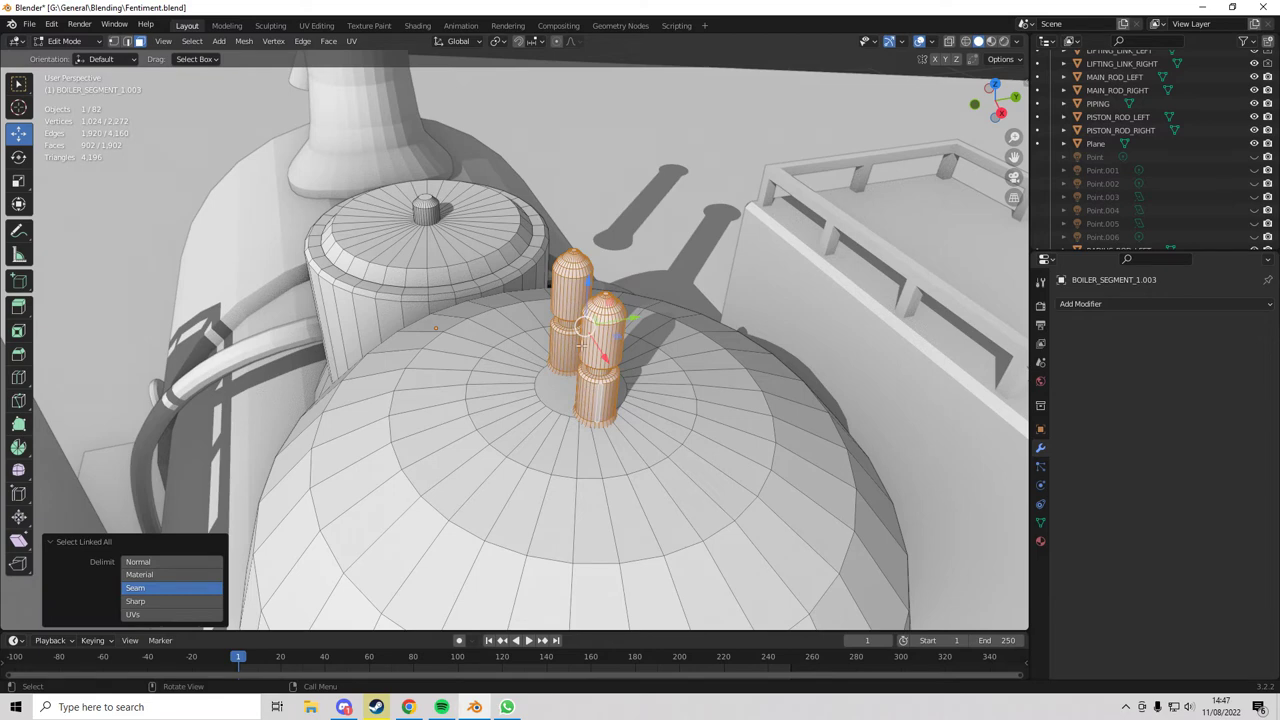
pyautogui.rightClick(583, 331)
pyautogui.moveTo(519, 547)
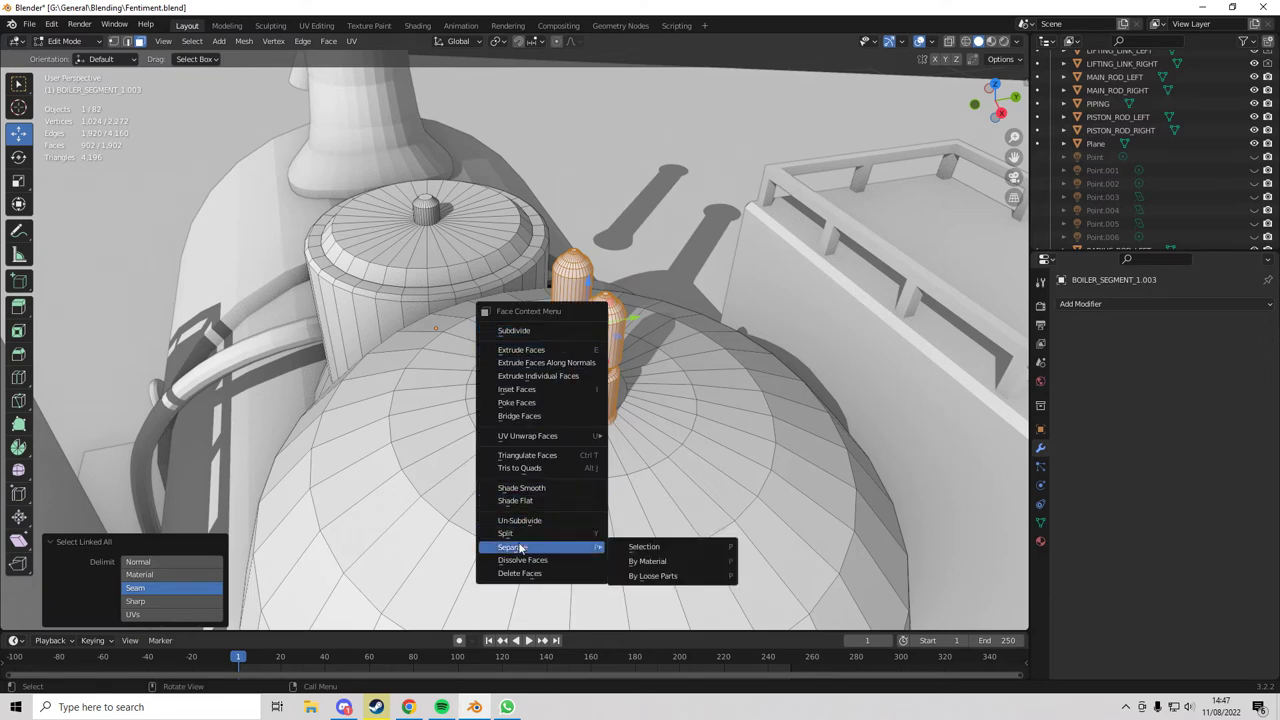
pyautogui.click(636, 548)
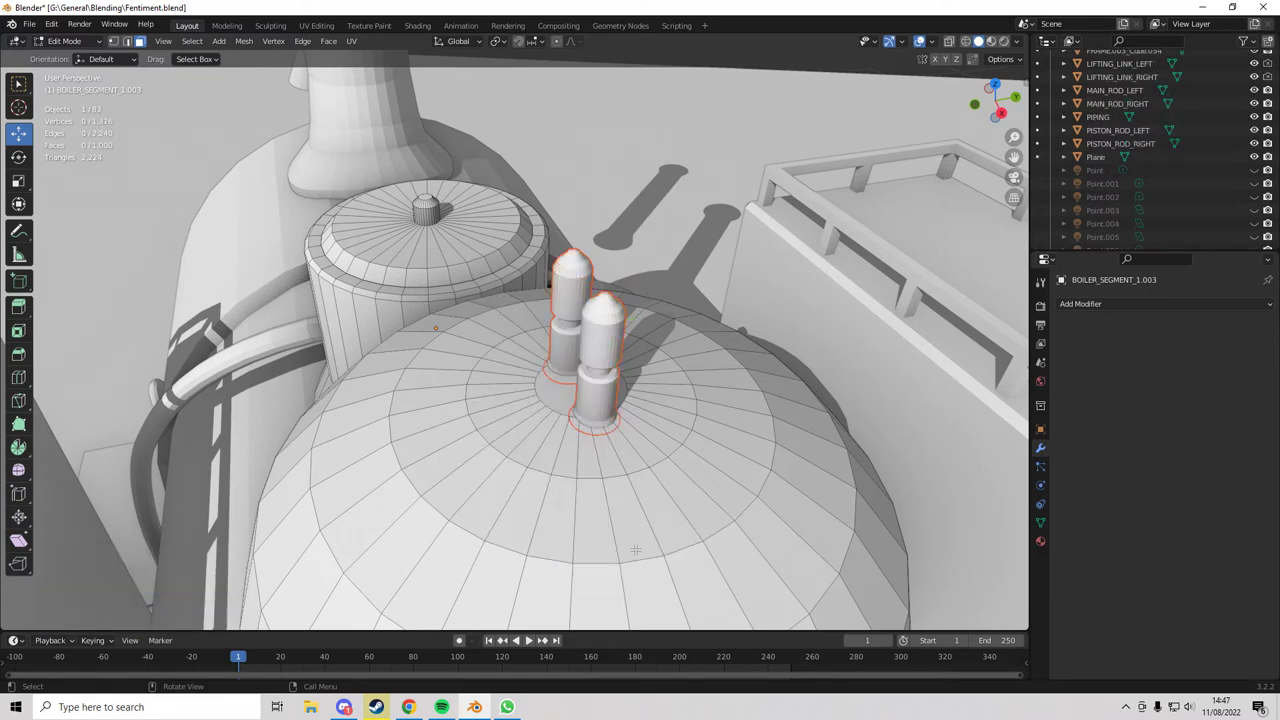
# - Move the separated safety valves -2.7 m along X, out in front of the locomotive
pyautogui.press('Tab')
pyautogui.click(603, 312)
pyautogui.scroll(-7, 603, 312)
pyautogui.moveTo(603, 316); pyautogui.dragTo(715, 300, button='middle')
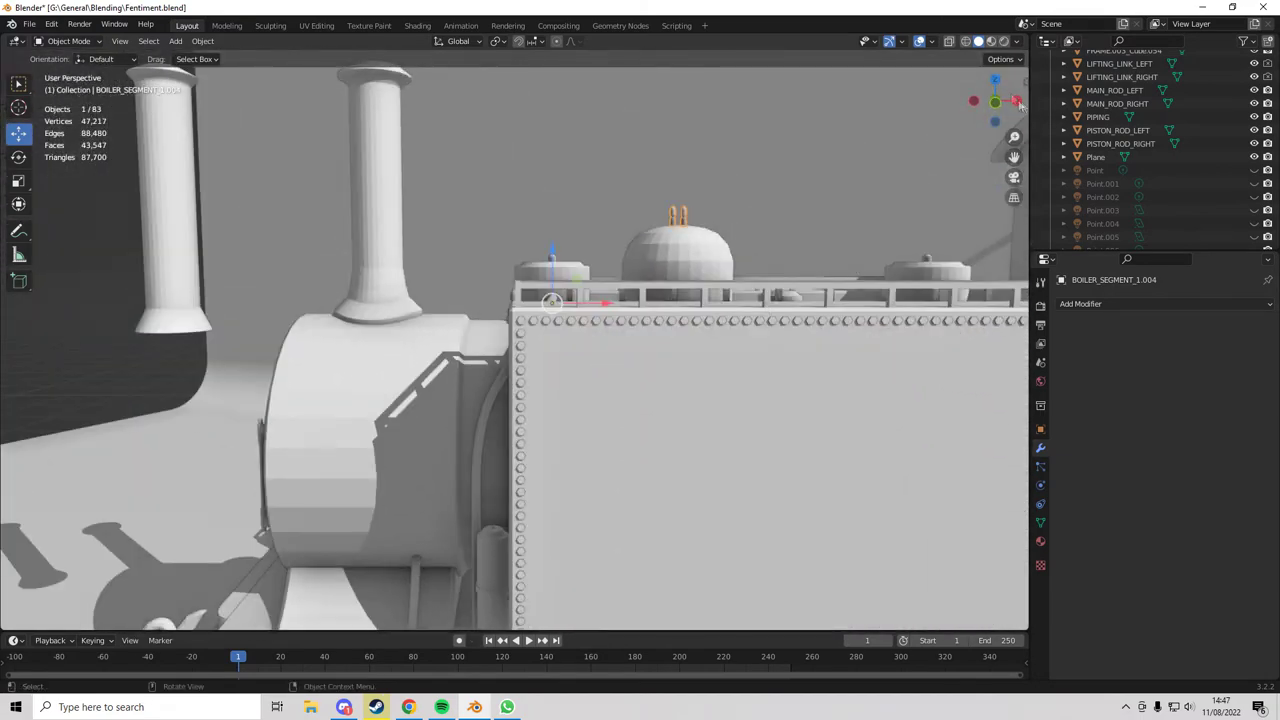
pyautogui.click(994, 103)
pyautogui.click(995, 103)
pyautogui.scroll(-6, 547, 341)
pyautogui.press('g')
pyautogui.press('x')
pyautogui.click(335, 346)
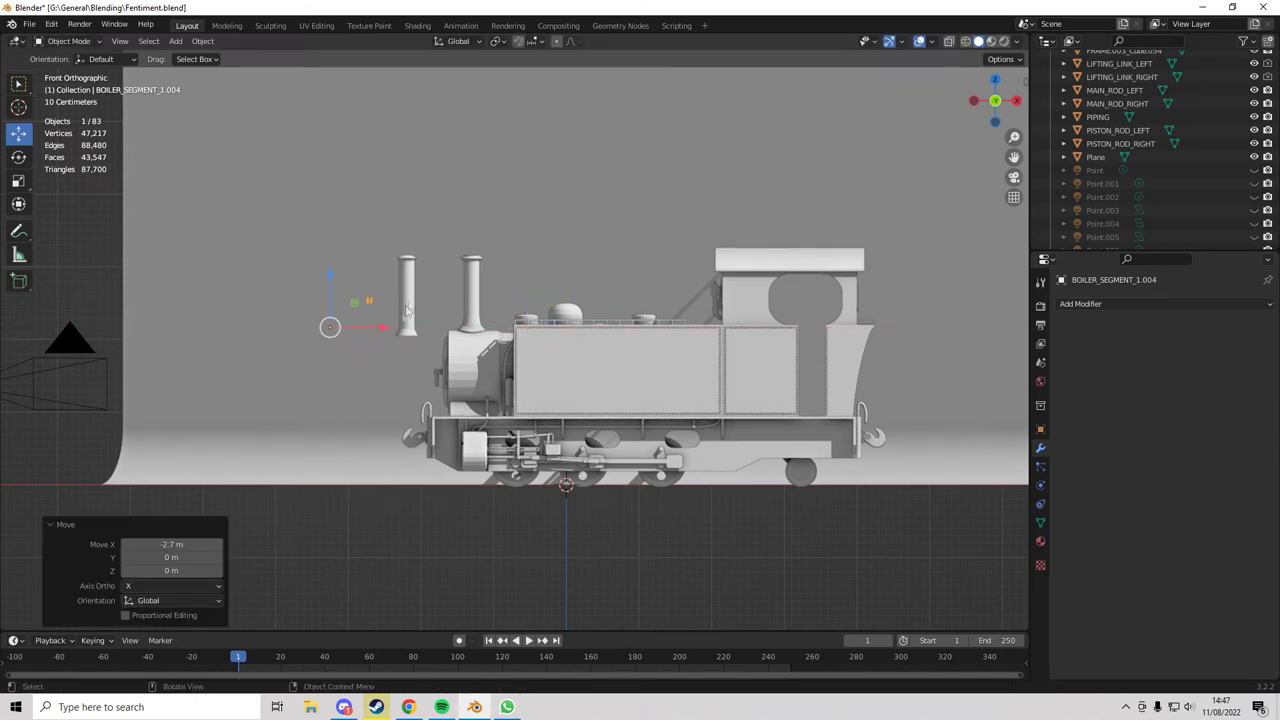
# - Delete the old reference chimney standing in front of the locomotive and save the file
pyautogui.scroll(3, 351, 256)
pyautogui.press('x')
pyautogui.click(290, 246)
pyautogui.moveTo(440, 295); pyautogui.dragTo(477, 354, button='middle')
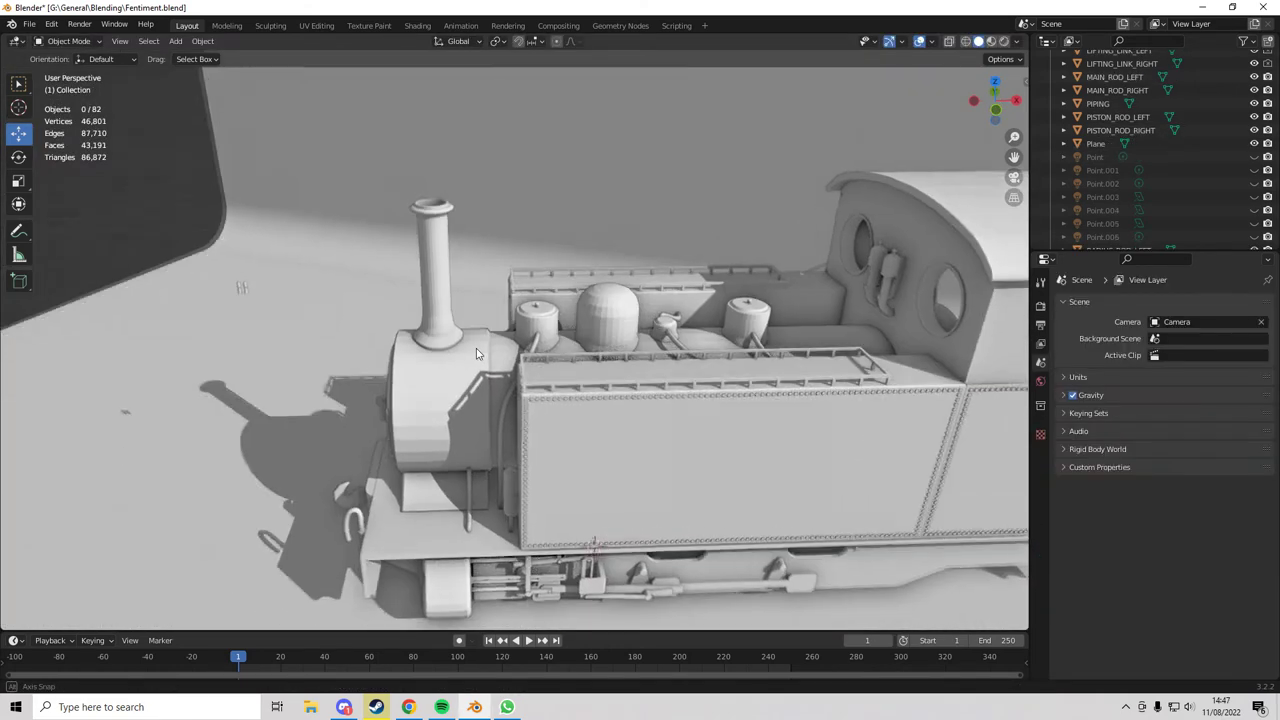
pyautogui.scroll(-1, 477, 354)
pyautogui.hotkey('ctrl', 's')
# - Select the dome's linked geometry within the boiler fittings and separate it into its own object
pyautogui.click(602, 325)
pyautogui.moveTo(602, 328); pyautogui.dragTo(615, 374, button='middle')
pyautogui.scroll(8, 617, 370)
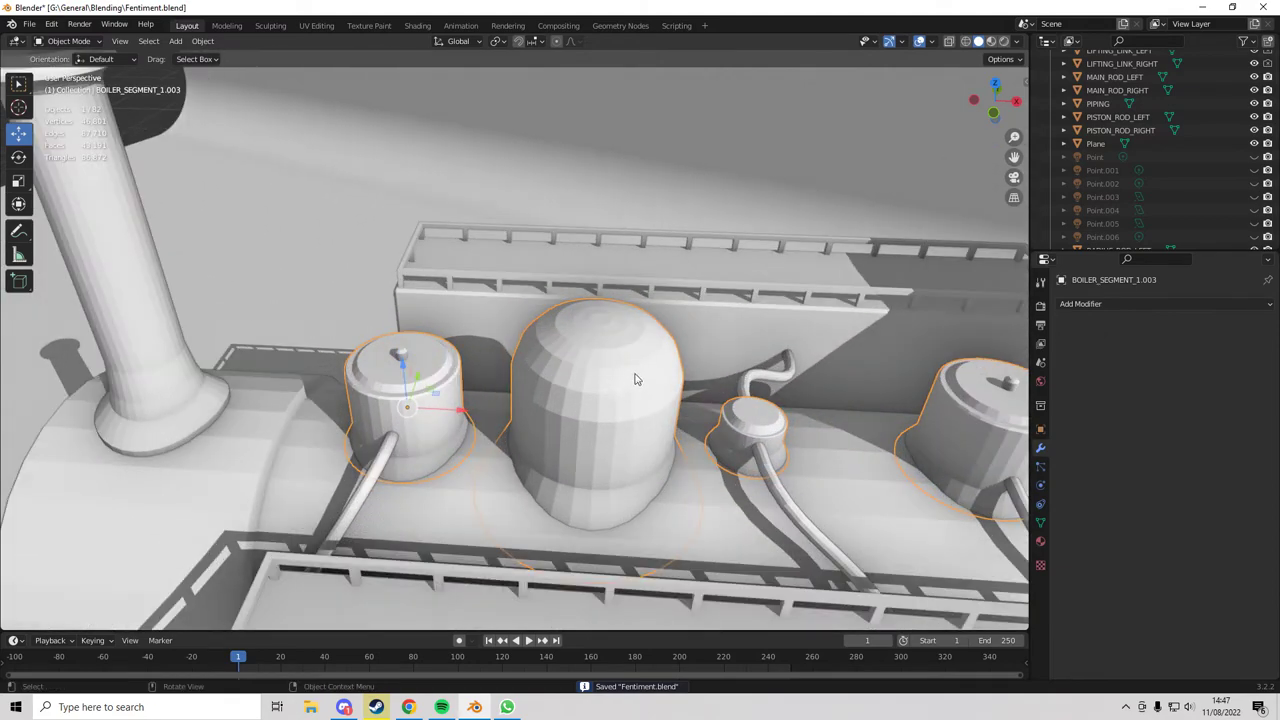
pyautogui.scroll(-4, 635, 379)
pyautogui.press('Tab')
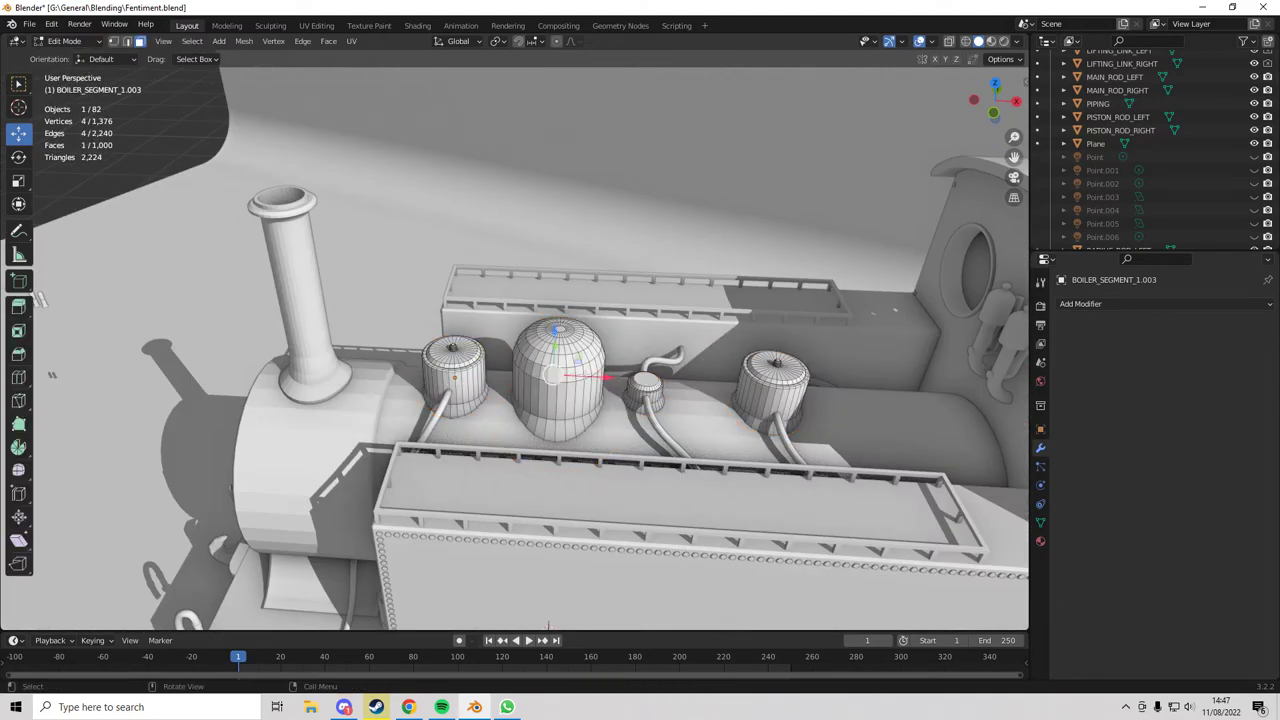
pyautogui.hotkey('ctrl', 'l')
pyautogui.rightClick(541, 387)
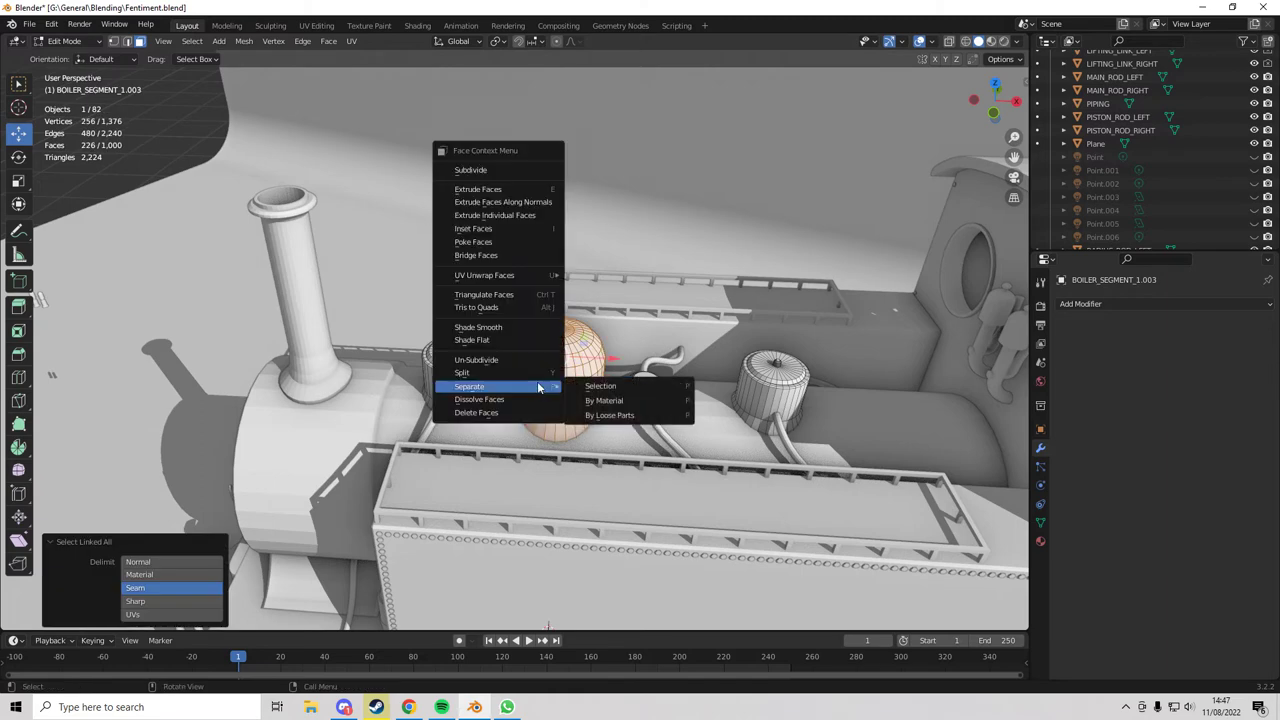
pyautogui.click(578, 389)
pyautogui.press('Tab')
pyautogui.click(575, 394)
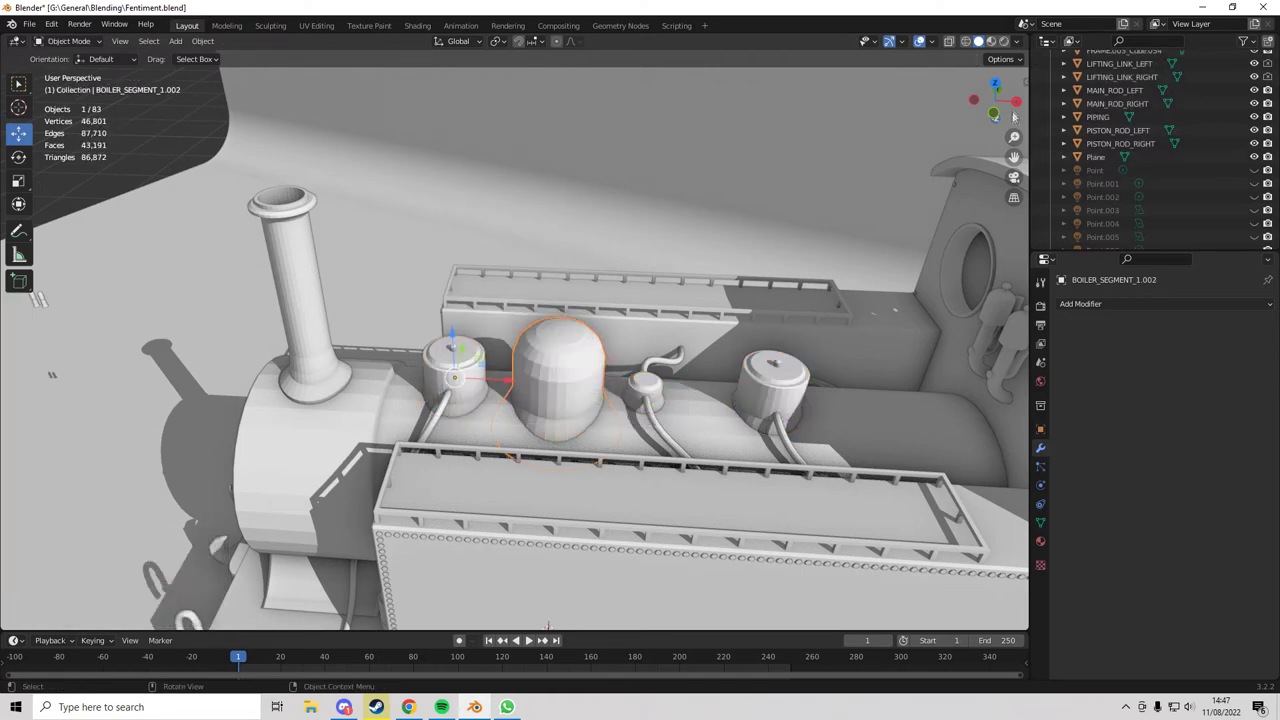
# - Move the separated dome -2.1 m along X in front of the smokebox, and save the file
pyautogui.click(993, 115)
pyautogui.moveTo(498, 355); pyautogui.dragTo(107, 320)
pyautogui.moveTo(250, 318); pyautogui.dragTo(418, 301, button='middle')
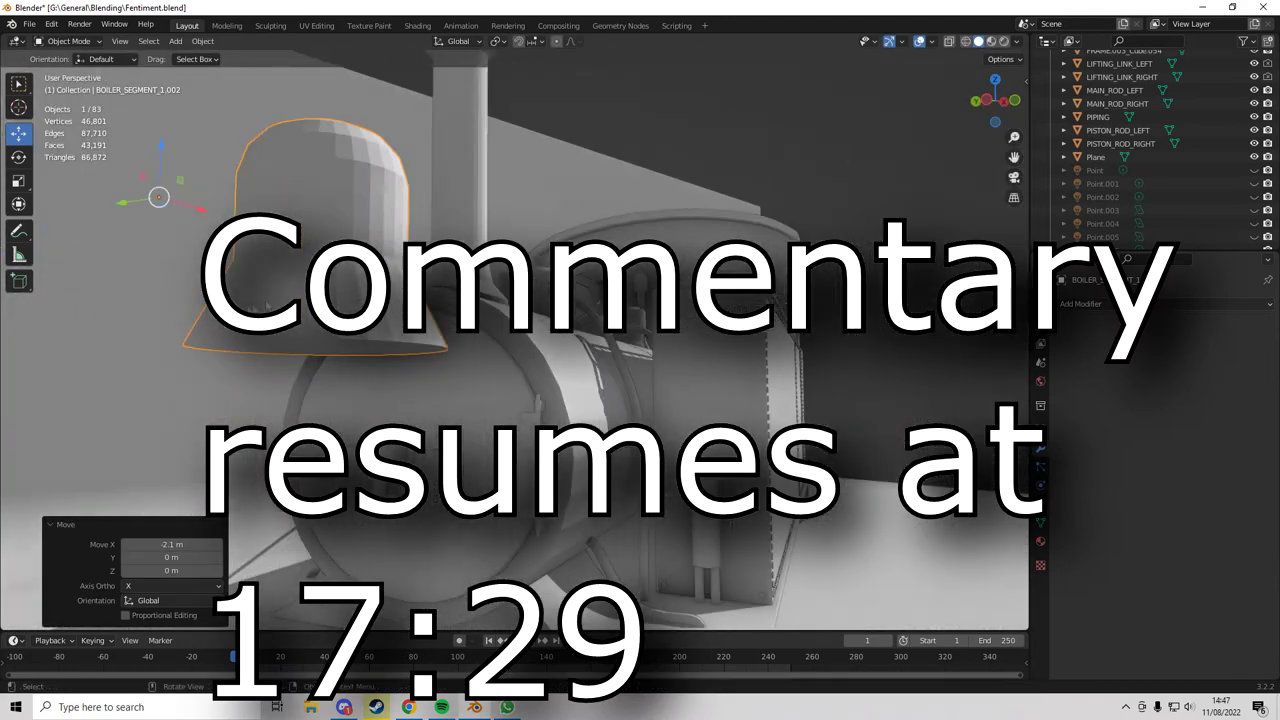
pyautogui.press('Tab')
pyautogui.keyDown('alt'); pyautogui.click(338, 351); pyautogui.keyUp('alt')
pyautogui.press('Tab')
pyautogui.scroll(-6, 420, 330)
pyautogui.hotkey('ctrl', 's')
# - Examine the locomotive's front, boiler and piping around the spot where the dome was removed
pyautogui.click(833, 301)
pyautogui.moveTo(692, 345); pyautogui.dragTo(601, 263, button='middle')
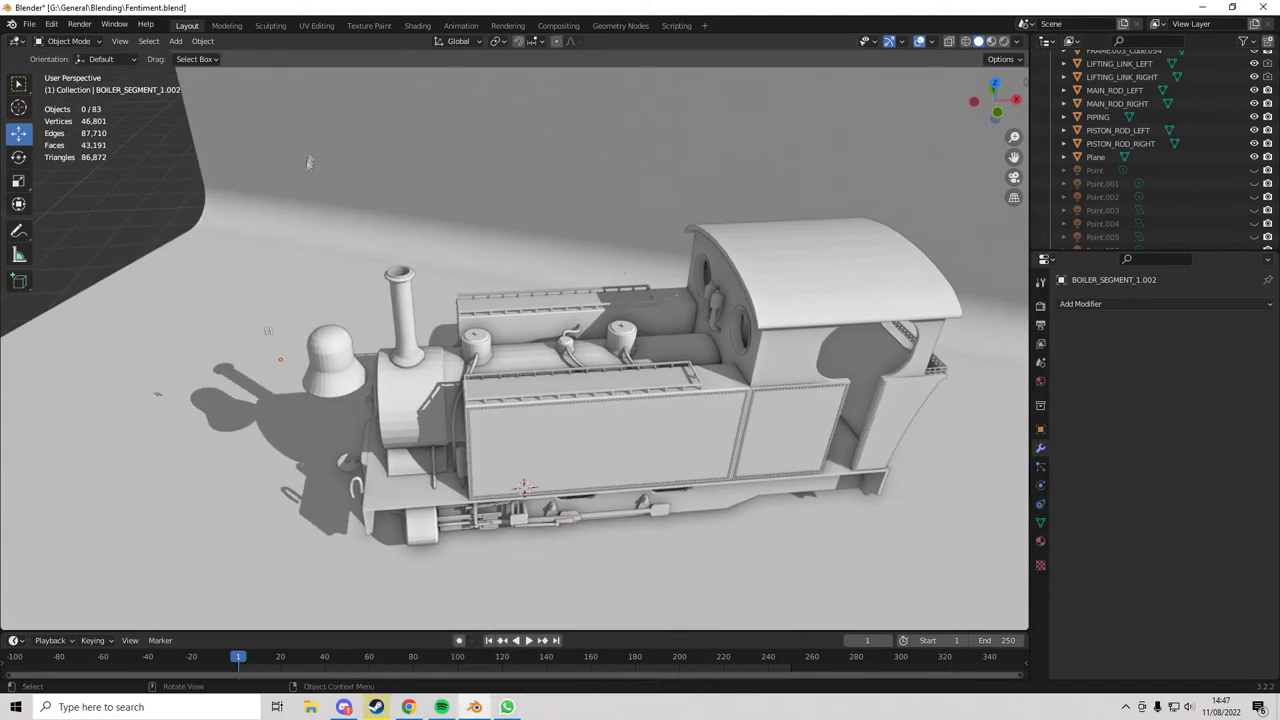
pyautogui.moveTo(430, 535); pyautogui.dragTo(500, 454, button='middle')
pyautogui.scroll(4, 470, 470)
pyautogui.click(435, 481)
pyautogui.keyDown('shift'); pyautogui.moveTo(440, 483); pyautogui.dragTo(465, 420, button='middle'); pyautogui.keyUp('shift')
pyautogui.scroll(5, 560, 430)
pyautogui.moveTo(590, 424); pyautogui.dragTo(700, 362, button='middle')
pyautogui.scroll(3, 537, 340)
pyautogui.scroll(-2, 538, 340)
pyautogui.scroll(-4, 545, 390)
pyautogui.scroll(-4, 478, 333)
pyautogui.scroll(-6, 700, 362)
pyautogui.click(282, 93)
pyautogui.moveTo(590, 385); pyautogui.dragTo(633, 338, button='middle')
pyautogui.keyDown('shift'); pyautogui.moveTo(633, 338); pyautogui.dragTo(636, 352, button='middle'); pyautogui.keyUp('shift')
pyautogui.scroll(6, 633, 345)
# - Add a cylinder with 32 vertices, 1 m radius and 2 m depth, and raise it above the boiler in front view
pyautogui.click(175, 41)
pyautogui.moveTo(200, 56)
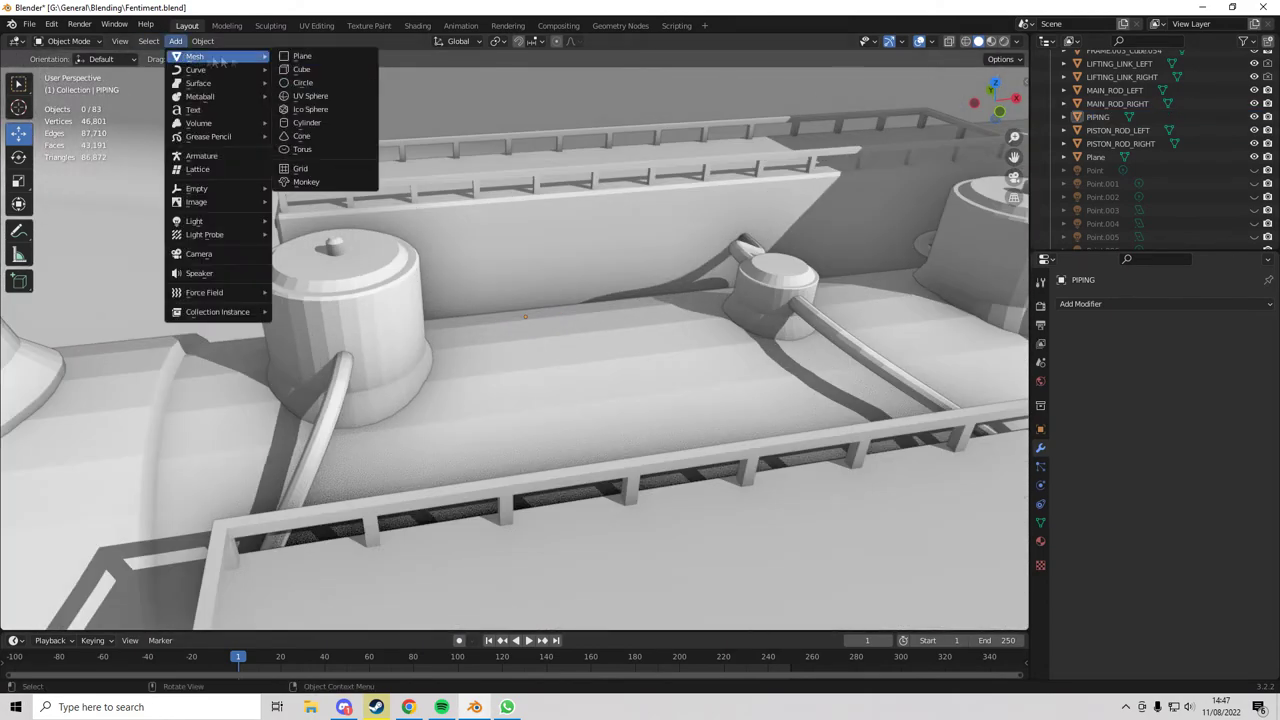
pyautogui.click(317, 126)
pyautogui.scroll(-10, 450, 250)
pyautogui.moveTo(640, 300); pyautogui.dragTo(583, 317, button='middle')
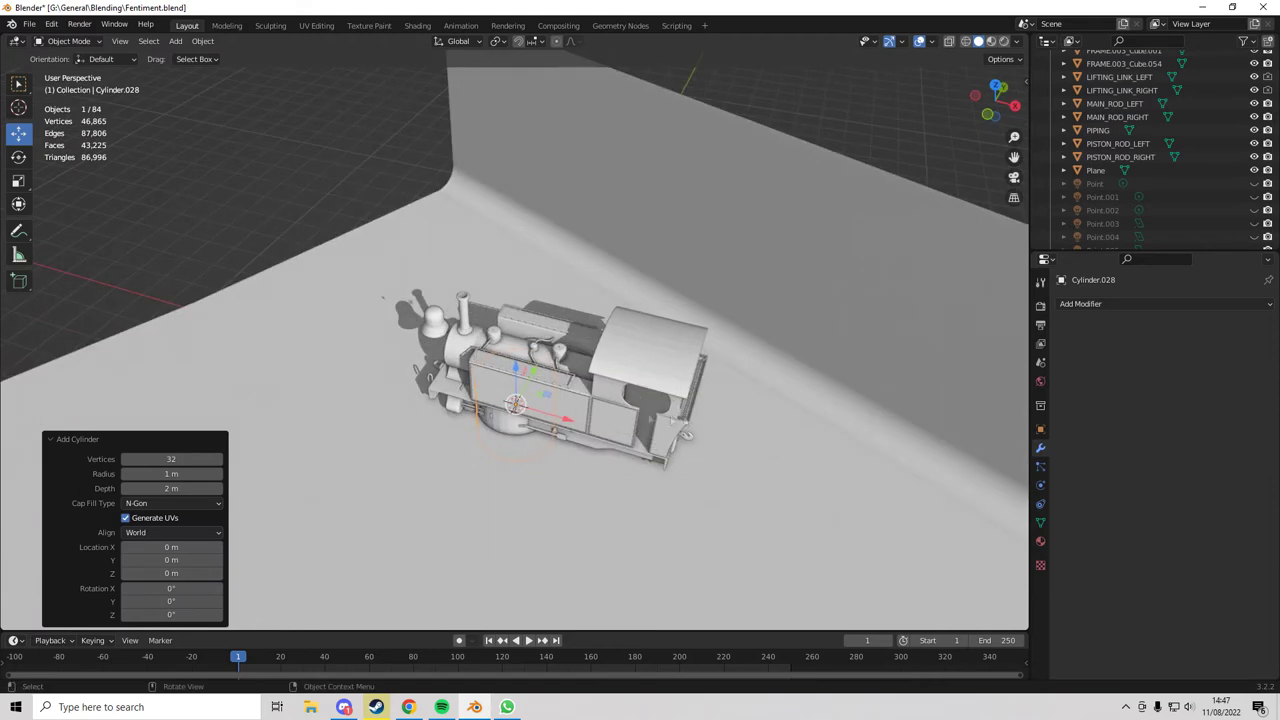
pyautogui.click(988, 115)
pyautogui.scroll(4, 451, 423)
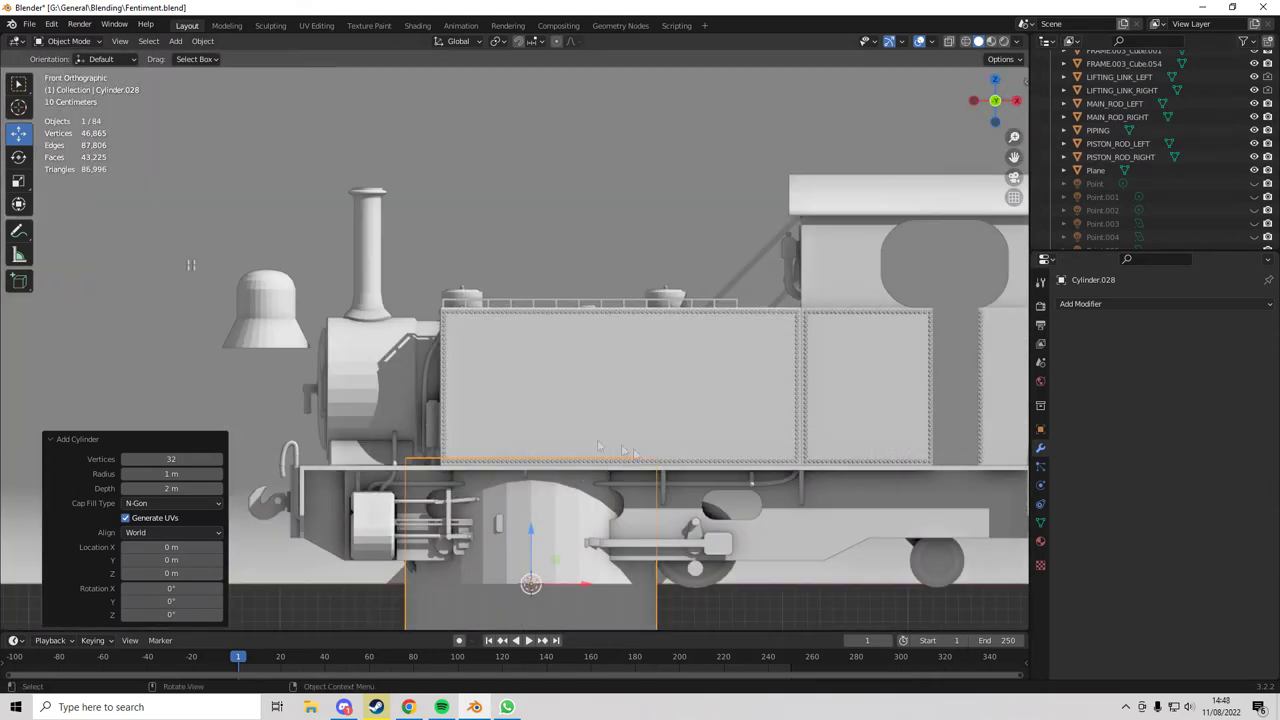
pyautogui.hotkey('shift', 'z')
pyautogui.press('g')
pyautogui.click(580, 240)
pyautogui.press('z')
pyautogui.moveTo(694, 306)
pyautogui.mouseDown(button='middle')
pyautogui.moveTo(694, 379)
pyautogui.moveTo(765, 376)
pyautogui.mouseUp(button='middle')
# - Isolate the new chimney in Edit Mode and examine its flared base in wireframe and solid shading
pyautogui.click(423, 331)
pyautogui.press('Tab')
pyautogui.keyDown('shift'); pyautogui.moveTo(423, 331); pyautogui.dragTo(477, 316, button='middle'); pyautogui.keyUp('shift')
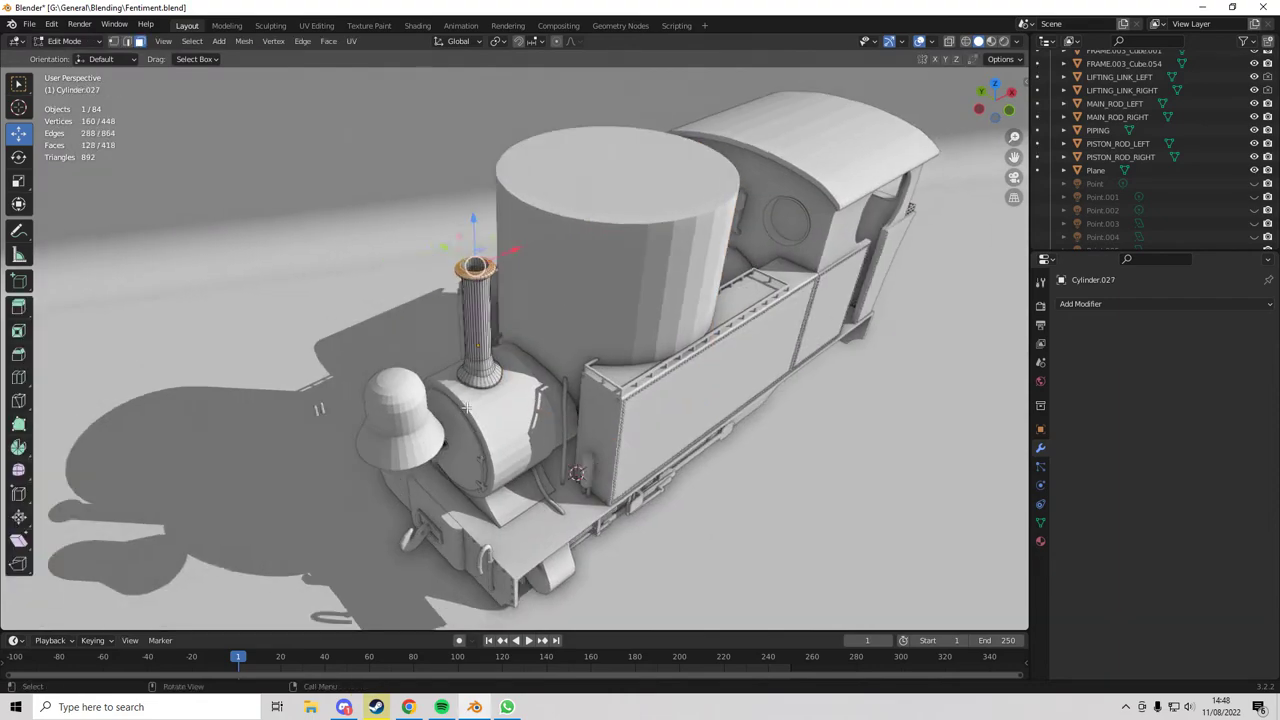
pyautogui.scroll(5, 477, 316)
pyautogui.scroll(4, 463, 425)
pyautogui.moveTo(398, 484)
pyautogui.keyDown('shift'); pyautogui.mouseDown(button='middle')
pyautogui.moveTo(463, 425)
pyautogui.moveTo(531, 443)
pyautogui.moveTo(529, 400)
pyautogui.mouseUp(button='middle'); pyautogui.keyUp('shift')
pyautogui.scroll(4, 531, 443)
pyautogui.hotkey('shift', 'z')
pyautogui.scroll(3, 529, 400)
pyautogui.press('KP_Divide')
pyautogui.click(722, 398)
pyautogui.scroll(2, 549, 492)
pyautogui.moveTo(549, 589); pyautogui.dragTo(572, 525, button='middle')
pyautogui.scroll(2, 572, 525)
pyautogui.scroll(6, 571, 525)
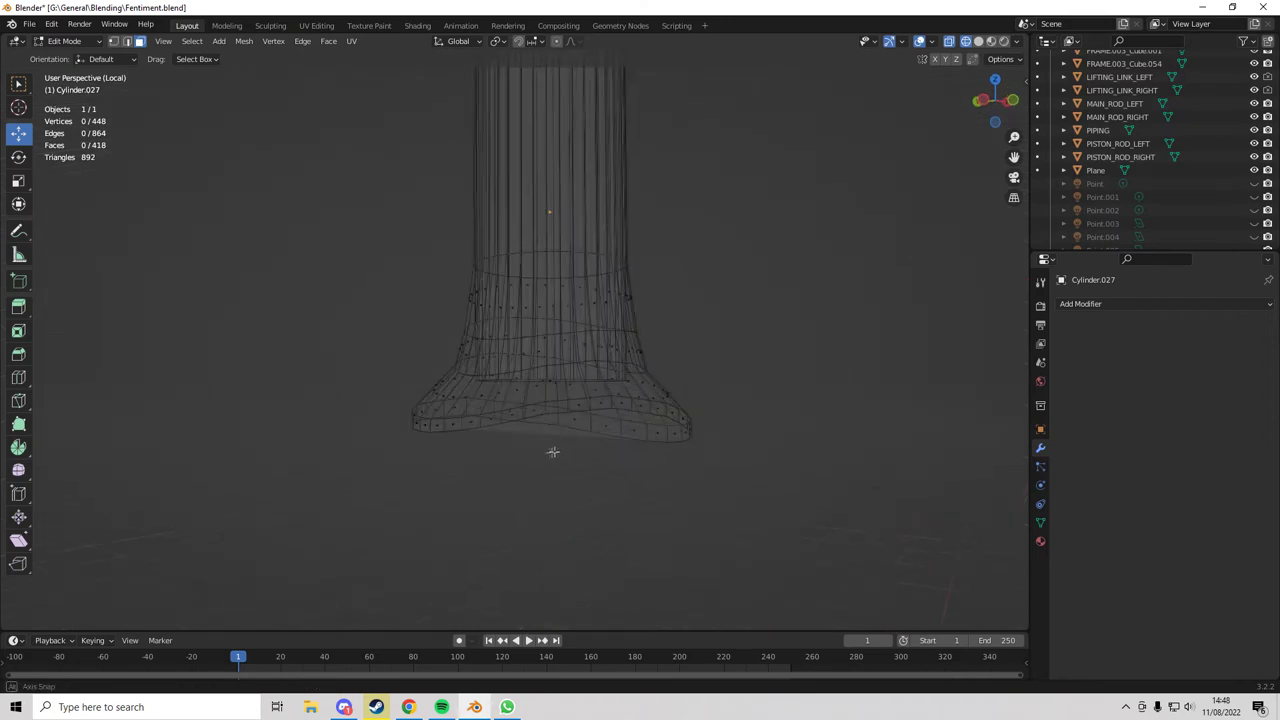
pyautogui.scroll(-6, 580, 493)
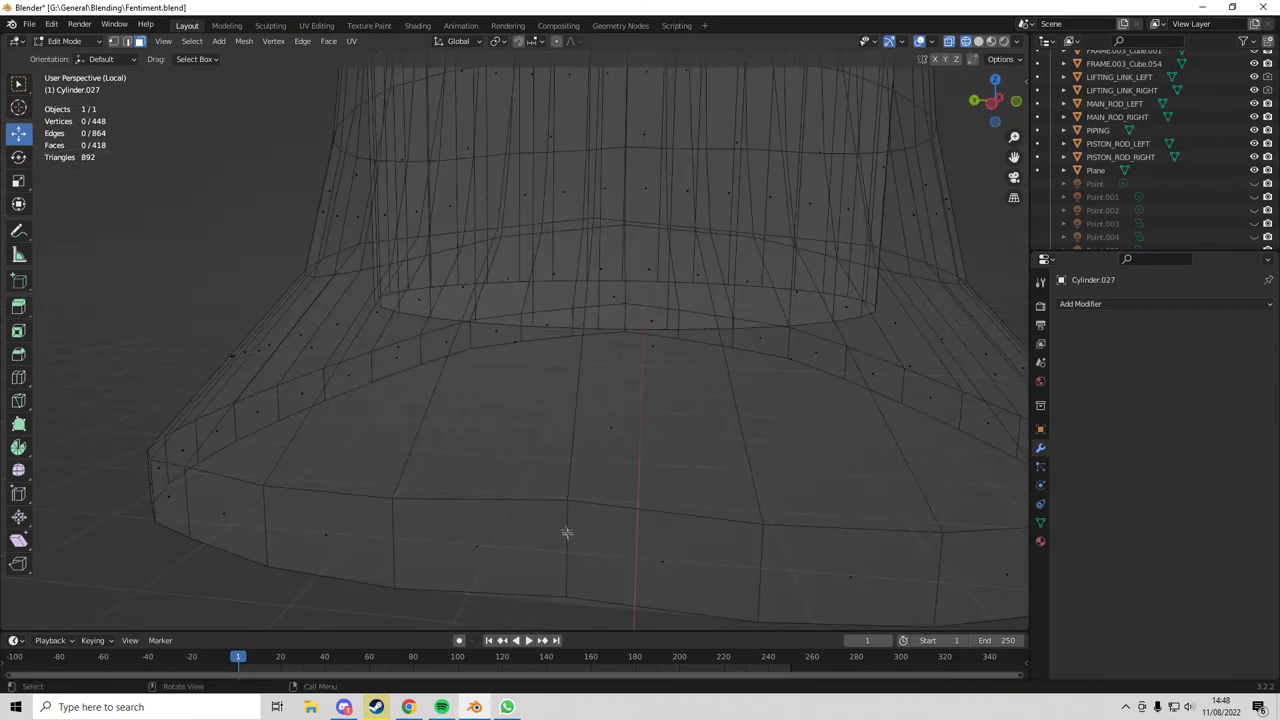
pyautogui.press('z')
pyautogui.click(420, 411)
pyautogui.scroll(-7, 500, 405)
pyautogui.moveTo(572, 394); pyautogui.dragTo(460, 389, button='middle')
pyautogui.press('KP_Divide')
pyautogui.scroll(-6, 520, 366)
# - Examine how the chimney's flared base sits on the boiler segment in Object Mode
pyautogui.press('Tab')
pyautogui.click(576, 346)
pyautogui.press('Tab')
pyautogui.press('Tab')
pyautogui.moveTo(375, 242); pyautogui.dragTo(556, 267, button='middle')
pyautogui.click(556, 267)
pyautogui.click(560, 341)
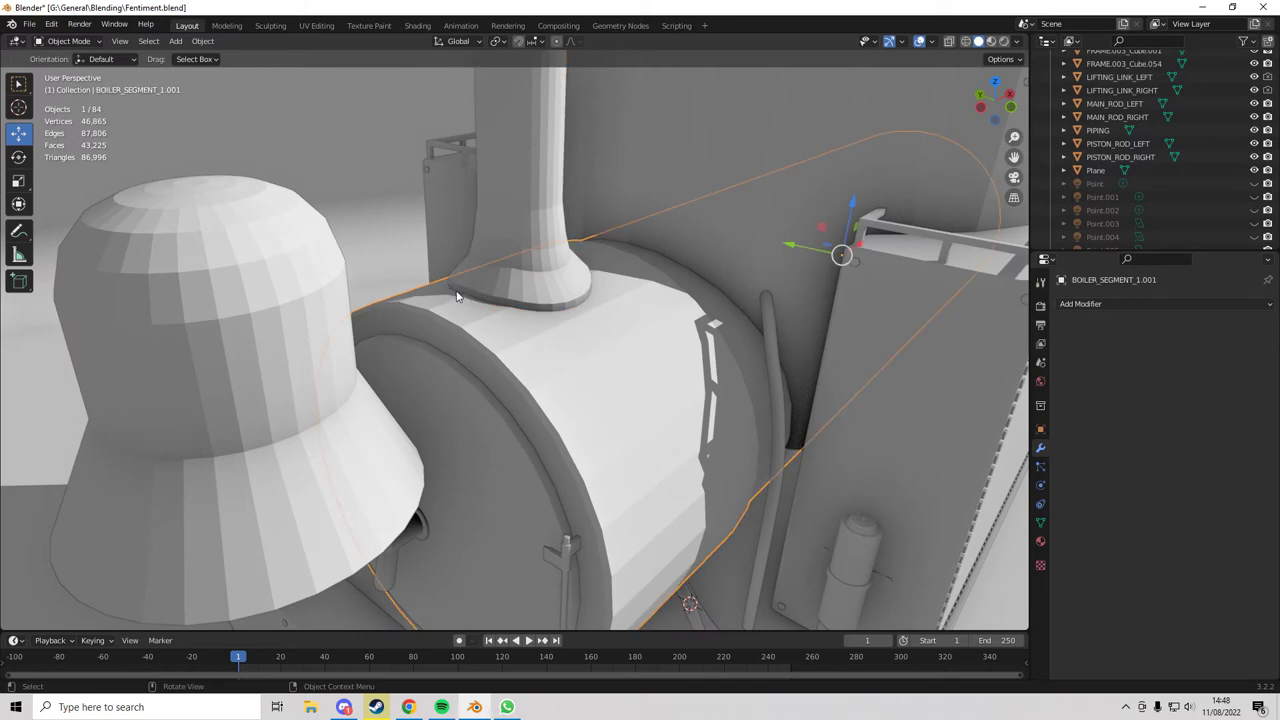
pyautogui.moveTo(470, 331); pyautogui.dragTo(490, 334, button='middle')
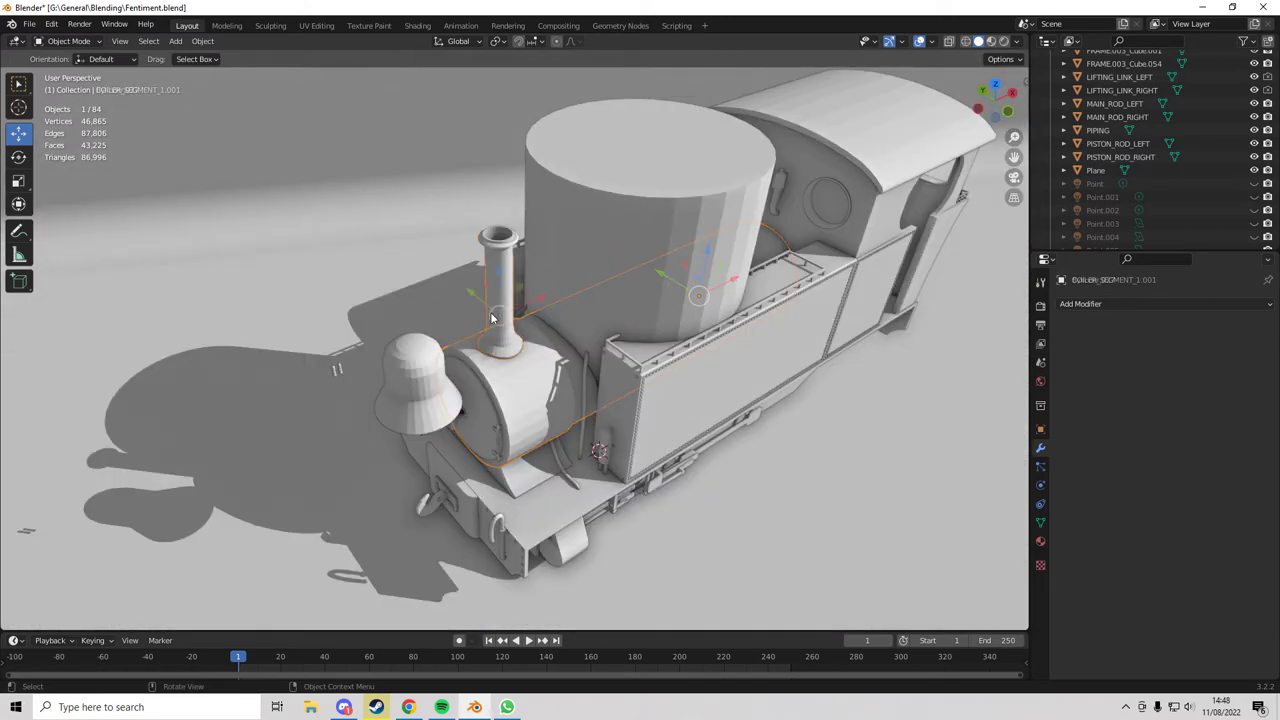
# - Scale the new cylinder down uniformly to roughly the width of the separated dome
pyautogui.click(465, 302)
pyautogui.scroll(-4, 465, 310)
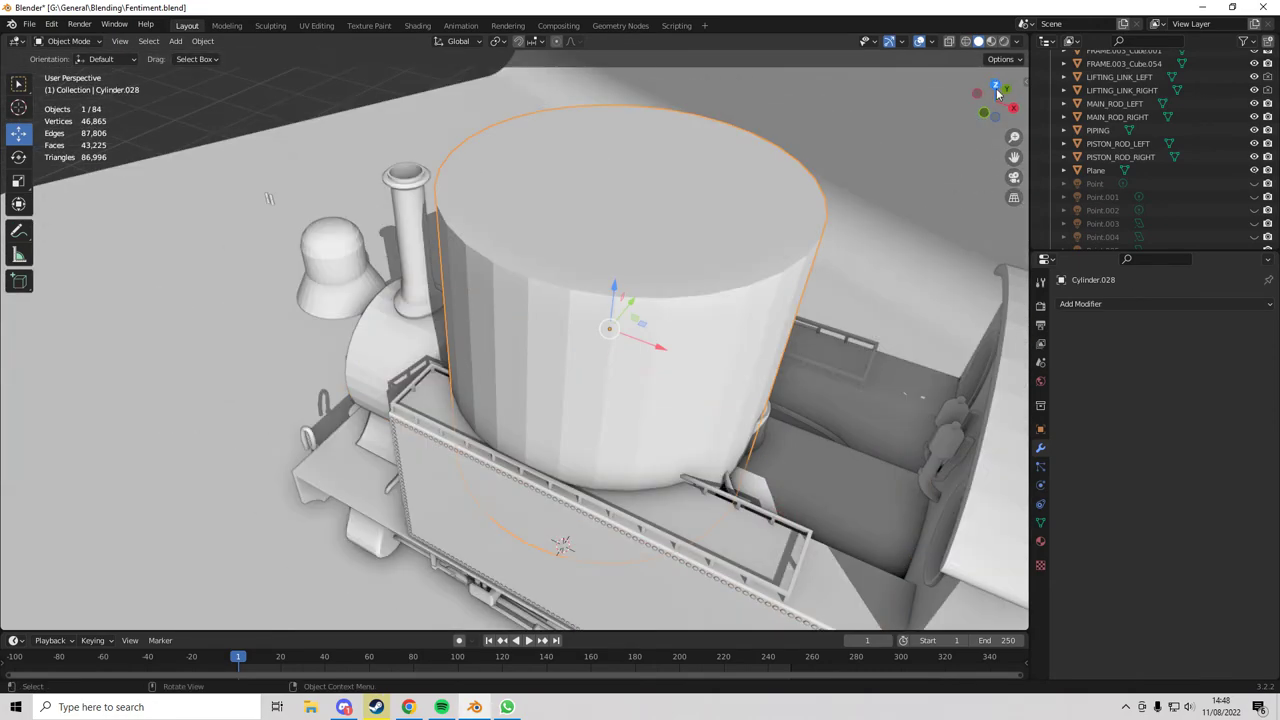
pyautogui.click(995, 87)
pyautogui.hotkey('shift', 'z')
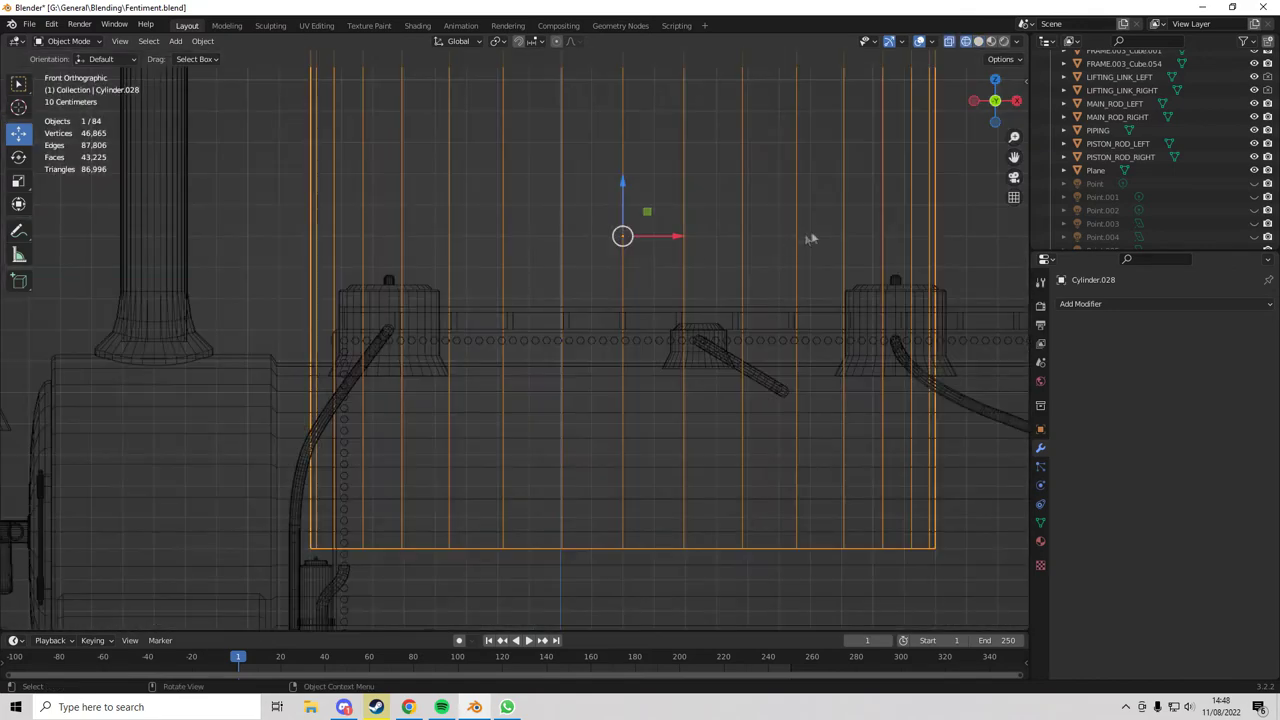
pyautogui.scroll(-12, 810, 238)
pyautogui.press('s')
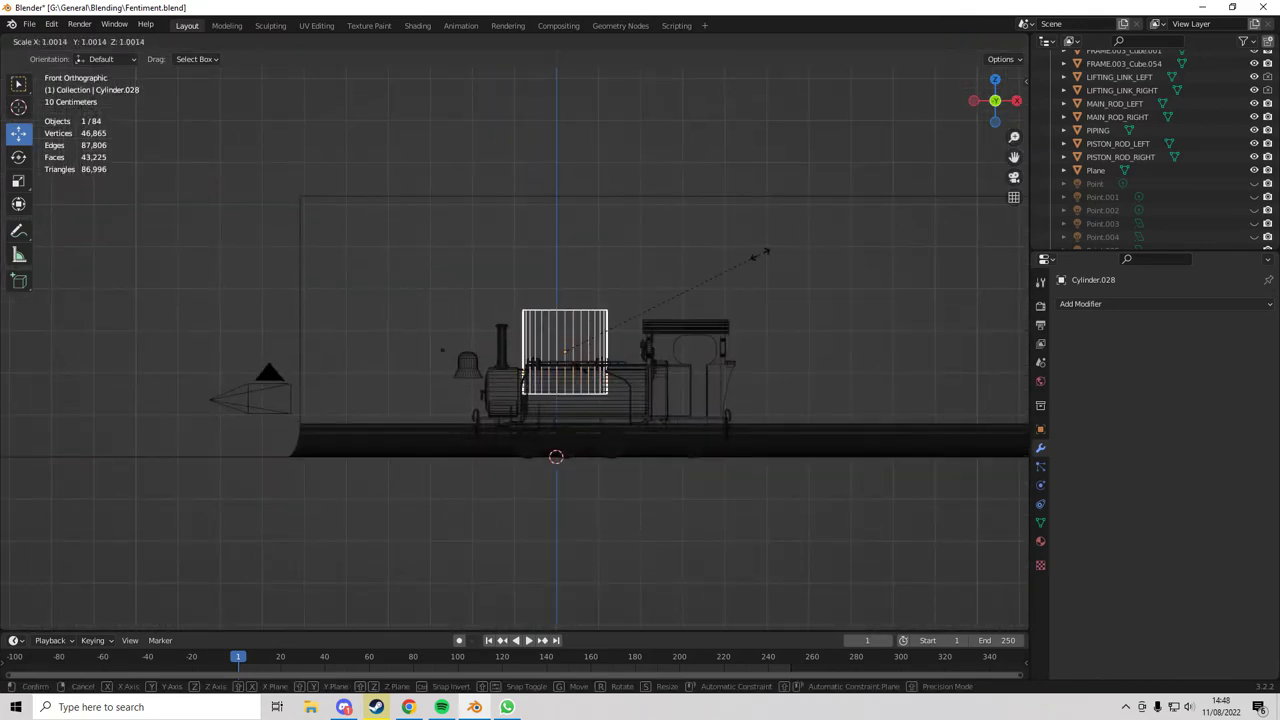
pyautogui.keyDown('ctrl'); pyautogui.click(634, 310); pyautogui.keyUp('ctrl')
# - Move the cylinder along X far out in front of the locomotive, beyond the camera, and lower it about 0.17 m
pyautogui.hotkey('shift', 'z')
pyautogui.moveTo(634, 310)
pyautogui.mouseDown(button='middle')
pyautogui.moveTo(655, 420)
pyautogui.moveTo(707, 293)
pyautogui.moveTo(735, 276)
pyautogui.moveTo(530, 284)
pyautogui.moveTo(670, 300)
pyautogui.mouseUp(button='middle')
pyautogui.scroll(6, 672, 366)
pyautogui.hotkey('alt', 'z')
pyautogui.press('KP_1')
pyautogui.scroll(-7, 524, 283)
pyautogui.moveTo(693, 295); pyautogui.dragTo(190, 294)
pyautogui.keyDown('shift'); pyautogui.moveTo(140, 367); pyautogui.dragTo(434, 392, button='middle'); pyautogui.keyUp('shift')
pyautogui.scroll(6, 434, 394)
pyautogui.keyDown('shift'); pyautogui.moveTo(224, 345); pyautogui.dragTo(224, 376, button='right'); pyautogui.keyUp('shift')
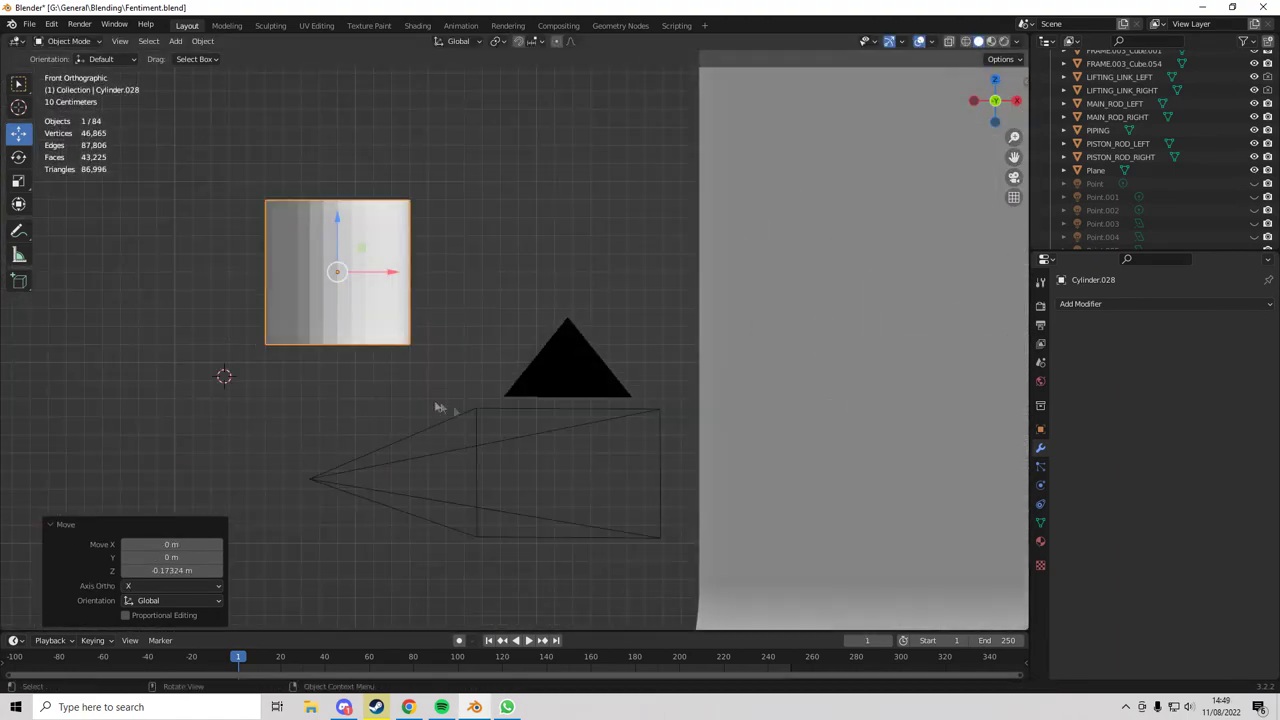
pyautogui.click(352, 310)
pyautogui.keyDown('ctrl'); pyautogui.moveTo(164, 322); pyautogui.dragTo(203, 371, button='middle'); pyautogui.keyUp('ctrl')
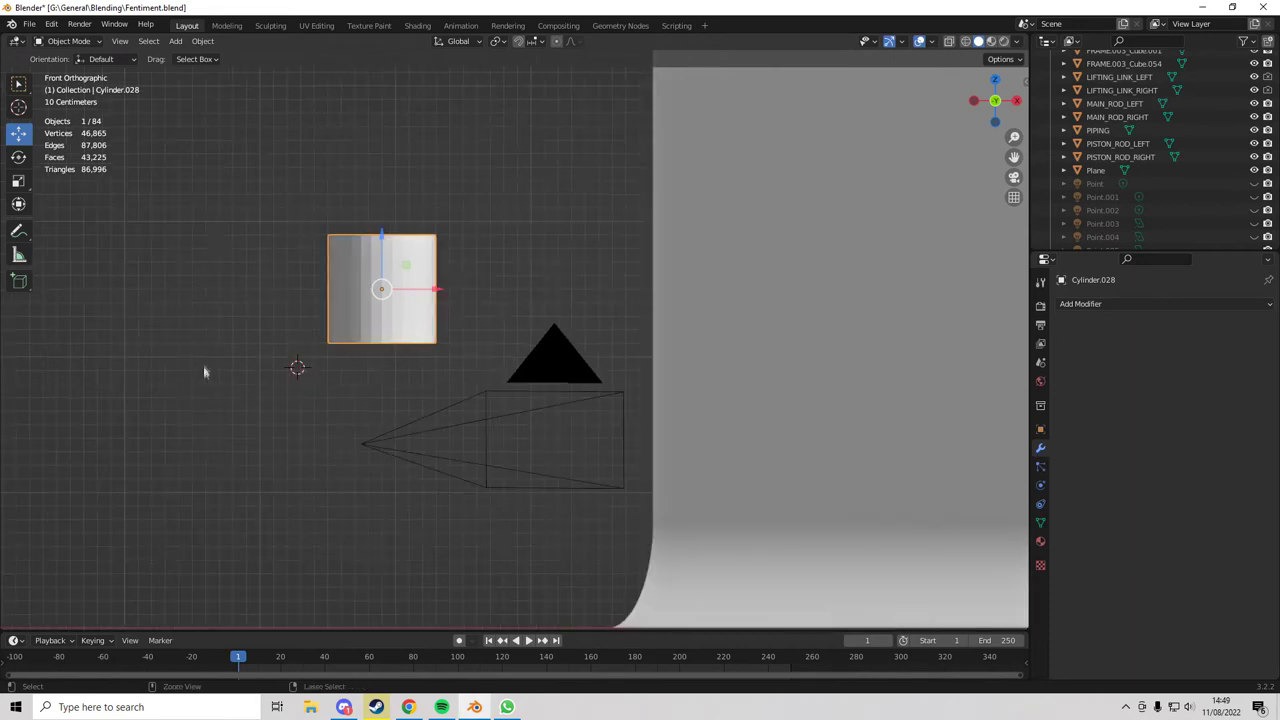
pyautogui.scroll(3, 275, 366)
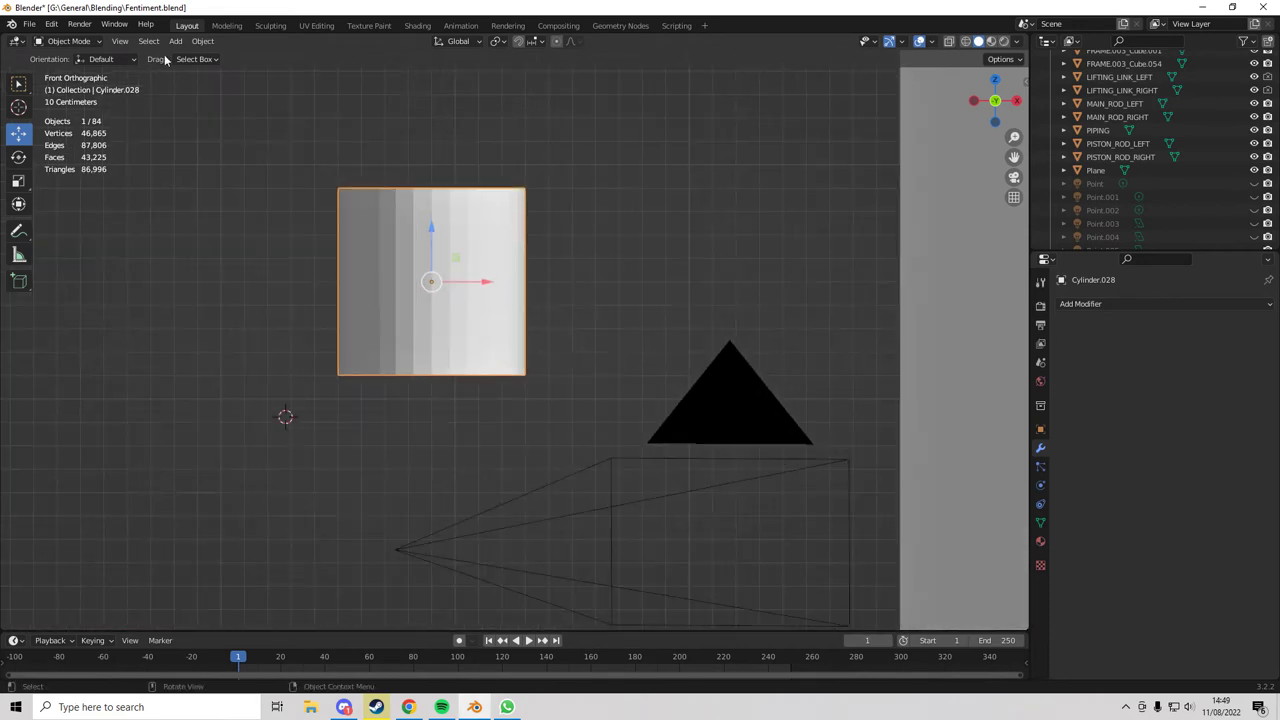
pyautogui.click(200, 41)
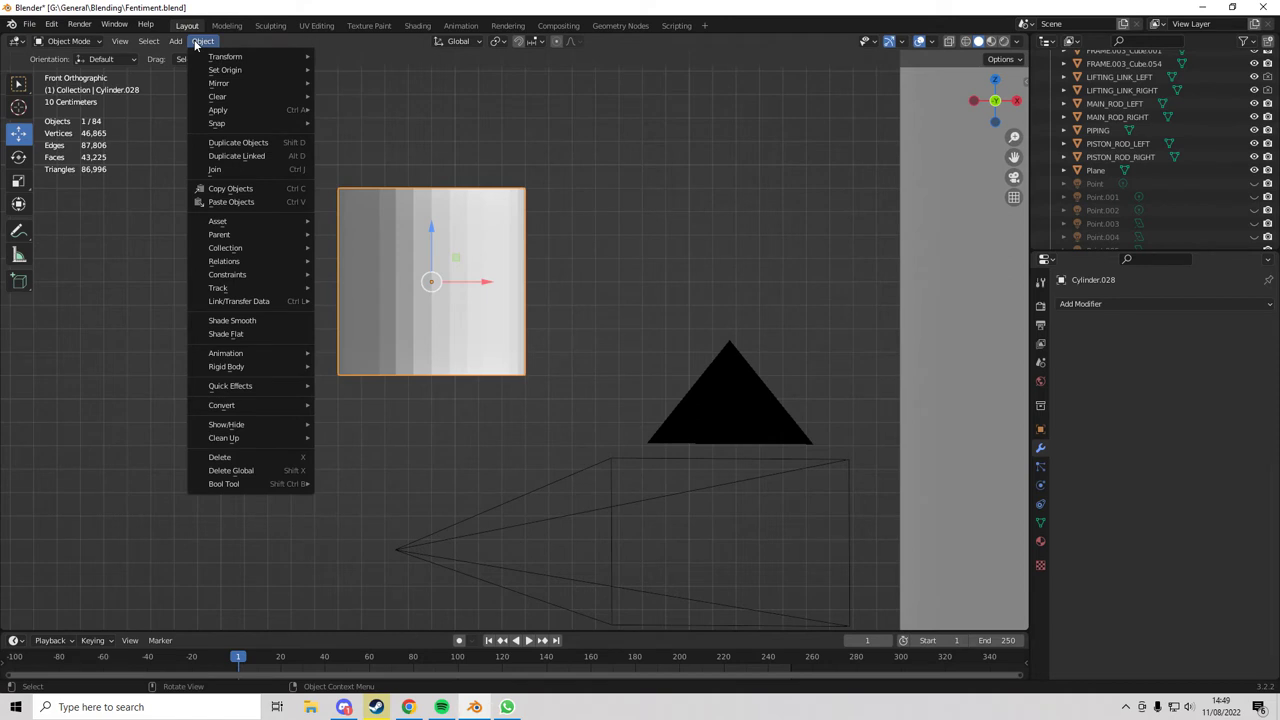
pyautogui.moveTo(138, 42)
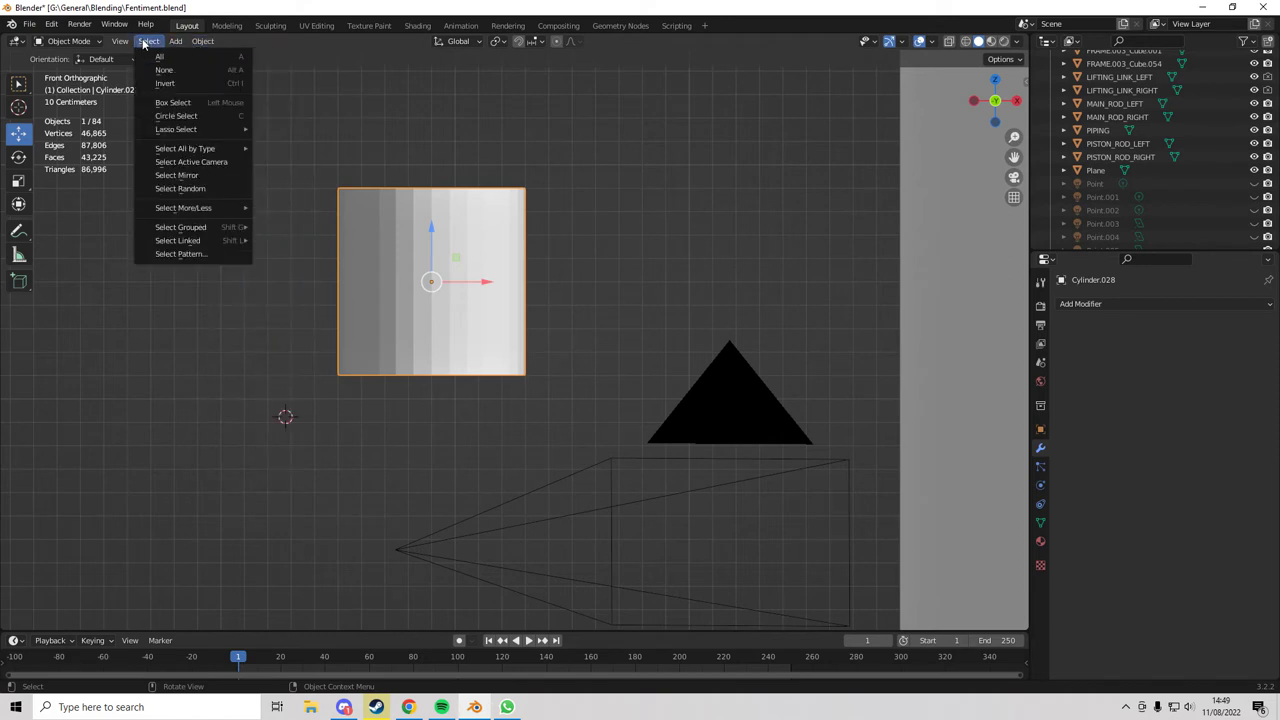
pyautogui.click(290, 430)
pyautogui.moveTo(290, 430); pyautogui.dragTo(390, 362, button='middle')
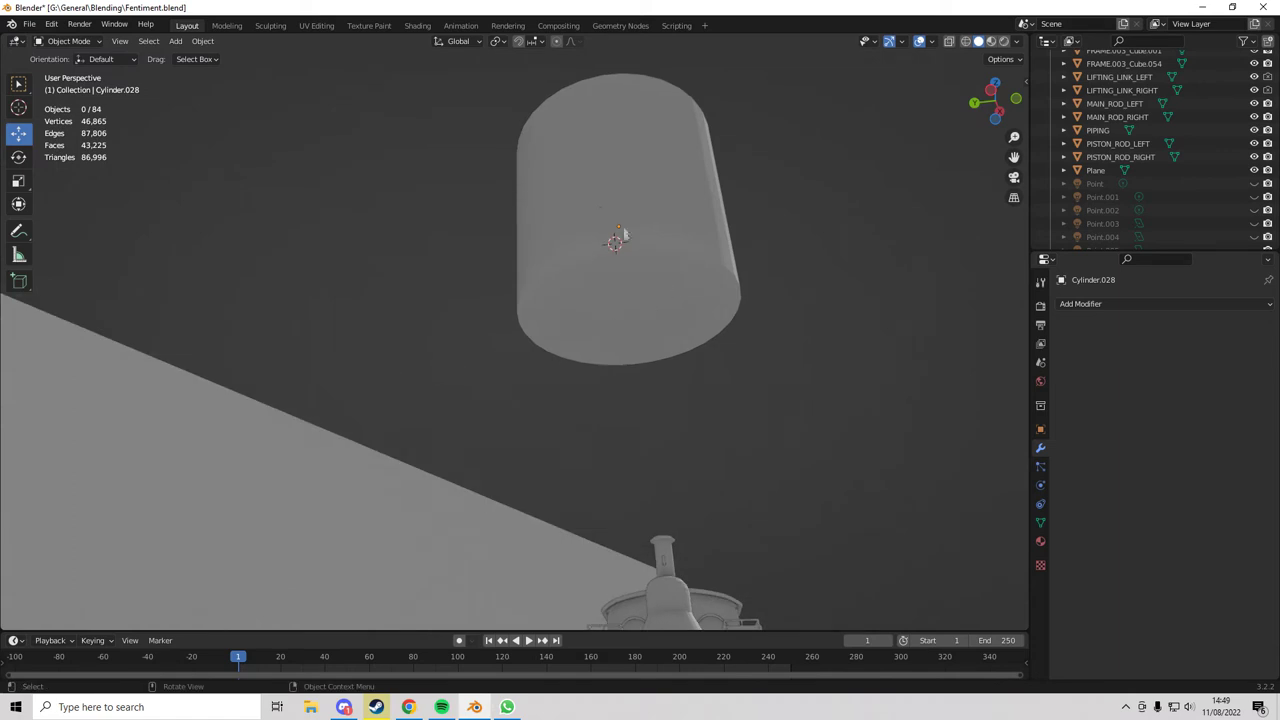
# - Examine the relocated cylinder on its own in perspective and front orthographic views
pyautogui.click(1014, 93)
pyautogui.click(462, 287)
pyautogui.keyDown('shift'); pyautogui.moveTo(426, 228); pyautogui.dragTo(456, 314, button='middle'); pyautogui.keyUp('shift')
pyautogui.press('KP_Decimal')
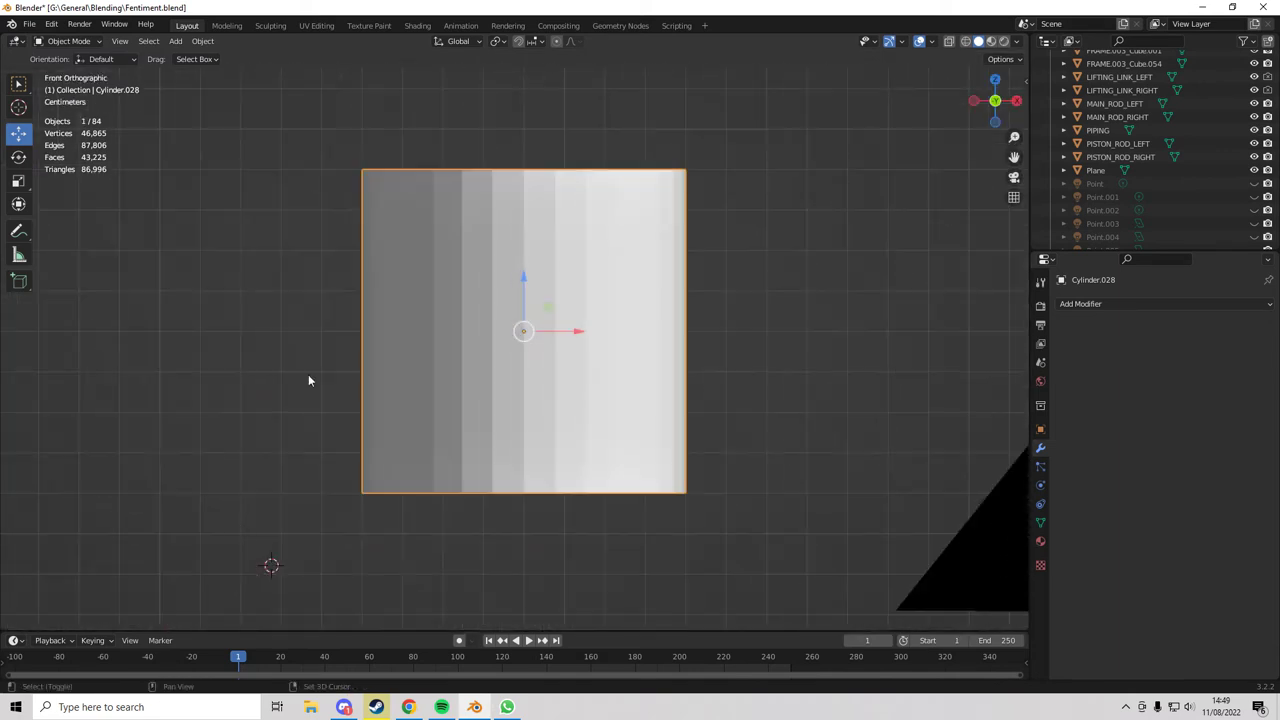
pyautogui.press('KP_5')
pyautogui.scroll(-6, 240, 317)
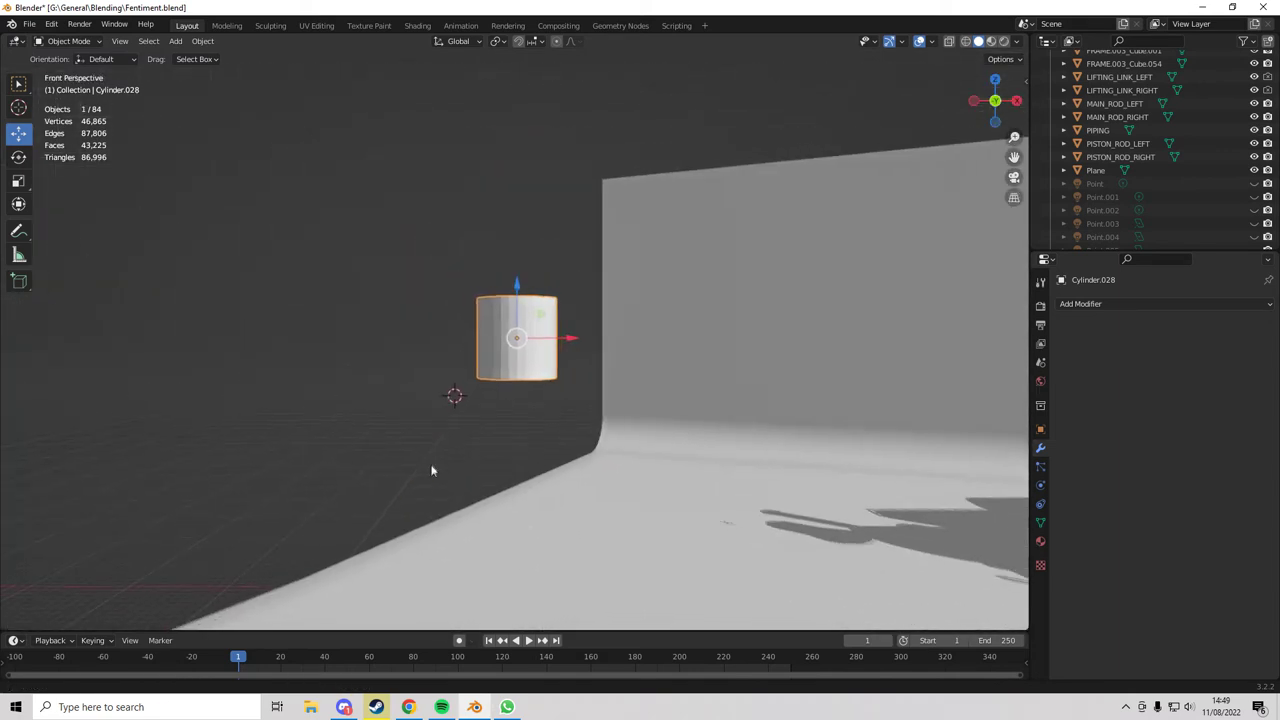
pyautogui.scroll(7, 434, 466)
pyautogui.click(998, 101)
pyautogui.click(974, 101)
pyautogui.click(974, 101)
pyautogui.scroll(-2, 631, 377)
pyautogui.scroll(2, 562, 262)
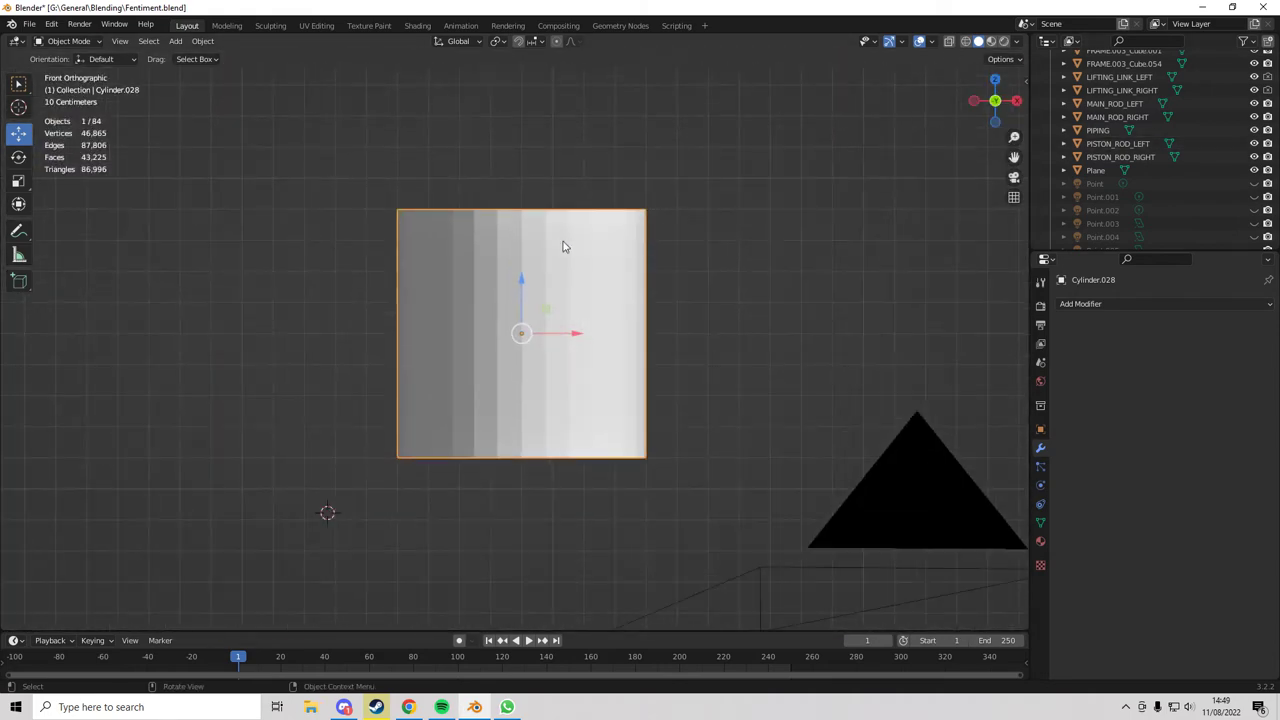
# - Delete the cylinder's upper ring of vertices in Edit Mode, keeping only the flat circular base face, and return to Object Mode
pyautogui.press('Tab')
pyautogui.moveTo(231, 117); pyautogui.dragTo(760, 397)
pyautogui.press('x')
pyautogui.click(516, 374)
pyautogui.moveTo(444, 420); pyautogui.dragTo(568, 489)
pyautogui.scroll(1, 513, 464)
pyautogui.keyDown('ctrl'); pyautogui.moveTo(523, 443); pyautogui.dragTo(488, 314); pyautogui.keyUp('ctrl')
pyautogui.press('Tab')
pyautogui.hotkey('shift', 'z')
# - Move the disc 8 m along X back over the boiler, and shift it another 0.1 m along X between the two front fittings
pyautogui.moveTo(600, 325)
pyautogui.mouseDown(button='middle')
pyautogui.moveTo(663, 352)
pyautogui.moveTo(586, 403)
pyautogui.moveTo(629, 507)
pyautogui.mouseUp(button='middle')
pyautogui.scroll(-6, 586, 403)
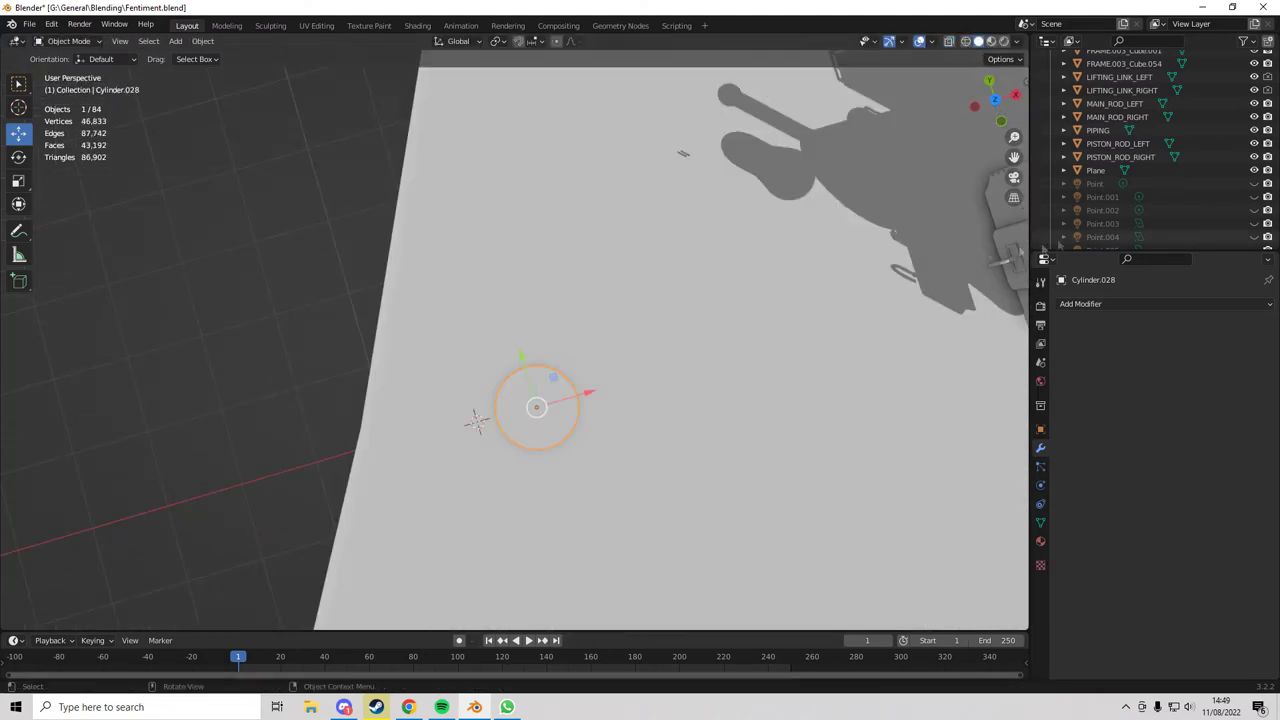
pyautogui.click(993, 97)
pyautogui.press('g')
pyautogui.press('x')
pyautogui.click(316, 293)
pyautogui.press('KP_Decimal')
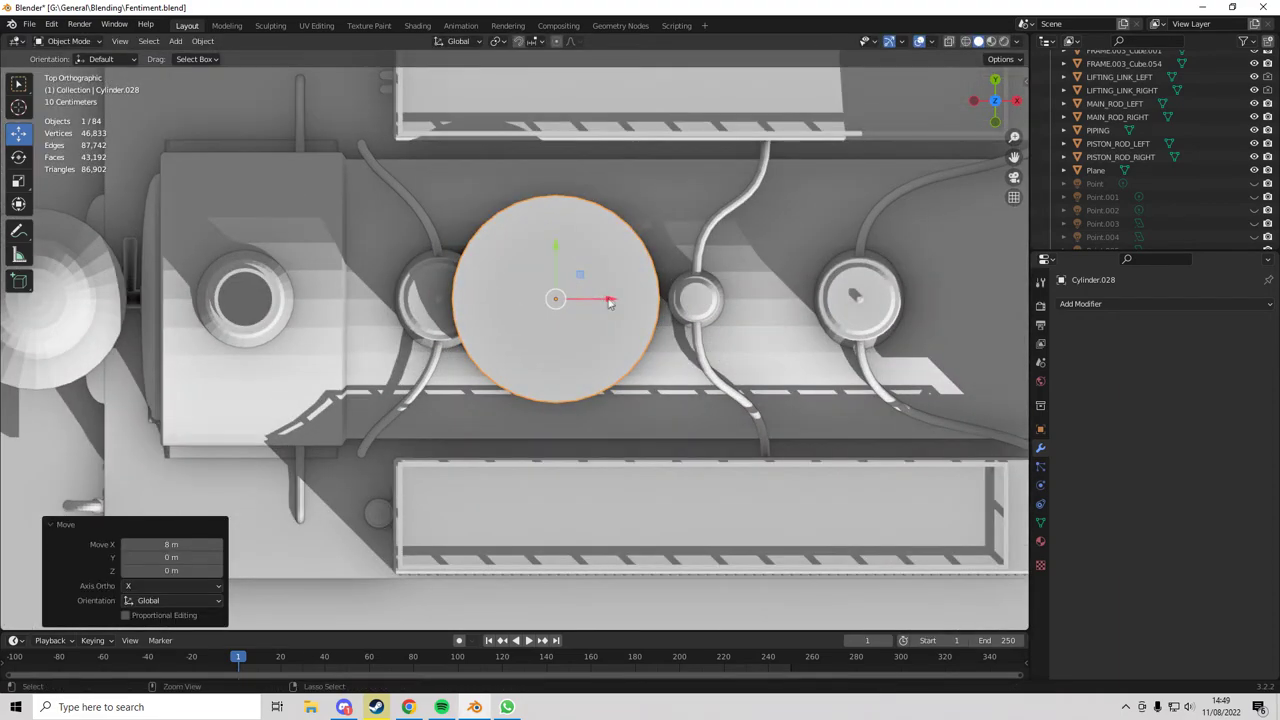
pyautogui.press('g')
pyautogui.click(624, 280)
# - Scale the disc uniformly to 0.8 so it fits between the neighbouring boiler fittings in the top view
pyautogui.hotkey('shift', 'z')
pyautogui.hotkey('shift', 'z')
pyautogui.moveTo(668, 412)
pyautogui.mouseDown(button='middle')
pyautogui.moveTo(810, 251)
pyautogui.moveTo(703, 376)
pyautogui.mouseUp(button='middle')
pyautogui.click(997, 99)
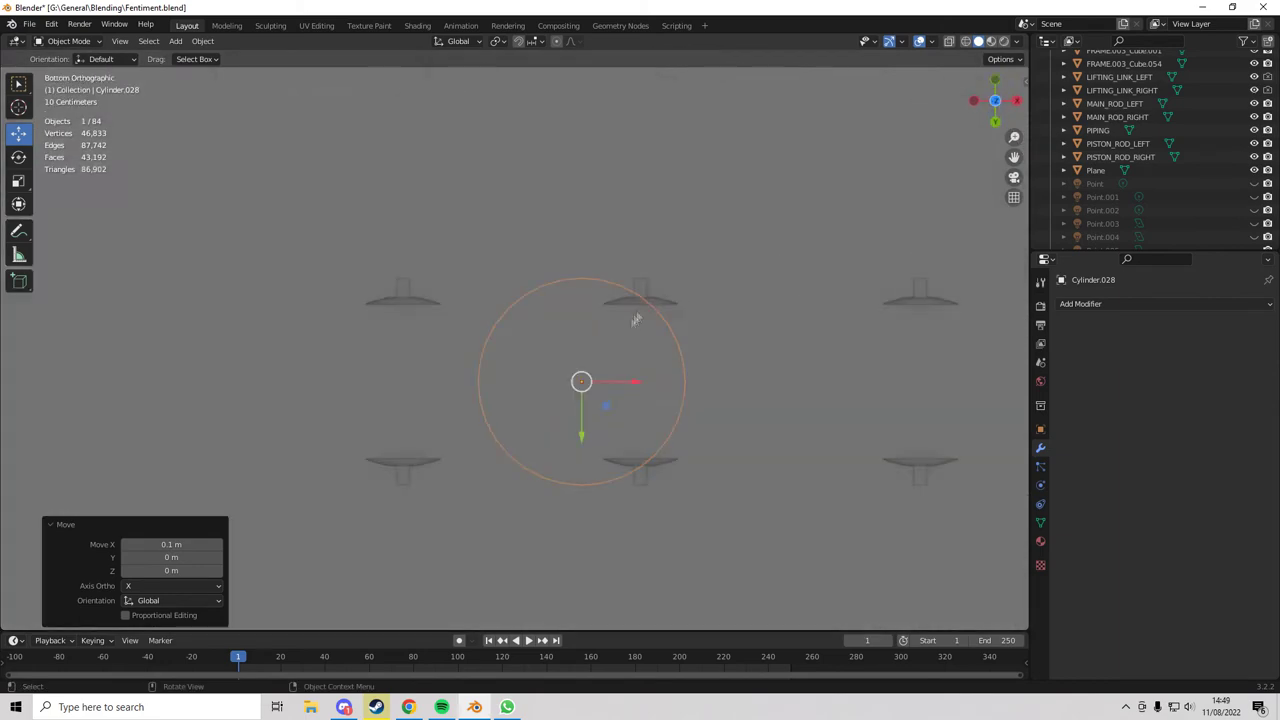
pyautogui.click(995, 101)
pyautogui.scroll(4, 808, 269)
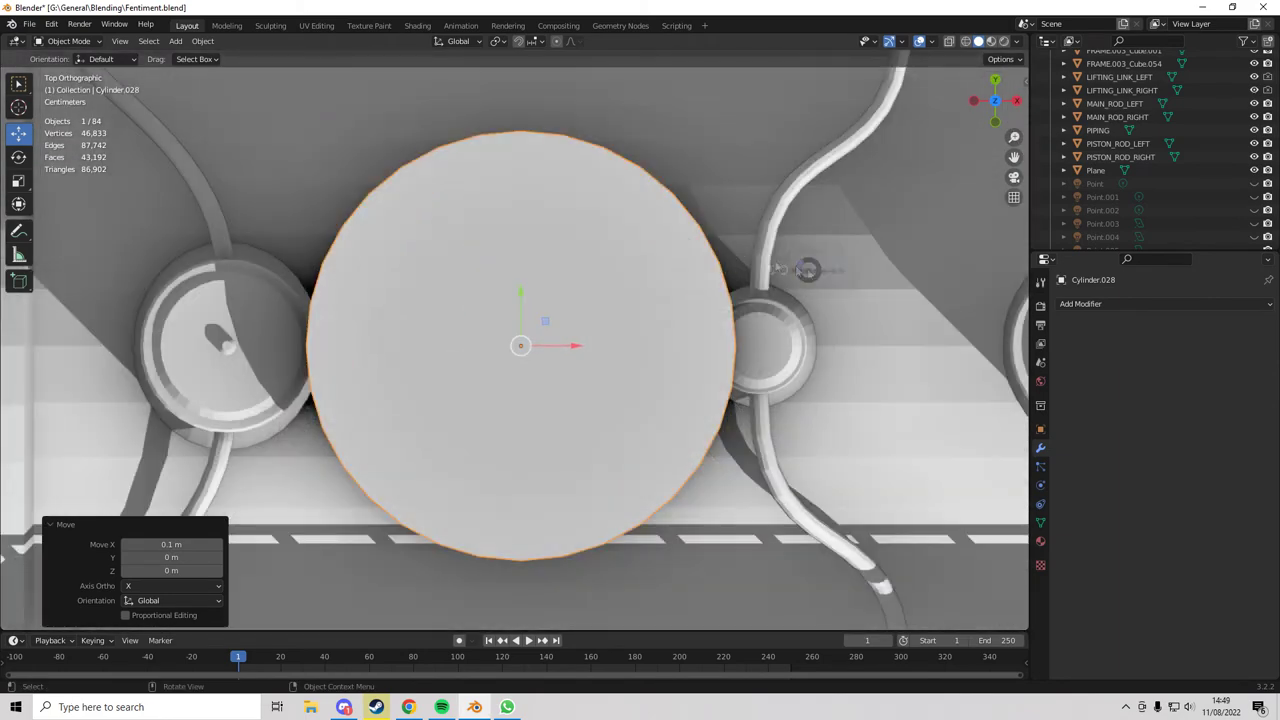
pyautogui.hotkey('shift', 'z')
pyautogui.press('s')
pyautogui.click(489, 252)
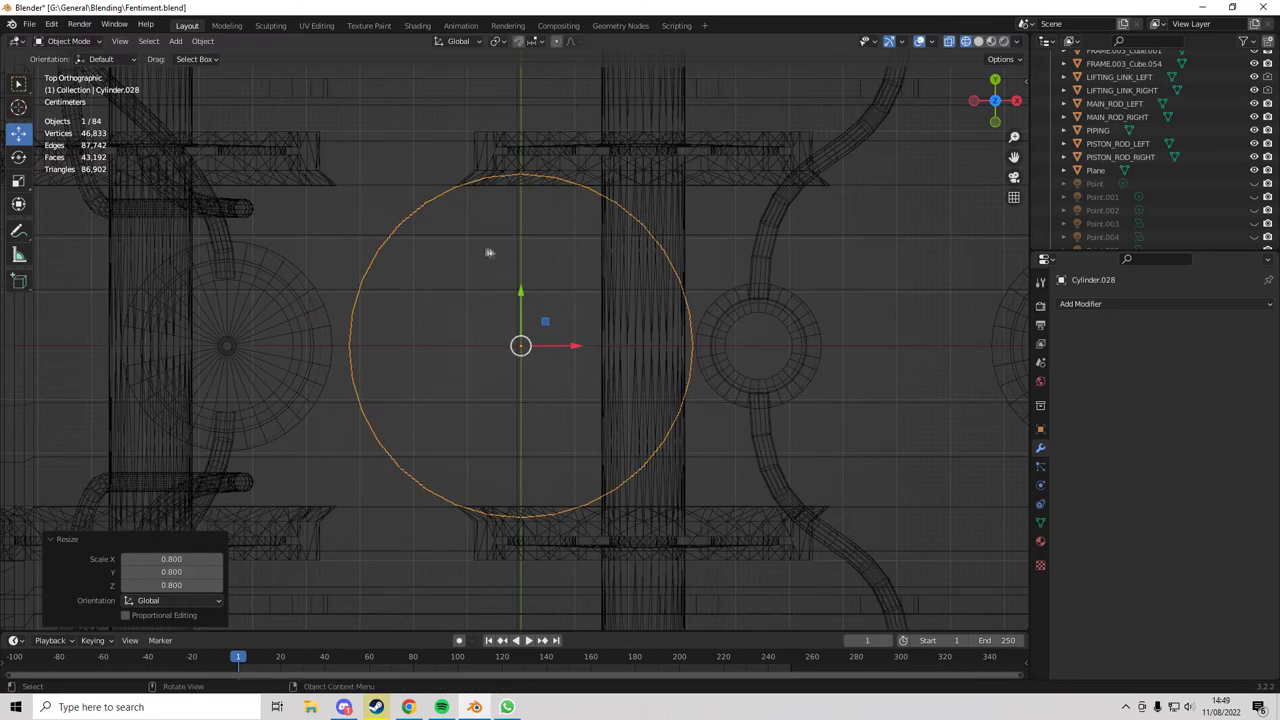
# - Add a Shrinkwrap modifier to the disc with the boiler segment as its target
pyautogui.hotkey('shift', 'z')
pyautogui.keyDown('shift'); pyautogui.moveTo(467, 491); pyautogui.dragTo(478, 428, button='middle'); pyautogui.keyUp('shift')
pyautogui.moveTo(383, 452); pyautogui.dragTo(473, 382, button='middle')
pyautogui.scroll(-5, 477, 363)
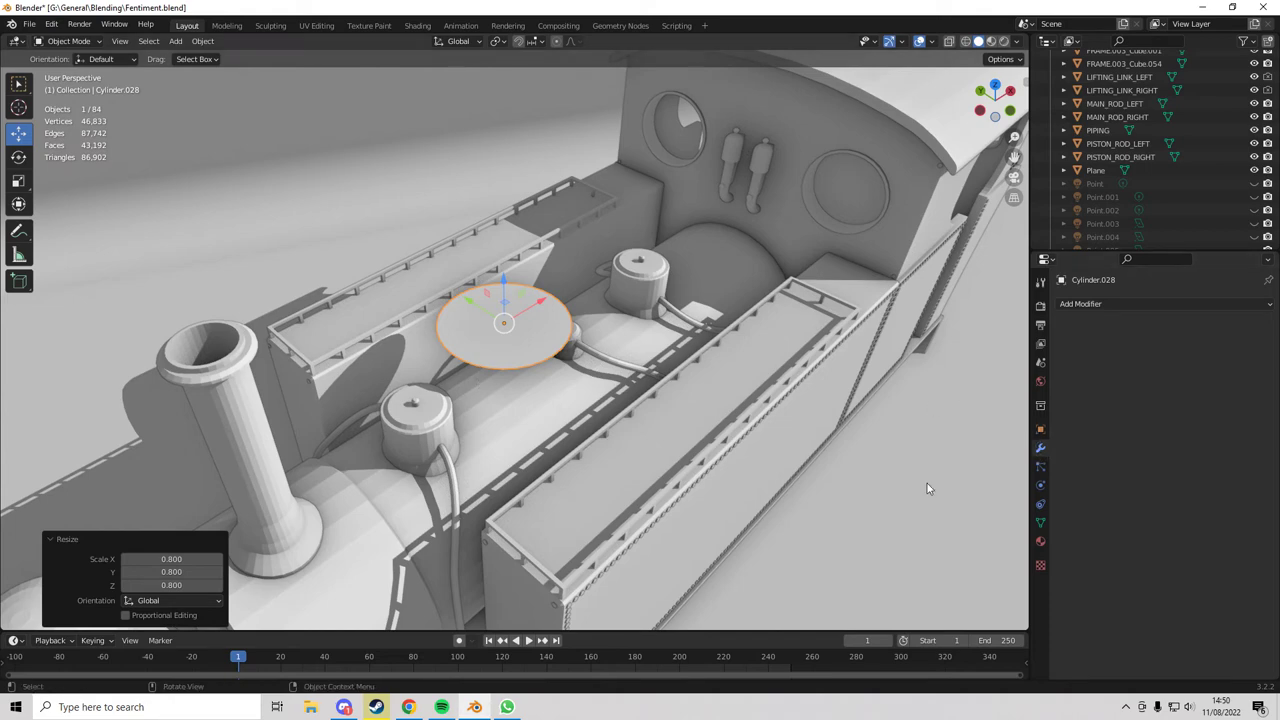
pyautogui.click(1069, 306)
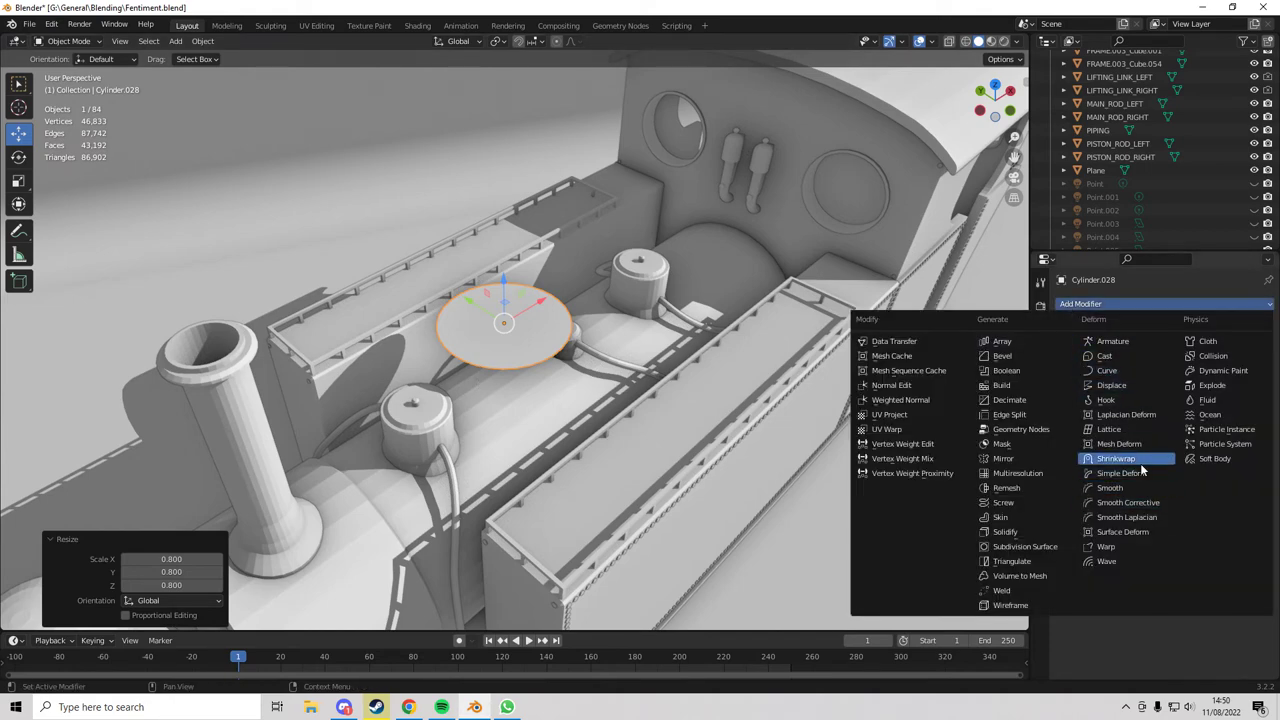
pyautogui.click(1105, 473)
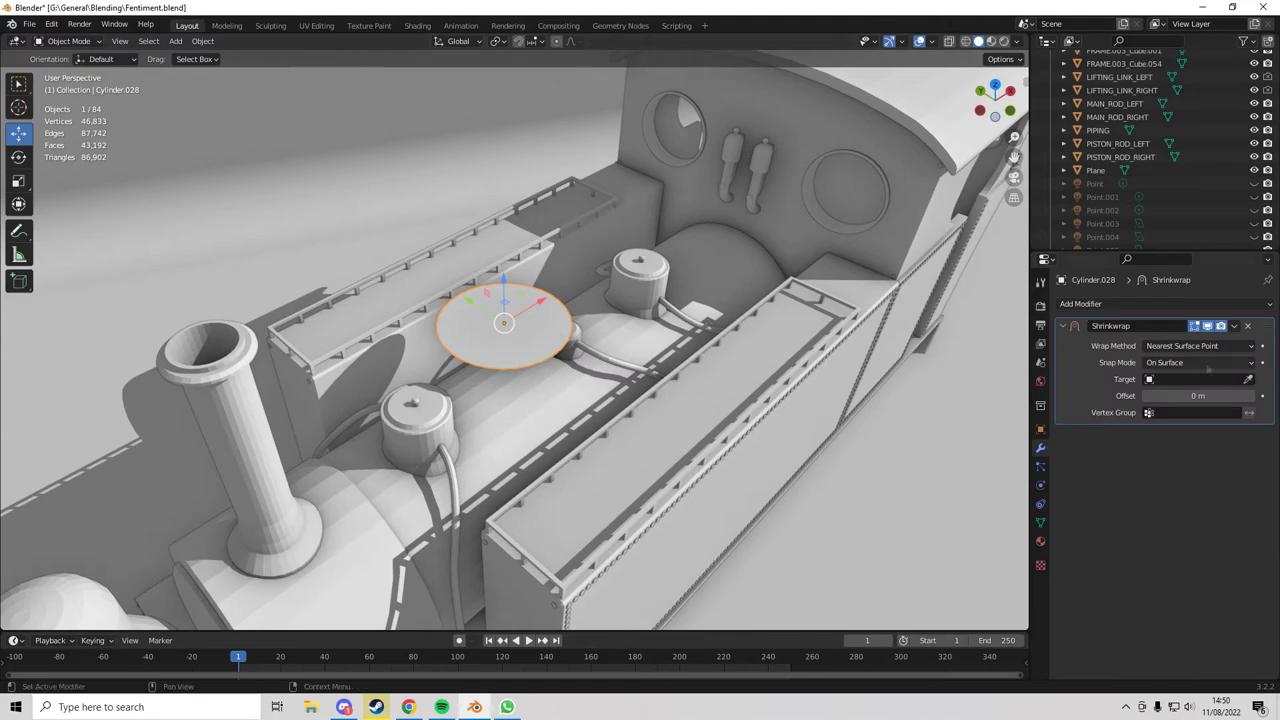
pyautogui.click(1248, 380)
pyautogui.click(560, 372)
pyautogui.moveTo(560, 372); pyautogui.dragTo(492, 333, button='middle')
pyautogui.scroll(4, 540, 362)
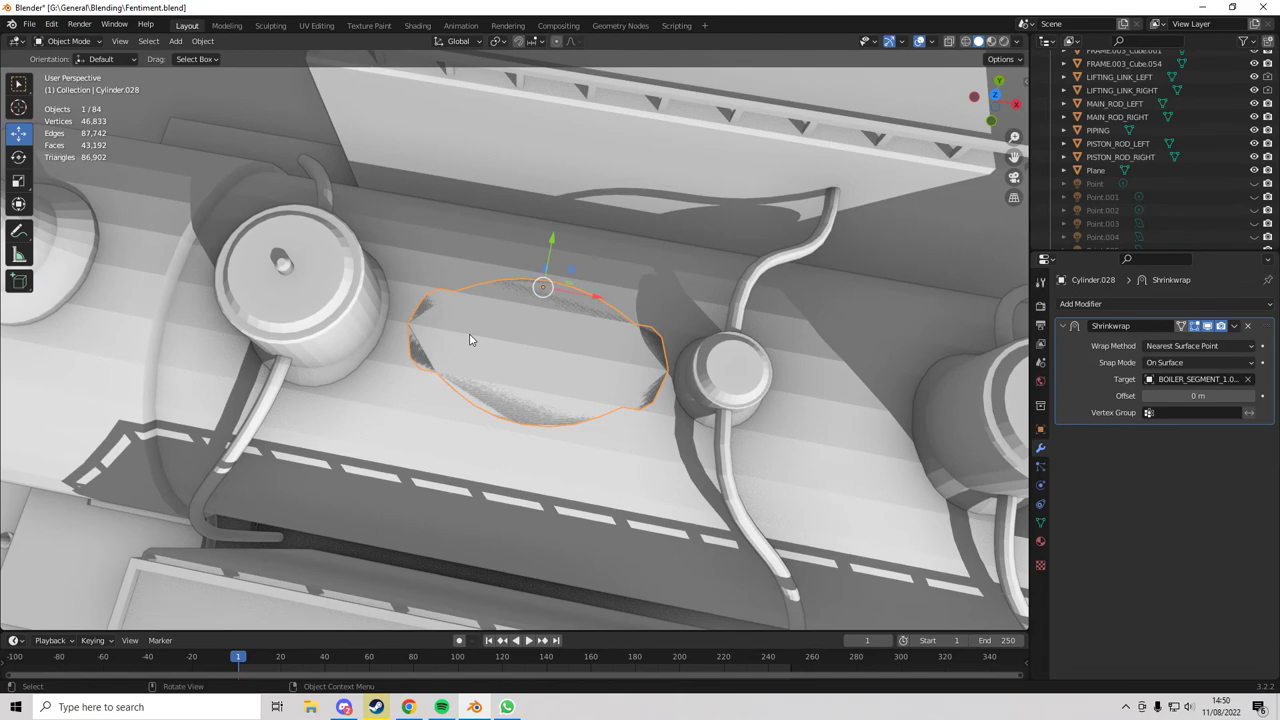
# - Change the Shrinkwrap wrap method to Project and apply the modifier to the disc
pyautogui.click(1203, 349)
pyautogui.click(1180, 362)
pyautogui.moveTo(743, 357); pyautogui.dragTo(1121, 370, button='middle')
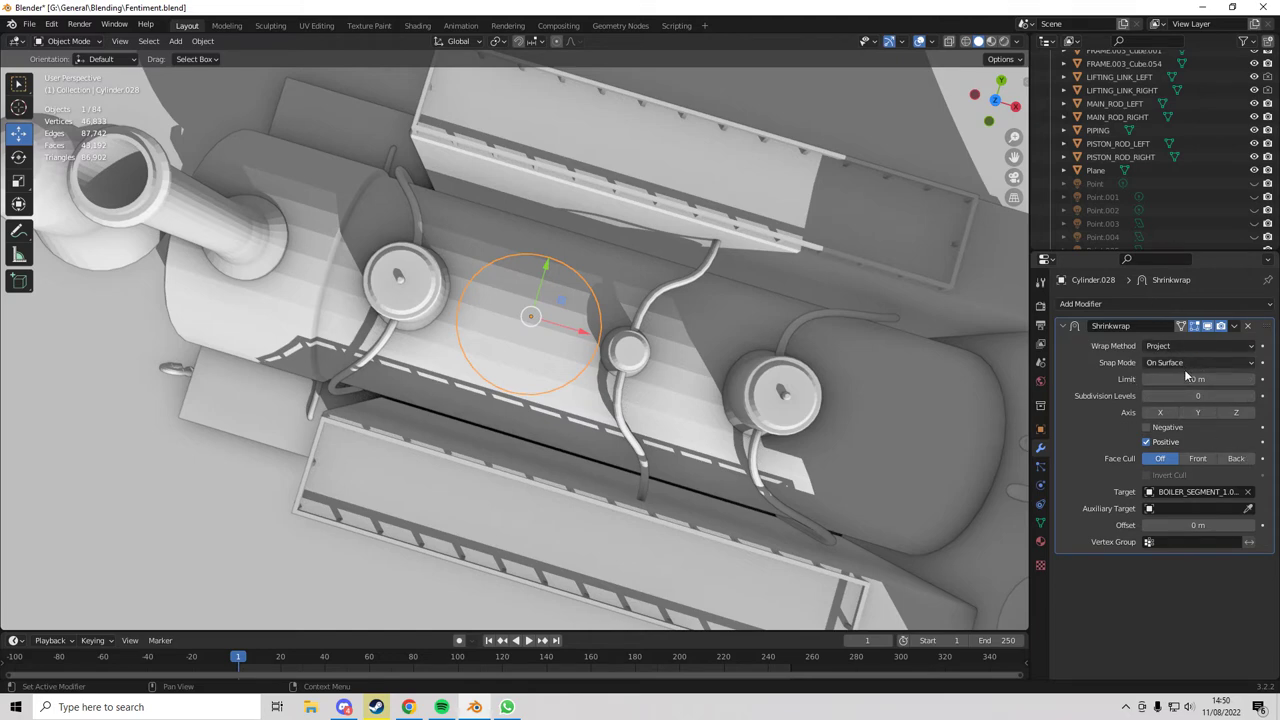
pyautogui.click(1235, 327)
pyautogui.click(1198, 342)
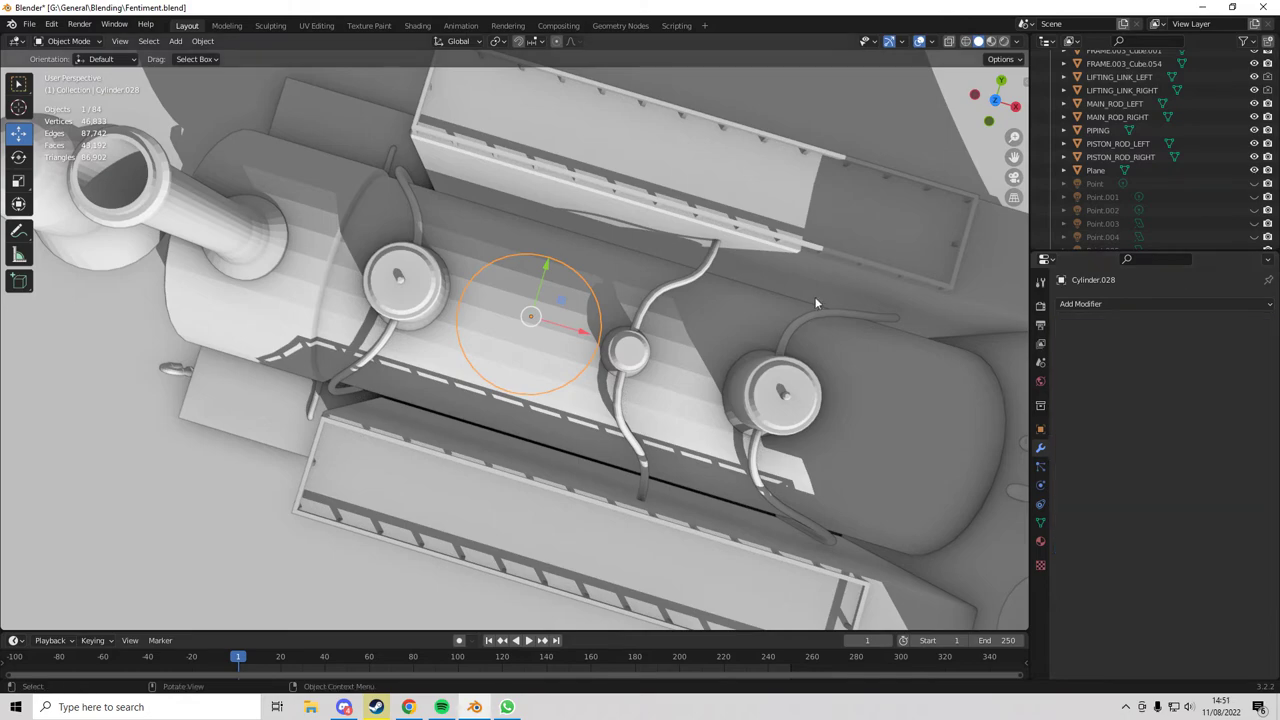
# - Check the projected disc's outline in wireframe from the front, and hide the side tank object SHELL.001
pyautogui.moveTo(815, 302); pyautogui.dragTo(743, 229, button='middle')
pyautogui.press('Tab')
pyautogui.click(994, 114)
pyautogui.hotkey('shift', 'z')
pyautogui.keyDown('shift'); pyautogui.moveTo(606, 474); pyautogui.dragTo(573, 347, button='middle'); pyautogui.keyUp('shift')
pyautogui.scroll(3, 555, 365)
pyautogui.press('Tab')
pyautogui.scroll(-6, 546, 366)
pyautogui.hotkey('shift', 'z')
pyautogui.click(440, 396)
pyautogui.scroll(-7, 1198, 198)
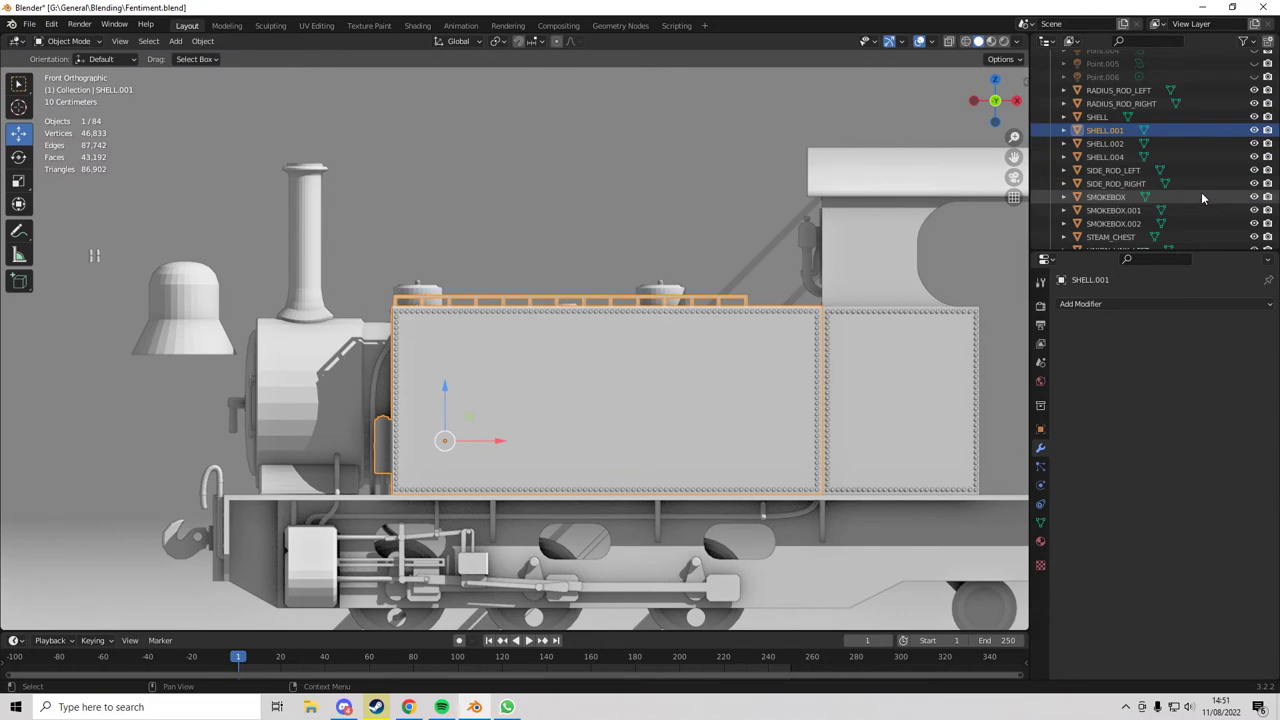
pyautogui.click(1254, 130)
# - Select the projected disc on the boiler surface with the help of wireframe shading and open it in Edit Mode from the front
pyautogui.moveTo(787, 268); pyautogui.dragTo(617, 354, button='middle')
pyautogui.scroll(5, 617, 354)
pyautogui.click(514, 371)
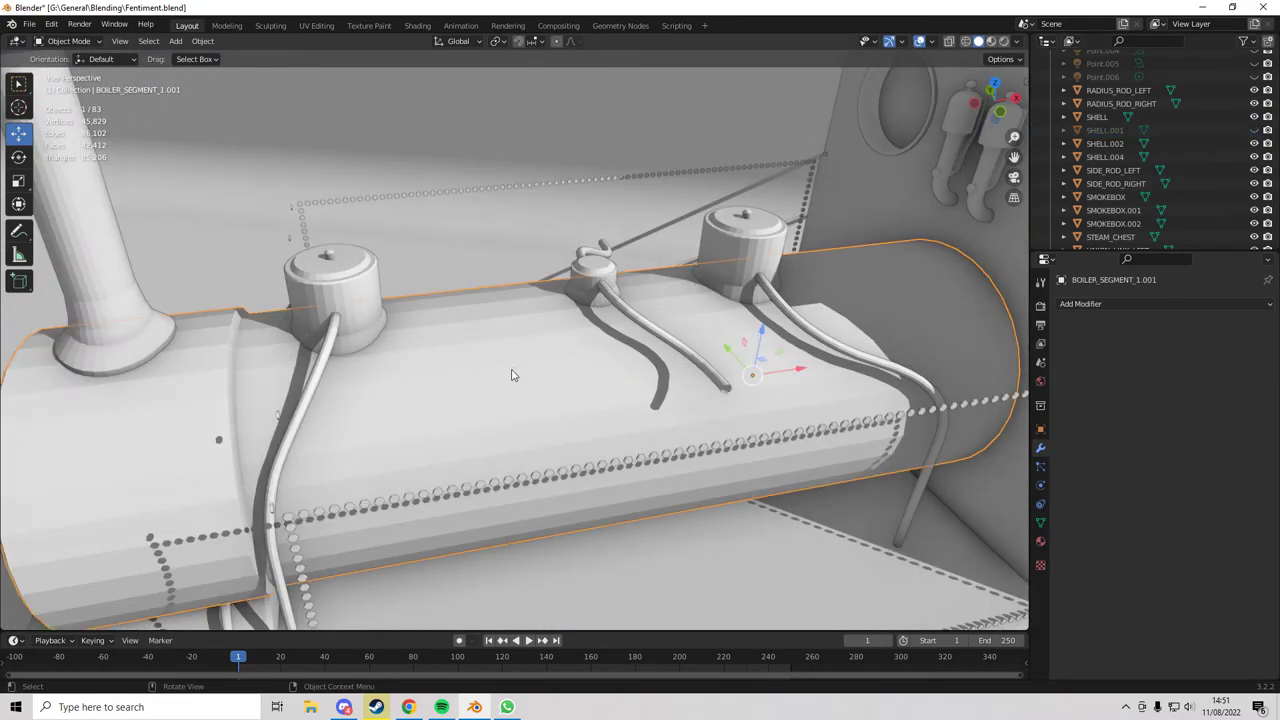
pyautogui.press('z')
pyautogui.click(511, 428)
pyautogui.press('z')
pyautogui.click(318, 327)
pyautogui.click(517, 374)
pyautogui.click(517, 374)
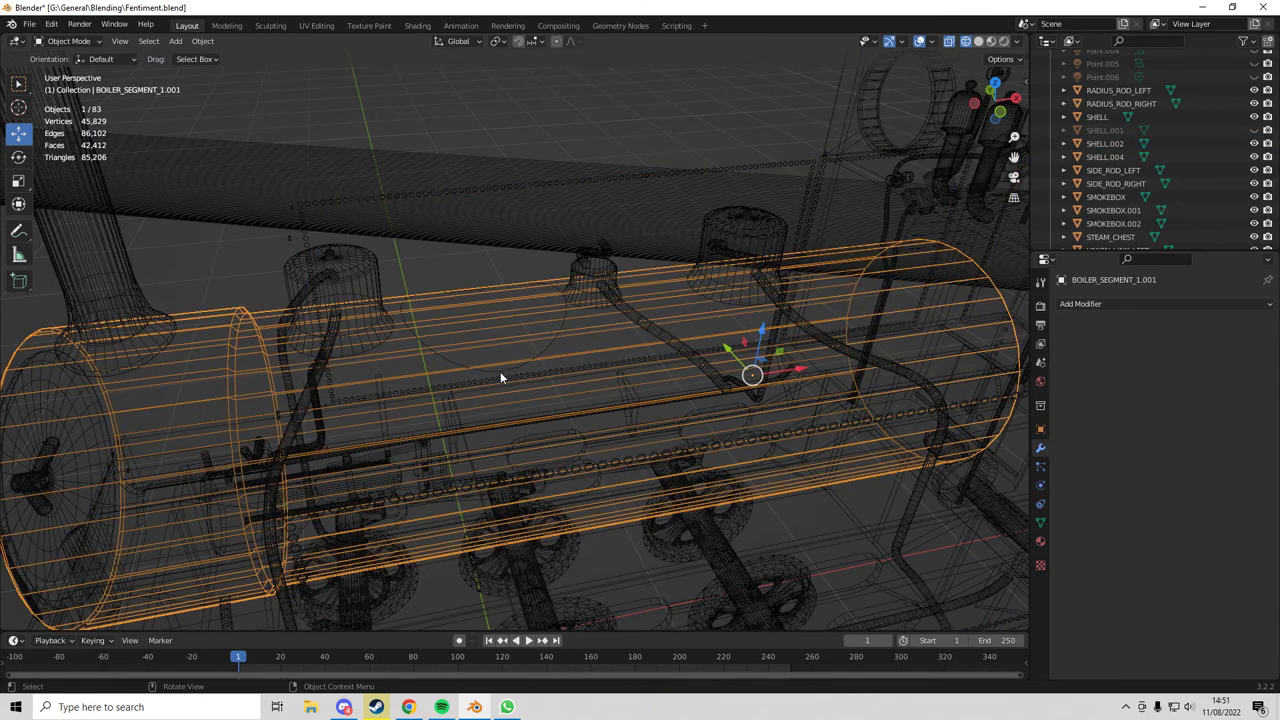
pyautogui.click(500, 372)
pyautogui.press('z')
pyautogui.click(728, 350)
pyautogui.moveTo(740, 349); pyautogui.dragTo(706, 365, button='middle')
pyautogui.click(995, 110)
pyautogui.press('Tab')
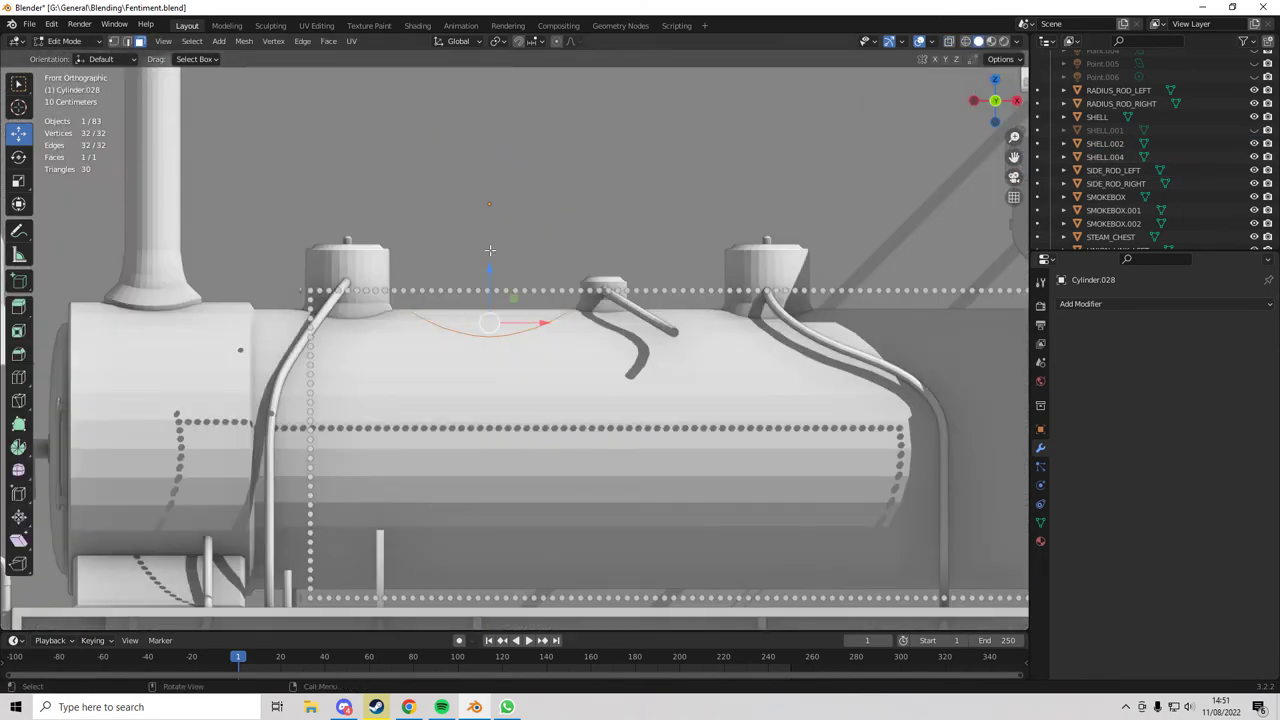
# - Extrude the curved disc face 0.03 m up from the boiler to form the dome's base rim
pyautogui.press('z')
pyautogui.click(540, 310)
pyautogui.scroll(6, 471, 320)
pyautogui.keyDown('shift'); pyautogui.moveTo(471, 320); pyautogui.dragTo(486, 160, button='middle'); pyautogui.keyUp('shift')
pyautogui.scroll(5, 400, 172)
pyautogui.keyDown('shift'); pyautogui.moveTo(301, 181); pyautogui.dragTo(563, 278, button='middle'); pyautogui.keyUp('shift')
pyautogui.press('e')
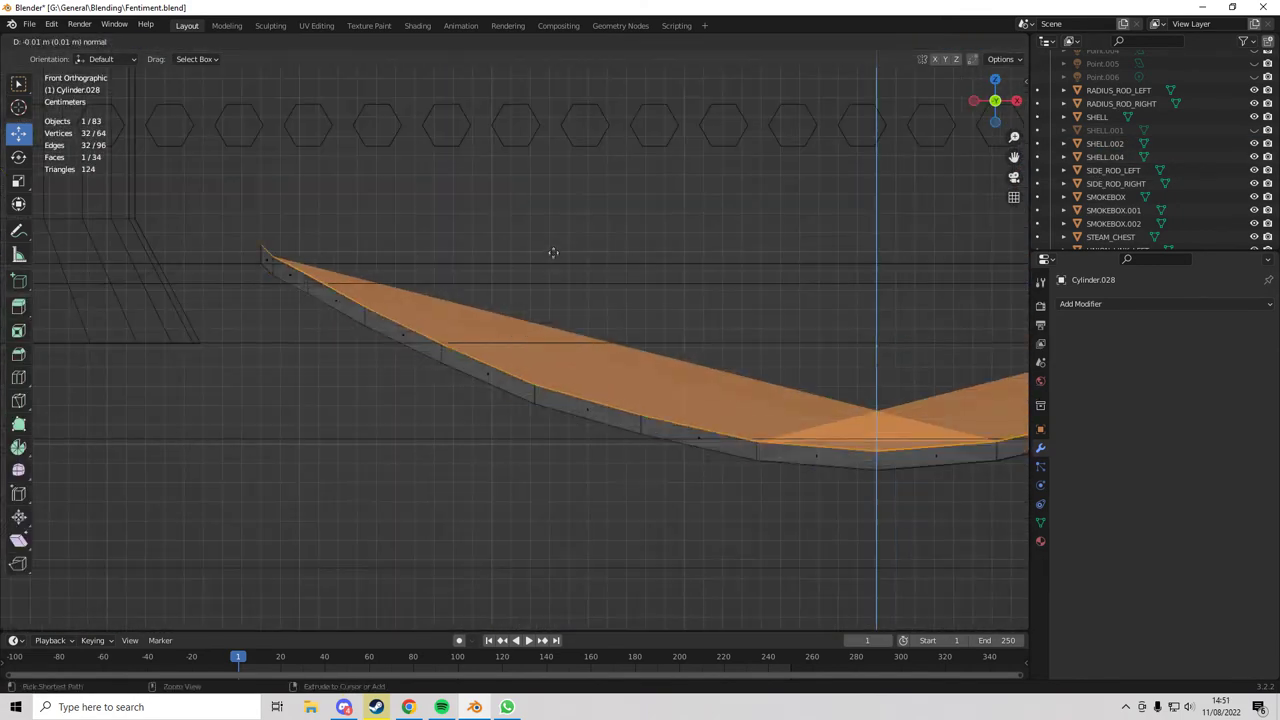
pyautogui.click(560, 223)
pyautogui.hotkey('alt', 'z')
pyautogui.scroll(-5, 783, 298)
pyautogui.keyDown('shift'); pyautogui.moveTo(785, 298); pyautogui.dragTo(715, 269, button='middle'); pyautogui.keyUp('shift')
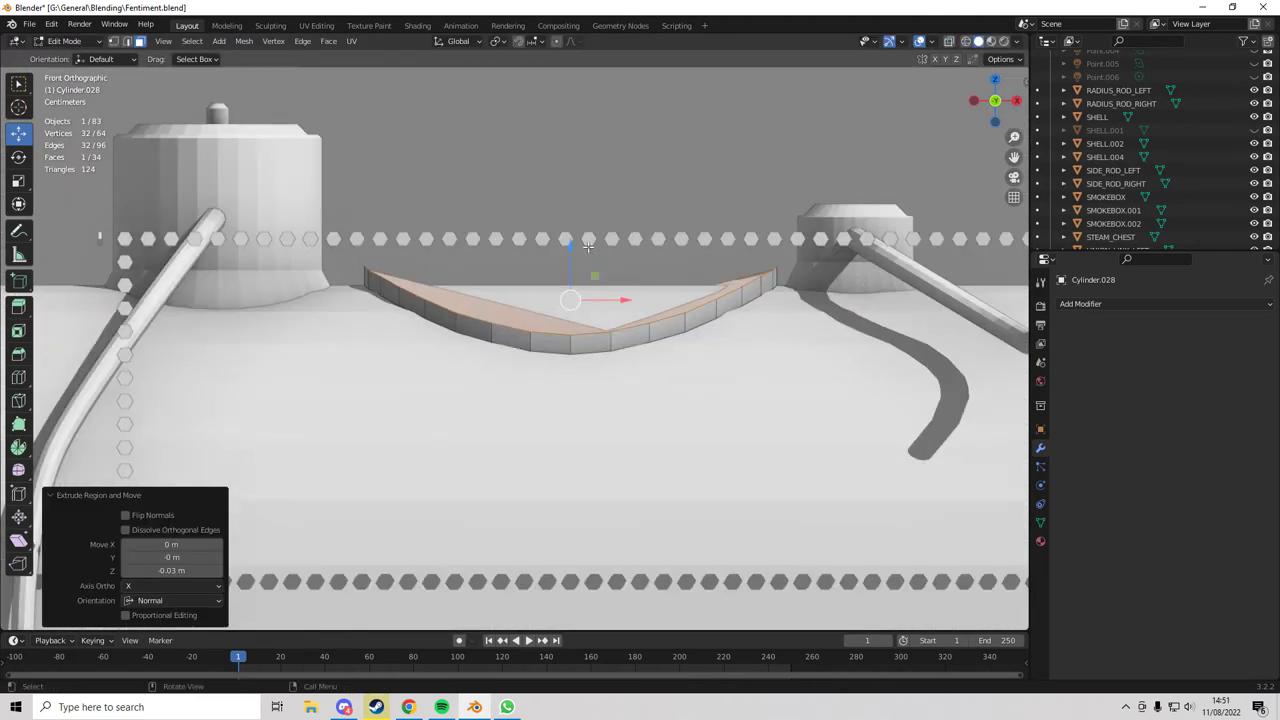
# - Extrude the base rim's top face upward and scale it to 0.8 to start the dome's flare
pyautogui.moveTo(600, 235); pyautogui.dragTo(657, 294, button='middle')
pyautogui.click(1007, 117)
pyautogui.keyDown('shift'); pyautogui.moveTo(607, 180); pyautogui.dragTo(574, 234, button='middle'); pyautogui.keyUp('shift')
pyautogui.press('e')
pyautogui.click(569, 220)
pyautogui.press('s')
pyautogui.click(642, 197)
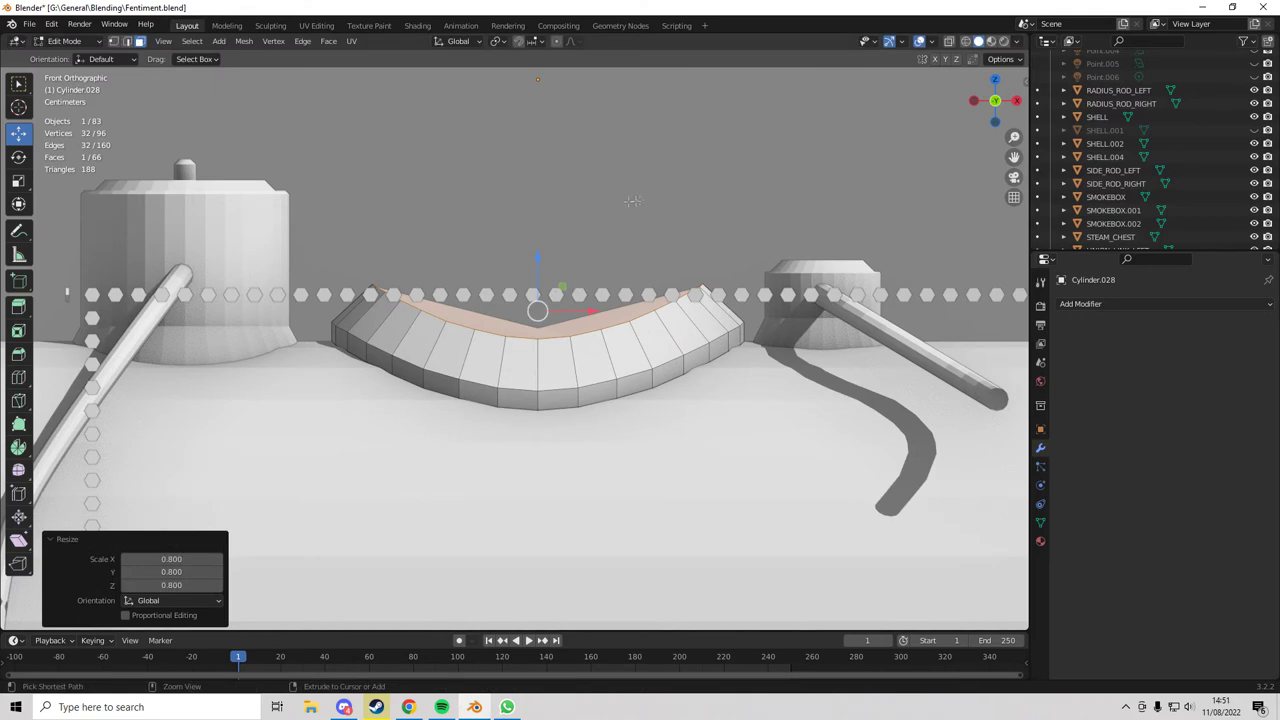
# - Extrude the flare's top face another 0.04 m, narrowing it to 0.9 and raising it slightly along Z
pyautogui.keyDown('shift'); pyautogui.moveTo(633, 202); pyautogui.dragTo(636, 278, button='middle'); pyautogui.keyUp('shift')
pyautogui.press('e')
pyautogui.click(589, 306)
pyautogui.press('s')
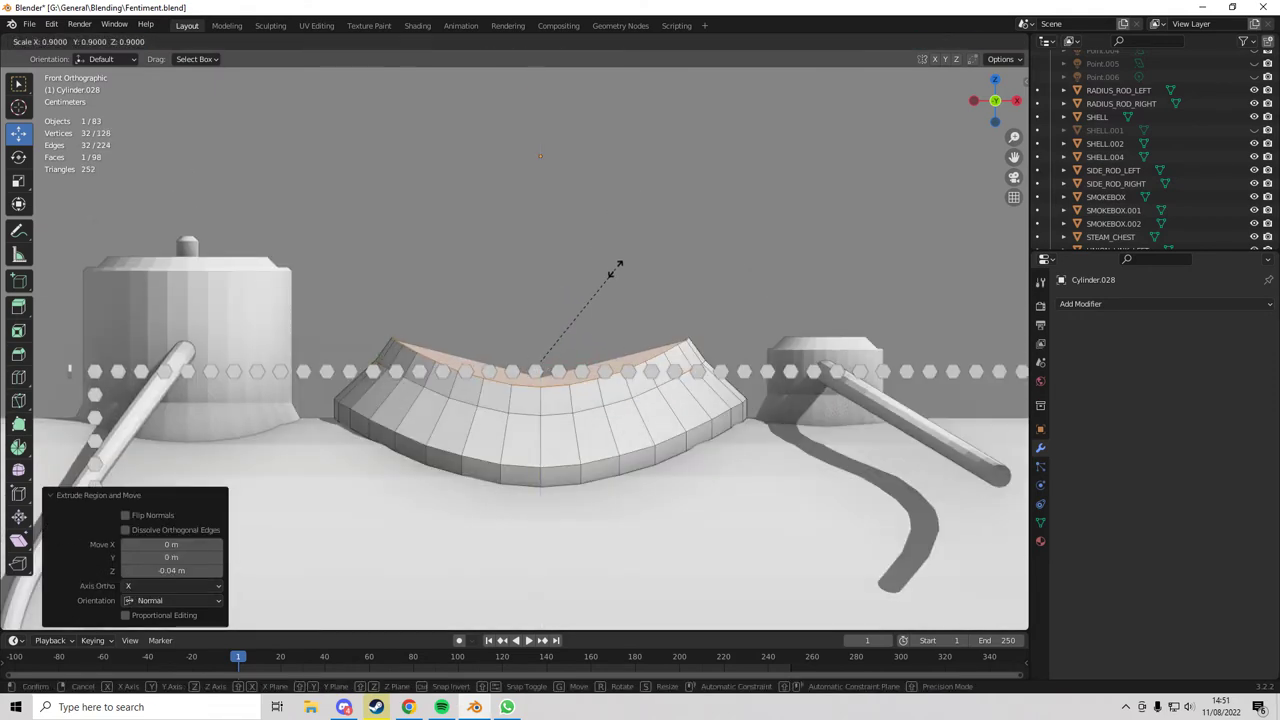
pyautogui.click(612, 270)
pyautogui.moveTo(545, 315); pyautogui.dragTo(545, 307)
# - Try extruding a narrower ring flattened to 0 along Z, and undo its extrusion, scaling and flattening
pyautogui.press('e')
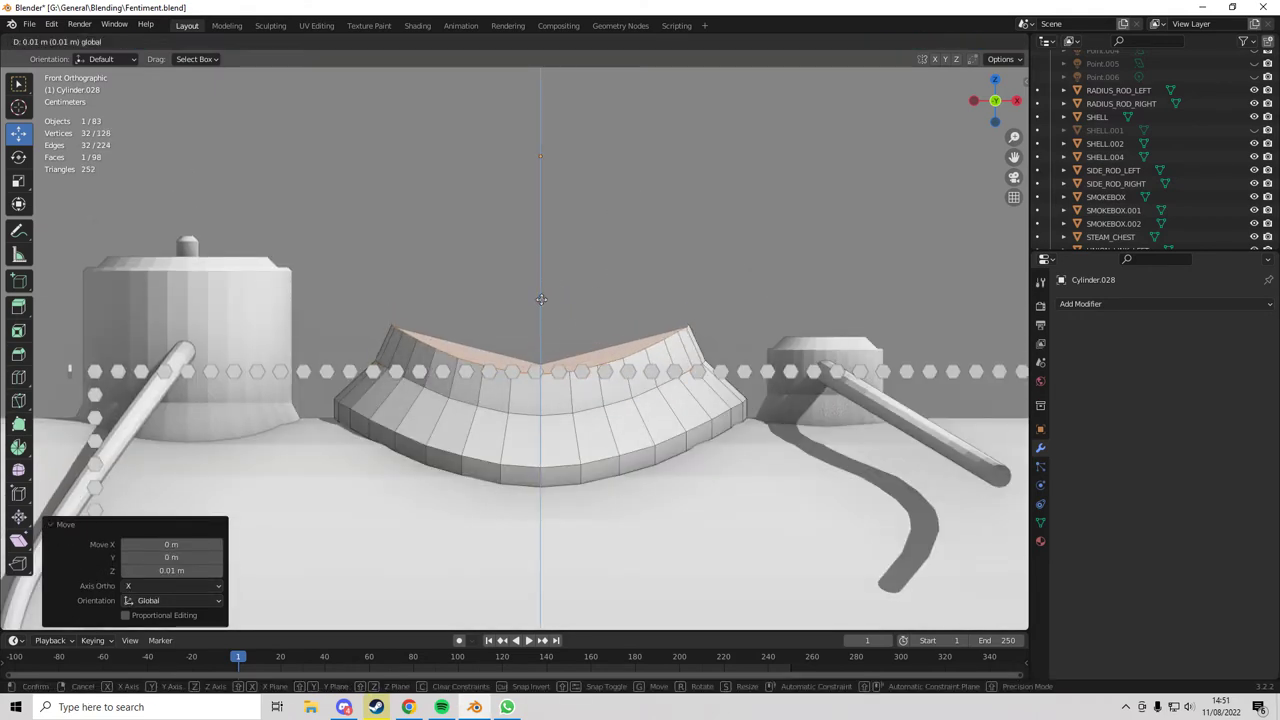
pyautogui.click(598, 236)
pyautogui.press('s')
pyautogui.click(600, 232)
pyautogui.press('s')
pyautogui.press('z')
pyautogui.click(539, 297)
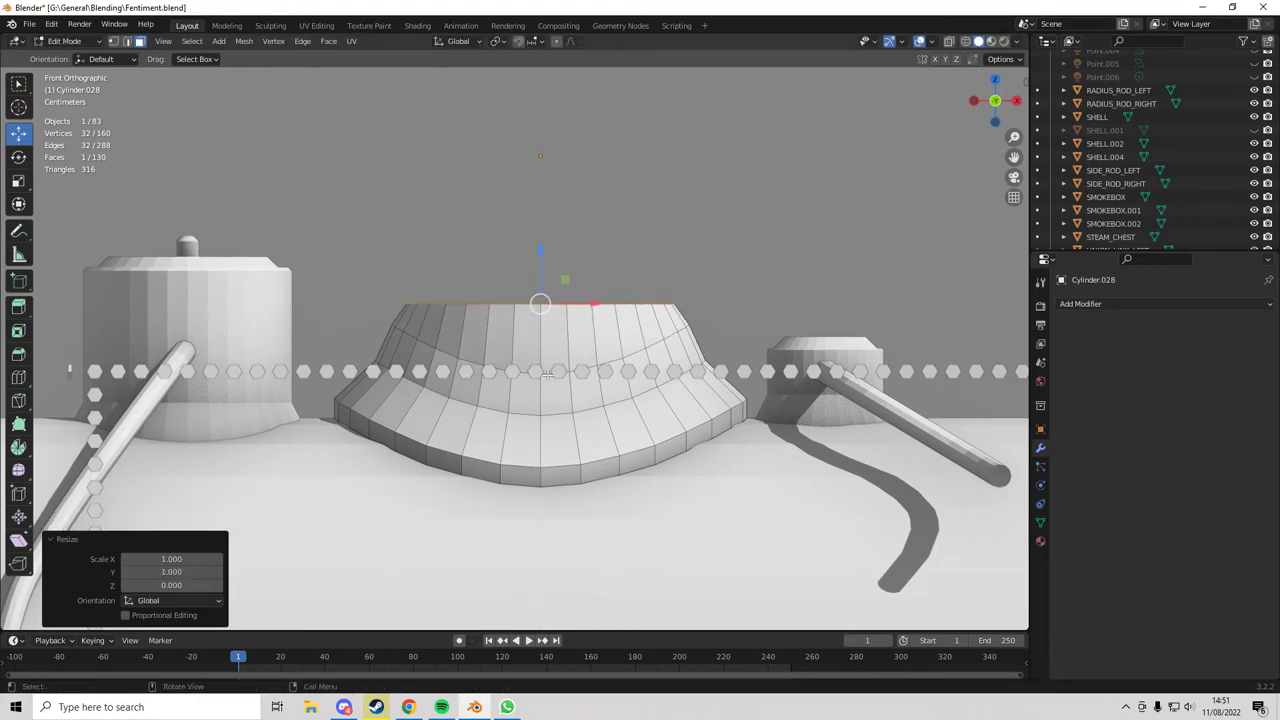
pyautogui.scroll(1, 539, 300)
pyautogui.hotkey('ctrl', 'z')
pyautogui.hotkey('ctrl', 'z')
pyautogui.hotkey('ctrl', 'z')
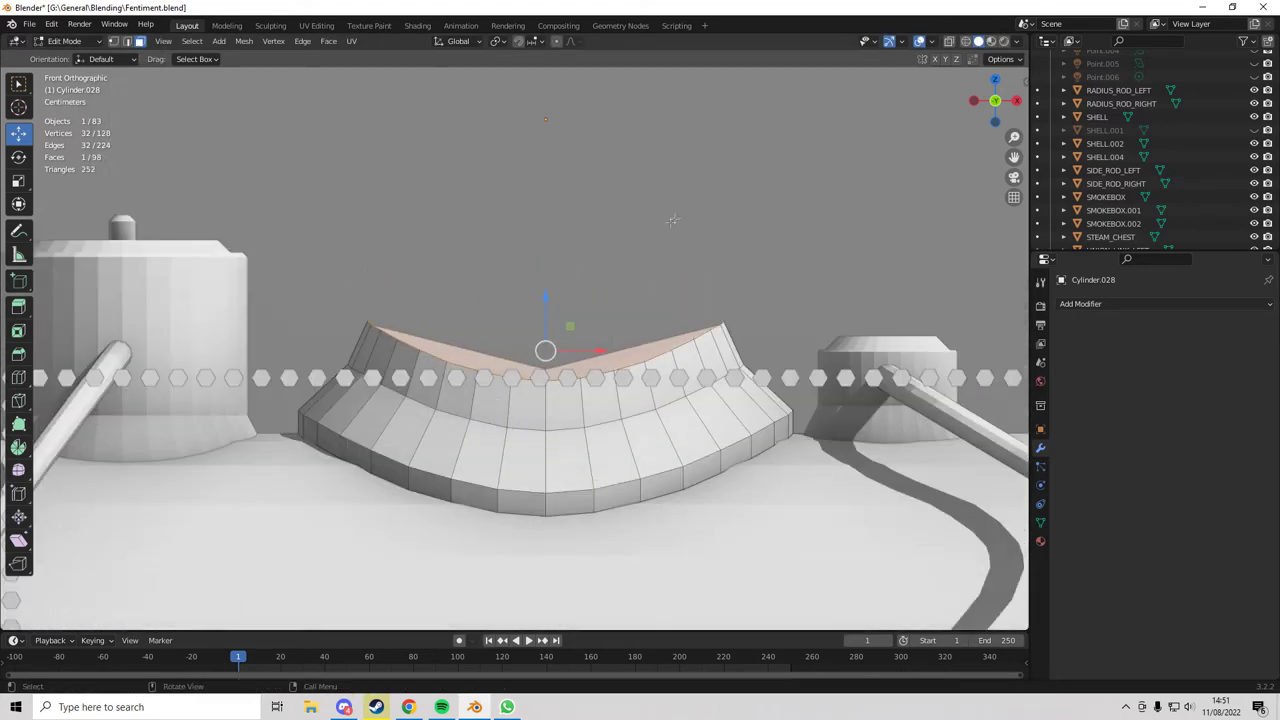
# - Reduce the top face's curvature by scaling it along Z, and extrude it 0.09 m upward
pyautogui.press('s')
pyautogui.press('z')
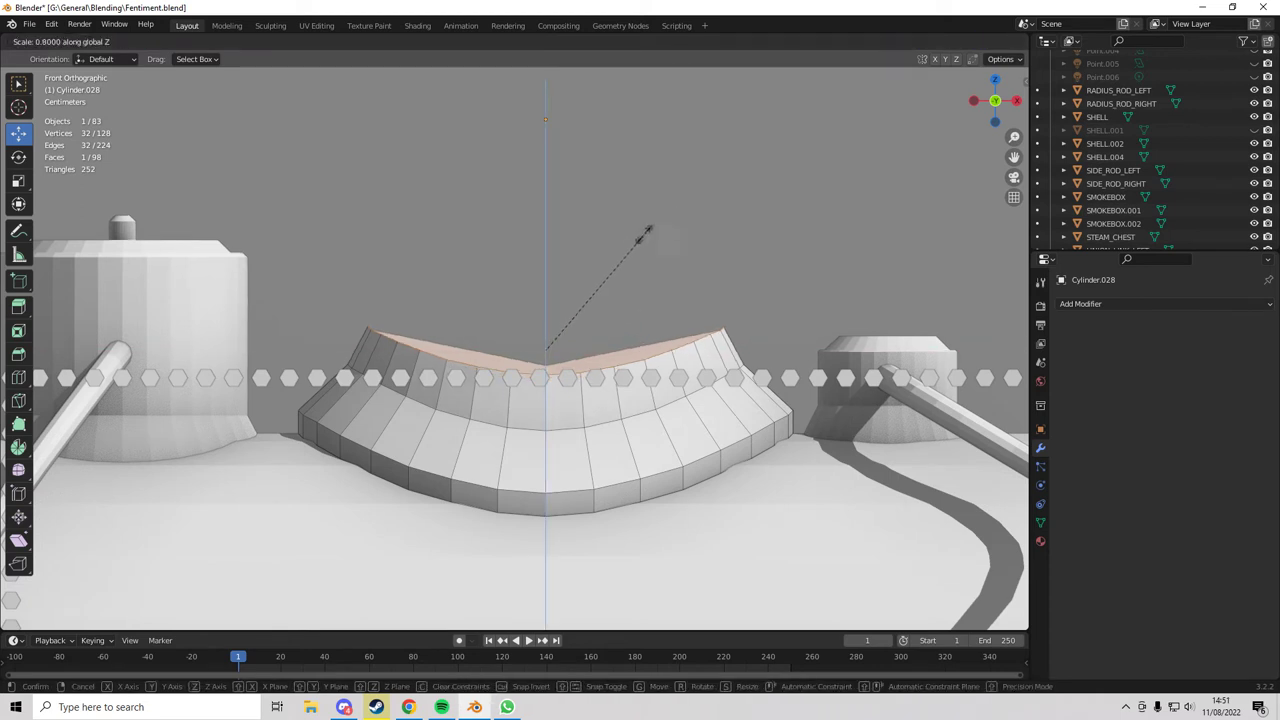
pyautogui.click(613, 268)
pyautogui.press('e')
pyautogui.click(590, 226)
# - Scale the newly extruded top face to 0.95 in X, Y and Z
pyautogui.press('s')
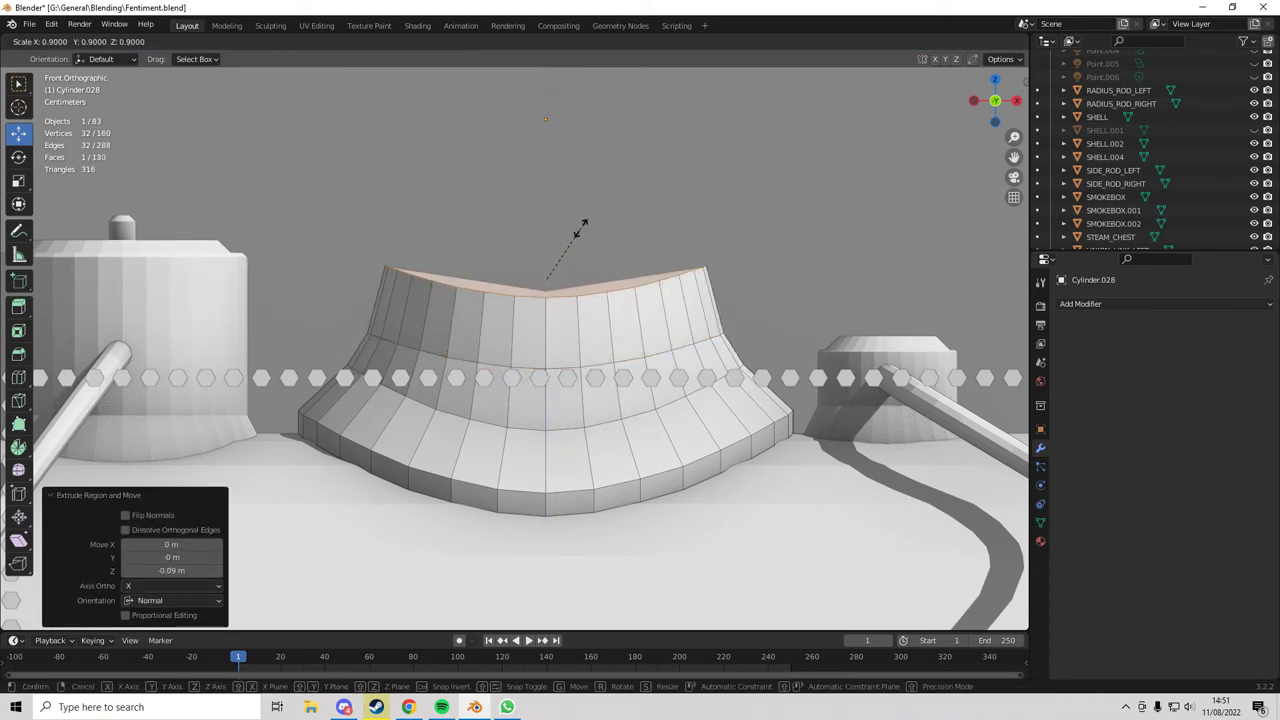
pyautogui.click(574, 232)
pyautogui.scroll(2, 574, 232)
pyautogui.doubleClick(172, 571)
pyautogui.write('5')
pyautogui.doubleClick(186, 555)
pyautogui.write('5')
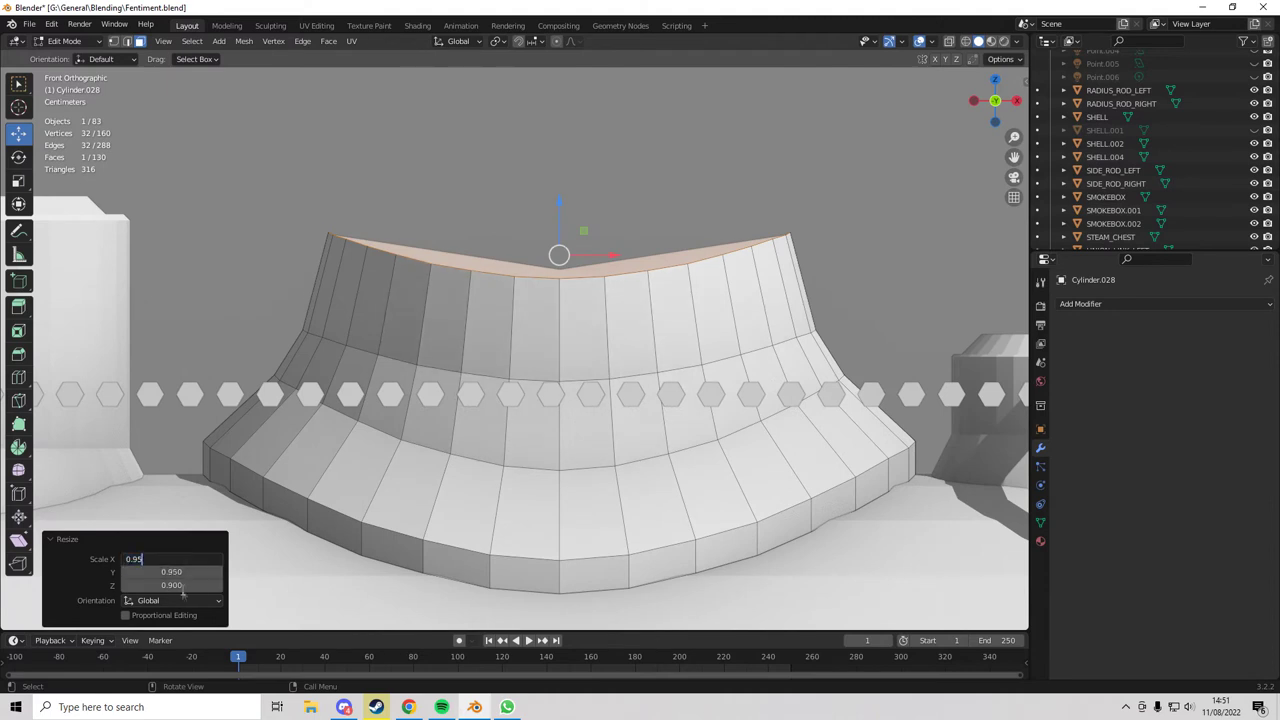
pyautogui.press('Return')
pyautogui.doubleClick(180, 585)
pyautogui.write('5')
pyautogui.press('Return')
# - Flatten the flare's top face by scaling it to 0 along Z
pyautogui.press('s')
pyautogui.press('z')
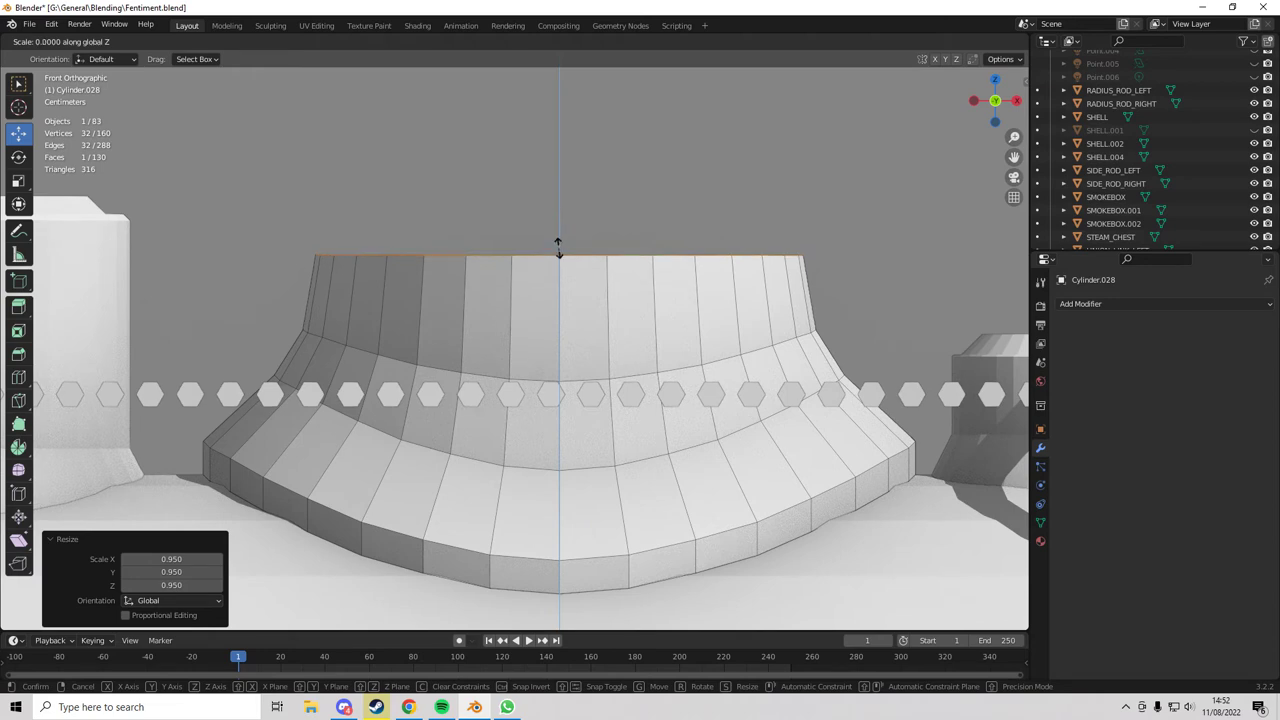
pyautogui.click(558, 247)
pyautogui.scroll(-8, 558, 250)
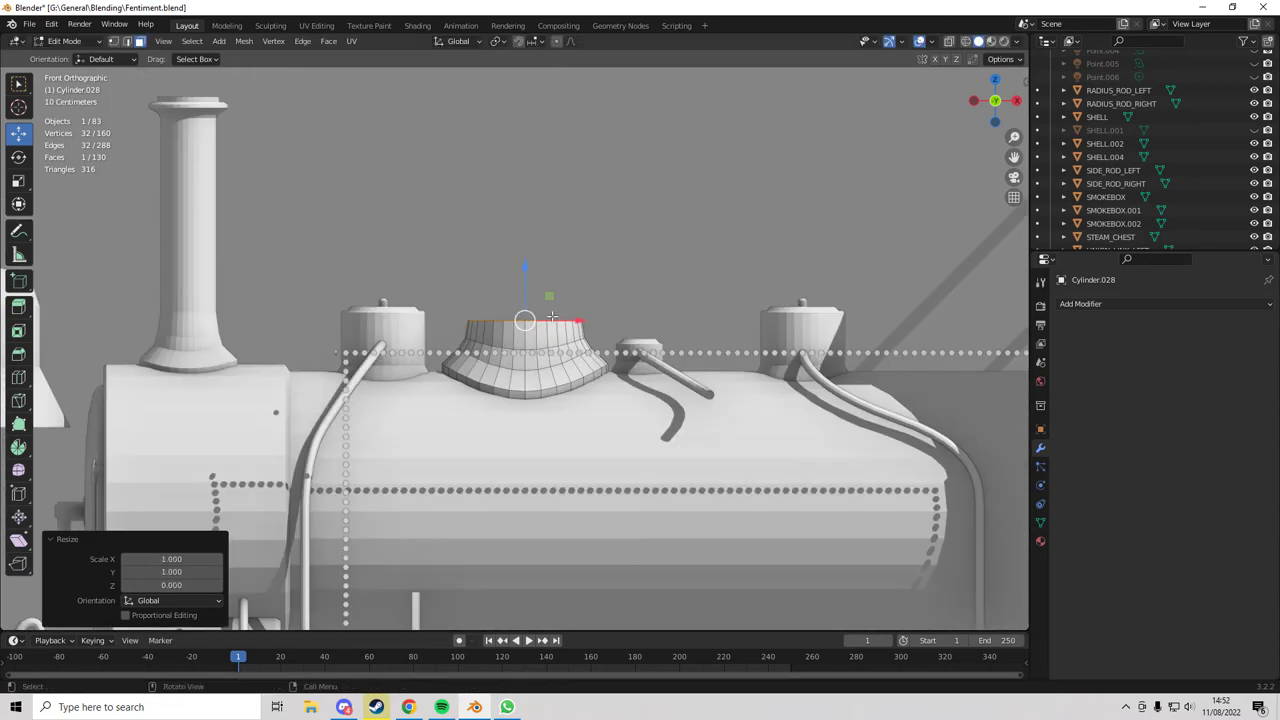
pyautogui.scroll(4, 552, 316)
# - Extrude the flattened top face 0.21 m upward in wireframe to form the dome's straight body
pyautogui.press('z')
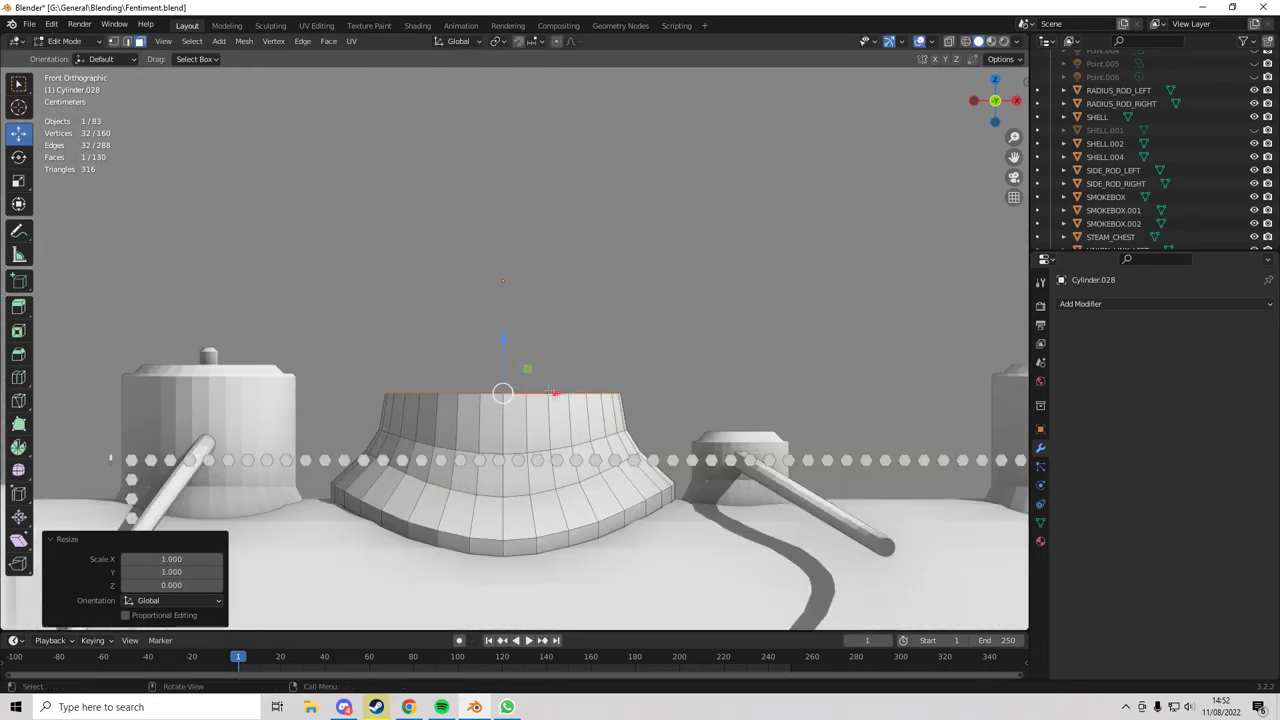
pyautogui.press('z')
pyautogui.click(407, 413)
pyautogui.press('e')
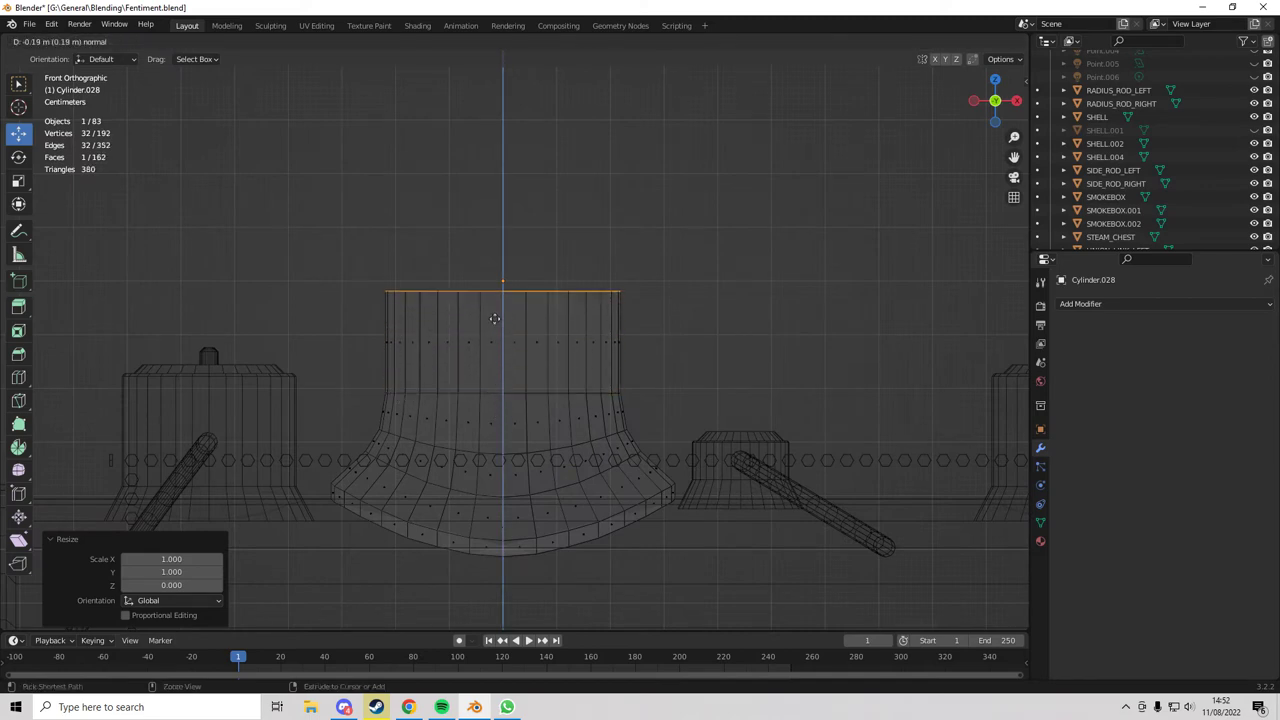
pyautogui.click(453, 307)
pyautogui.scroll(-6, 436, 301)
pyautogui.press('z')
pyautogui.click(480, 297)
# - Raise the body's top face about 0.08 m along Z, plus another 0.02 m
pyautogui.scroll(6, 600, 300)
pyautogui.moveTo(510, 246); pyautogui.dragTo(511, 234)
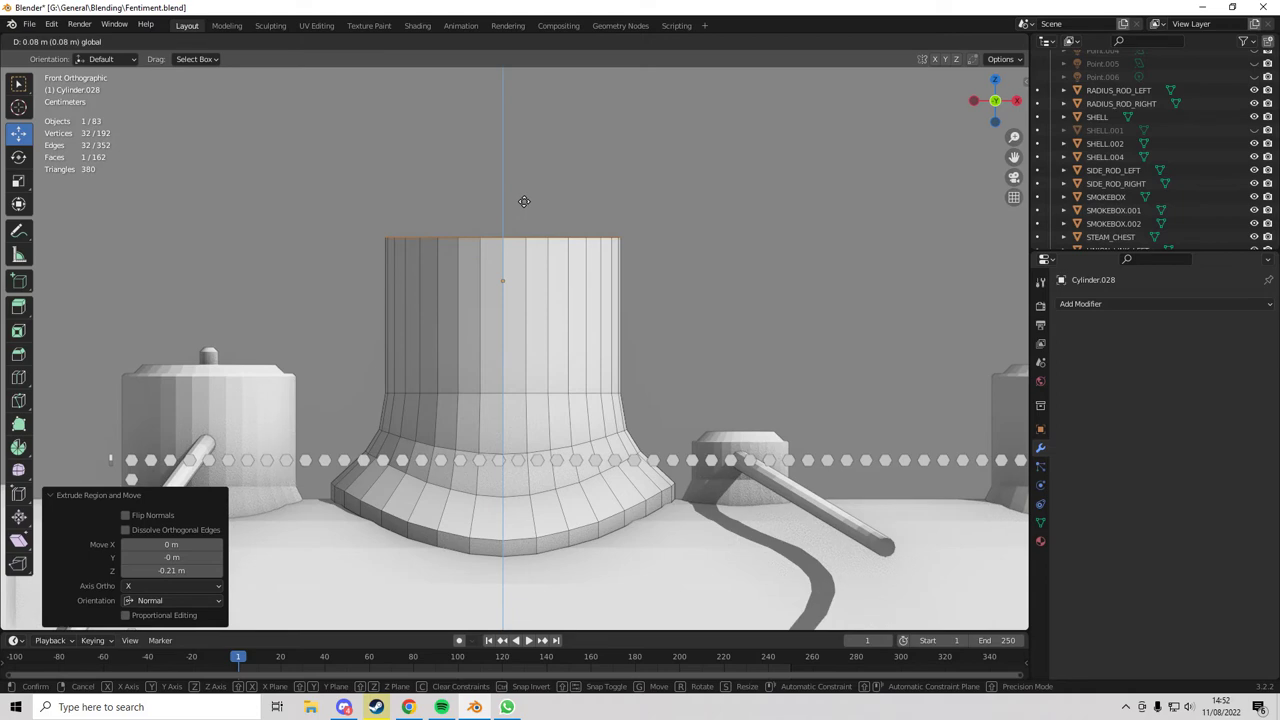
pyautogui.click(512, 202)
pyautogui.hotkey('shift', 'z')
pyautogui.moveTo(502, 200); pyautogui.dragTo(510, 190)
pyautogui.scroll(-1, 480, 208)
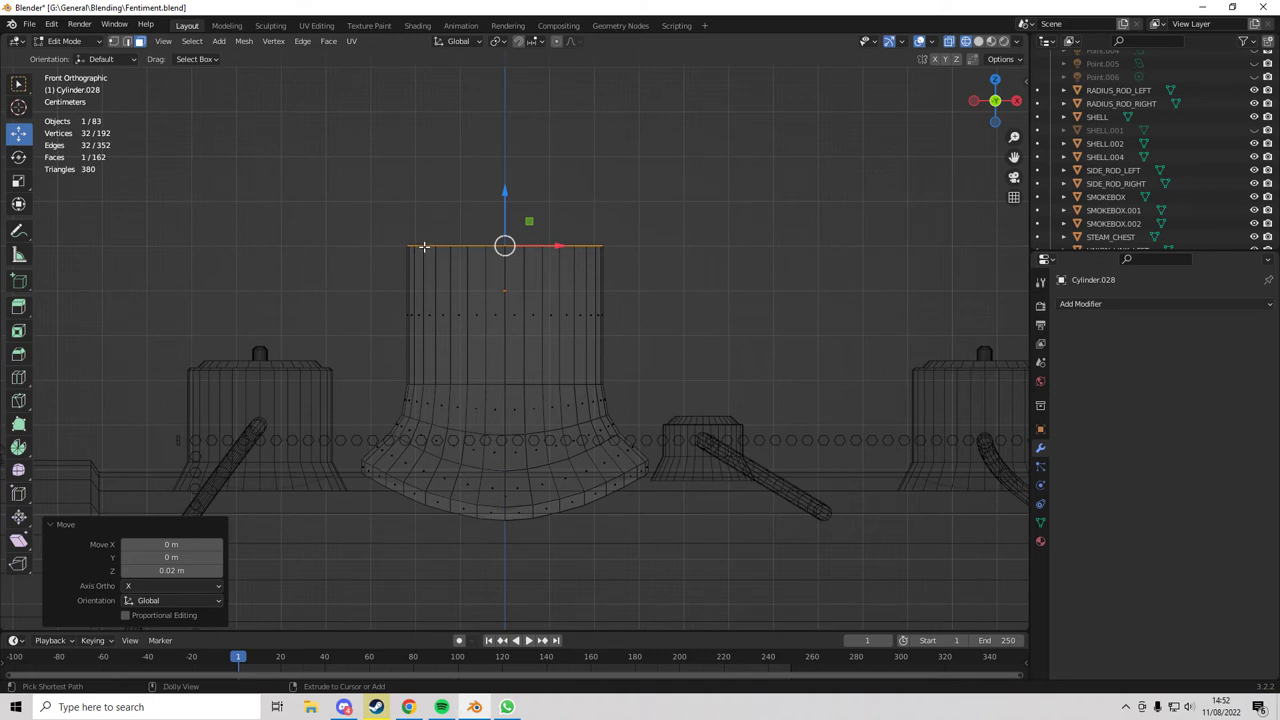
# - Bevel the edges around the body's top face with a width of 0.5 m
pyautogui.hotkey('ctrl', 'b')
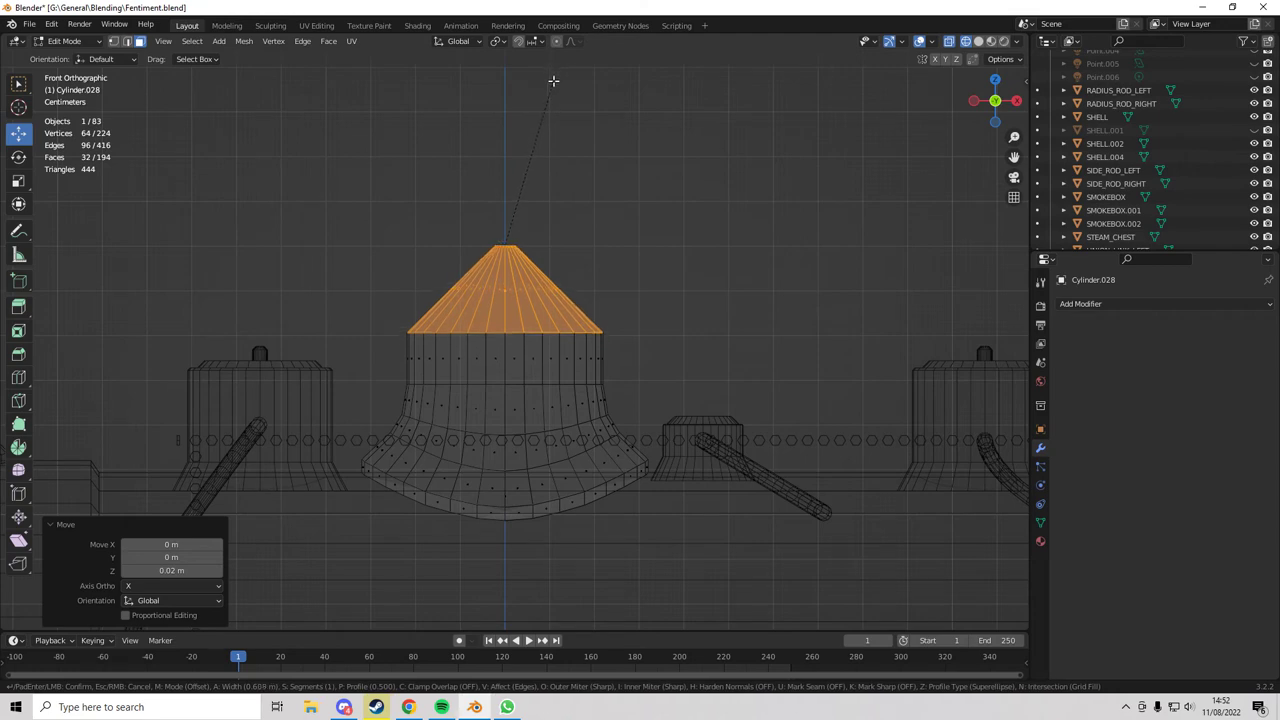
pyautogui.click(541, 101)
pyautogui.scroll(5, 495, 191)
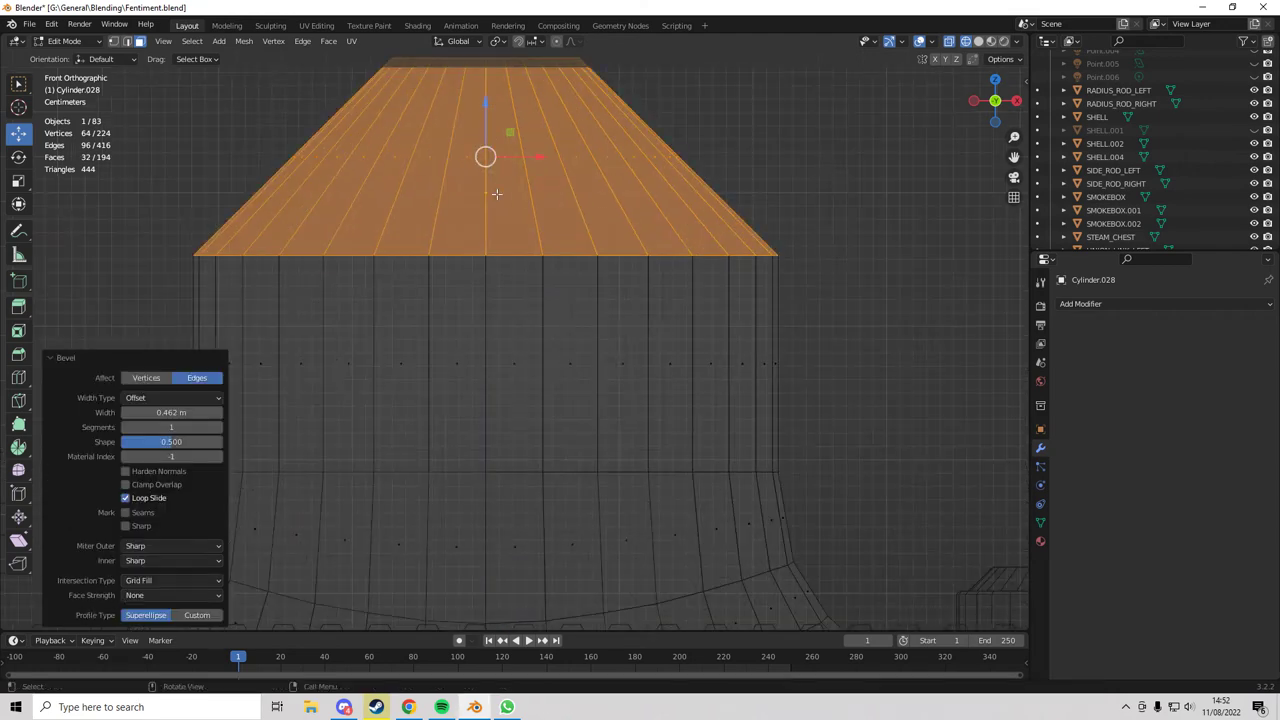
pyautogui.scroll(4, 448, 213)
pyautogui.click(165, 413)
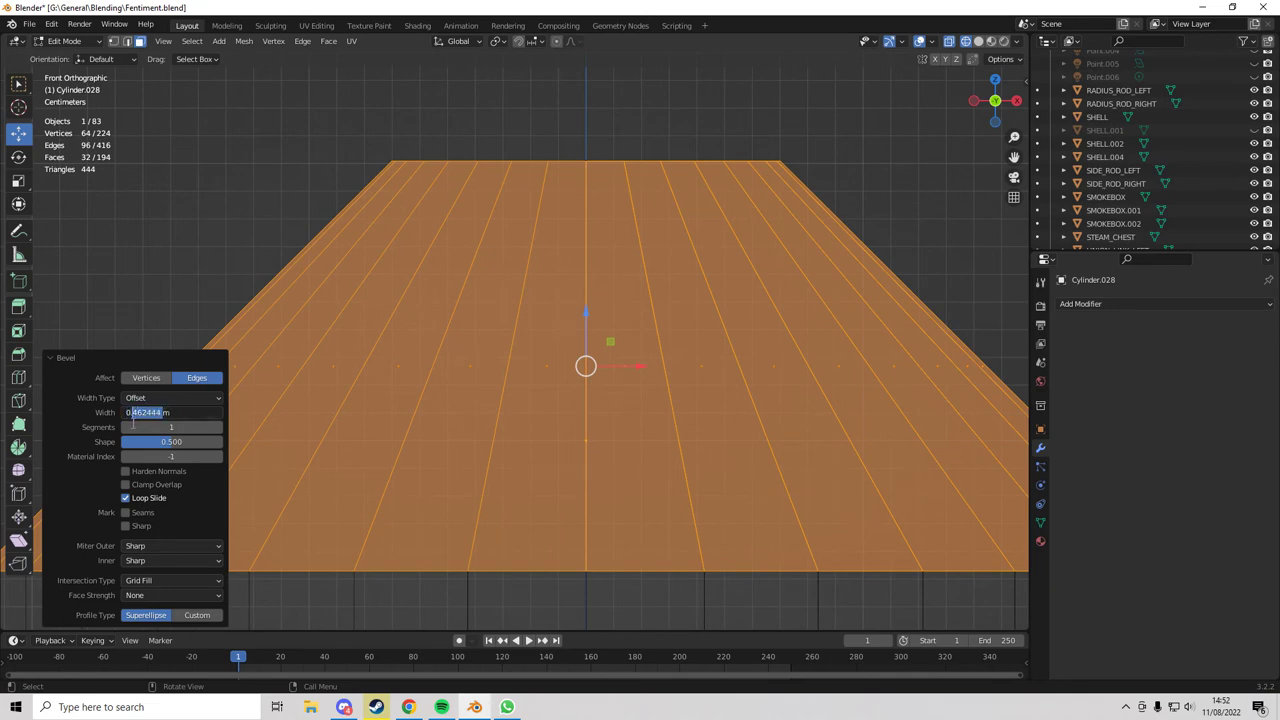
pyautogui.write('0.5')
pyautogui.press('Return')
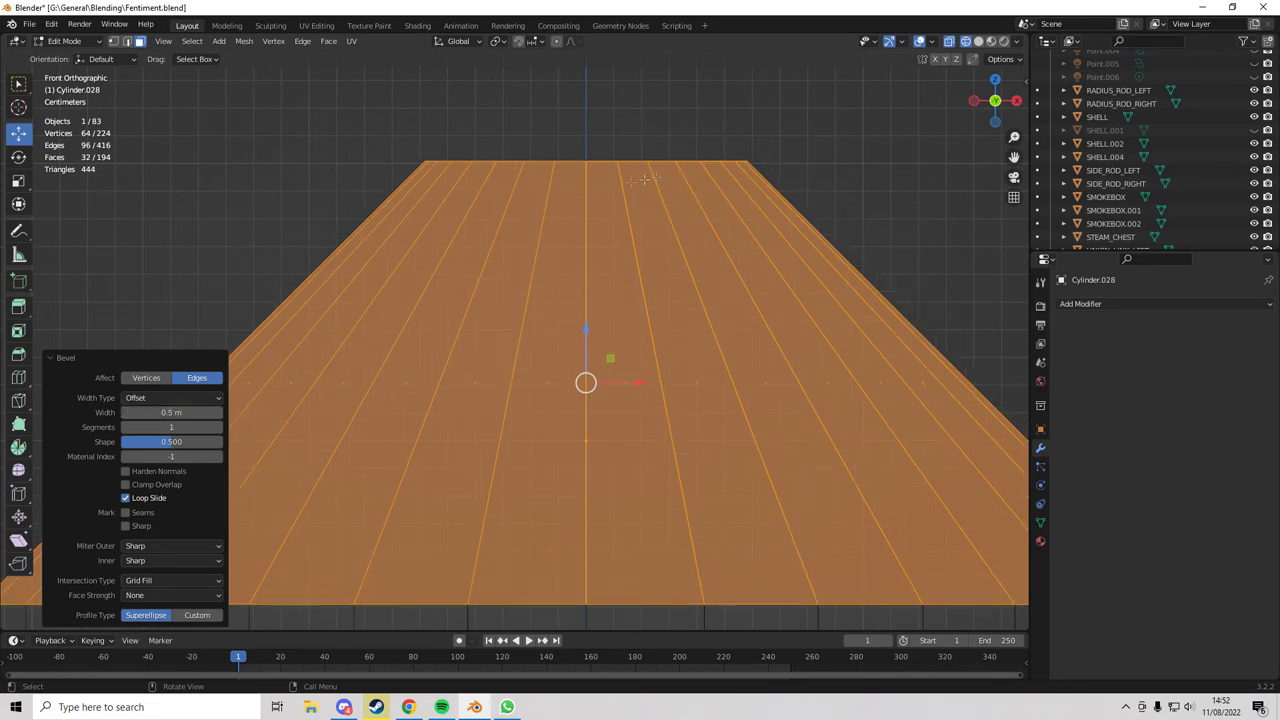
# - Try a narrower bevel width of 0.22 m, and restore it to 0.5 m
pyautogui.scroll(-5, 500, 257)
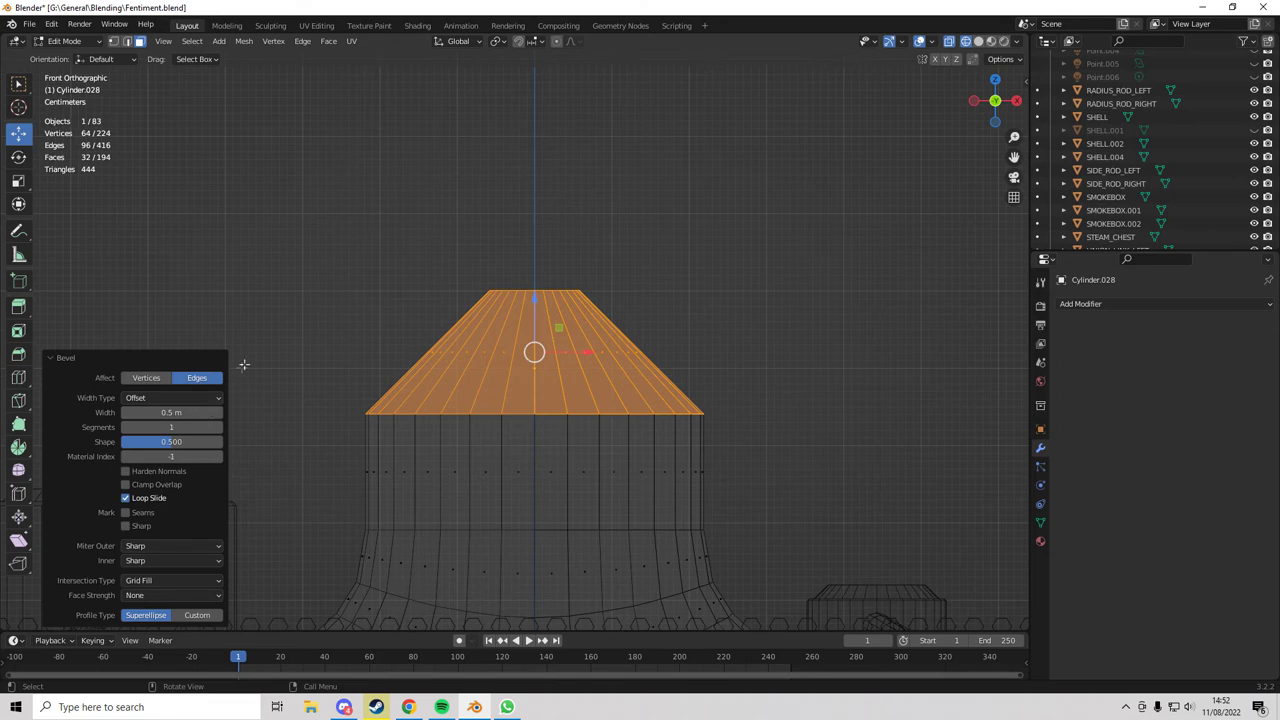
pyautogui.moveTo(165, 412)
pyautogui.mouseDown()
pyautogui.moveTo(130, 412)
pyautogui.moveTo(160, 412)
pyautogui.mouseUp()
pyautogui.click(170, 413)
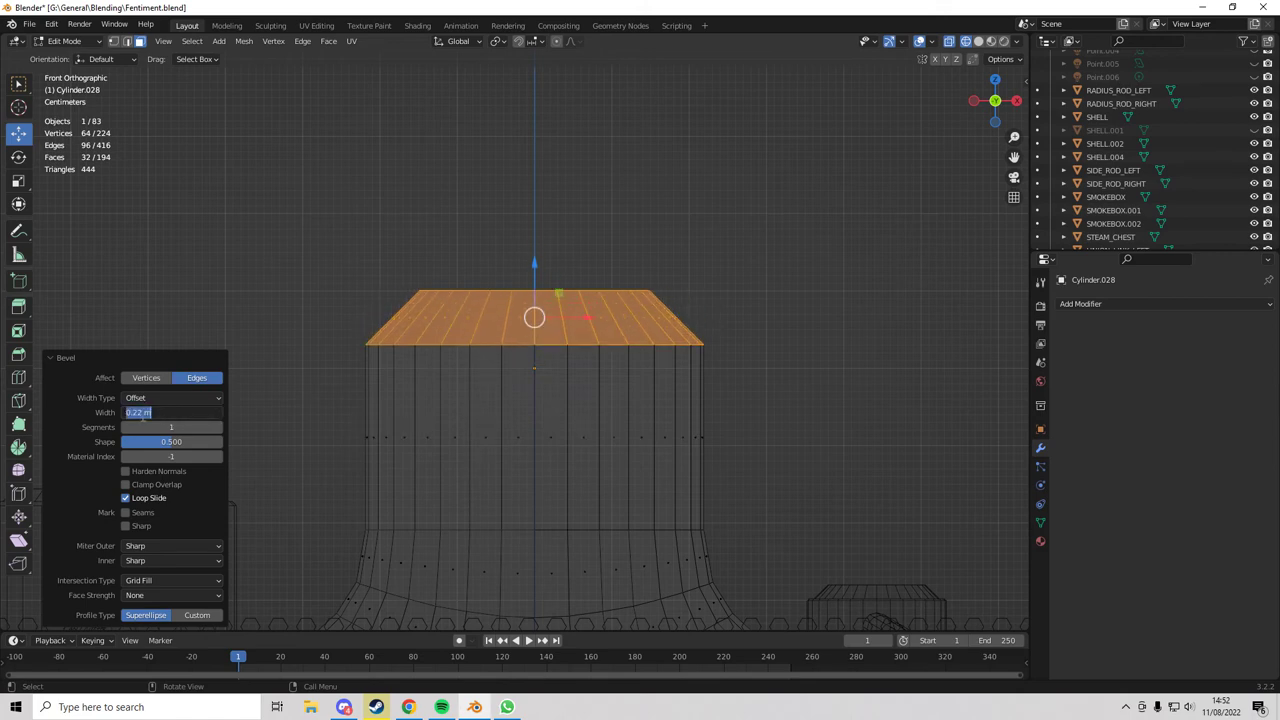
pyautogui.press('Return')
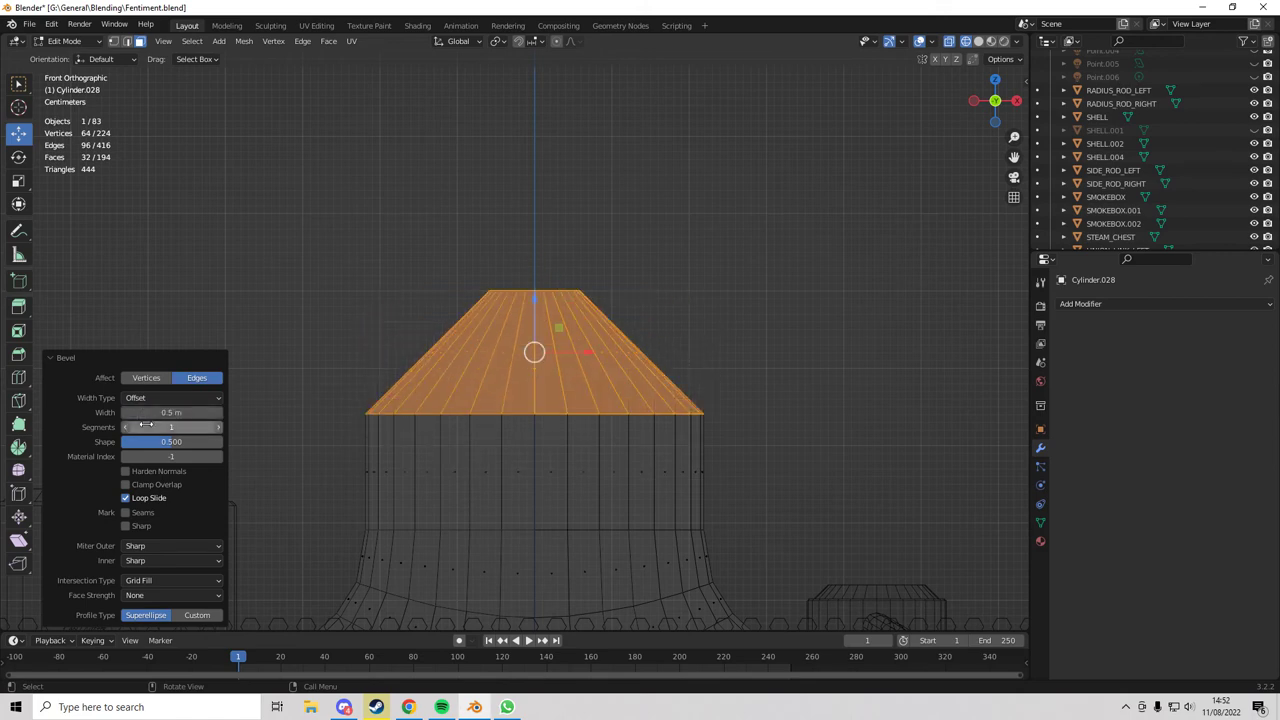
# - Round the bevel into a domed cap by raising it to 8 segments
pyautogui.click(218, 427)
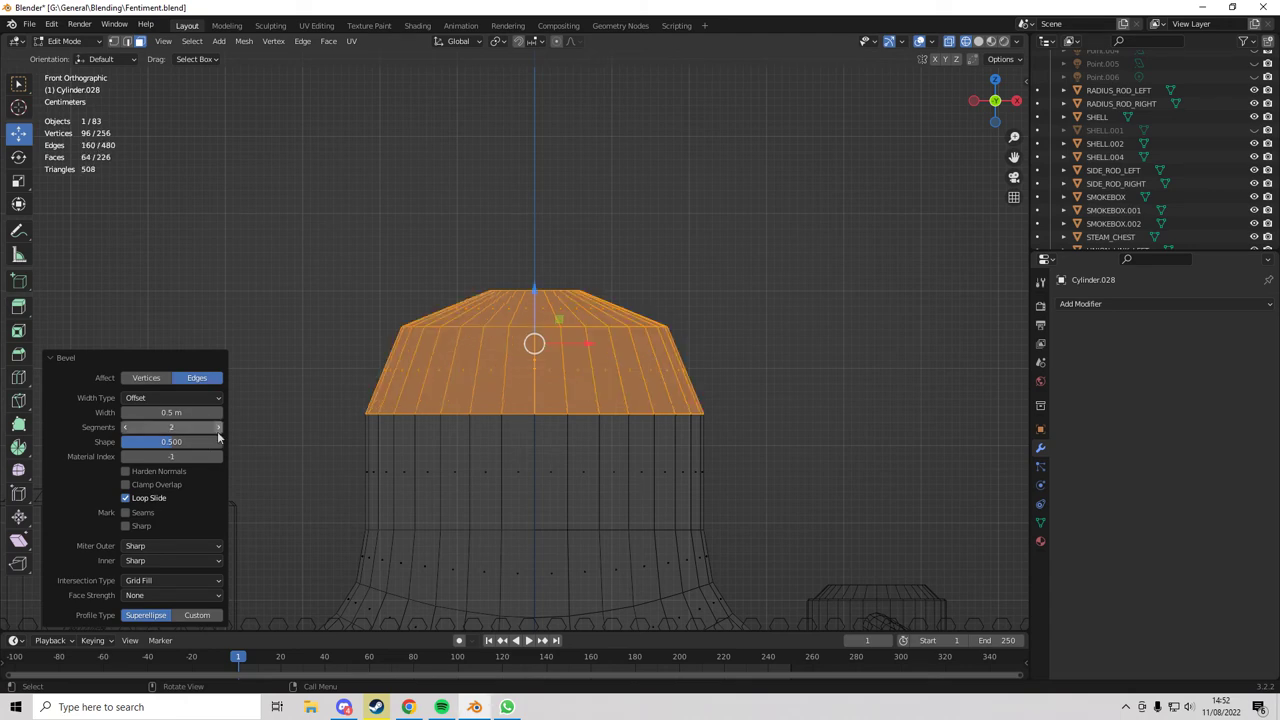
pyautogui.click(218, 427)
pyautogui.click(218, 427)
pyautogui.click(218, 427)
pyautogui.click(218, 427)
pyautogui.click(218, 427)
pyautogui.click(218, 427)
pyautogui.scroll(-3, 497, 429)
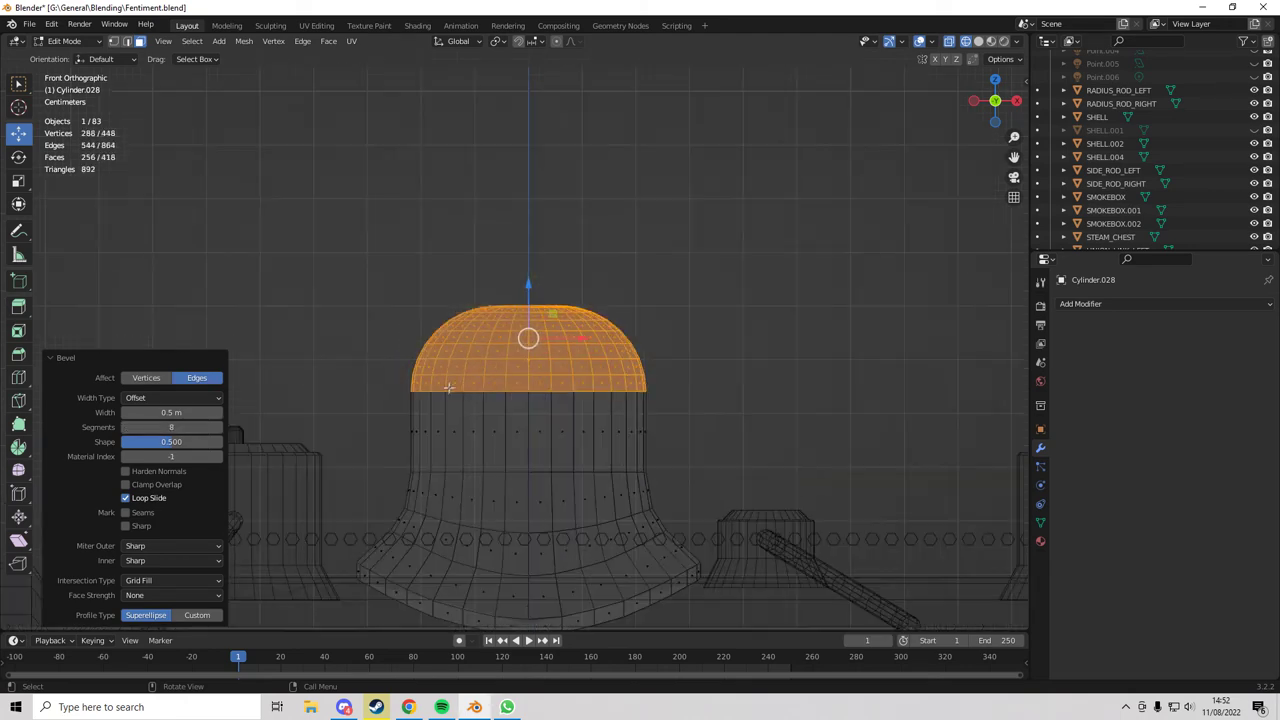
pyautogui.scroll(2, 497, 429)
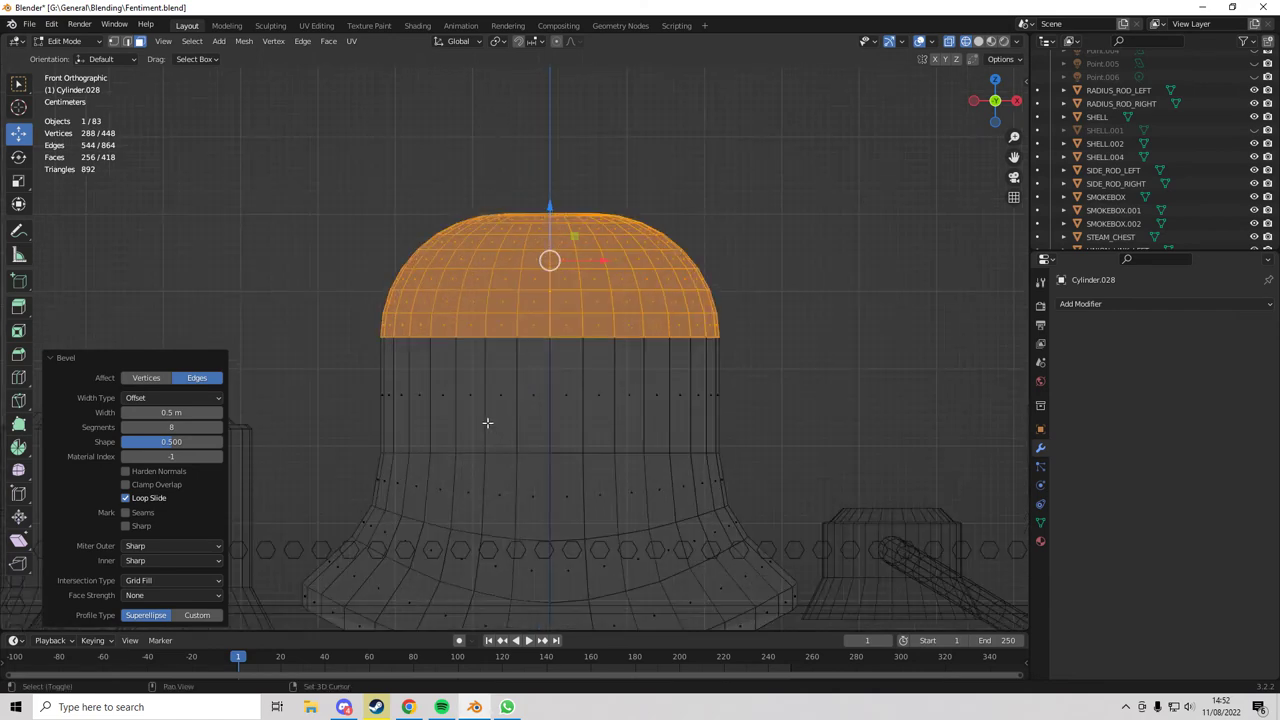
# - Try squarer bevel shapes of 0.753 and 1, returning the shape to 0.5 each time
pyautogui.keyDown('shift'); pyautogui.moveTo(487, 423); pyautogui.dragTo(523, 408, button='middle'); pyautogui.keyUp('shift')
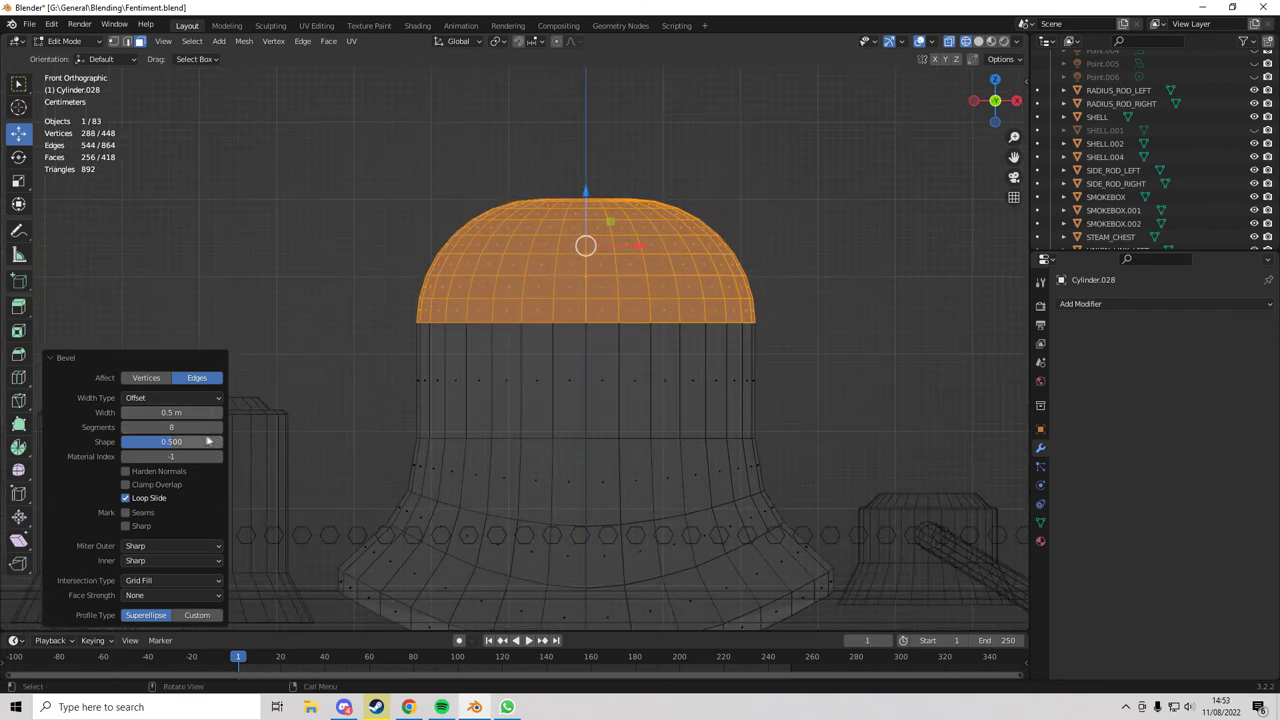
pyautogui.keyDown('shift'); pyautogui.moveTo(572, 404); pyautogui.dragTo(540, 458, button='middle'); pyautogui.keyUp('shift')
pyautogui.moveTo(190, 441)
pyautogui.mouseDown()
pyautogui.moveTo(204, 441)
pyautogui.moveTo(126, 441)
pyautogui.moveTo(222, 441)
pyautogui.moveTo(131, 441)
pyautogui.moveTo(222, 441)
pyautogui.moveTo(150, 441)
pyautogui.moveTo(197, 441)
pyautogui.mouseUp()
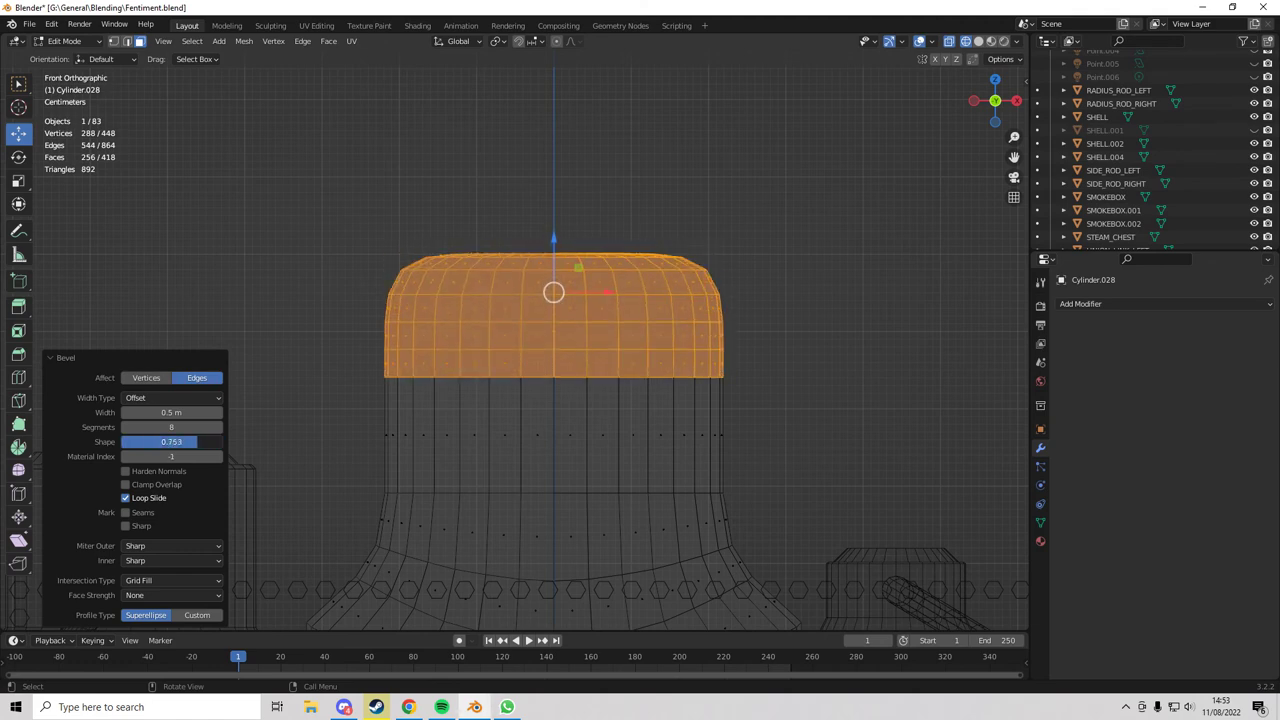
pyautogui.click(200, 441)
pyautogui.write('0.5')
pyautogui.press('Return')
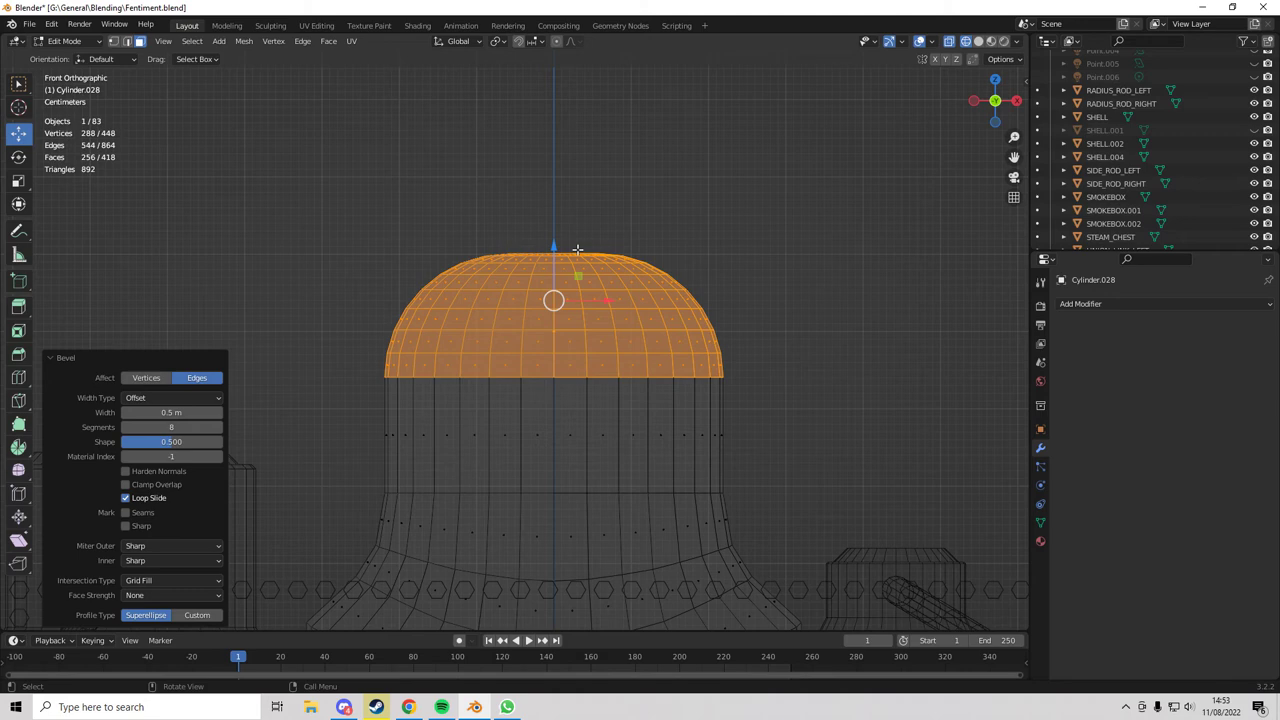
pyautogui.moveTo(171, 441); pyautogui.dragTo(224, 441)
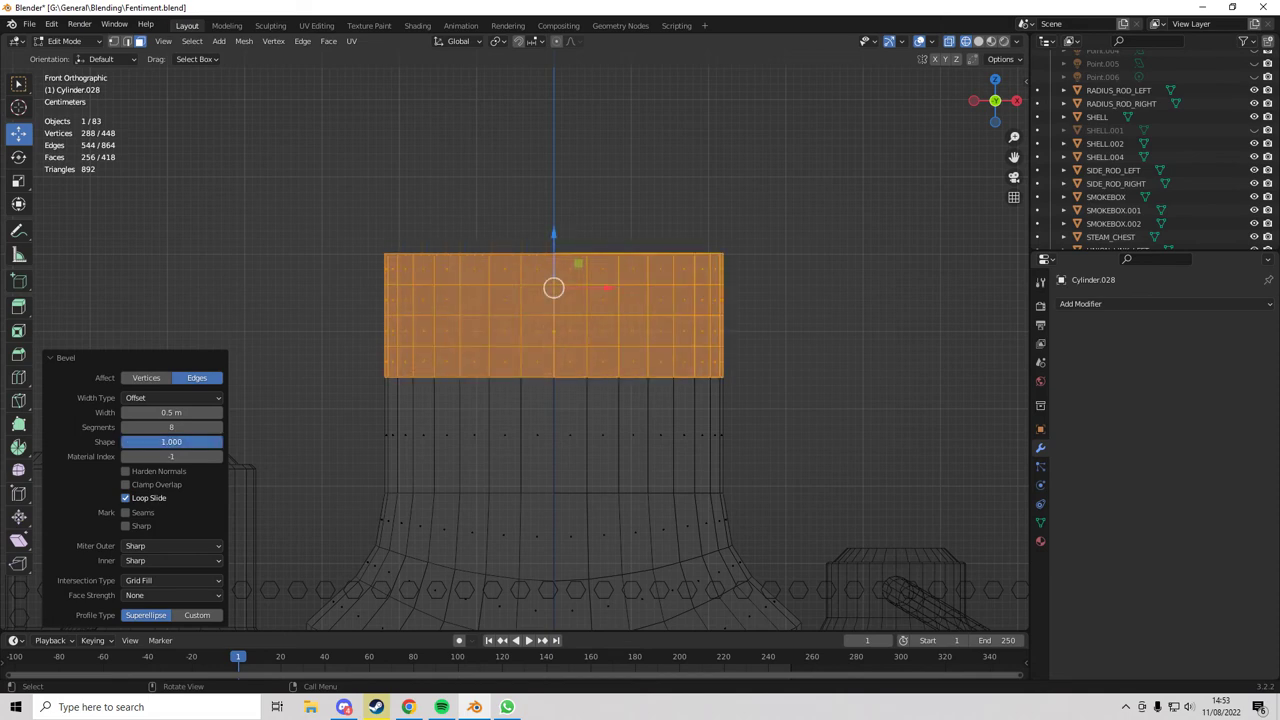
pyautogui.click(189, 441)
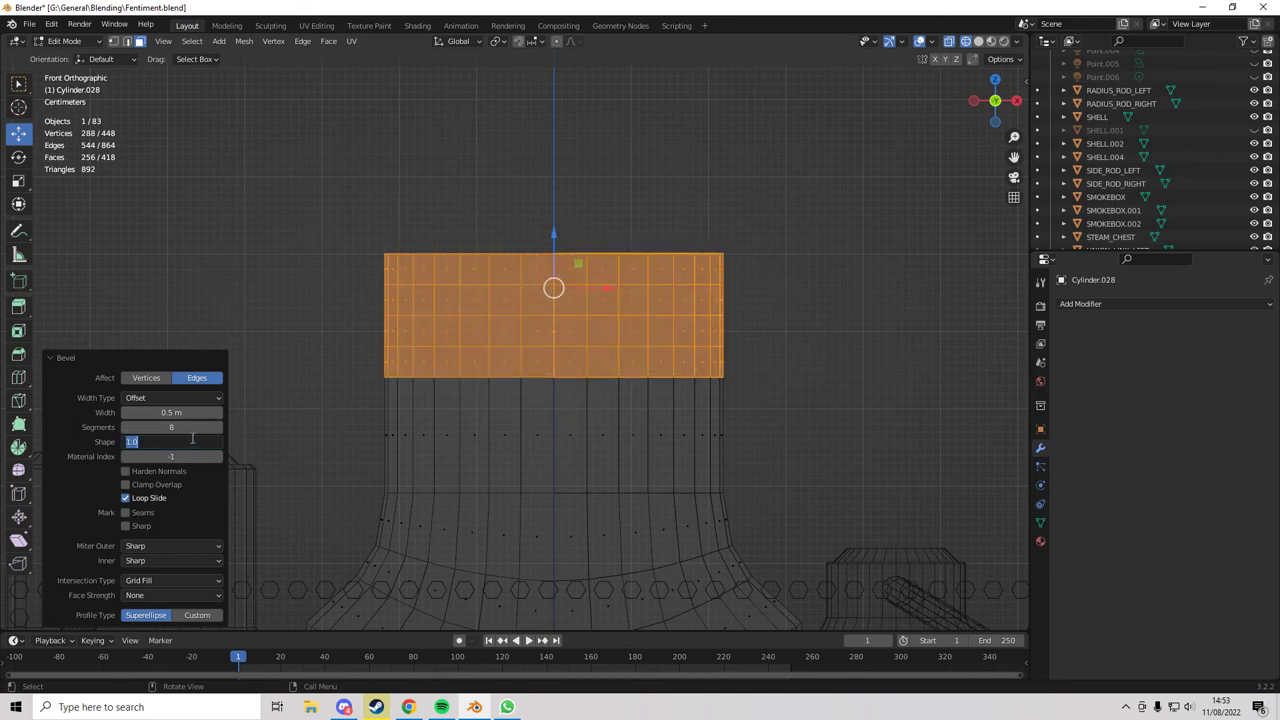
pyautogui.write('0.5')
pyautogui.press('Return')
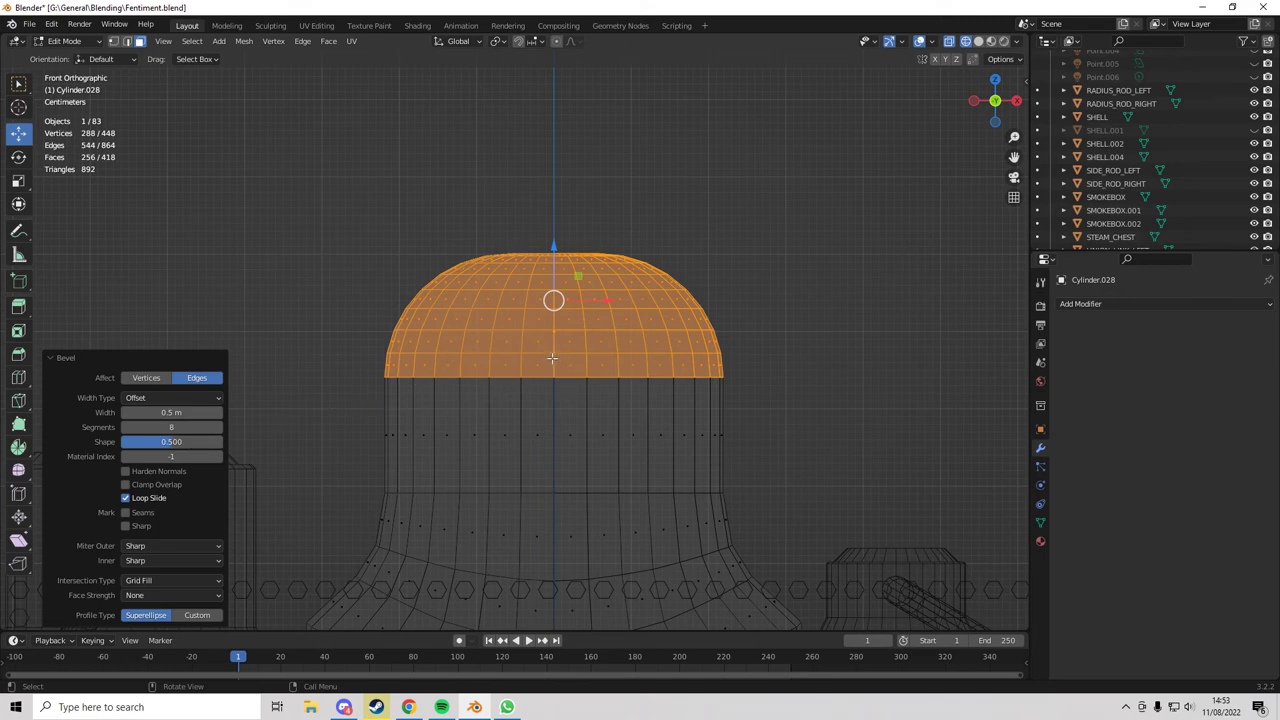
# - Leave Edit Mode, check the dome in solid shading on the whole boiler, and save the file
pyautogui.scroll(-6, 551, 358)
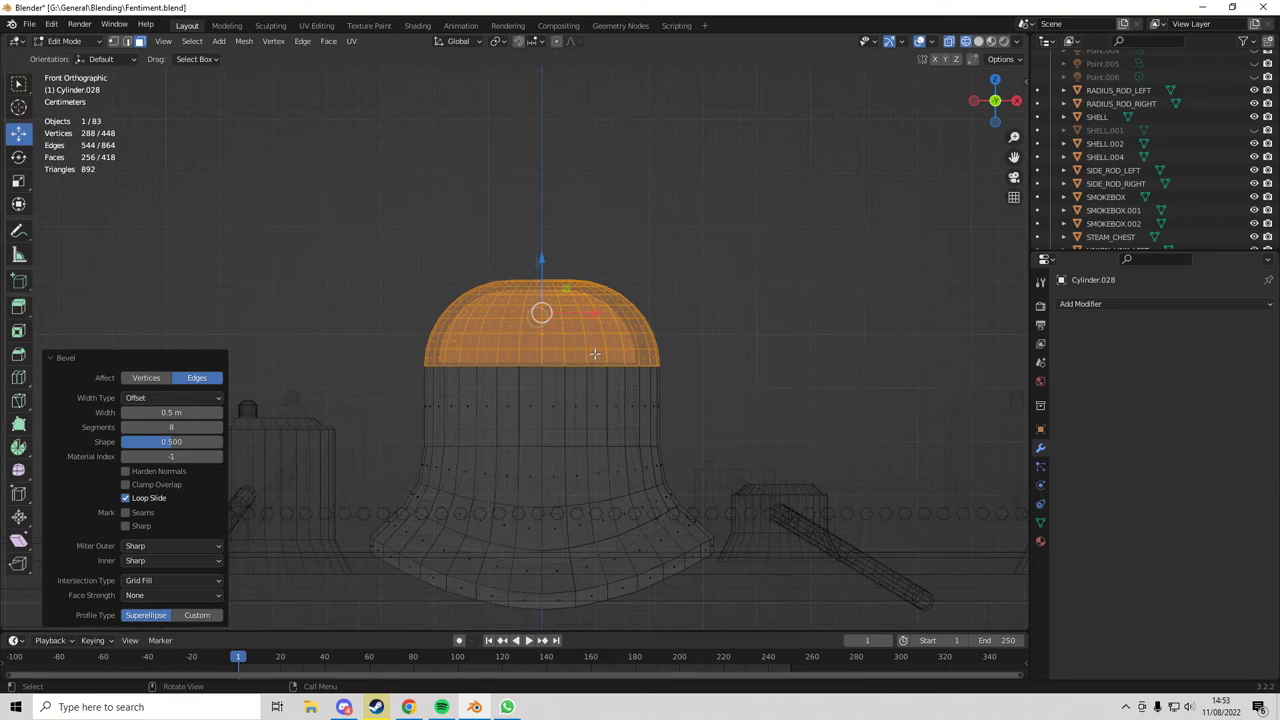
pyautogui.scroll(-4, 425, 345)
pyautogui.scroll(4, 419, 340)
pyautogui.scroll(8, 409, 344)
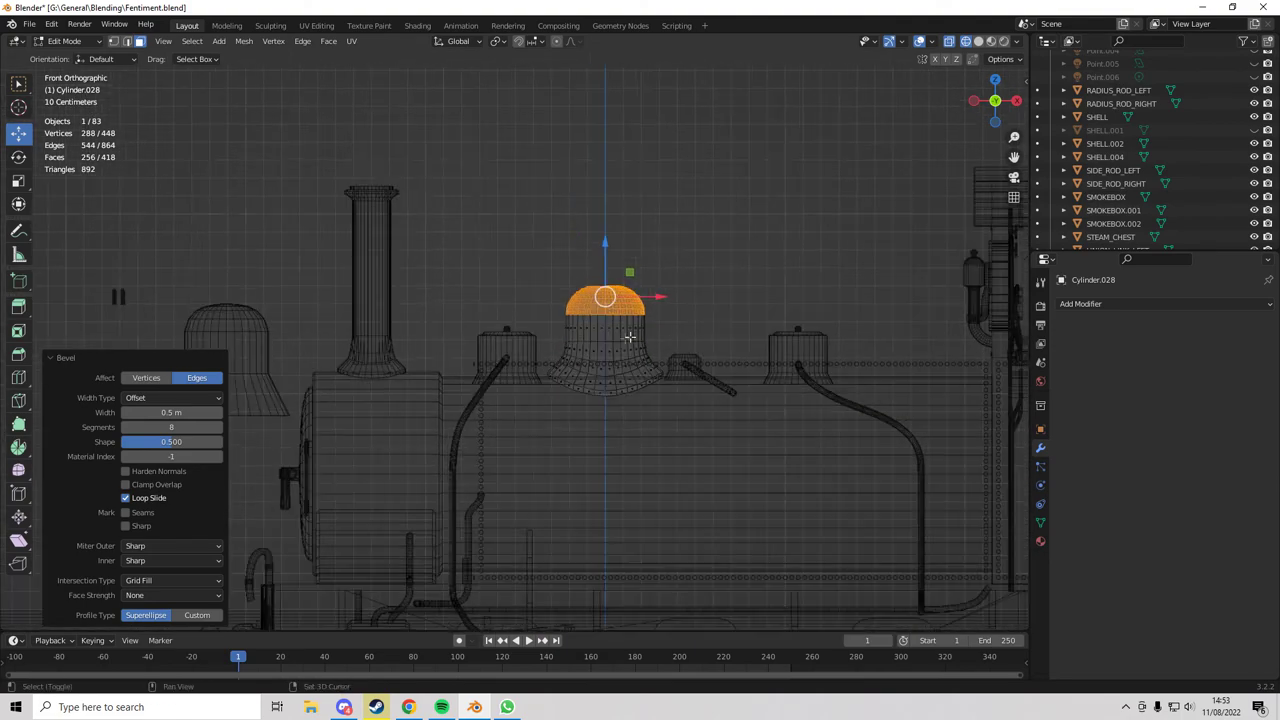
pyautogui.keyDown('shift'); pyautogui.moveTo(528, 495); pyautogui.dragTo(504, 380, button='middle'); pyautogui.keyUp('shift')
pyautogui.scroll(3, 500, 380)
pyautogui.keyDown('shift'); pyautogui.moveTo(536, 477); pyautogui.dragTo(553, 369, button='middle'); pyautogui.keyUp('shift')
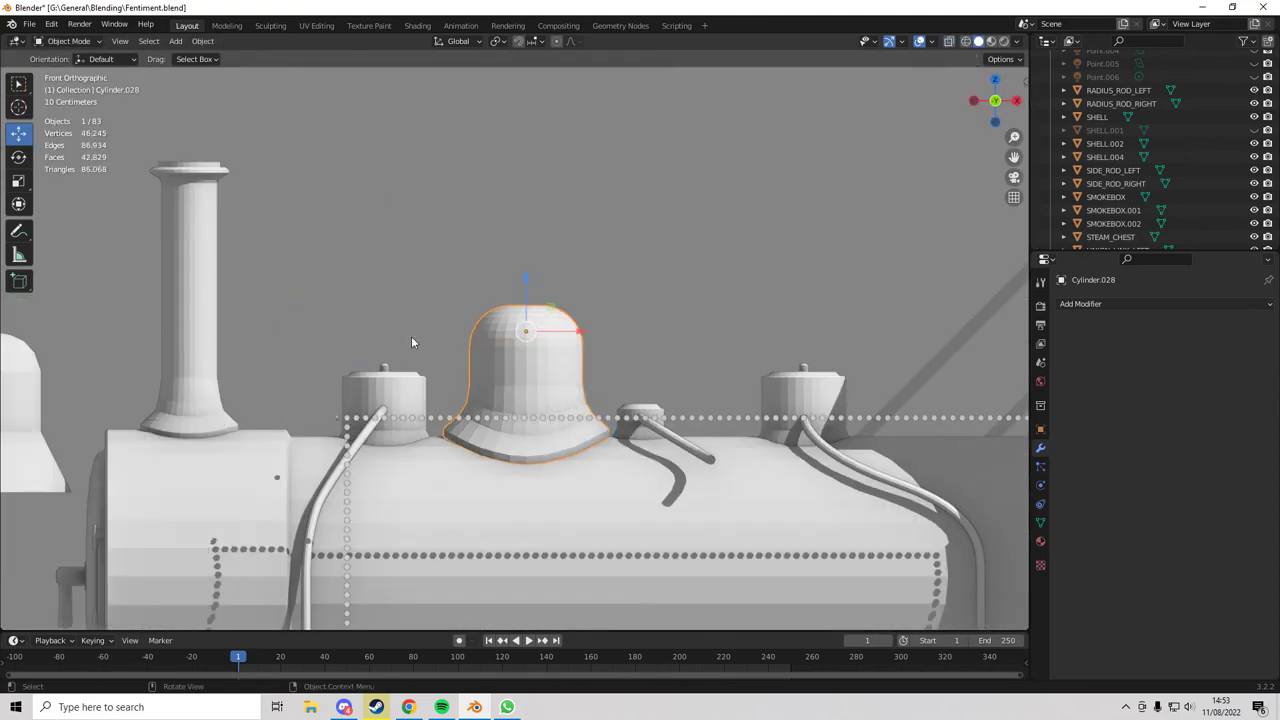
pyautogui.moveTo(411, 336); pyautogui.dragTo(526, 375, button='middle')
pyautogui.scroll(-4, 550, 441)
pyautogui.scroll(8, 588, 409)
pyautogui.hotkey('ctrl', 's')
# - In front view, move the reference dome 2.1 m along X onto the new dome for comparison, and shift it back beside it
pyautogui.click(138, 398)
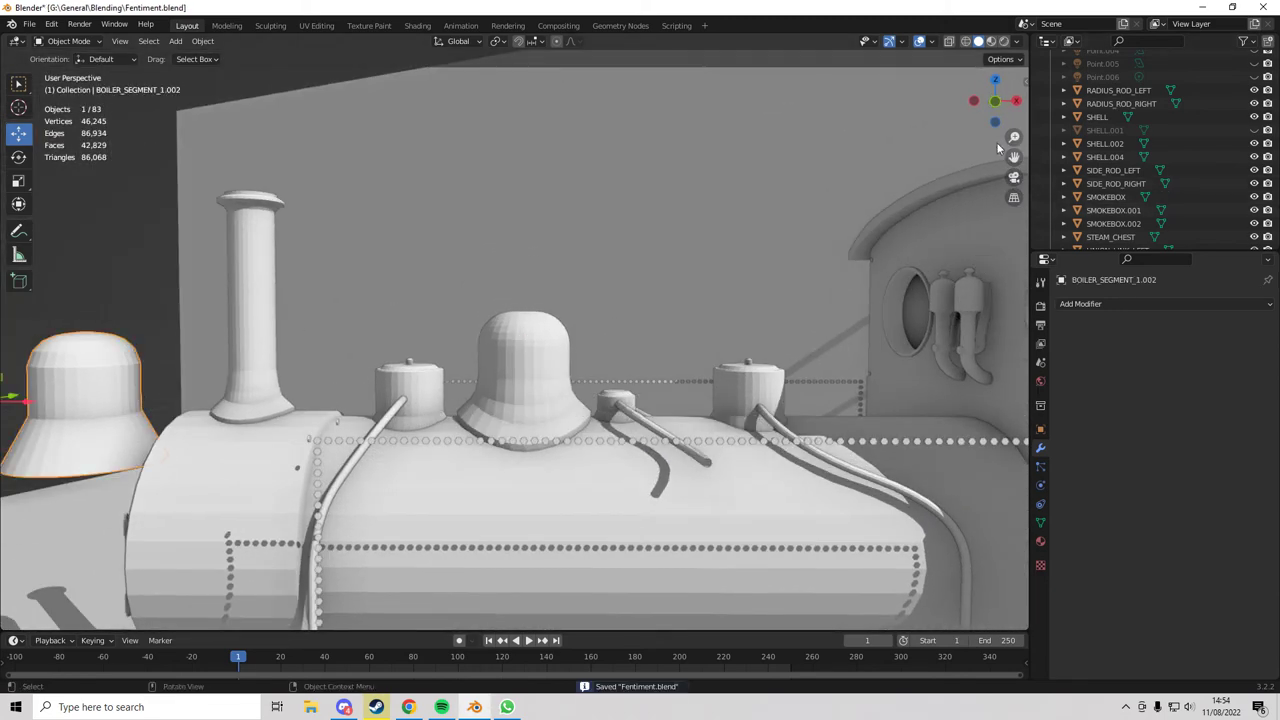
pyautogui.click(996, 103)
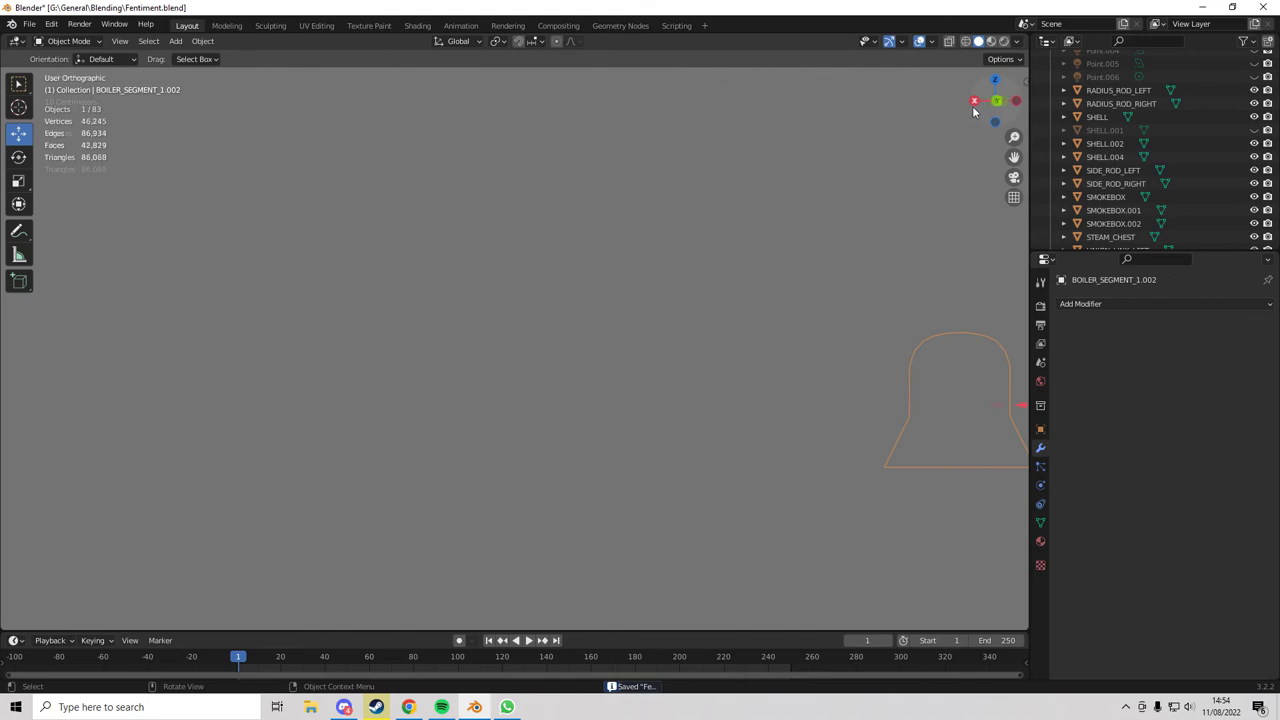
pyautogui.click(974, 105)
pyautogui.scroll(-4, 560, 275)
pyautogui.click(972, 102)
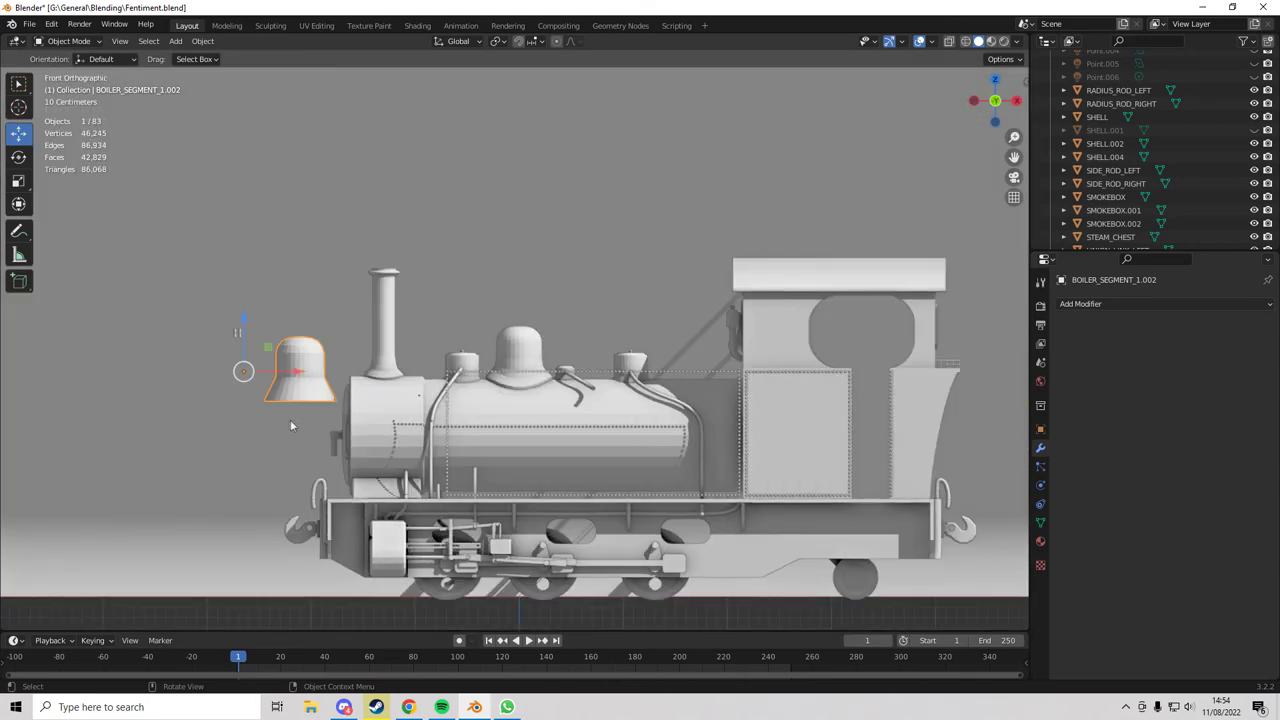
pyautogui.moveTo(265, 375); pyautogui.dragTo(494, 365)
pyautogui.scroll(6, 453, 376)
pyautogui.hotkey('shift', 'z')
pyautogui.scroll(-2, 453, 376)
pyautogui.hotkey('shift', 'z')
pyautogui.scroll(-2, 500, 386)
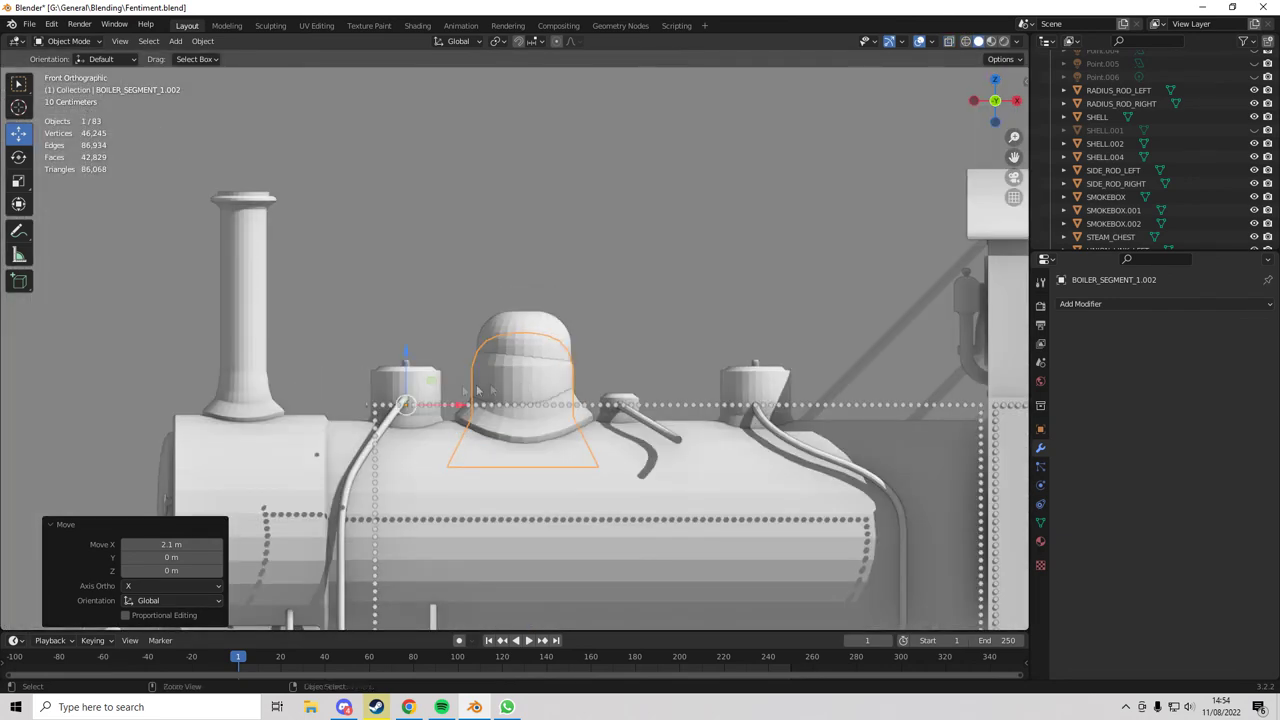
pyautogui.moveTo(449, 403); pyautogui.dragTo(320, 380)
# - Try lowering the new dome's rounded cap, including its top face, 0.1 m along Z
pyautogui.click(534, 343)
pyautogui.press('Tab')
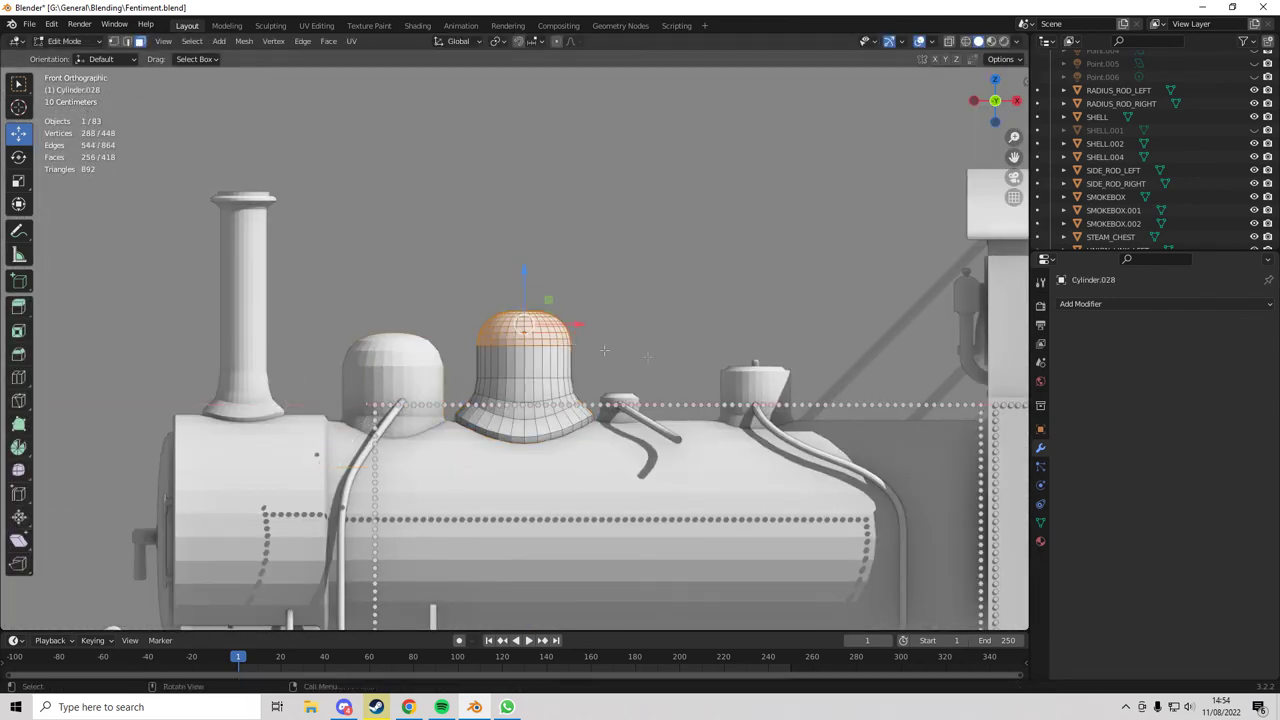
pyautogui.hotkey('shift', 'z')
pyautogui.hotkey('shift', 'b')
pyautogui.moveTo(424, 252); pyautogui.dragTo(690, 370)
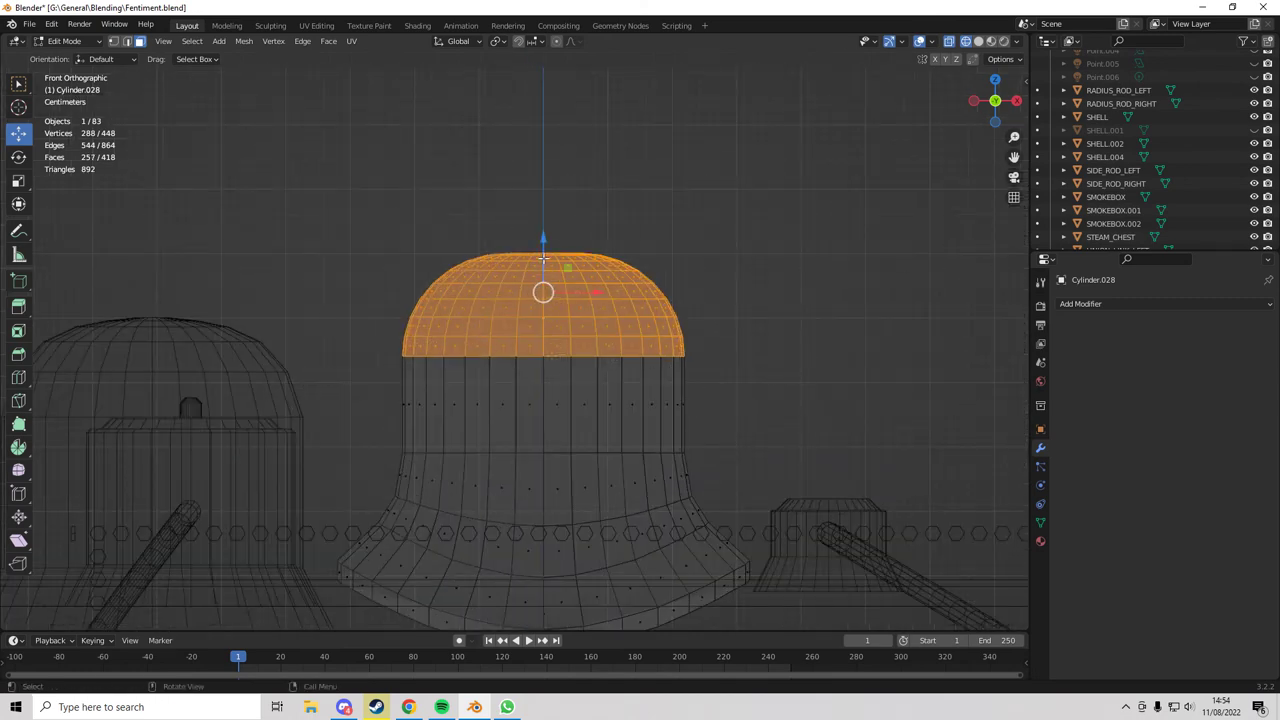
pyautogui.moveTo(543, 262); pyautogui.dragTo(530, 329)
pyautogui.hotkey('shift', 'z')
pyautogui.scroll(3, 606, 453)
pyautogui.keyDown('shift'); pyautogui.moveTo(608, 455); pyautogui.dragTo(705, 381, button='middle'); pyautogui.keyUp('shift')
pyautogui.hotkey('shift', 'z')
pyautogui.keyDown('shift'); pyautogui.moveTo(574, 431); pyautogui.dragTo(501, 368, button='middle'); pyautogui.keyUp('shift')
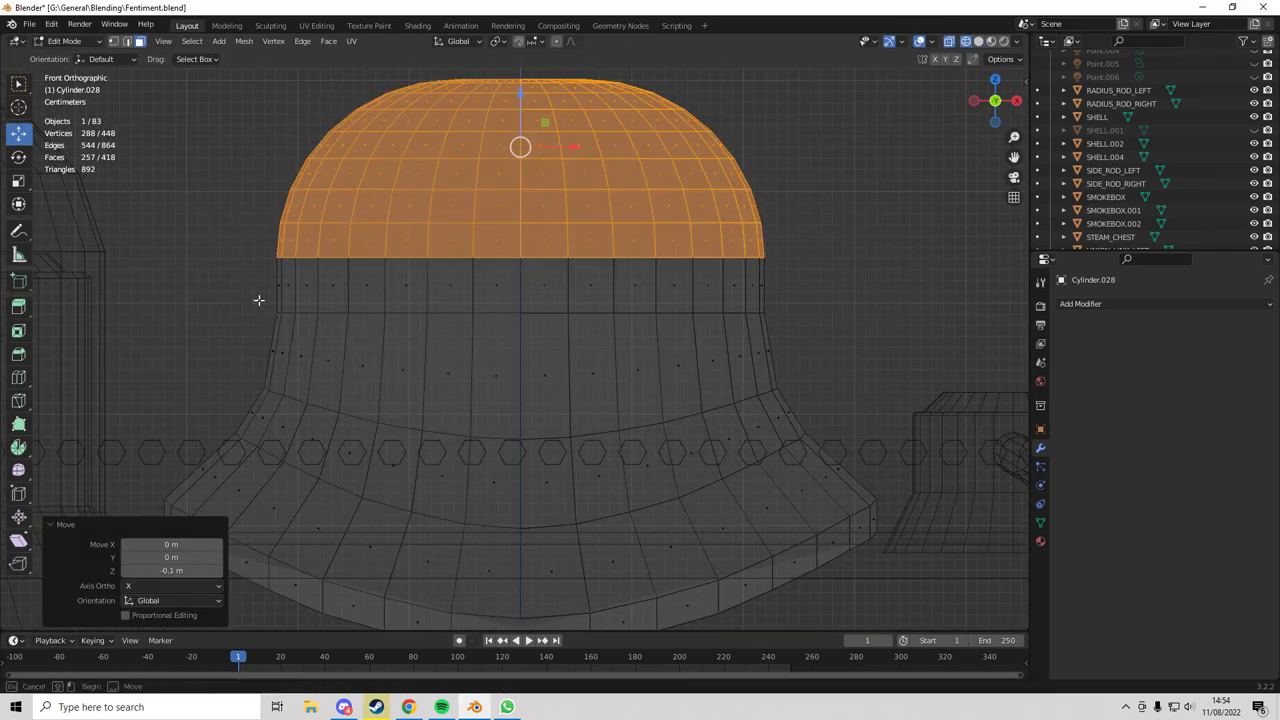
# - Select the edge loop just below the cap, and try moving it down along Z
pyautogui.hotkey('alt', 'a')
pyautogui.moveTo(230, 294); pyautogui.dragTo(756, 346)
pyautogui.moveTo(521, 288); pyautogui.dragTo(517, 323)
pyautogui.rightClick(517, 323)
pyautogui.scroll(-5, 478, 317)
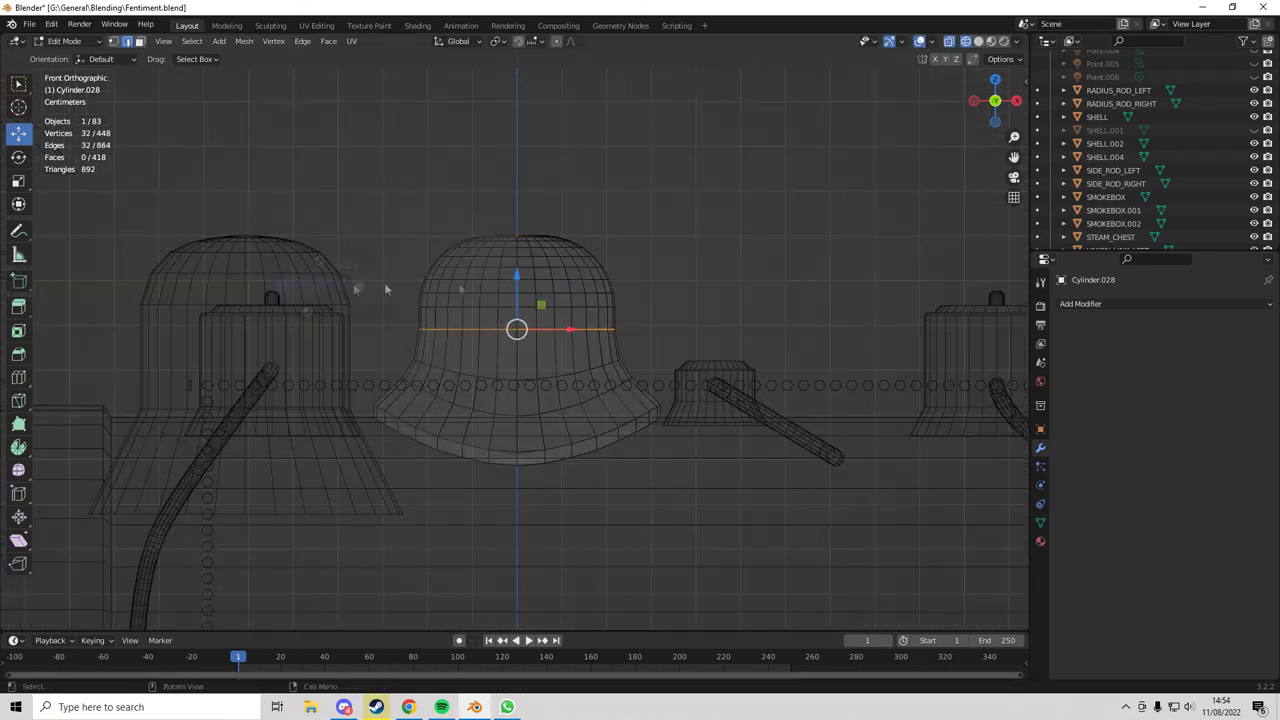
# - View the shortened dome on the whole engine in solid shading, and undo the 0.1 m lowering of its cap
pyautogui.hotkey('shift', 'z')
pyautogui.scroll(-4, 746, 313)
pyautogui.press('Tab')
pyautogui.moveTo(621, 313); pyautogui.dragTo(730, 362, button='middle')
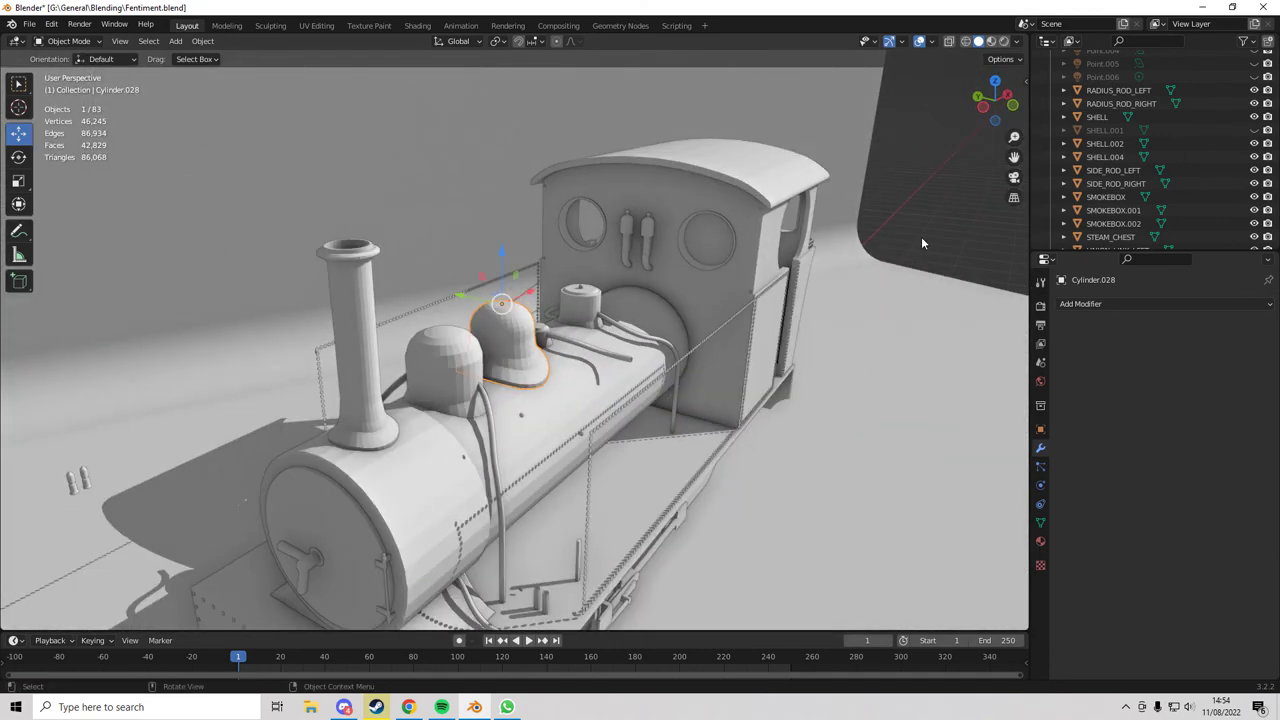
pyautogui.press('Tab')
pyautogui.hotkey('ctrl', 'z')
pyautogui.hotkey('ctrl', 'z')
pyautogui.hotkey('ctrl', 'z')
pyautogui.hotkey('ctrl', 'z')
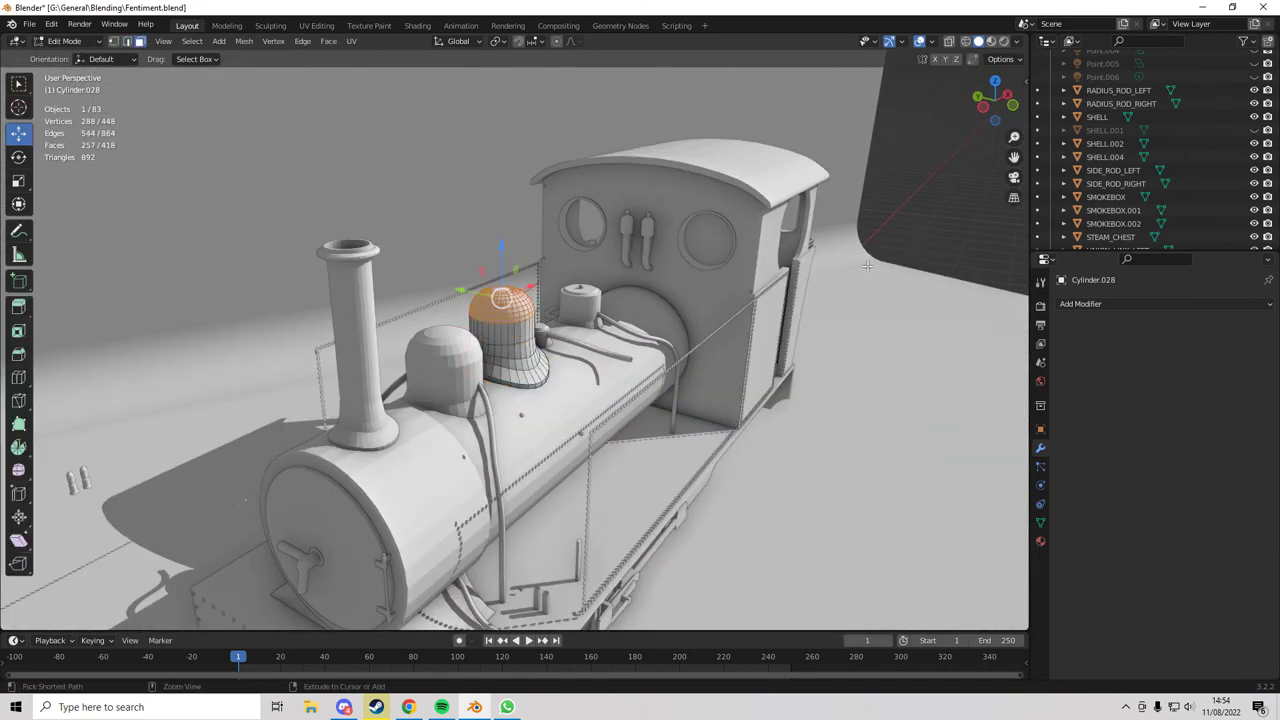
# - Finish editing the new dome, delete the reference dome in front of it, and save the file
pyautogui.press('Tab')
pyautogui.click(922, 246)
pyautogui.moveTo(524, 337); pyautogui.dragTo(612, 369, button='middle')
pyautogui.click(449, 318)
pyautogui.press('x')
pyautogui.click(449, 314)
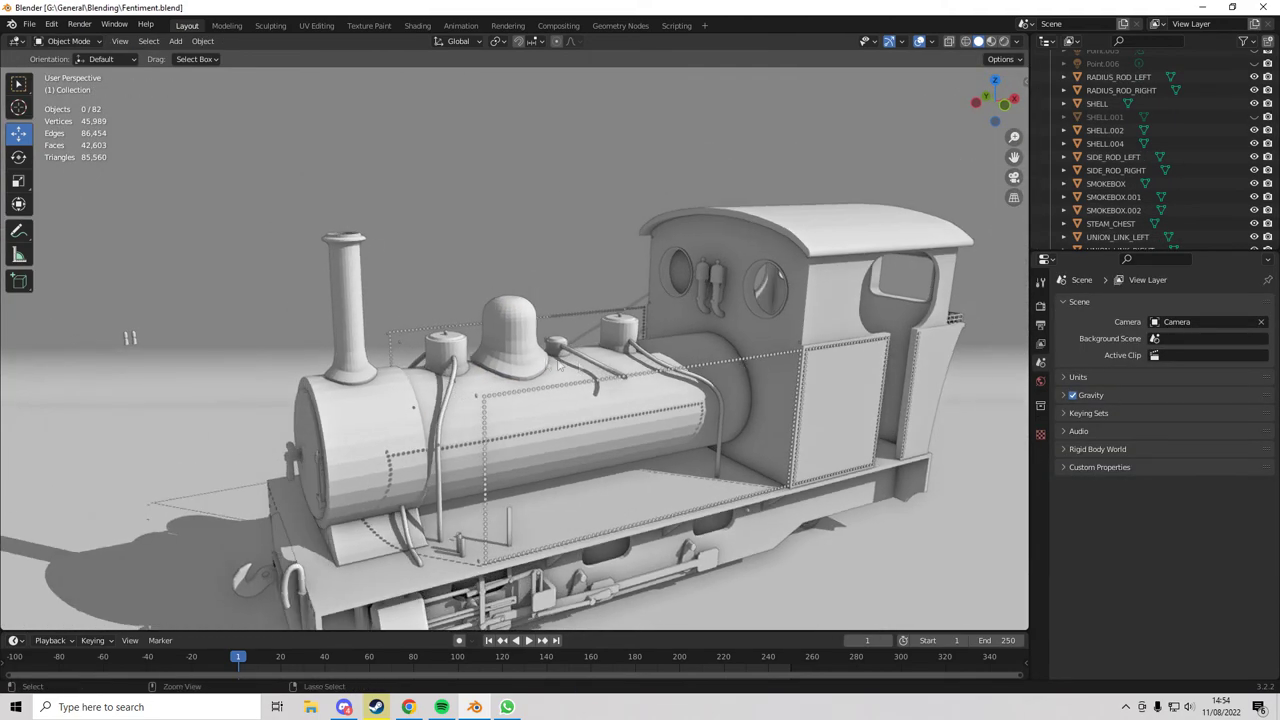
pyautogui.hotkey('ctrl', 's')
# - Unhide the SHELL.001 side tank after checking the boiler fittings, and save the file
pyautogui.scroll(6, 612, 369)
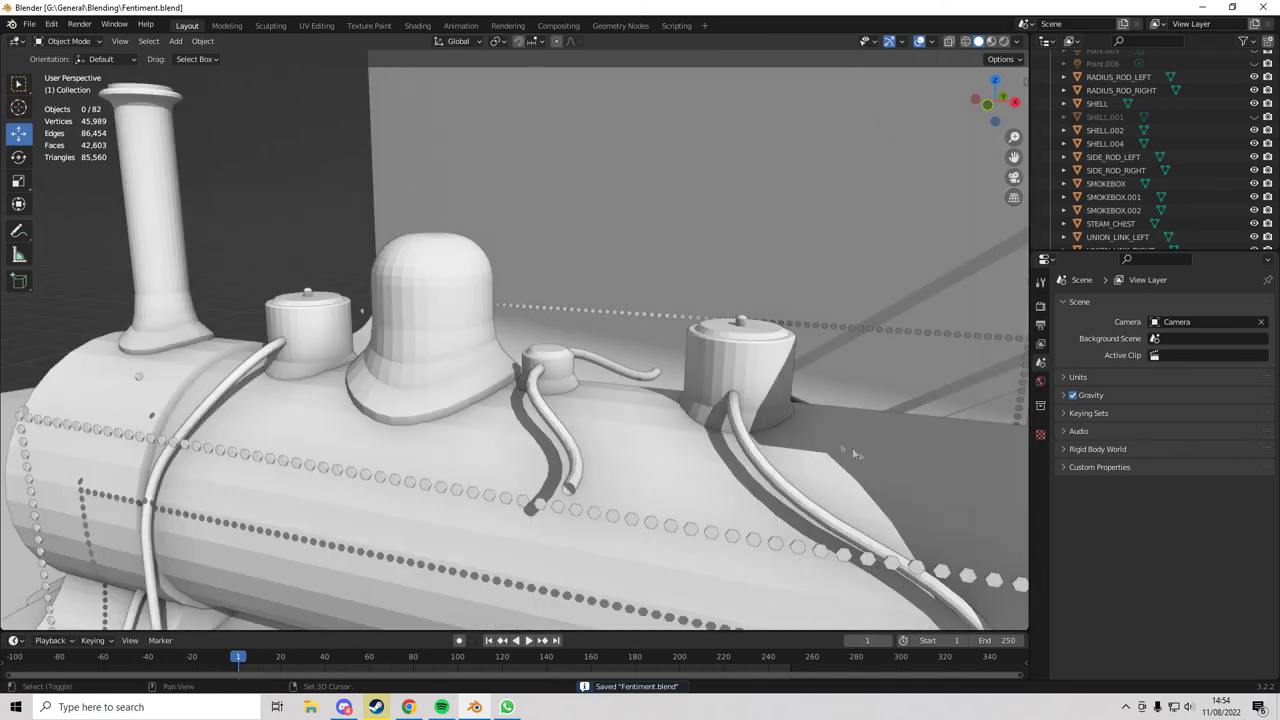
pyautogui.scroll(4, 860, 457)
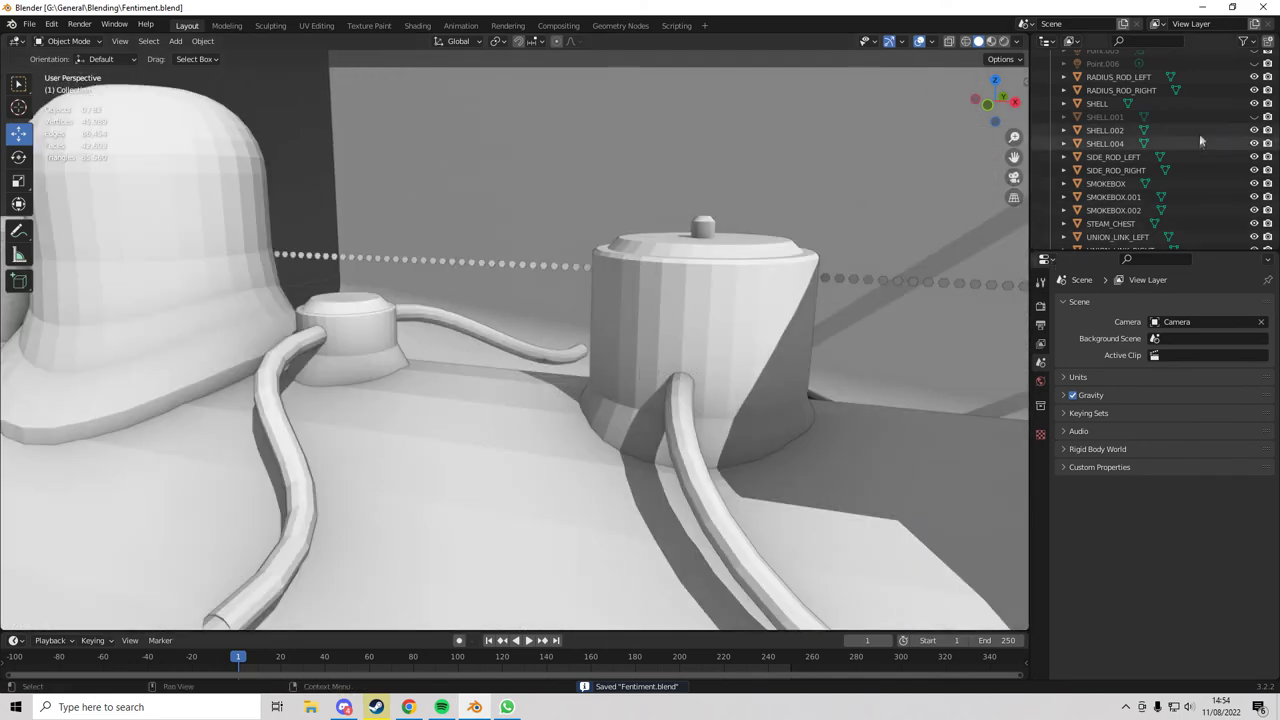
pyautogui.scroll(-2, 1200, 150)
pyautogui.scroll(-5, 491, 254)
pyautogui.moveTo(491, 254); pyautogui.dragTo(356, 260, button='middle')
pyautogui.hotkey('ctrl', 's')
pyautogui.scroll(-4, 588, 340)
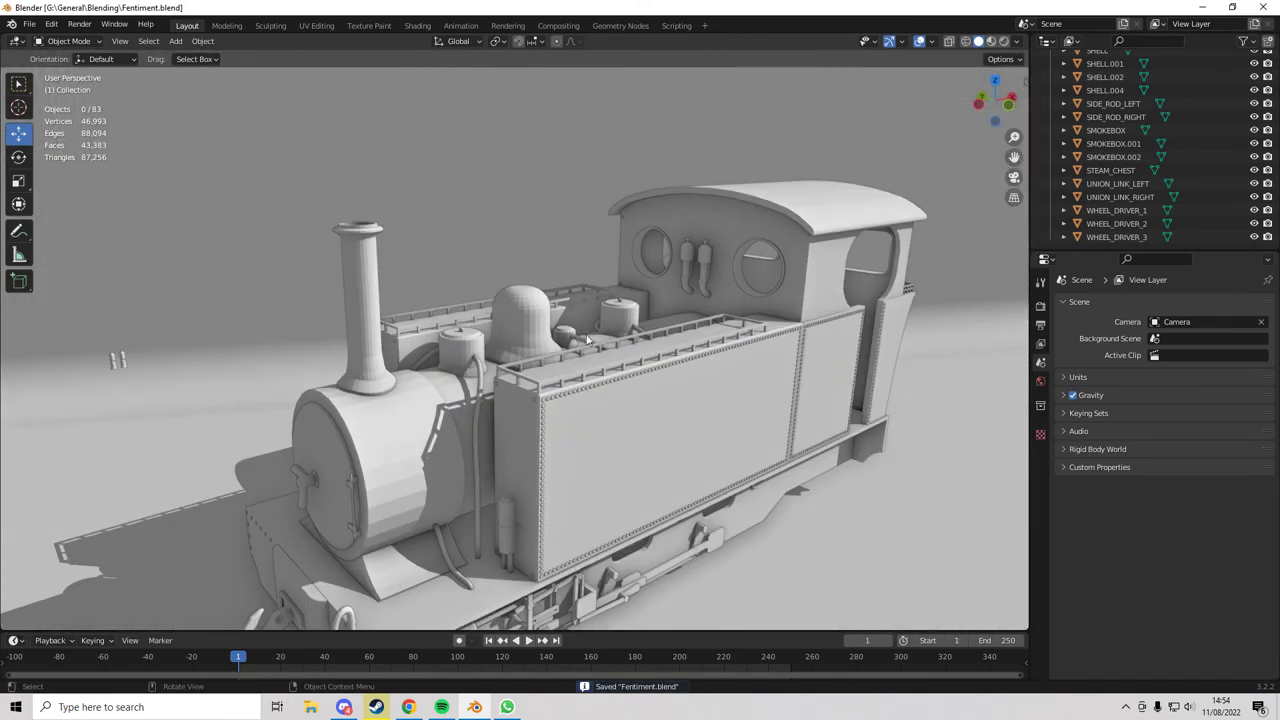
# - Select the pair of small valves standing off the engine and edit their mesh in front-view wireframe at the dome's top
pyautogui.moveTo(588, 340); pyautogui.dragTo(550, 344, button='middle')
pyautogui.click(117, 362)
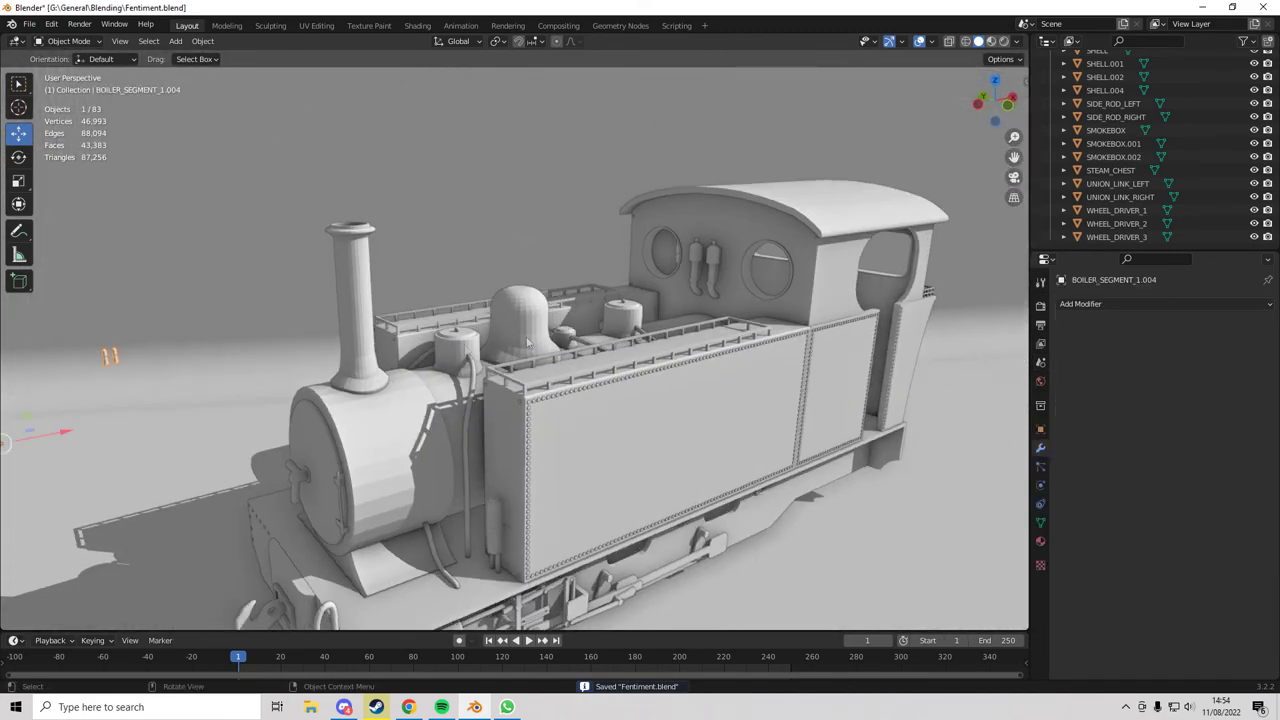
pyautogui.click(1008, 105)
pyautogui.press('KP_Decimal')
pyautogui.press('Tab')
pyautogui.hotkey('shift', 'z')
pyautogui.keyDown('shift'); pyautogui.moveTo(617, 474); pyautogui.dragTo(614, 417, button='middle'); pyautogui.keyUp('shift')
pyautogui.scroll(6, 616, 400)
pyautogui.keyDown('shift'); pyautogui.moveTo(638, 232); pyautogui.dragTo(630, 262, button='middle'); pyautogui.keyUp('shift')
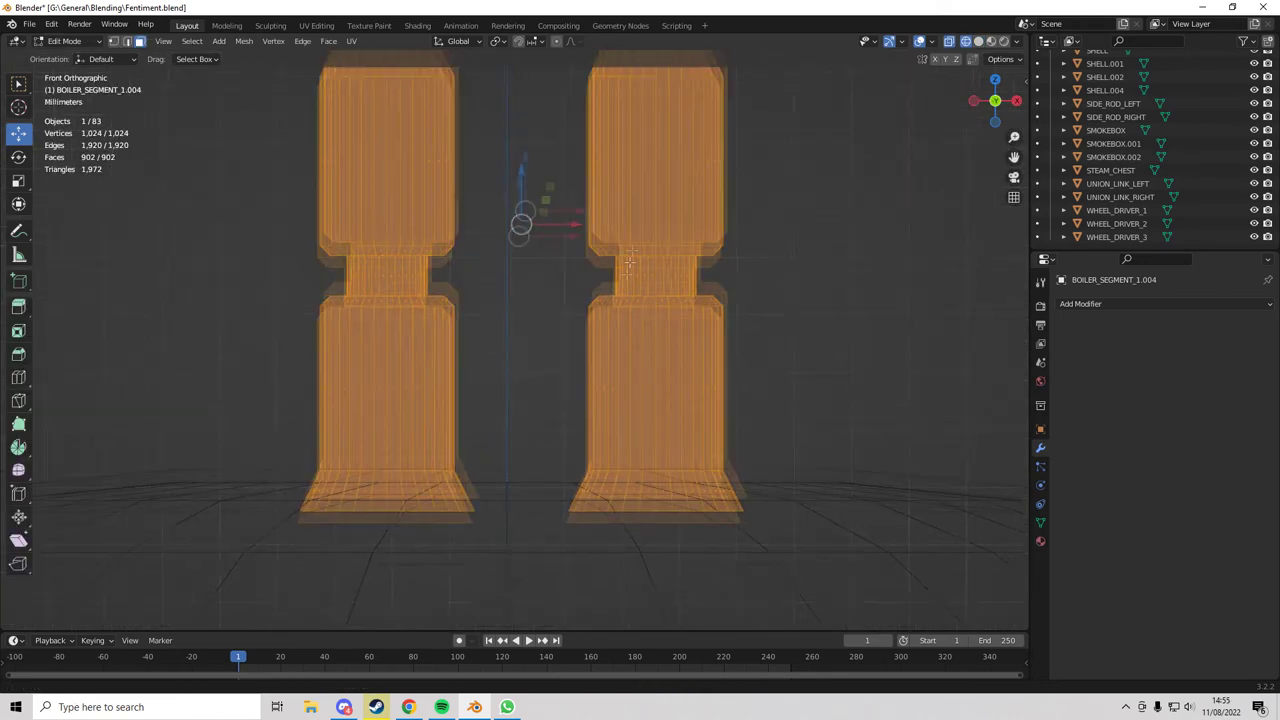
# - Nudge the valve pair along X onto the engine's centreline, return to Object Mode, deselect everything, and save the file
pyautogui.scroll(4, 630, 262)
pyautogui.moveTo(549, 194); pyautogui.dragTo(575, 188)
pyautogui.scroll(4, 531, 296)
pyautogui.scroll(4, 531, 296)
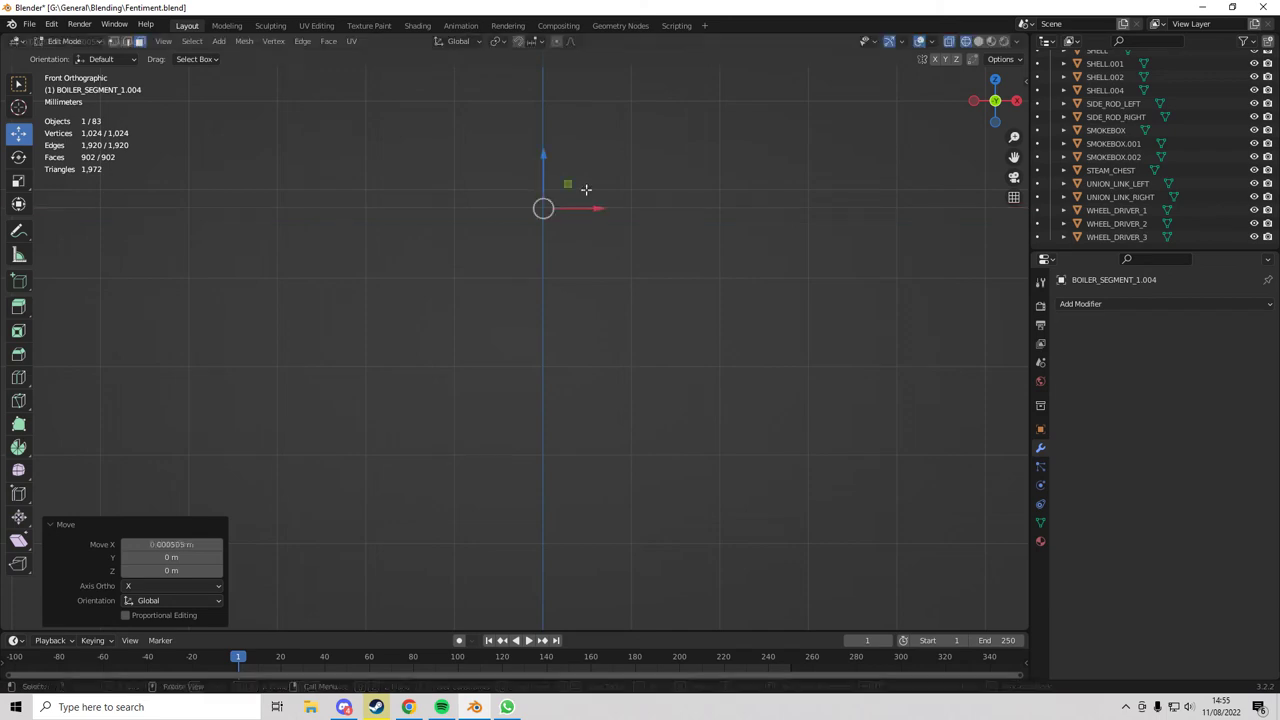
pyautogui.scroll(-6, 569, 186)
pyautogui.press('Tab')
pyautogui.moveTo(580, 382); pyautogui.dragTo(577, 403, button='middle')
pyautogui.scroll(-8, 577, 403)
pyautogui.moveTo(594, 488); pyautogui.dragTo(600, 474, button='middle')
pyautogui.scroll(-8, 600, 474)
pyautogui.hotkey('alt', 'a')
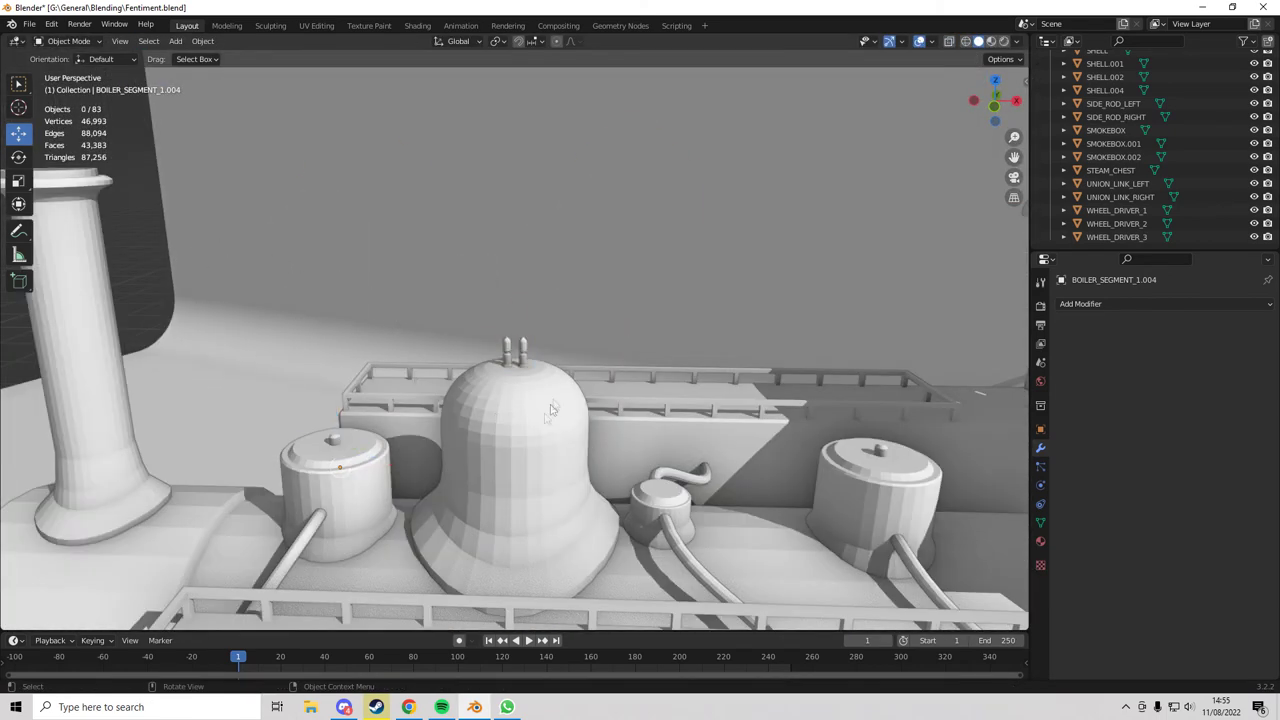
pyautogui.hotkey('ctrl', 's')
# - Open the recent file Model-IV.blend and look over the fittings inside its open cab
pyautogui.moveTo(444, 358); pyautogui.dragTo(494, 401, button='middle')
pyautogui.scroll(-6, 494, 401)
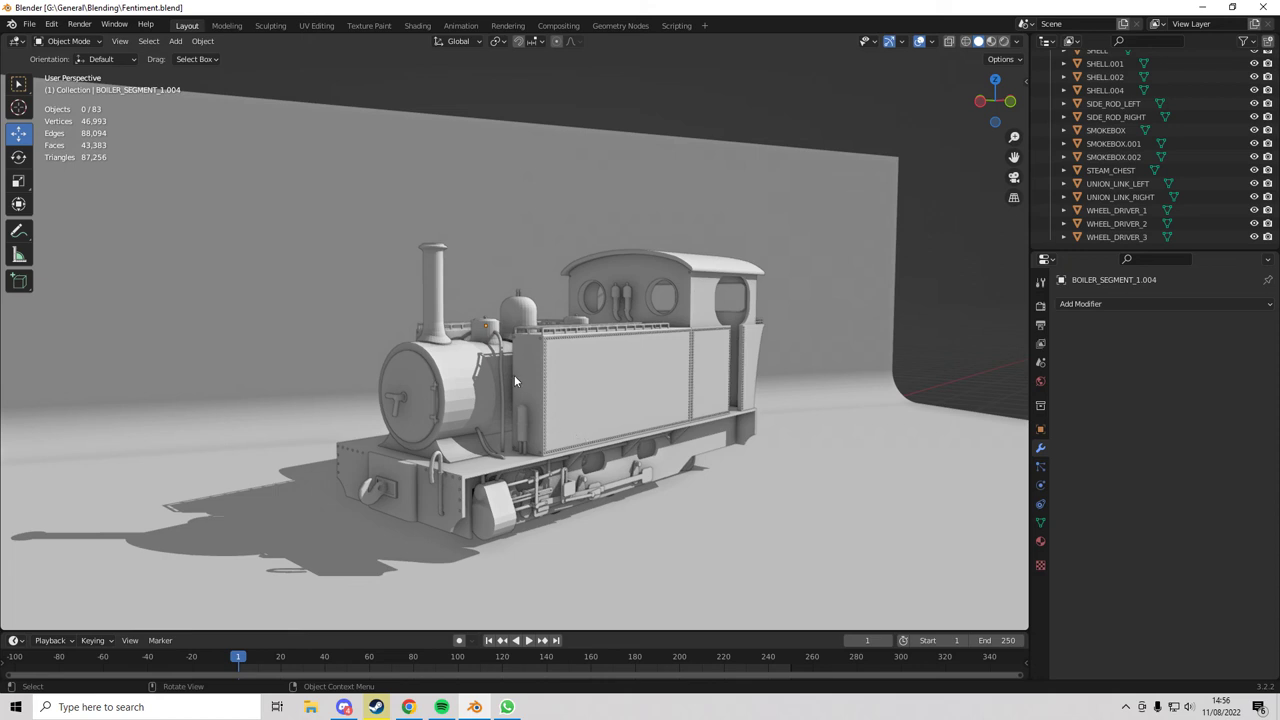
pyautogui.moveTo(522, 380); pyautogui.dragTo(520, 312, button='middle')
pyautogui.moveTo(580, 400); pyautogui.dragTo(545, 452, button='middle')
pyautogui.click(29, 23)
pyautogui.click(29, 23)
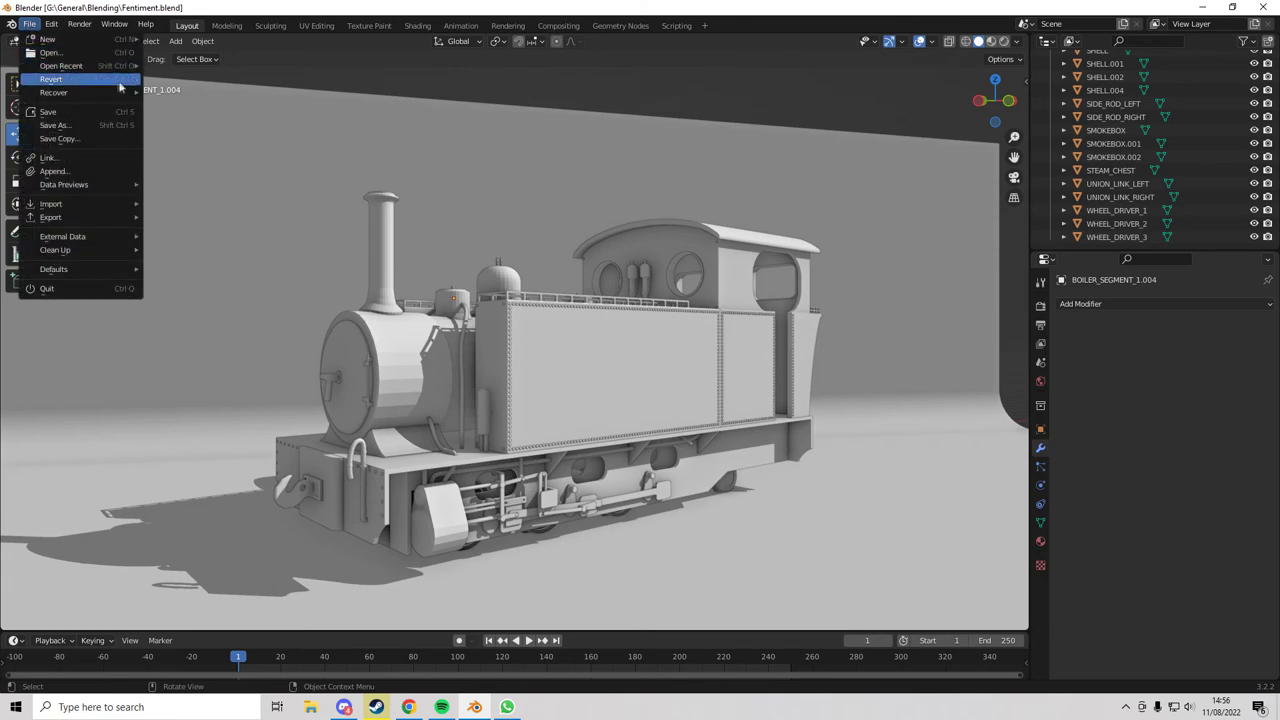
pyautogui.moveTo(123, 72)
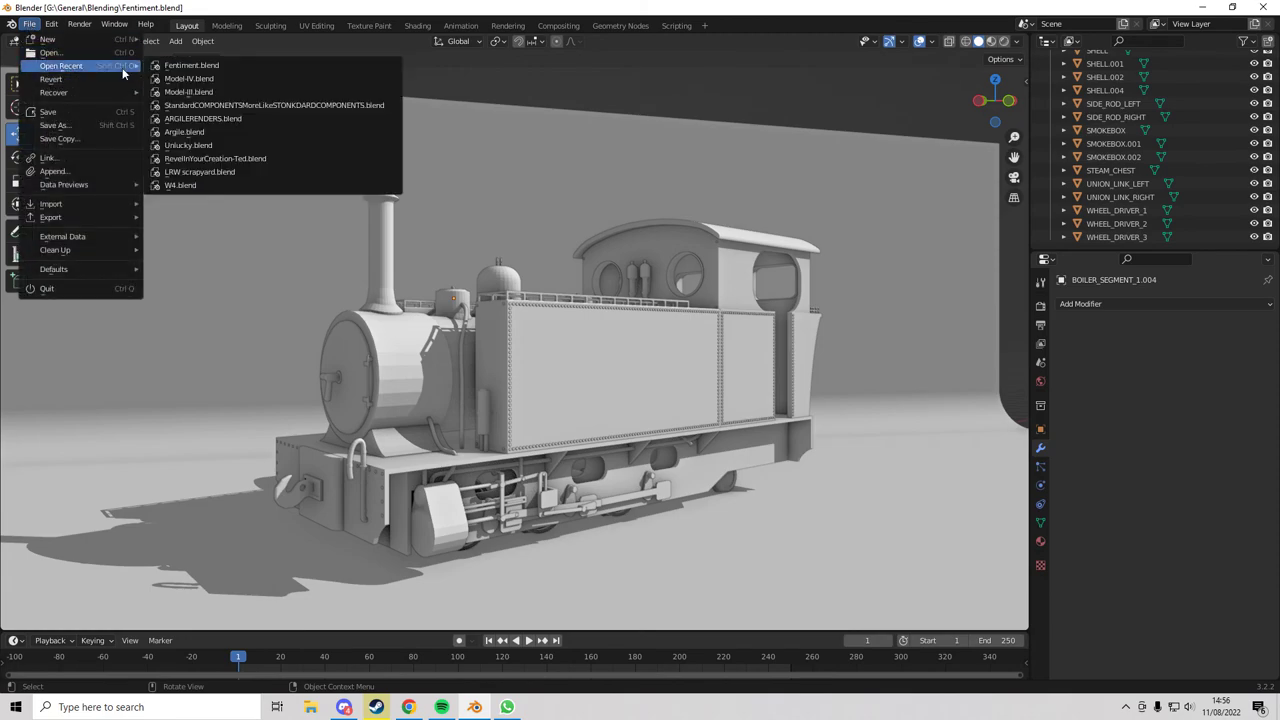
pyautogui.click(198, 79)
pyautogui.moveTo(627, 317); pyautogui.dragTo(483, 362, button='middle')
pyautogui.moveTo(814, 354); pyautogui.dragTo(591, 382, button='middle')
pyautogui.scroll(3, 591, 382)
pyautogui.scroll(2, 384, 303)
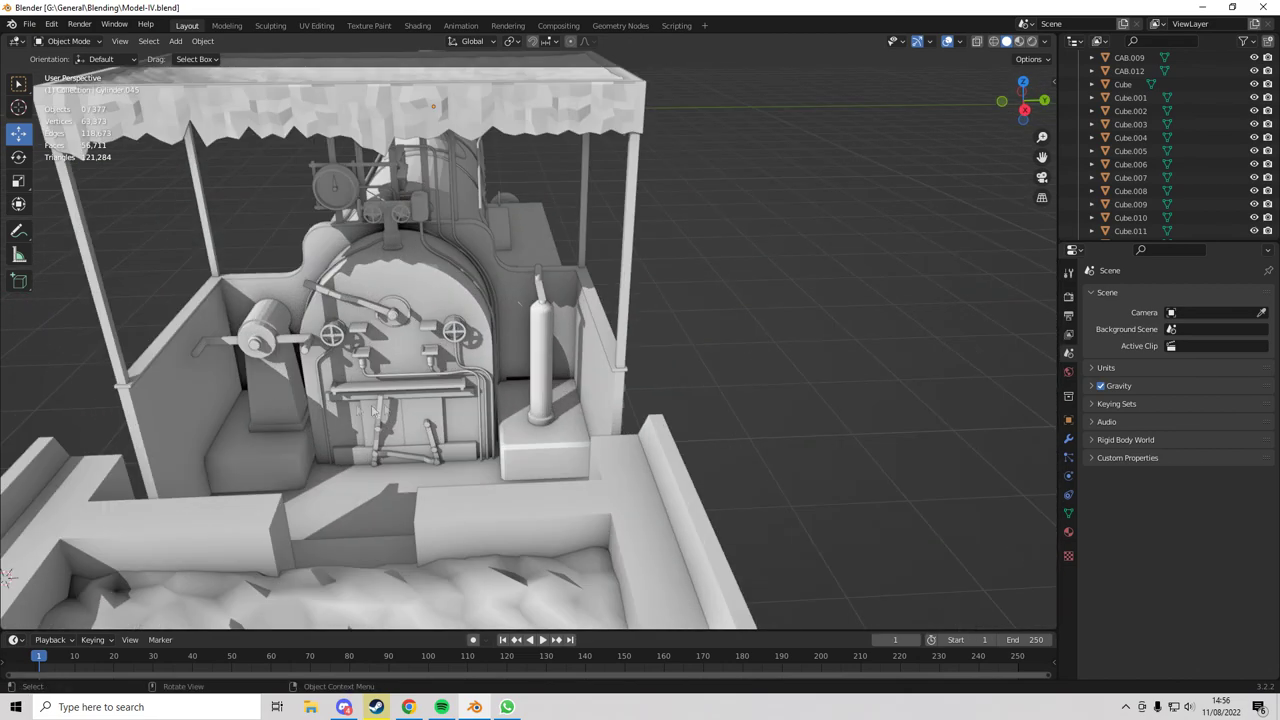
# - Open the recent file Model-III.blend and view the whole tank engine
pyautogui.click(29, 24)
pyautogui.moveTo(66, 67)
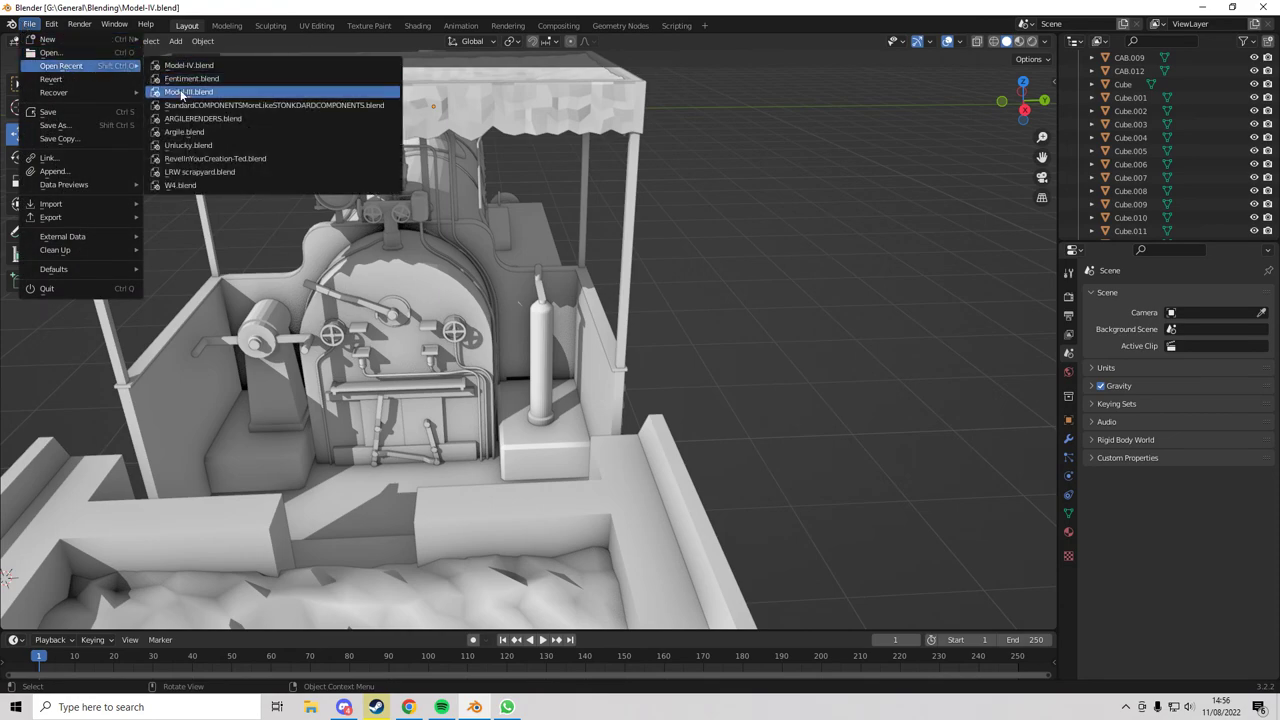
pyautogui.click(188, 91)
pyautogui.moveTo(785, 325); pyautogui.dragTo(796, 370, button='middle')
pyautogui.scroll(4, 709, 393)
pyautogui.scroll(-4, 458, 240)
pyautogui.moveTo(402, 258); pyautogui.dragTo(461, 275, button='middle')
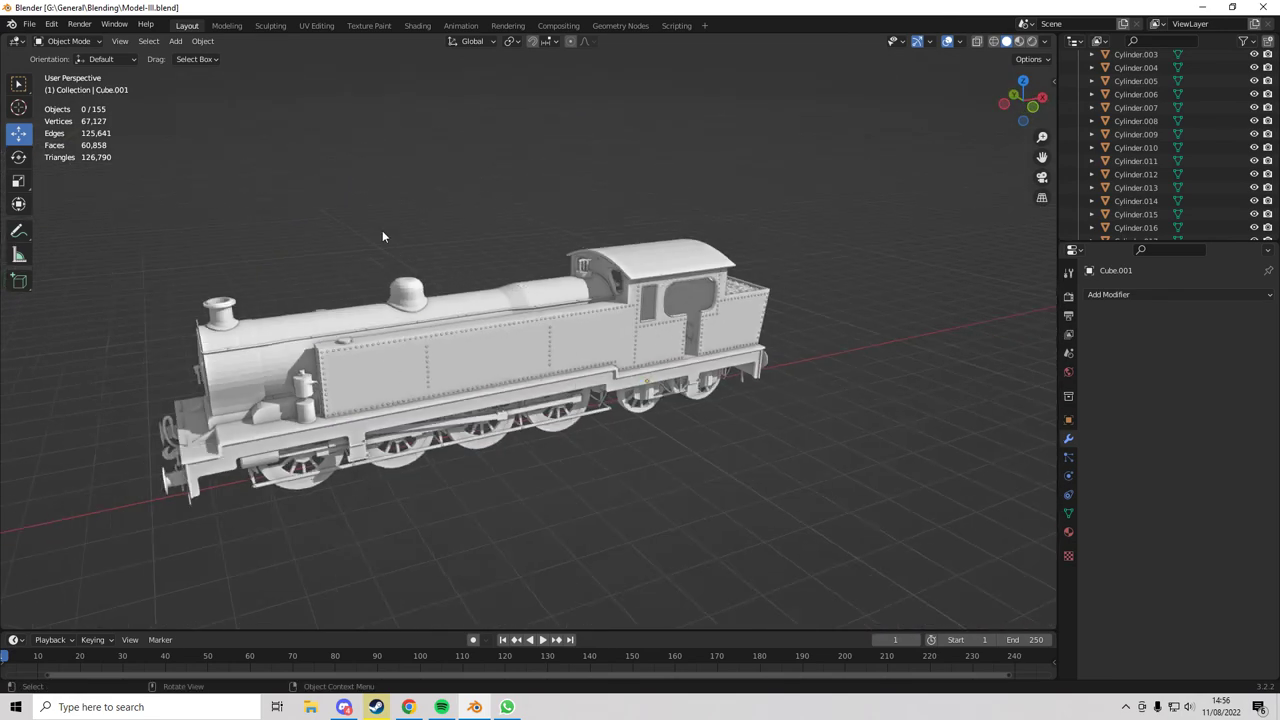
# - Inspect the tank engine's driving wheels and side rods from a low angle, and deselect the wheel
pyautogui.moveTo(382, 236); pyautogui.dragTo(450, 369, button='middle')
pyautogui.scroll(2, 428, 362)
pyautogui.scroll(4, 418, 404)
pyautogui.click(398, 473)
pyautogui.moveTo(635, 507); pyautogui.dragTo(562, 503, button='middle')
pyautogui.click(459, 457)
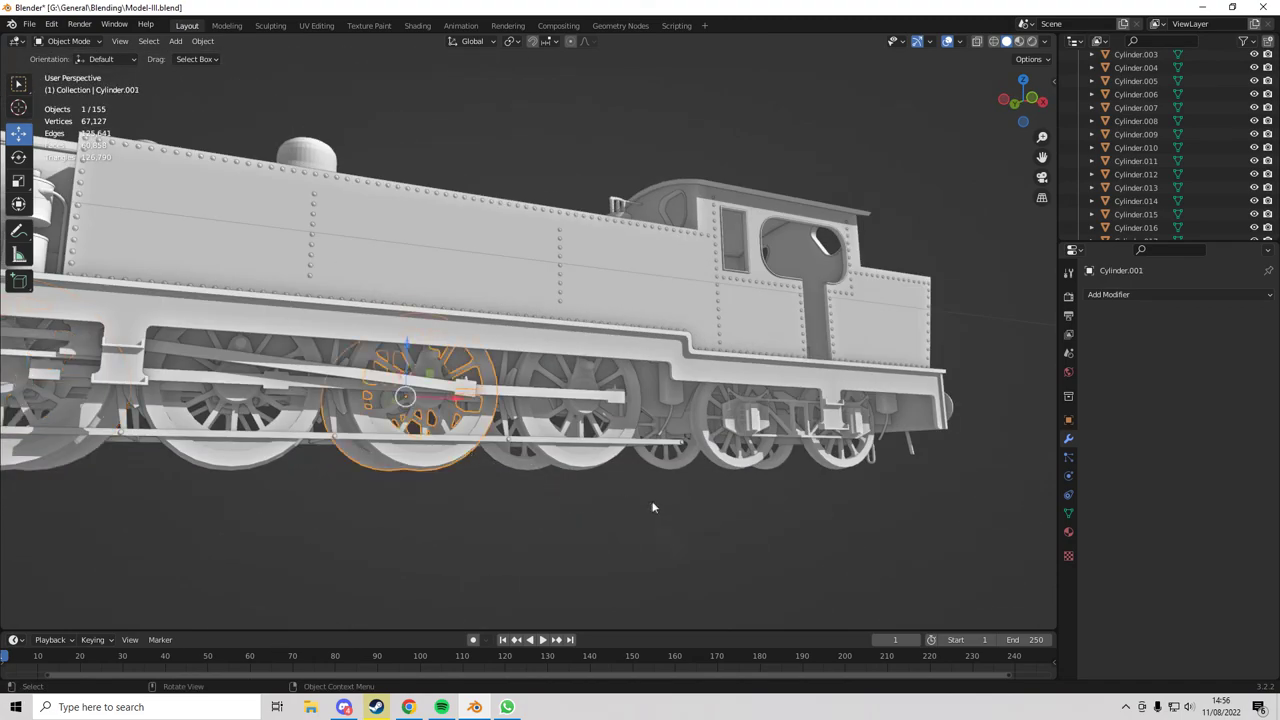
pyautogui.click(664, 540)
pyautogui.moveTo(664, 540); pyautogui.dragTo(764, 495, button='middle')
pyautogui.moveTo(508, 418); pyautogui.dragTo(304, 174, button='middle')
pyautogui.scroll(-4, 503, 383)
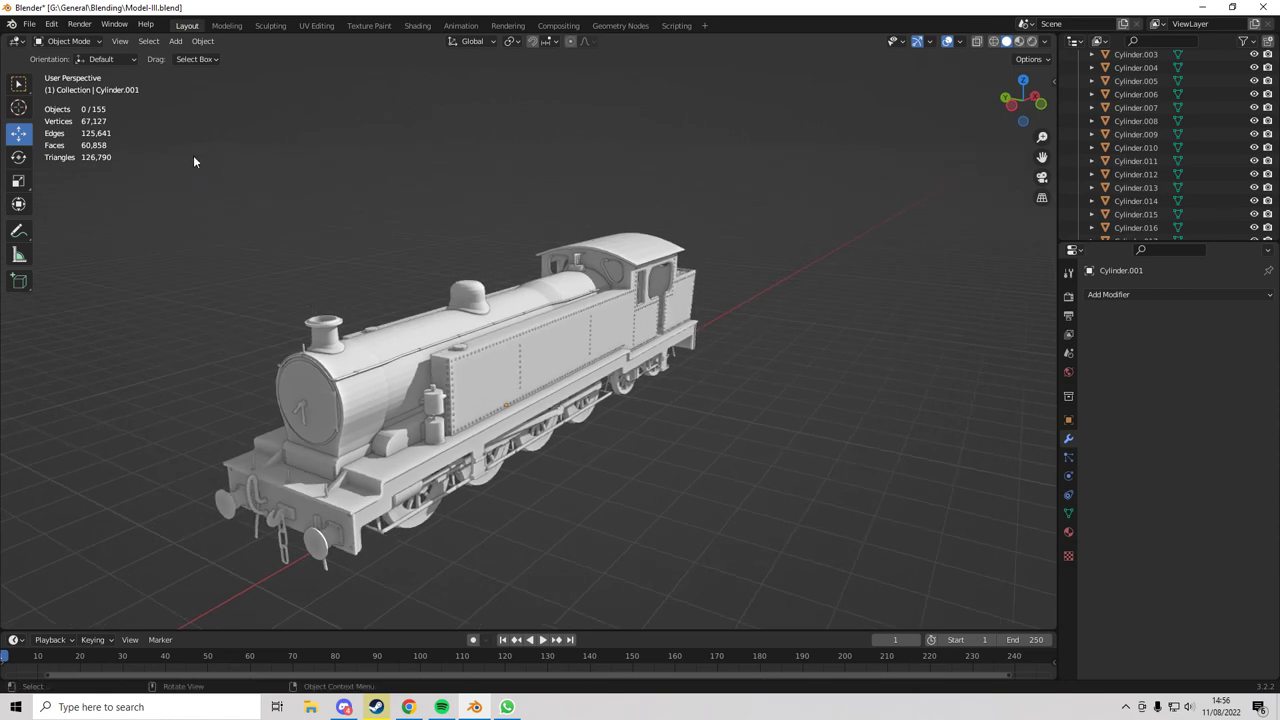
# - Set the viewport's world-space cavity shading to ridge 0.295 and valley 1.977
pyautogui.click(29, 24)
pyautogui.click(1045, 42)
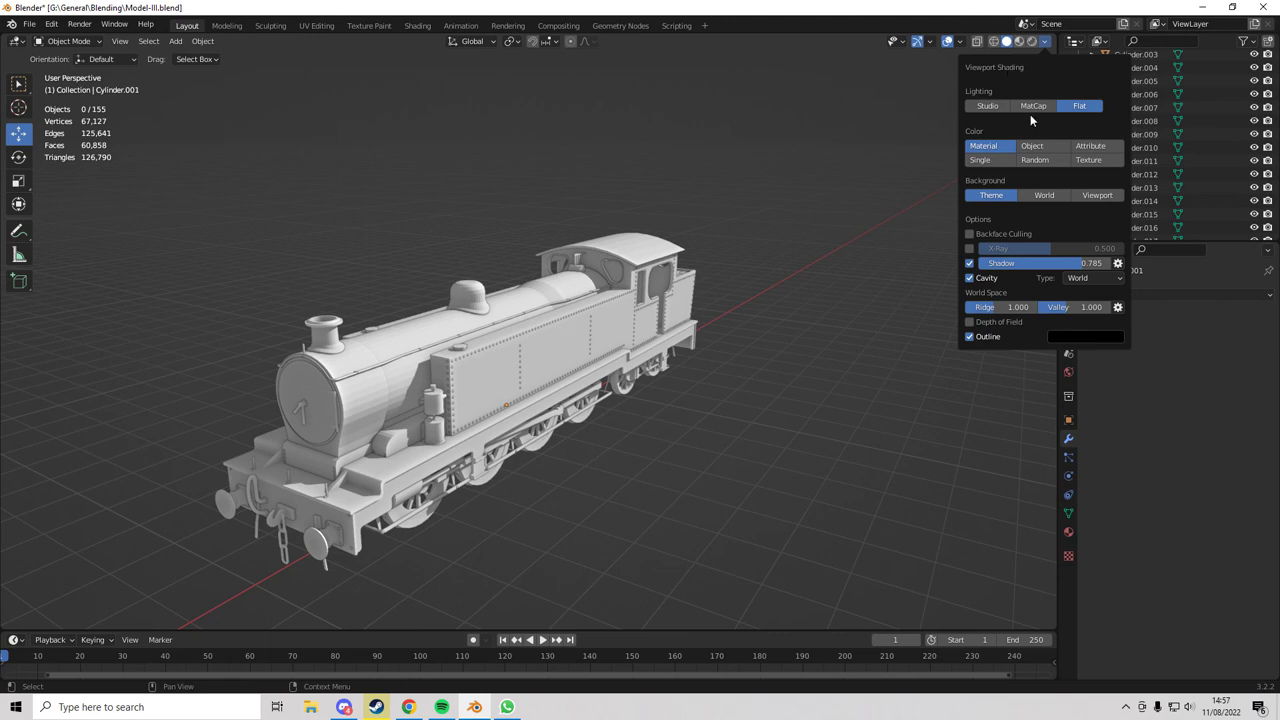
pyautogui.click(1005, 307)
pyautogui.write('0.295')
pyautogui.press('Tab')
pyautogui.write('1.977')
pyautogui.press('Return')
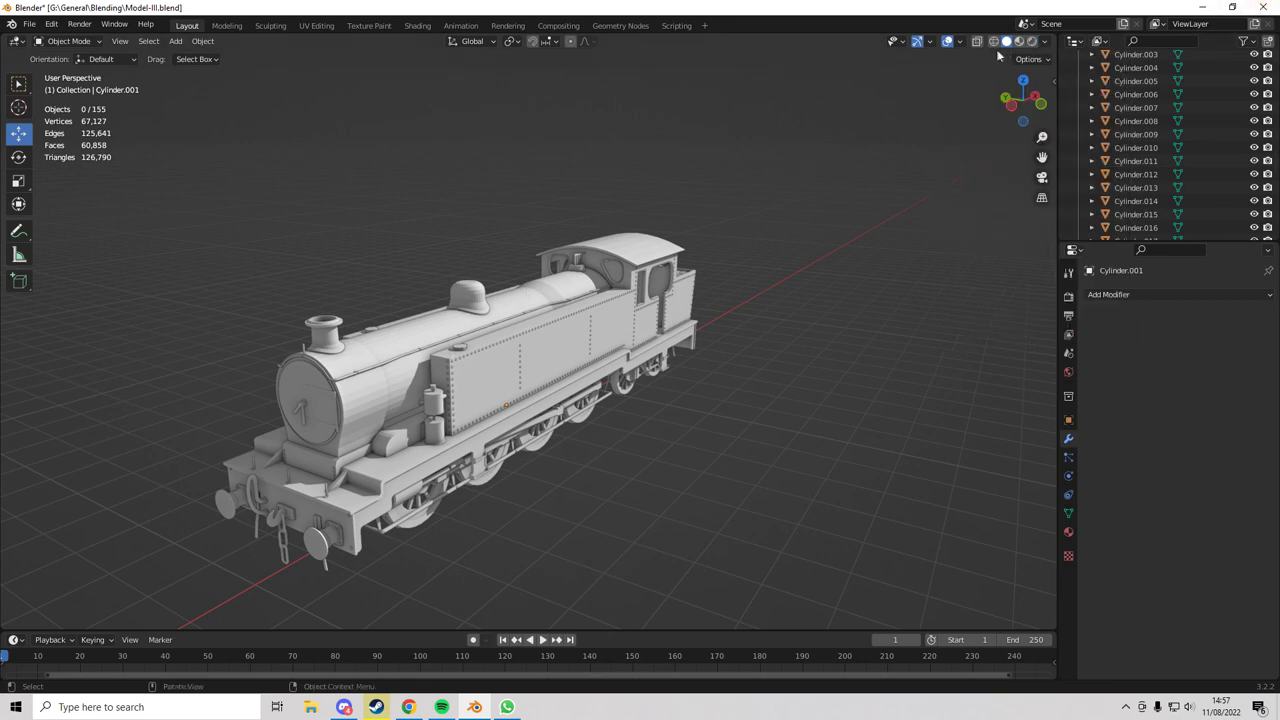
pyautogui.click(1045, 41)
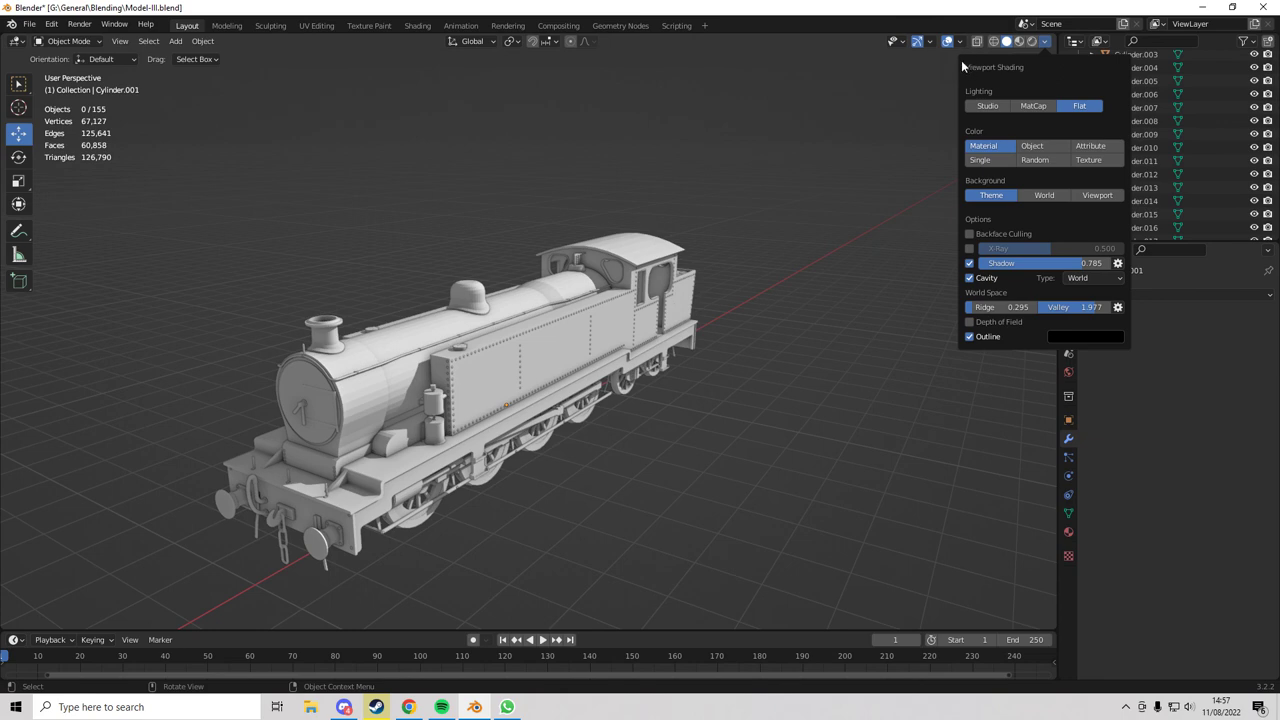
pyautogui.click(1047, 42)
# - Look over the tank engine with the adjusted cavity shading and save Model-III.blend
pyautogui.moveTo(598, 430)
pyautogui.mouseDown(button='middle')
pyautogui.moveTo(565, 393)
pyautogui.moveTo(601, 360)
pyautogui.moveTo(659, 362)
pyautogui.mouseUp(button='middle')
pyautogui.scroll(4, 660, 365)
pyautogui.scroll(-8, 662, 370)
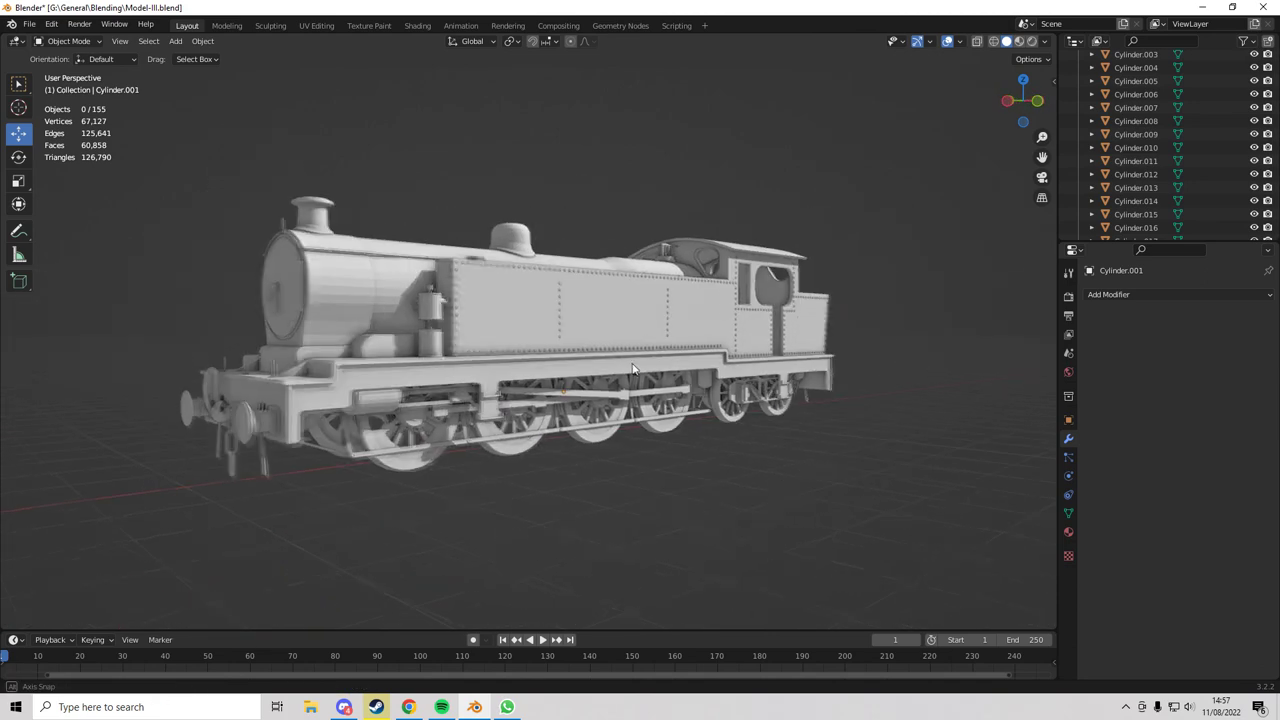
pyautogui.hotkey('ctrl', 's')
pyautogui.moveTo(686, 390); pyautogui.dragTo(680, 384, button='middle')
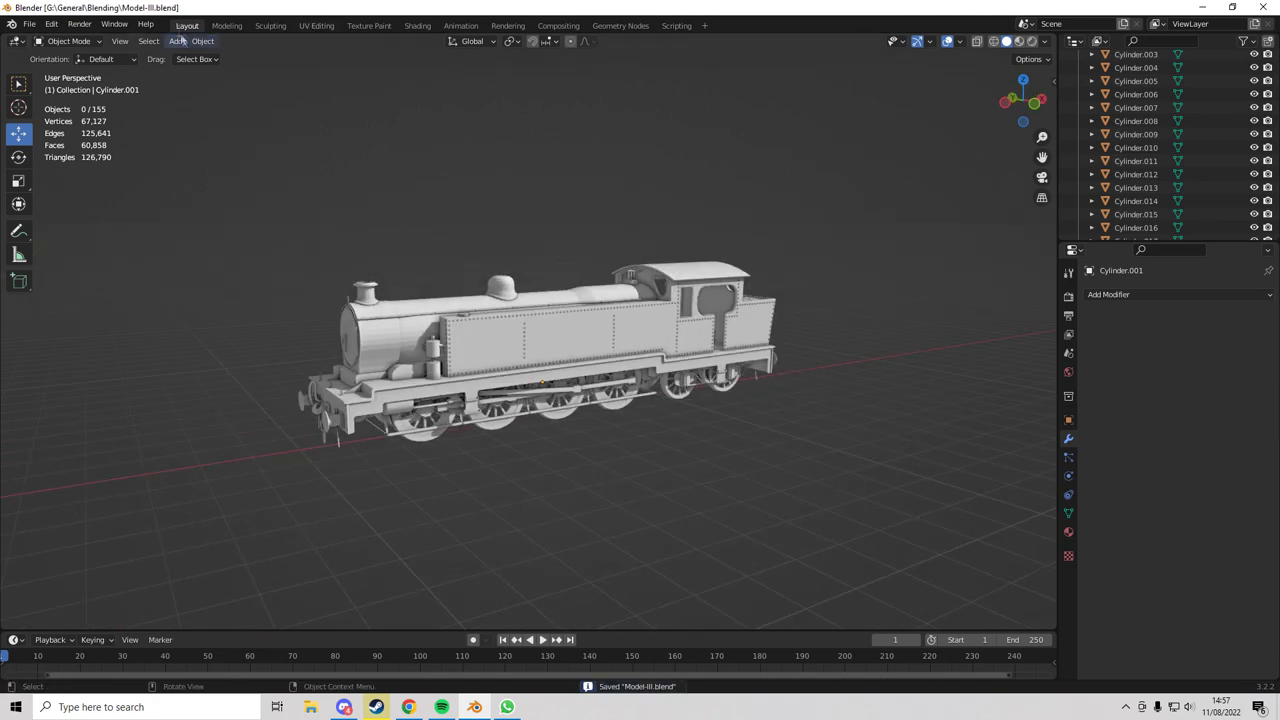
# - Reopen the recent file Model-IV.blend and bring the cab's cloth canopy into view
pyautogui.click(29, 24)
pyautogui.moveTo(70, 65)
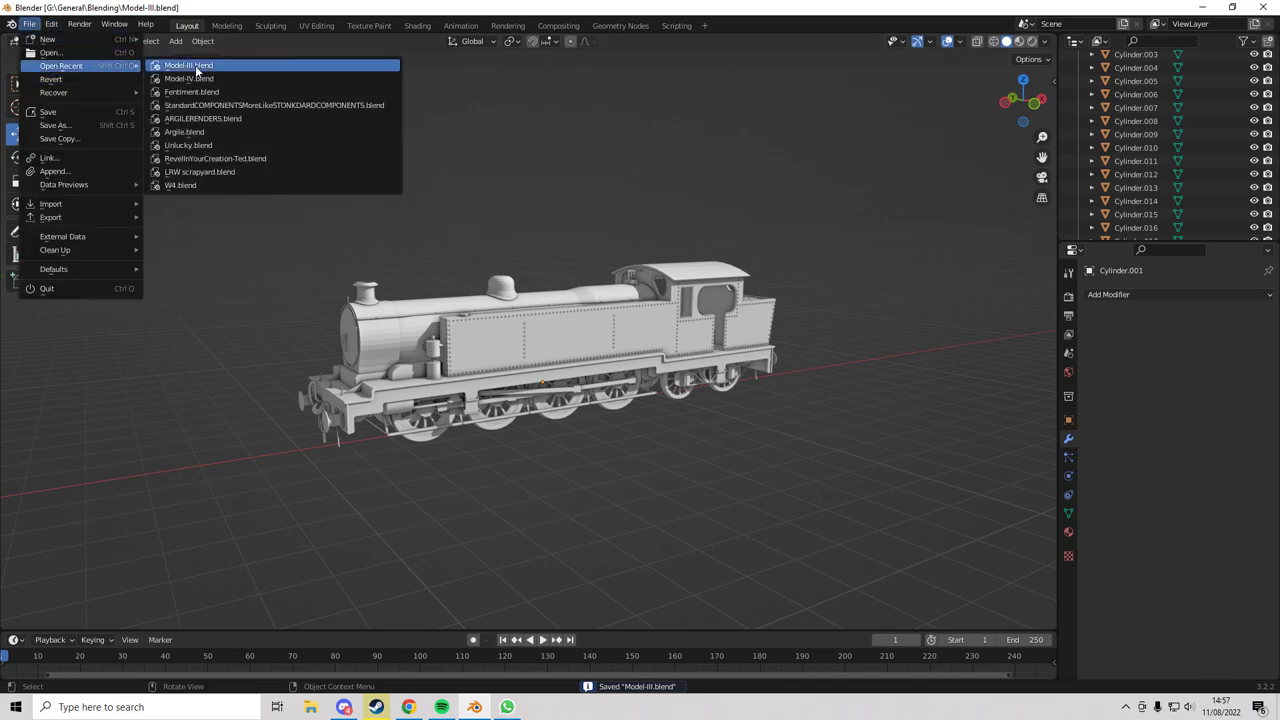
pyautogui.click(200, 77)
pyautogui.moveTo(605, 255); pyautogui.dragTo(612, 275, button='middle')
pyautogui.keyDown('shift'); pyautogui.moveTo(710, 370); pyautogui.dragTo(563, 306, button='middle'); pyautogui.keyUp('shift')
pyautogui.scroll(4, 600, 316)
# - Select the cloth canopy over the cab and examine its sagging surface and ragged edges
pyautogui.click(620, 200)
pyautogui.moveTo(620, 200); pyautogui.dragTo(604, 300, button='middle')
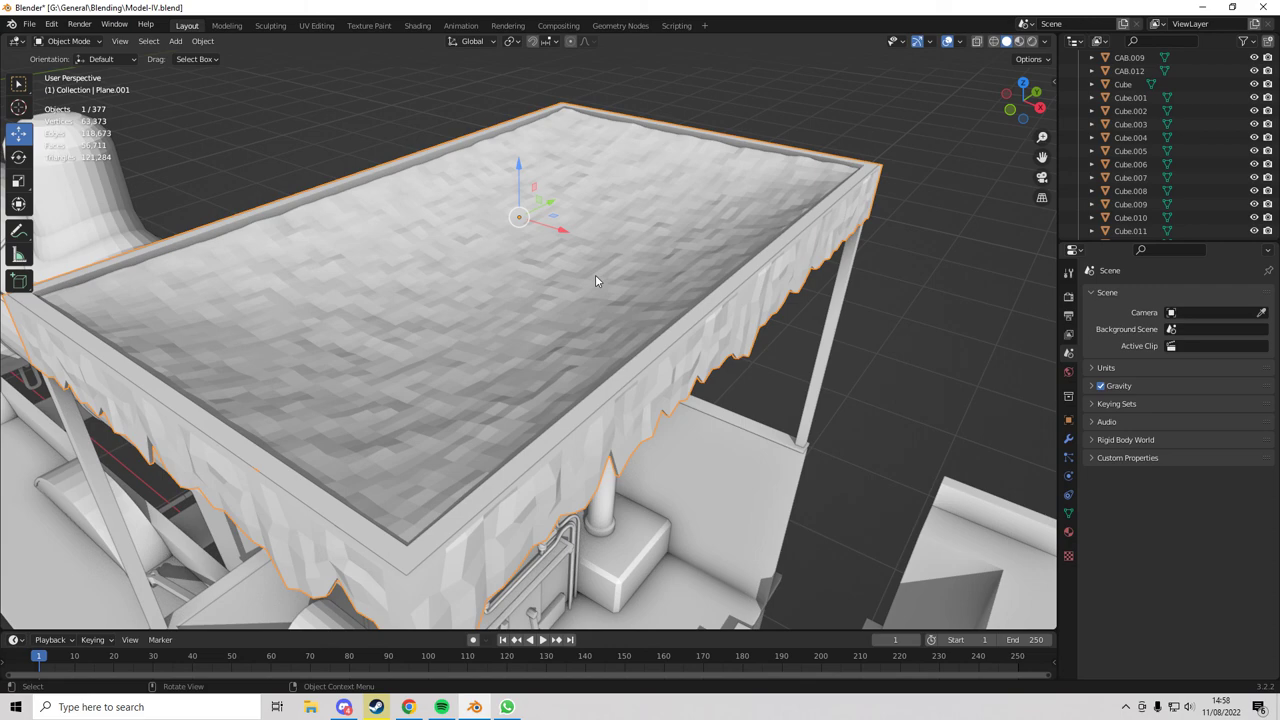
pyautogui.scroll(-2, 582, 300)
pyautogui.moveTo(581, 298); pyautogui.dragTo(606, 305, button='middle')
pyautogui.scroll(-4, 669, 375)
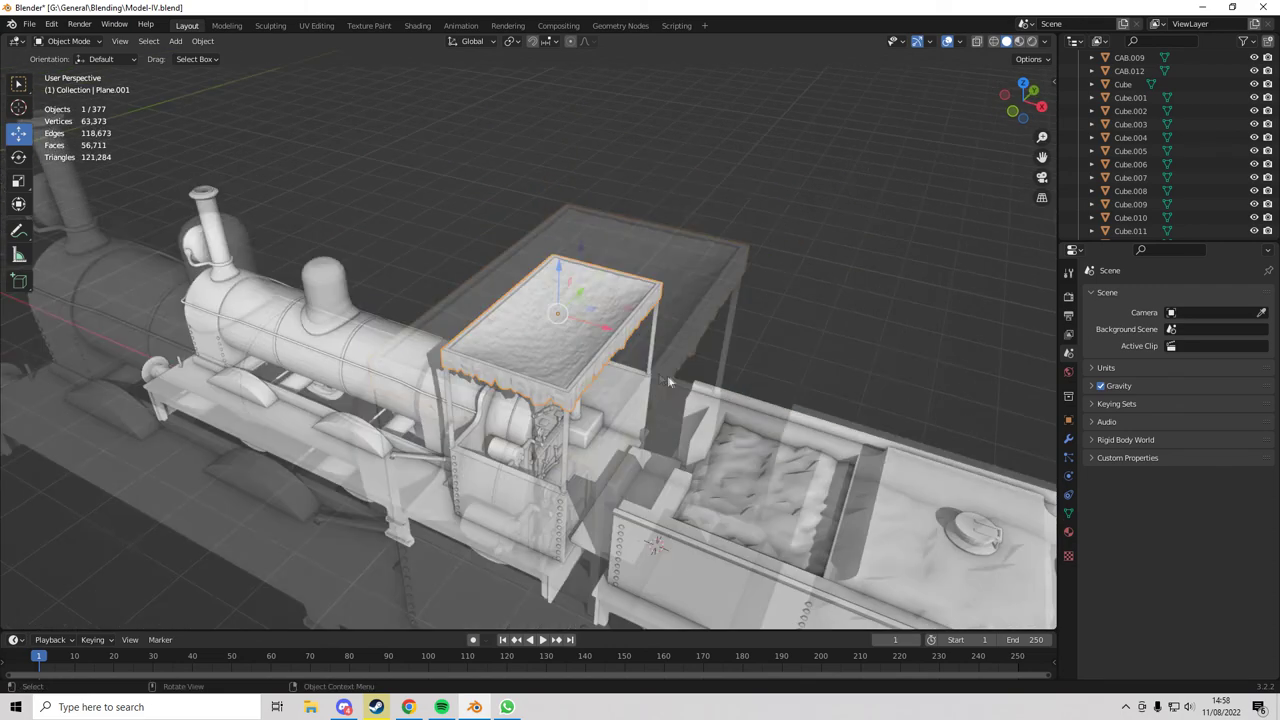
pyautogui.scroll(10, 543, 318)
pyautogui.scroll(-8, 543, 318)
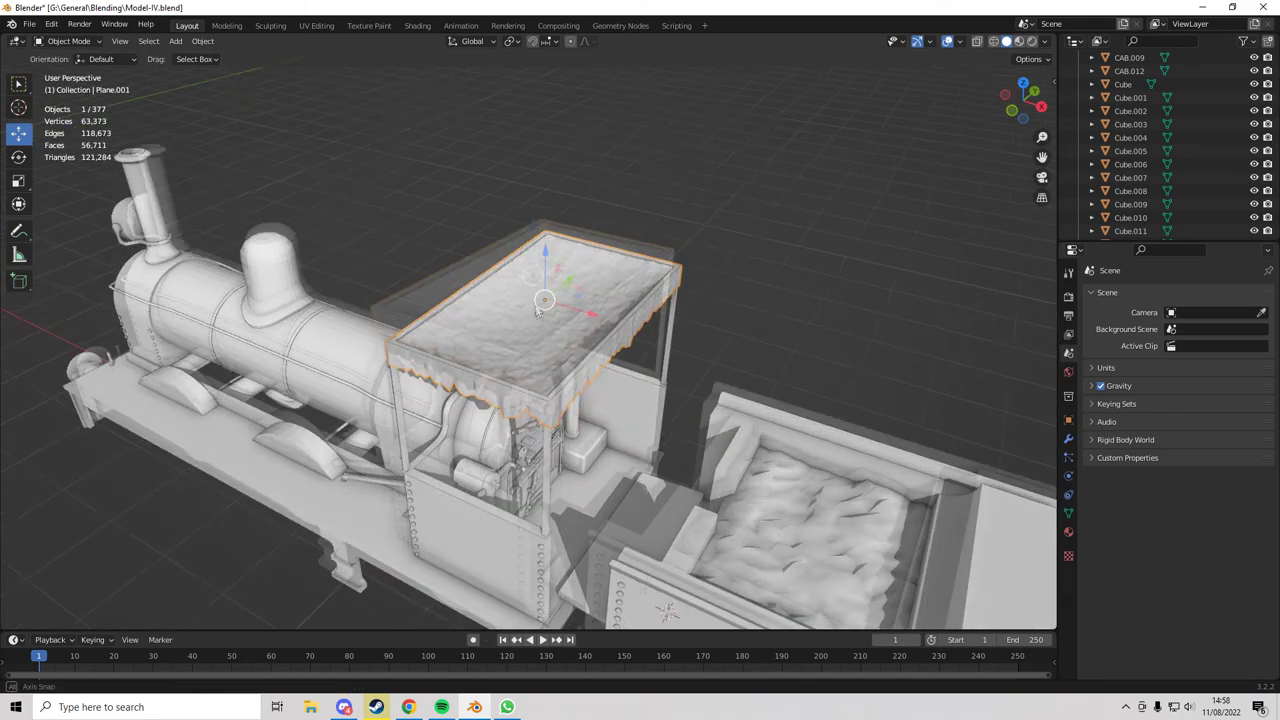
pyautogui.scroll(4, 575, 337)
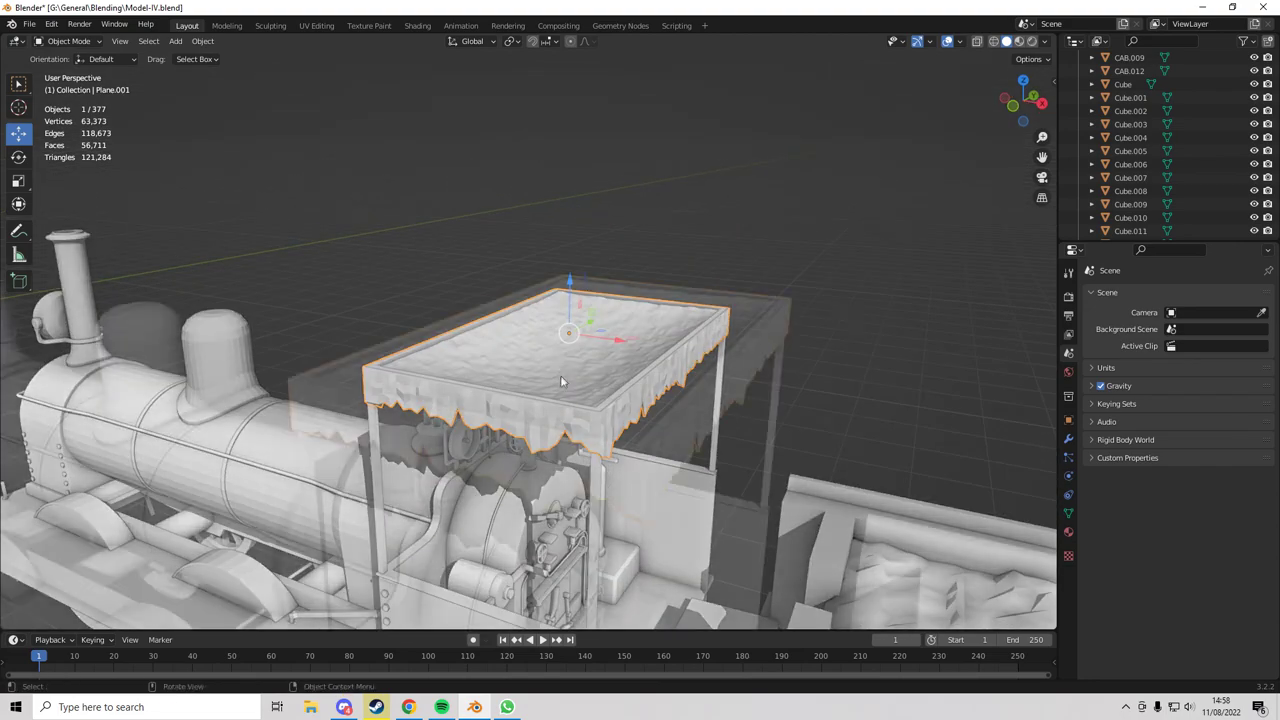
# - Show the canopy's mesh in Edit Mode and select its connected cloth surface
pyautogui.moveTo(553, 344)
pyautogui.mouseDown(button='middle')
pyautogui.moveTo(557, 310)
pyautogui.moveTo(562, 367)
pyautogui.moveTo(552, 327)
pyautogui.moveTo(548, 355)
pyautogui.mouseUp(button='middle')
pyautogui.press('Tab')
pyautogui.moveTo(537, 268); pyautogui.dragTo(530, 336, button='middle')
pyautogui.click(530, 336)
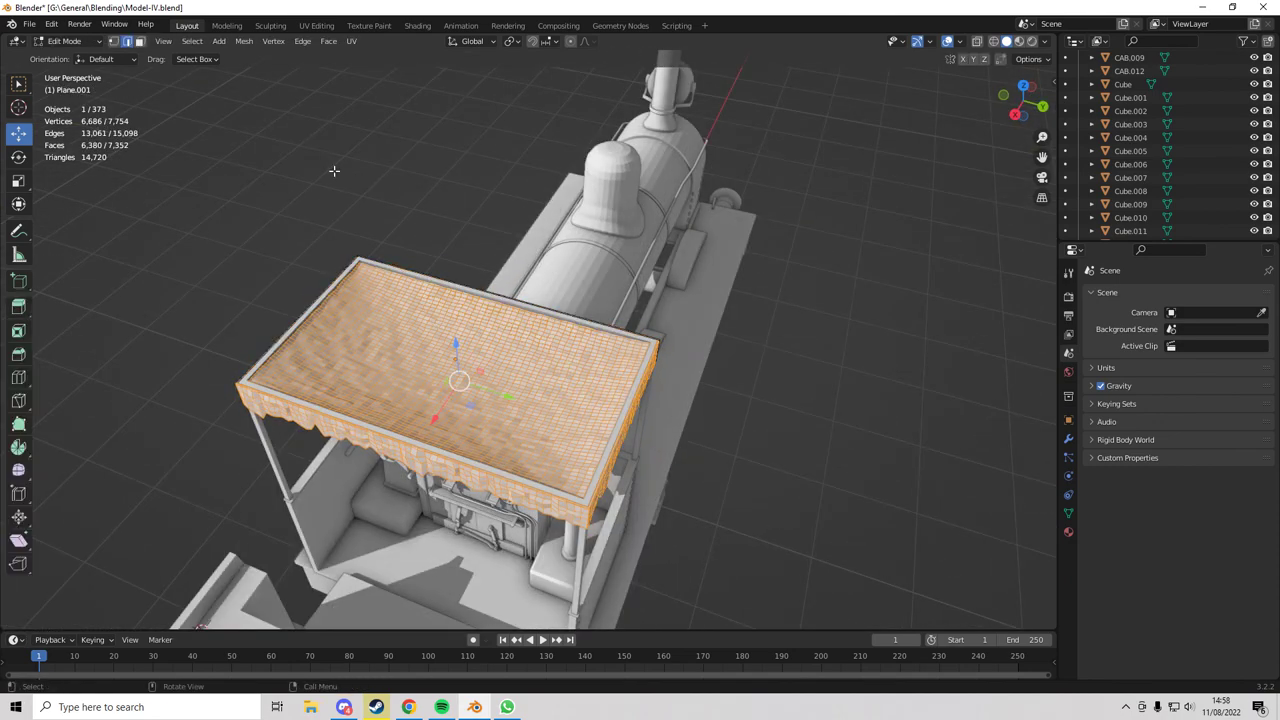
# - Examine the mesh of the coal load in the tender and view it from above in Object Mode
pyautogui.moveTo(403, 330); pyautogui.dragTo(495, 324, button='middle')
pyautogui.scroll(3, 495, 324)
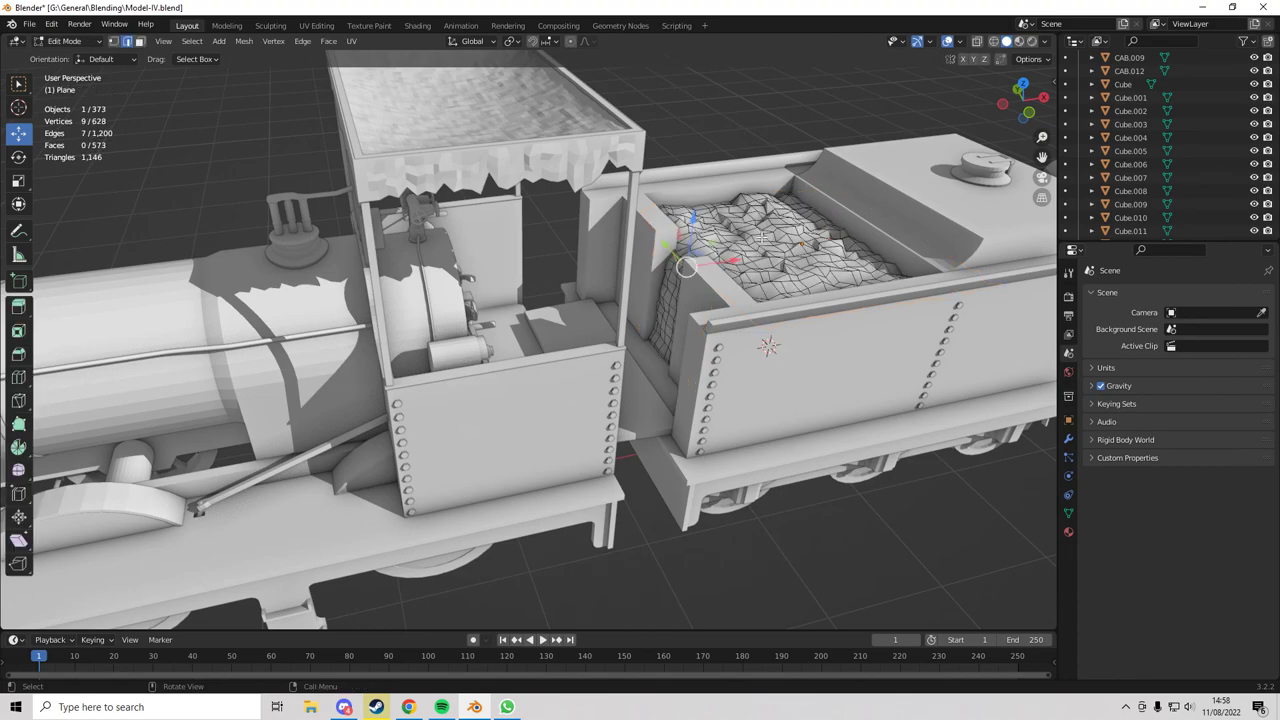
pyautogui.moveTo(774, 249); pyautogui.dragTo(664, 302, button='middle')
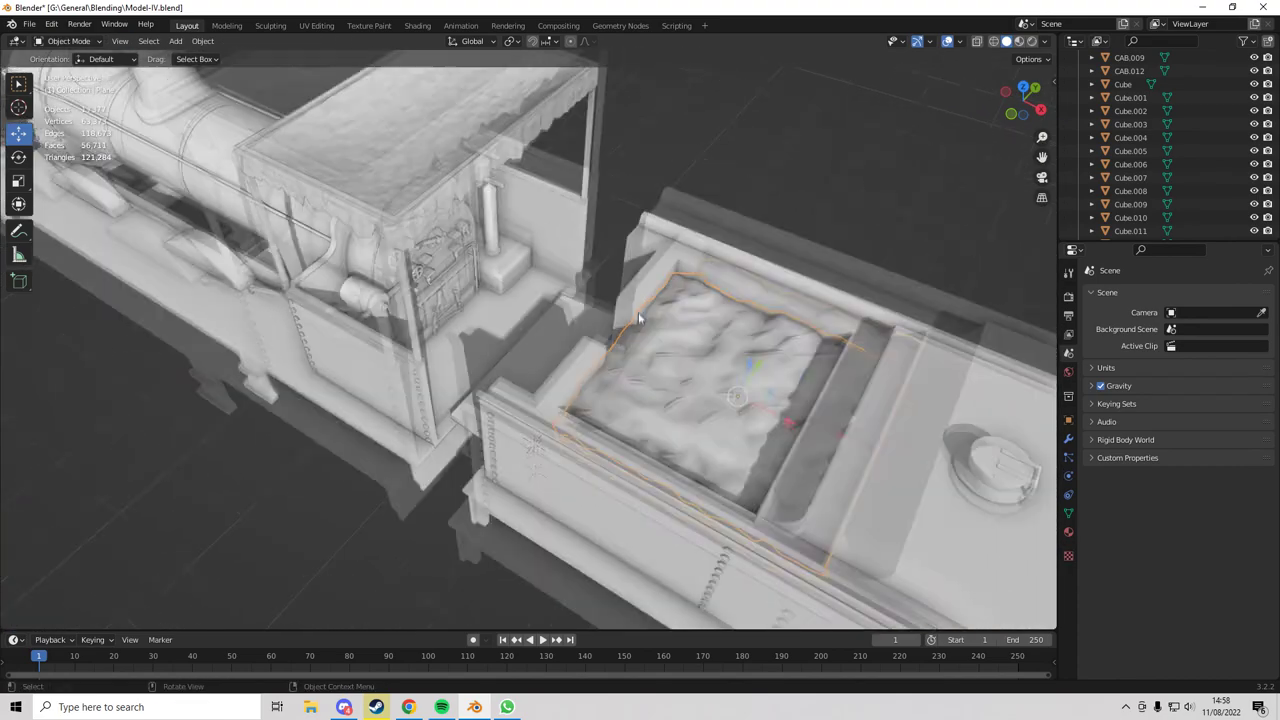
pyautogui.moveTo(638, 312); pyautogui.dragTo(566, 337, button='middle')
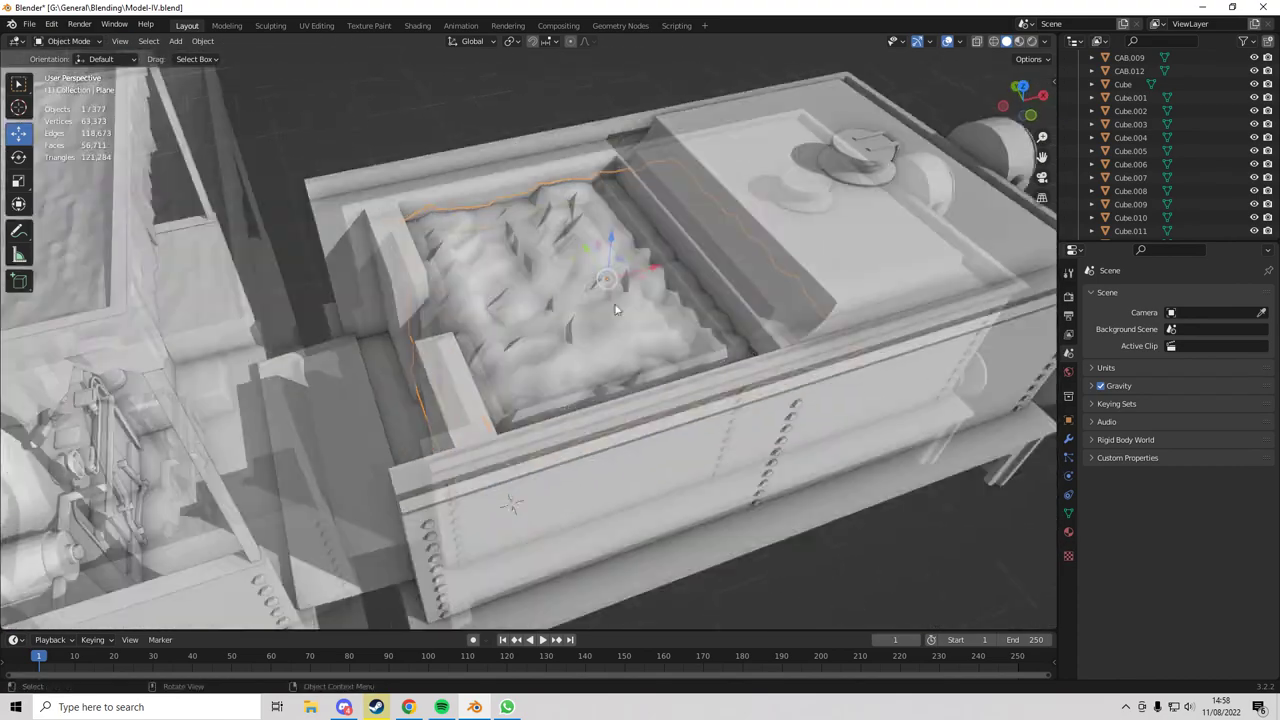
pyautogui.moveTo(615, 310); pyautogui.dragTo(578, 251, button='middle')
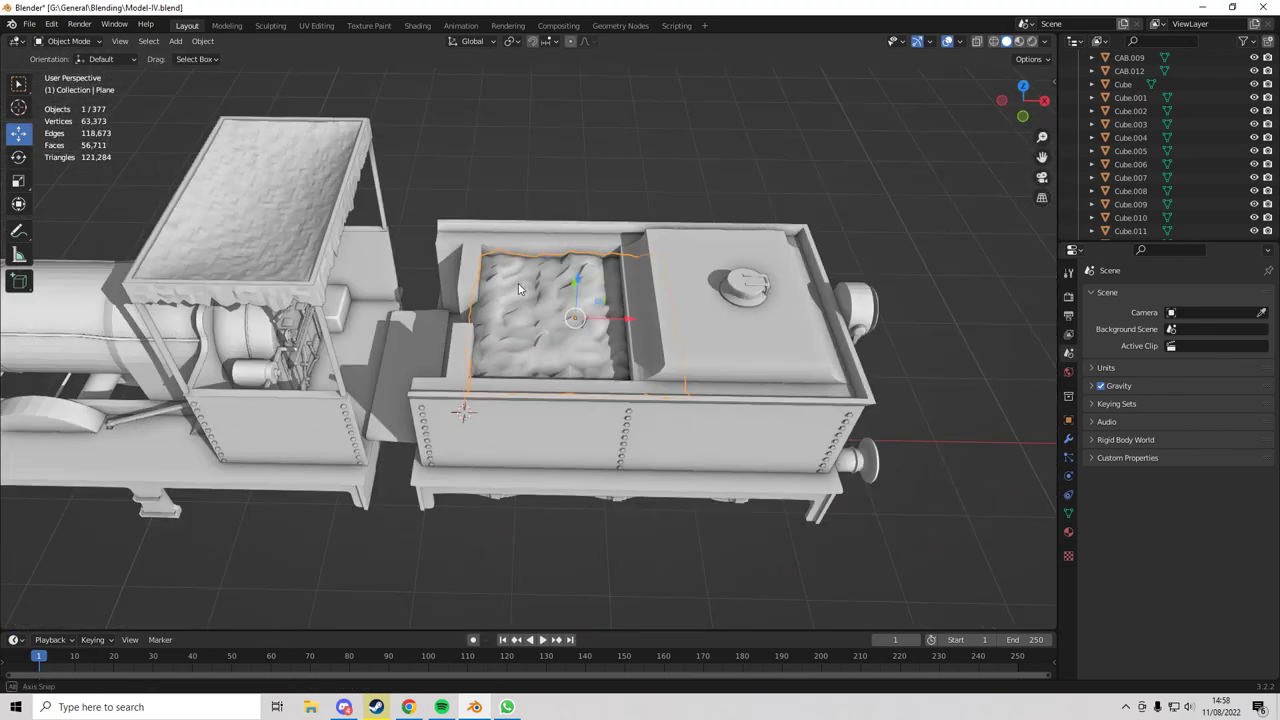
pyautogui.keyDown('shift'); pyautogui.moveTo(272, 292); pyautogui.dragTo(575, 245, button='middle'); pyautogui.keyUp('shift')
pyautogui.scroll(1, 400, 280)
pyautogui.keyDown('shift'); pyautogui.moveTo(312, 305); pyautogui.dragTo(506, 262, button='middle'); pyautogui.keyUp('shift')
# - Deselect the coal load and examine the complete tender engine from the side and front
pyautogui.scroll(-8, 505, 262)
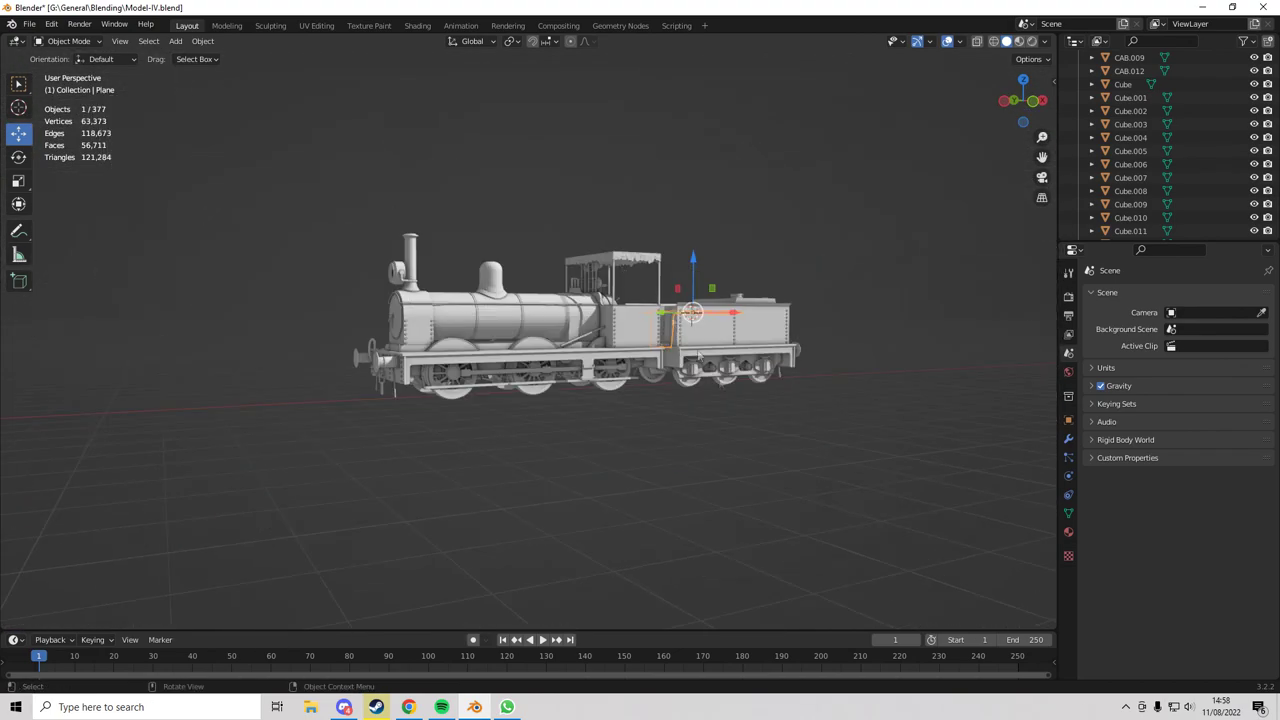
pyautogui.scroll(5, 505, 360)
pyautogui.scroll(-1, 502, 346)
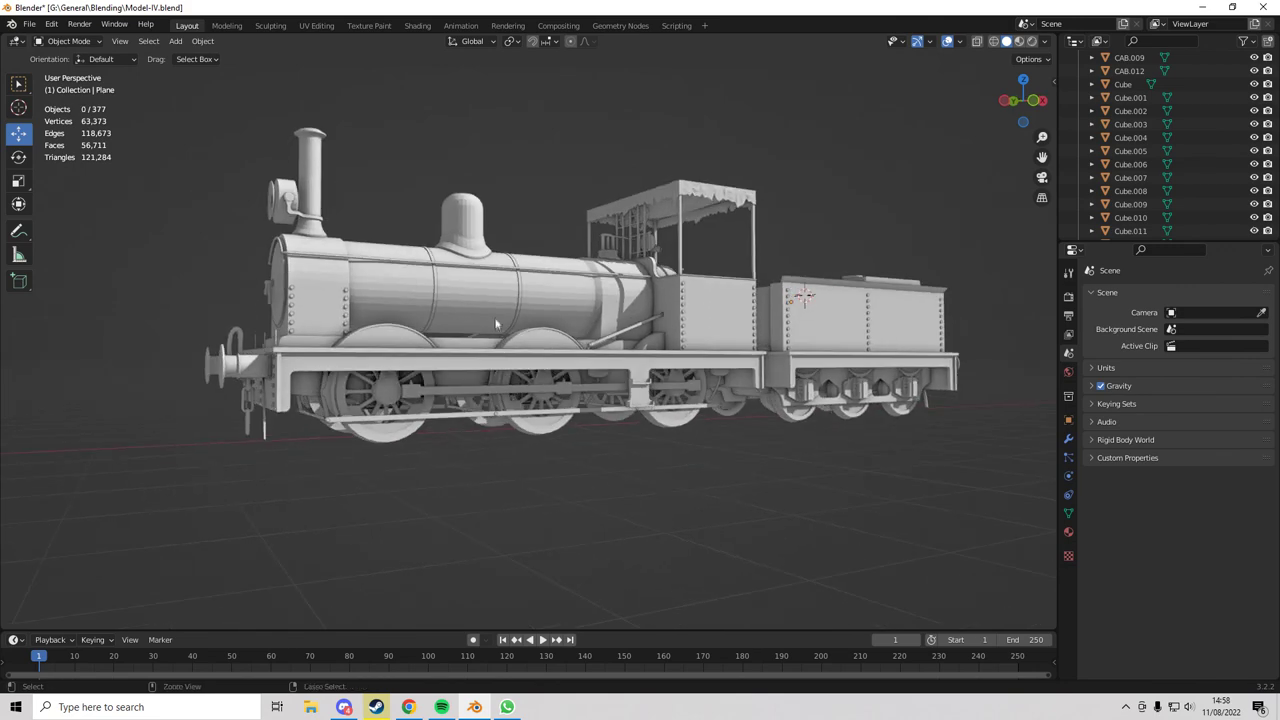
pyautogui.moveTo(495, 310); pyautogui.dragTo(576, 332, button='middle')
pyautogui.scroll(3, 576, 332)
pyautogui.scroll(-5, 534, 271)
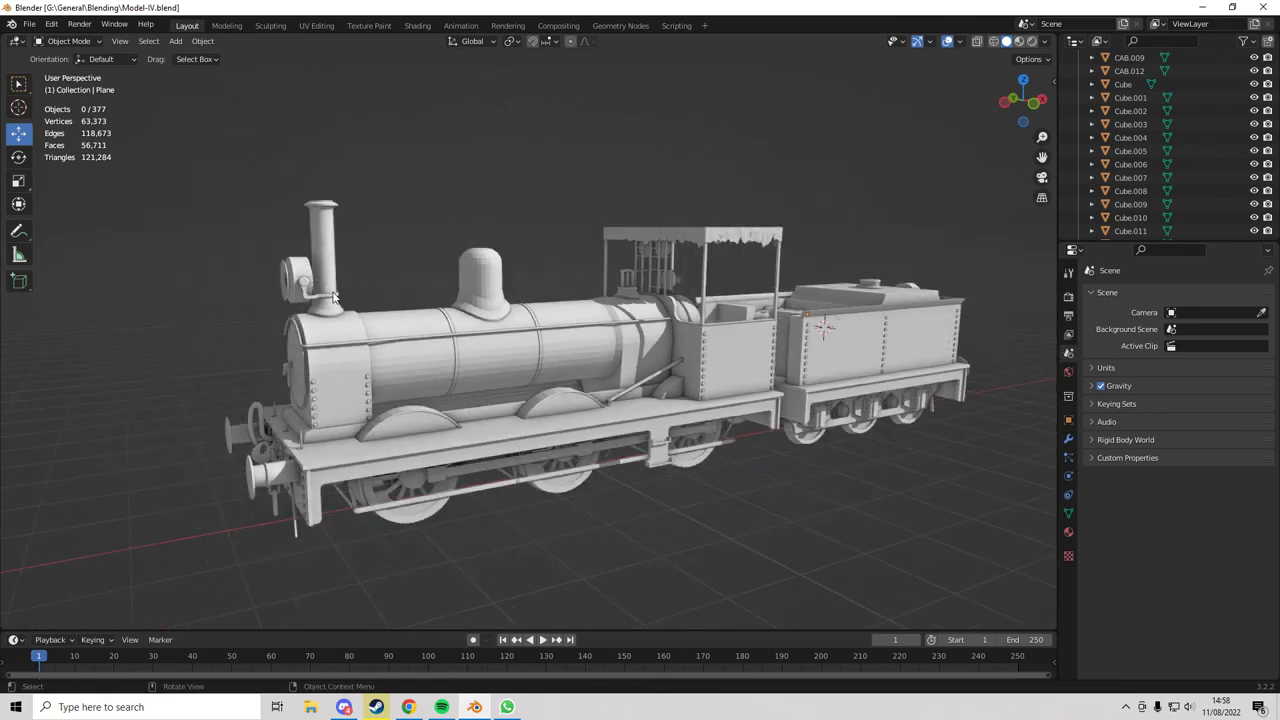
pyautogui.moveTo(334, 296); pyautogui.dragTo(352, 290, button='middle')
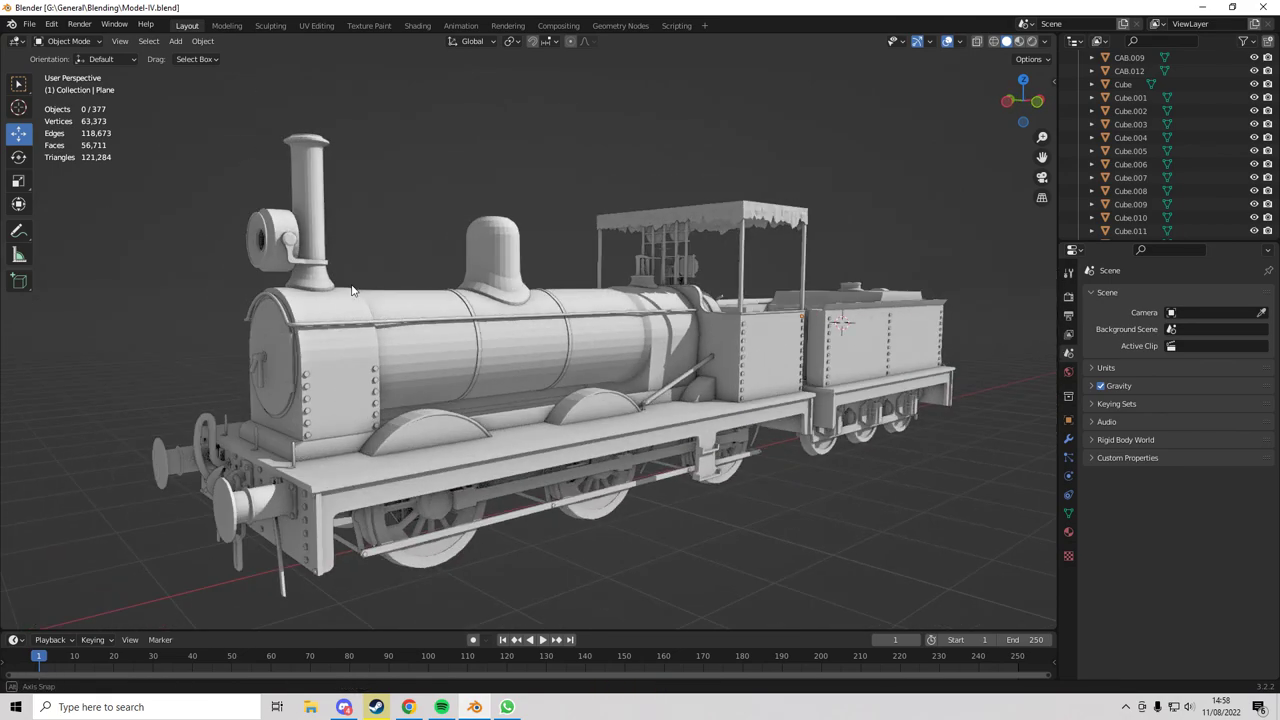
pyautogui.scroll(-3, 355, 292)
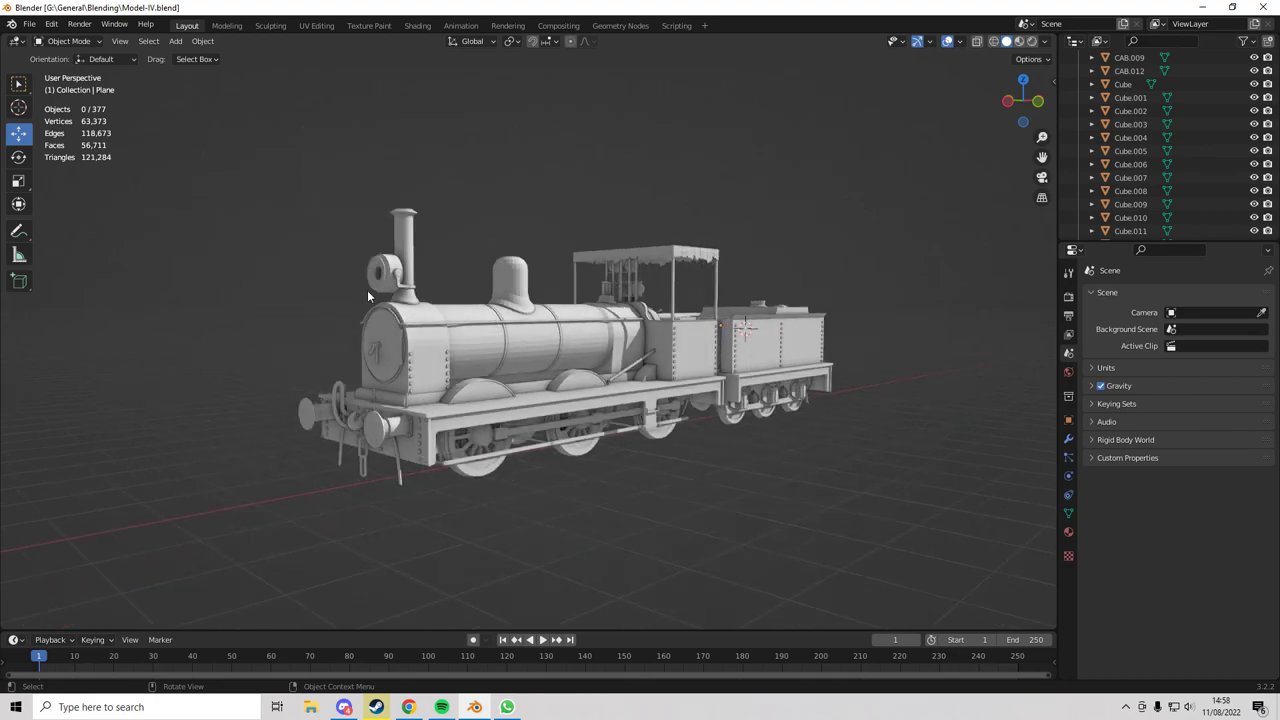